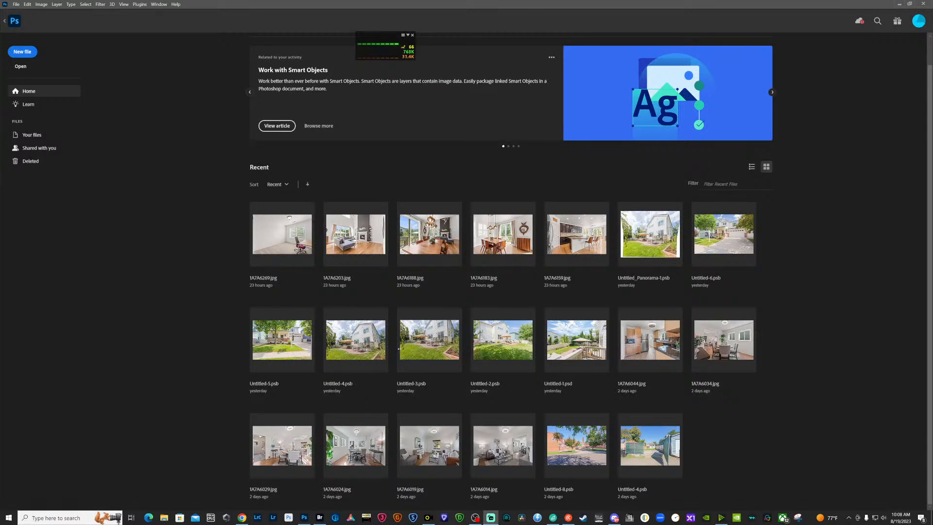
- Close the processed interior photos one after another as each opens, until no document remains open
key("ctrl+w")
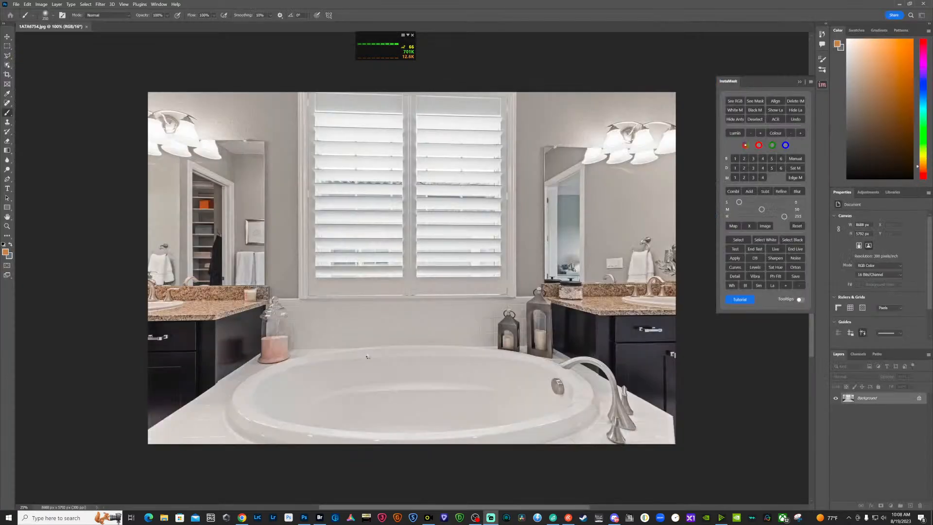
key("ctrl+w")
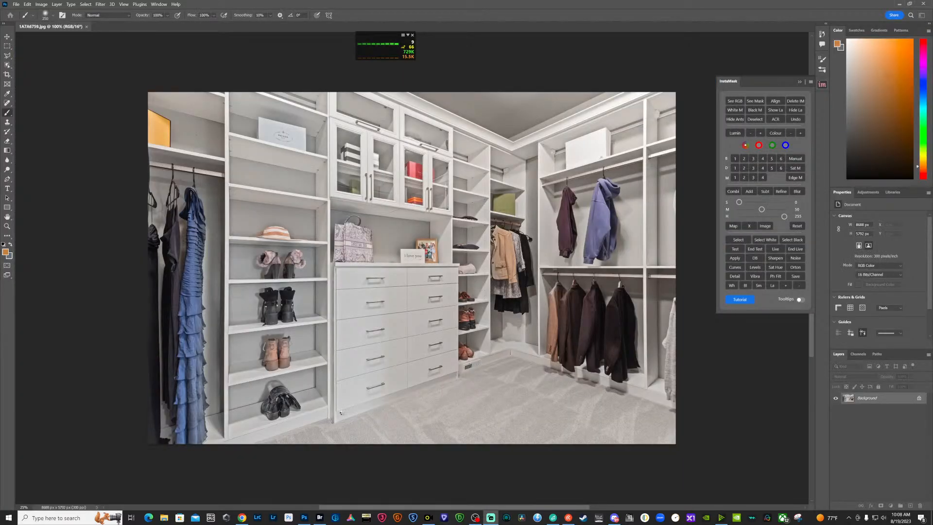
key("ctrl+w")
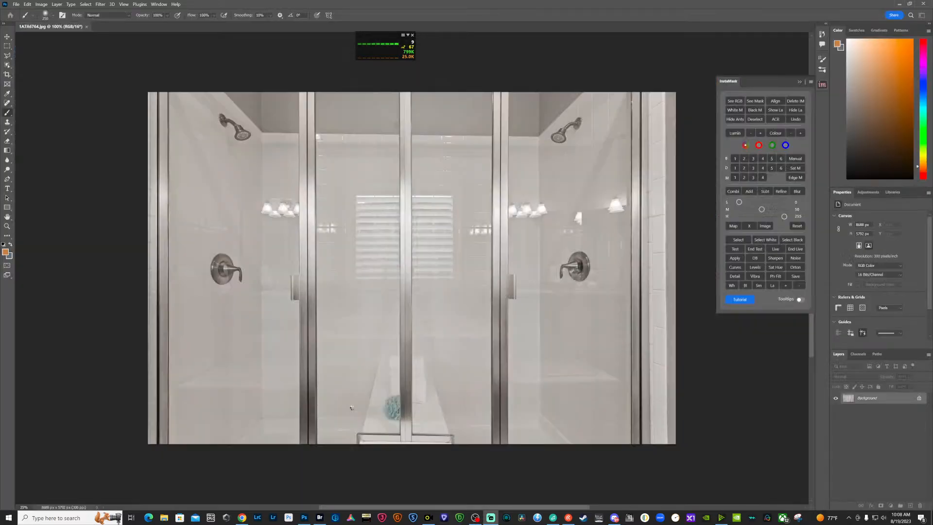
key("ctrl+w")
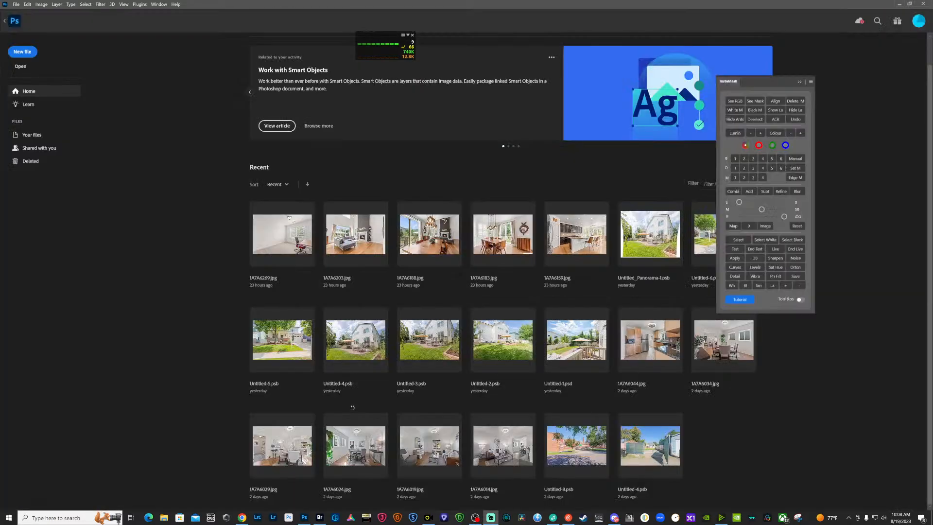
key("ctrl+w")
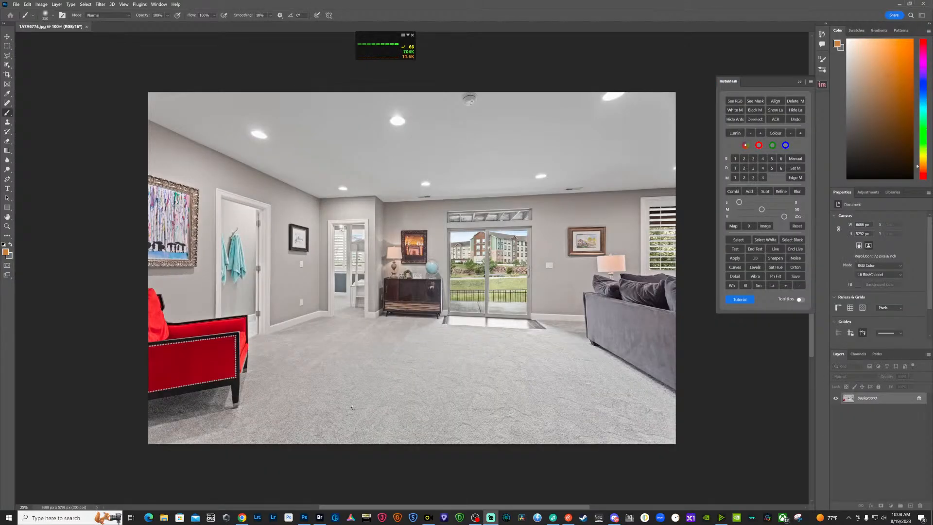
key("ctrl+w")
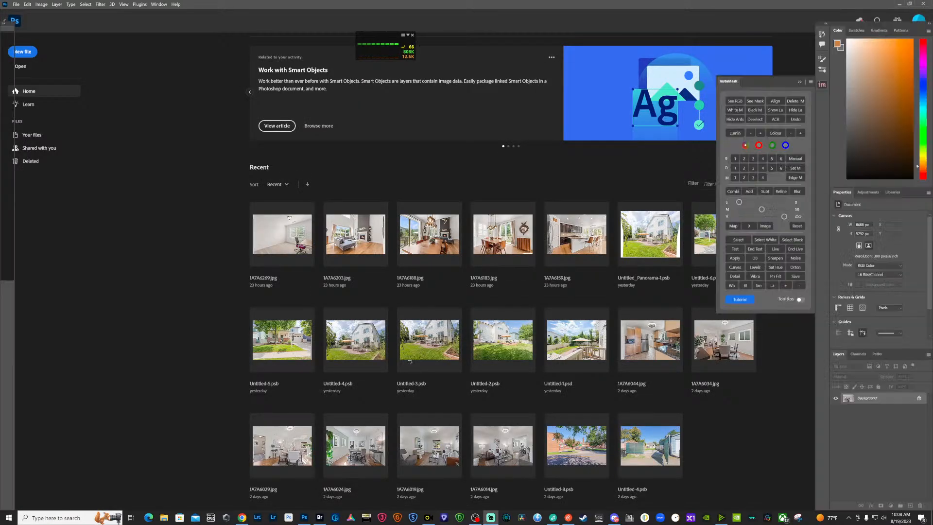
key("ctrl+w")
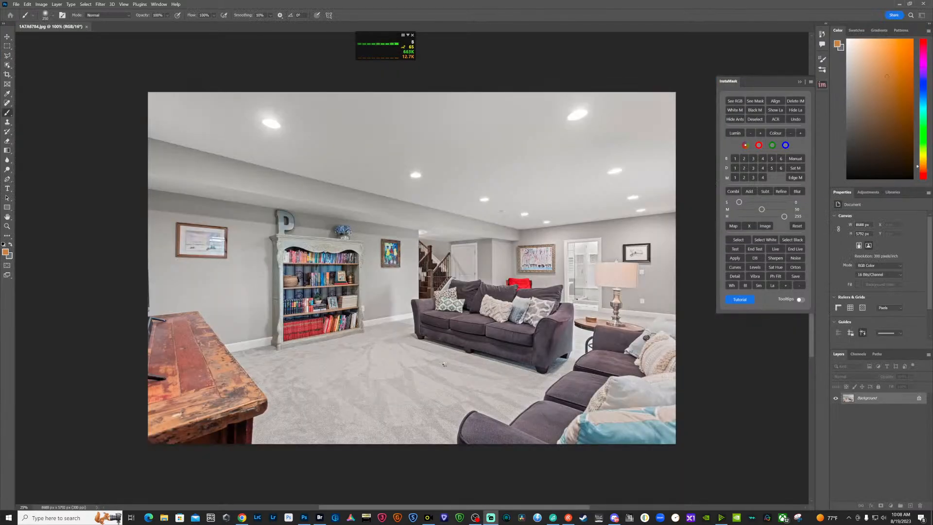
key("ctrl+w")
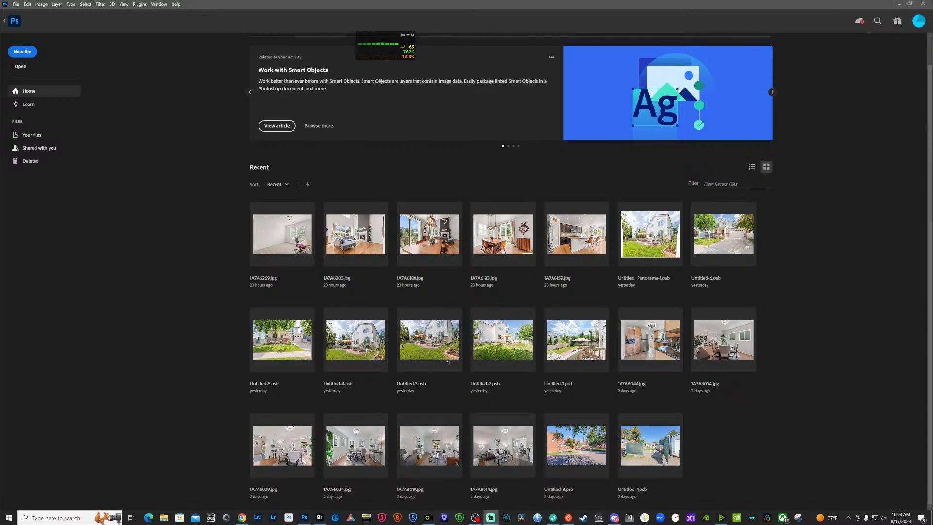
key("ctrl+w")
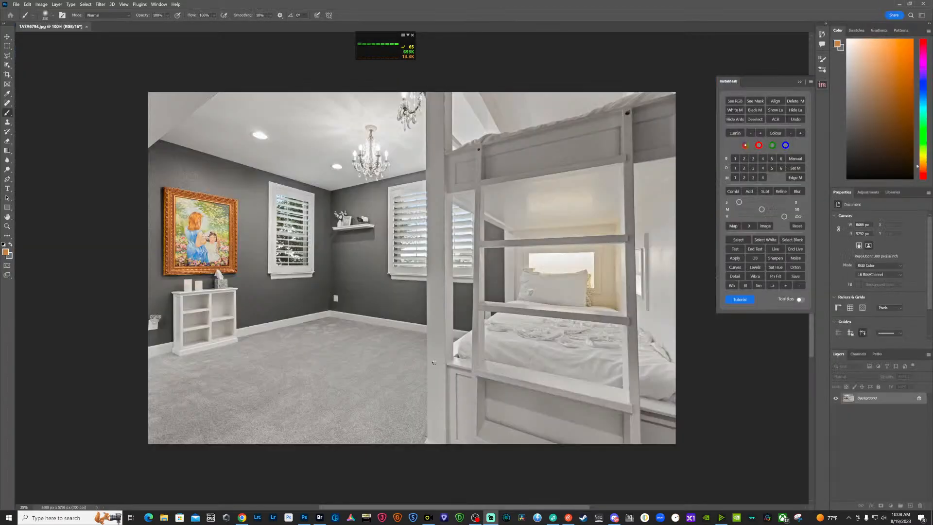
key("ctrl+w")
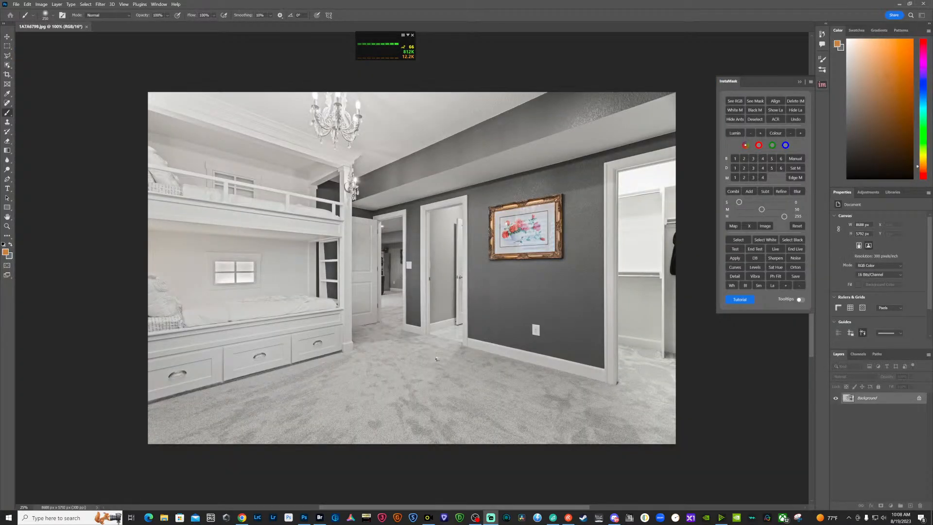
key("ctrl+w")
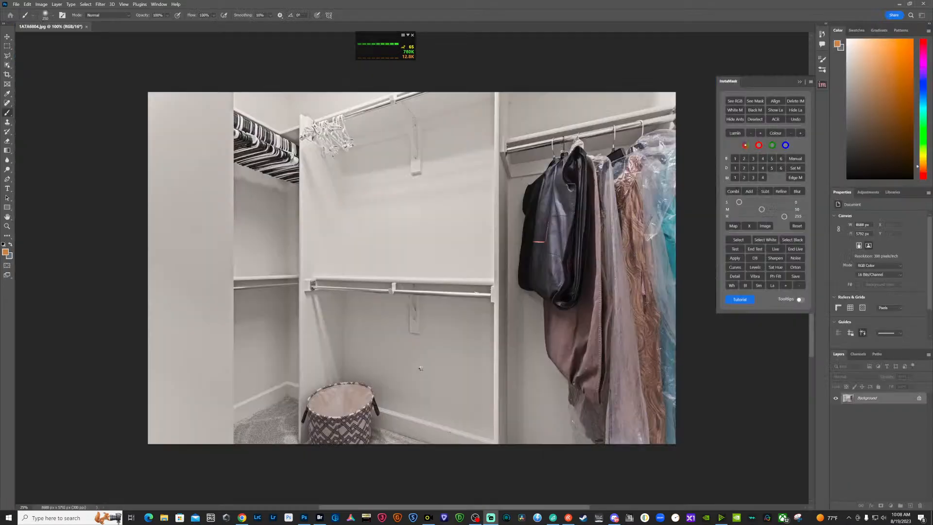
key("ctrl+w")
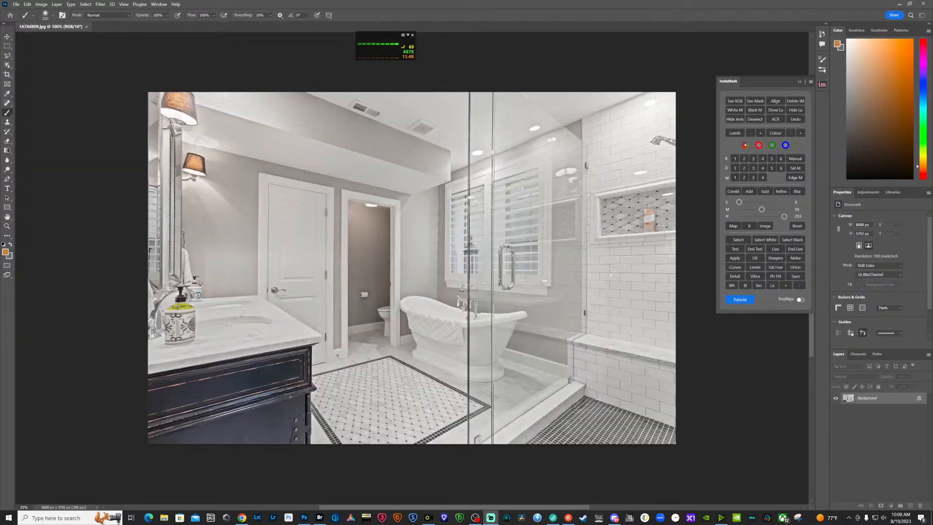
key("ctrl+w")
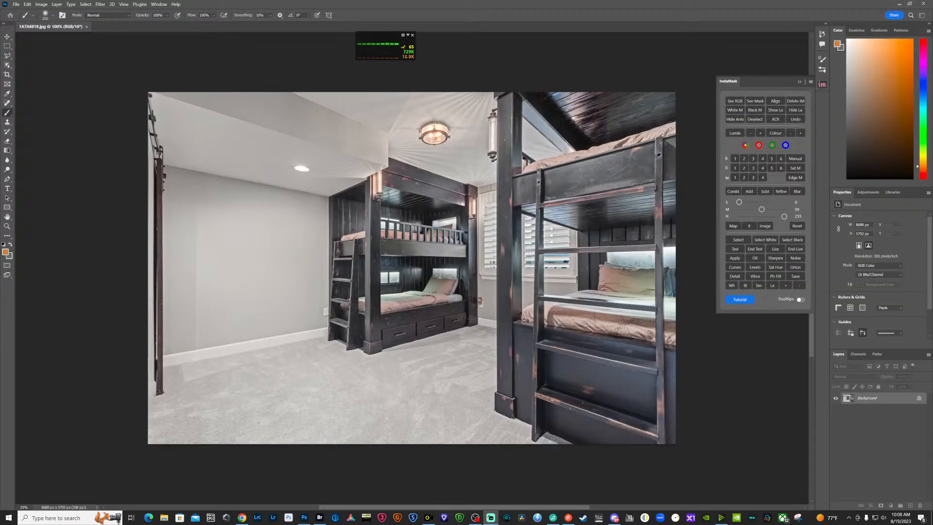
key("ctrl+w")
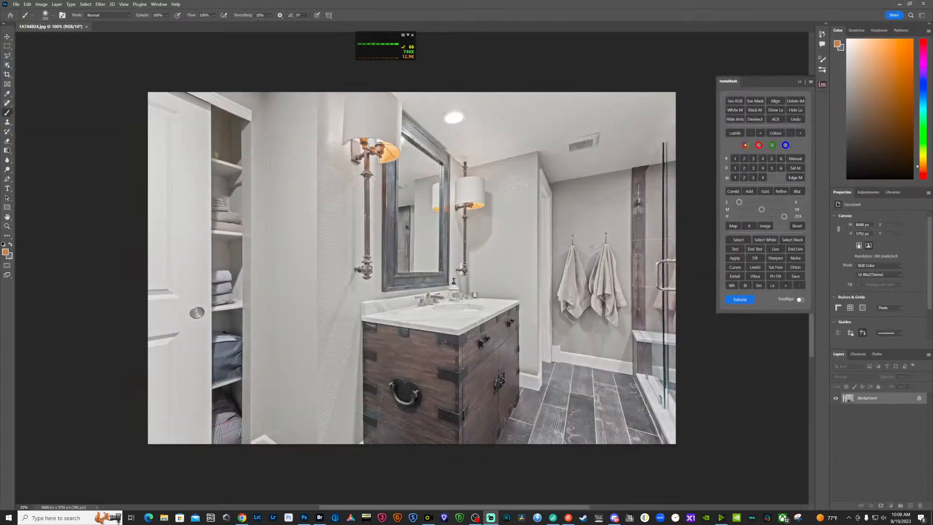
key("ctrl+w")
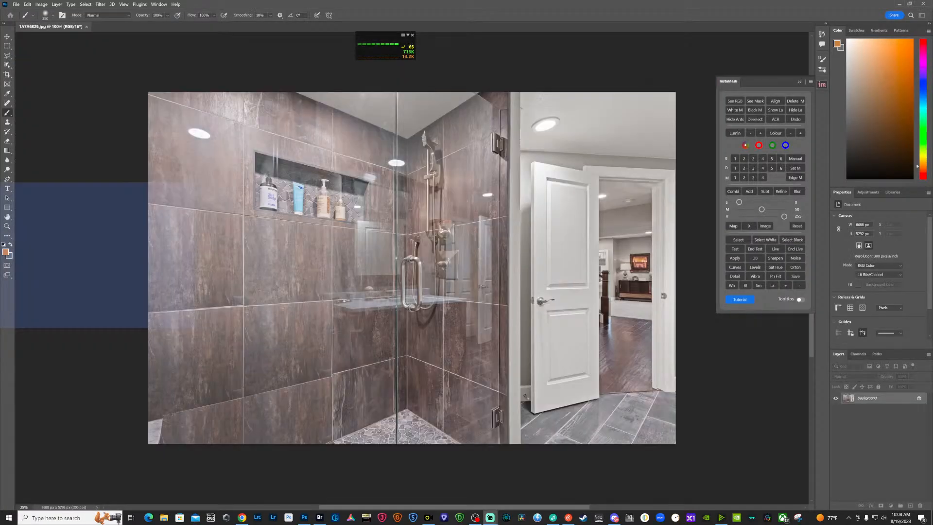
key("ctrl+w")
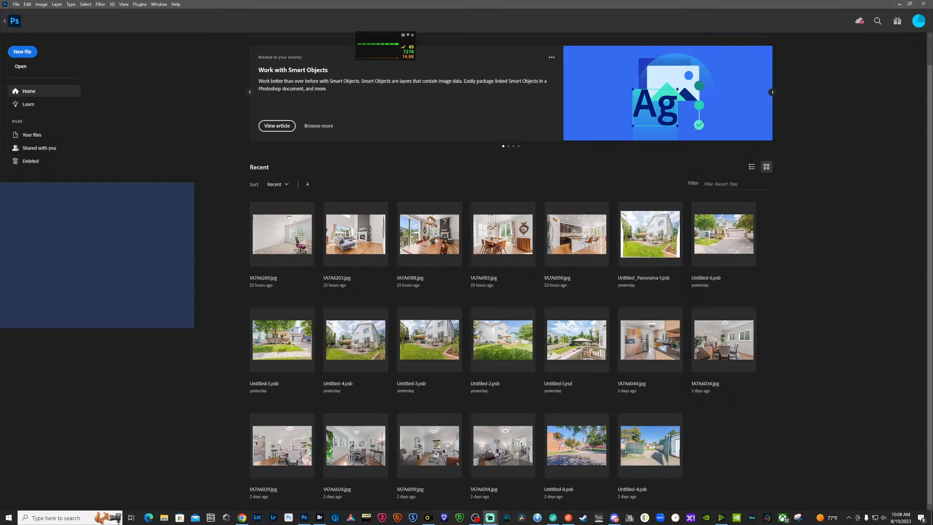
key("ctrl+w")
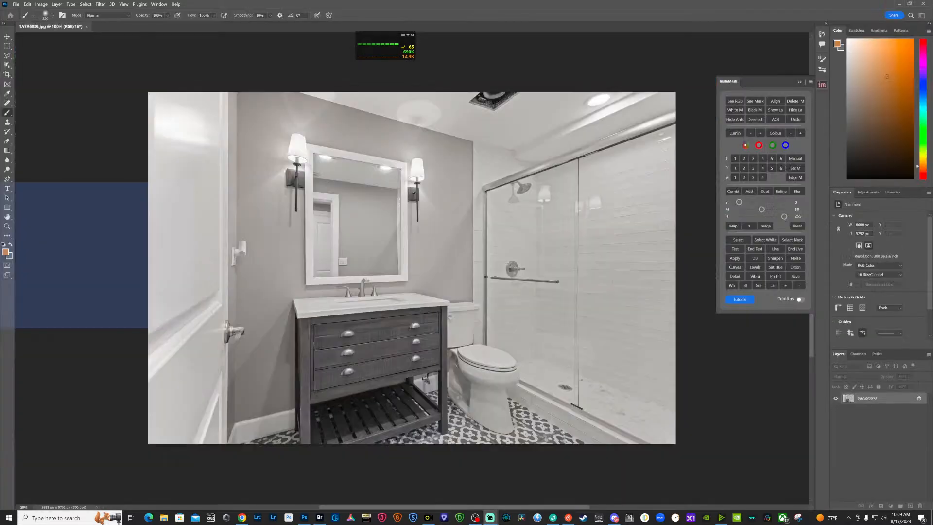
key("ctrl+w")
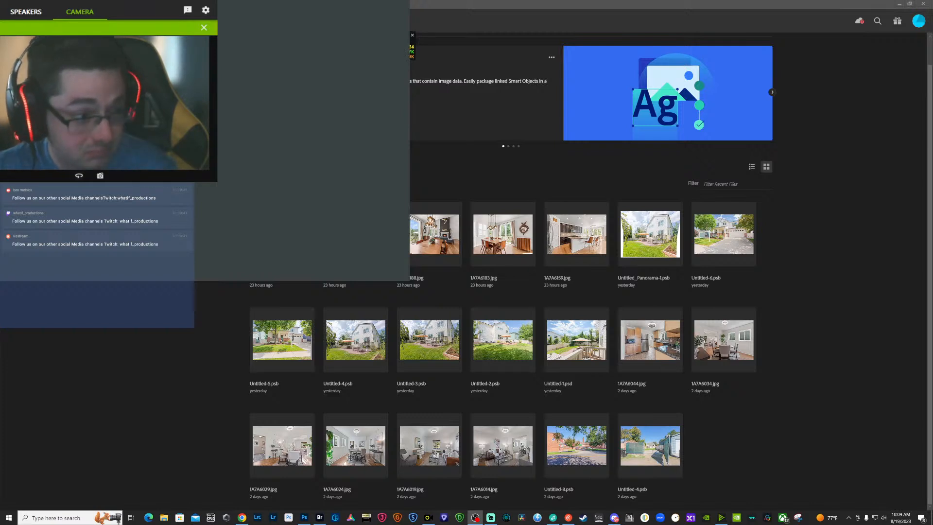
- Switch to Bridge and move 1A7A6364.jpg from the JPEG folder into Final Files, replacing the existing copy
left_click(855, 365)
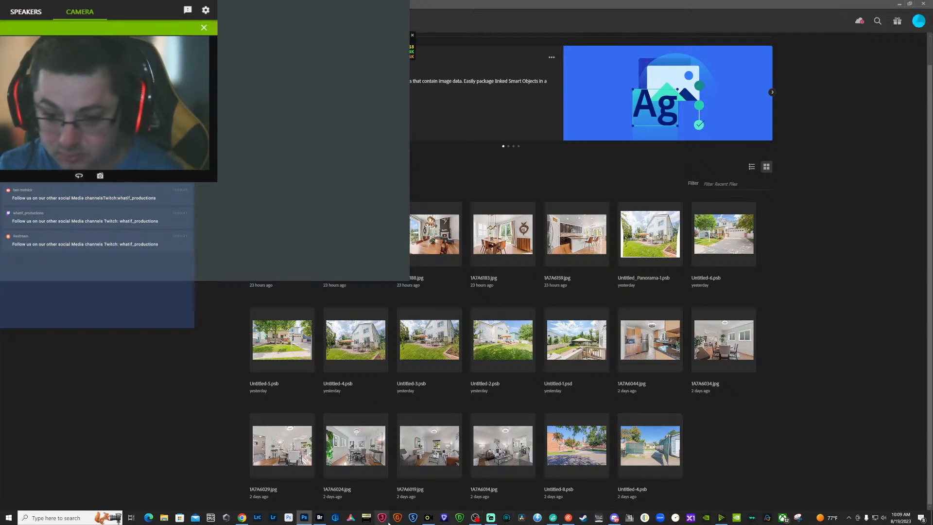
left_click(320, 518)
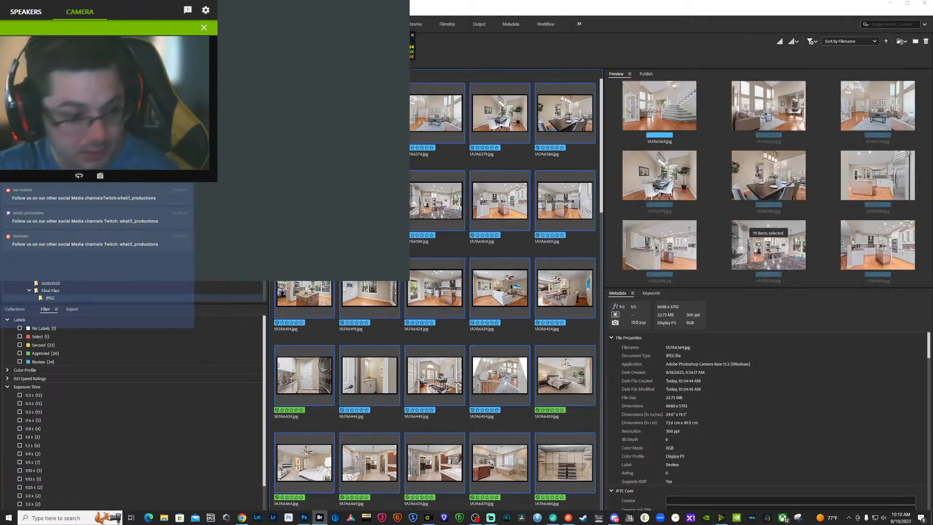
left_click(565, 113)
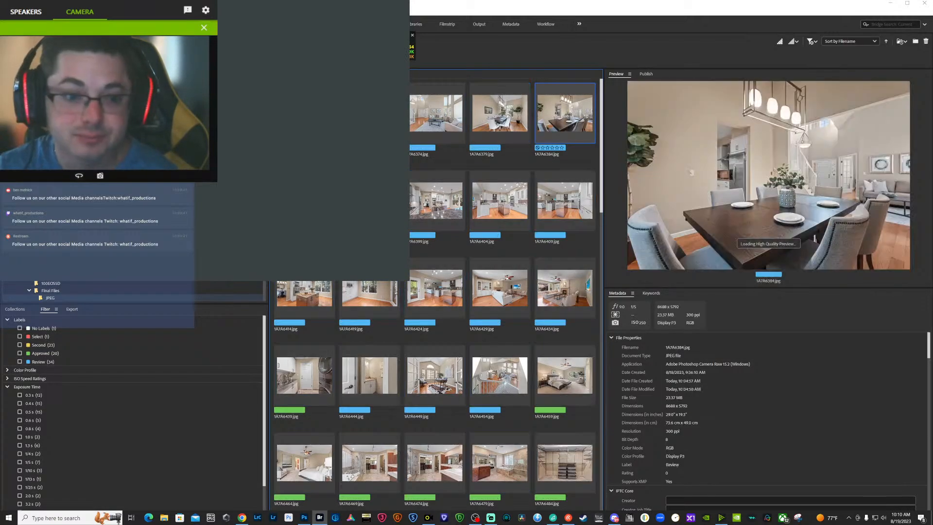
left_click_drag(304, 113, 64, 289)
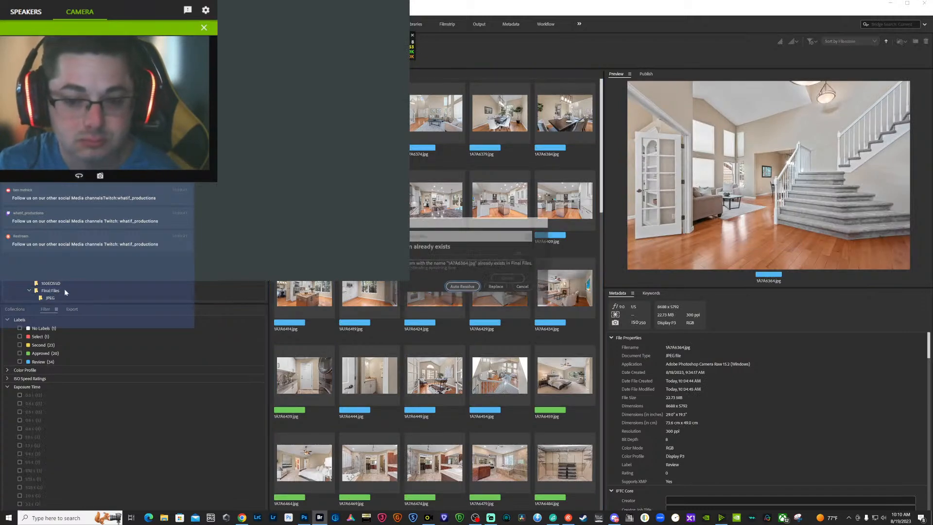
left_click(497, 287)
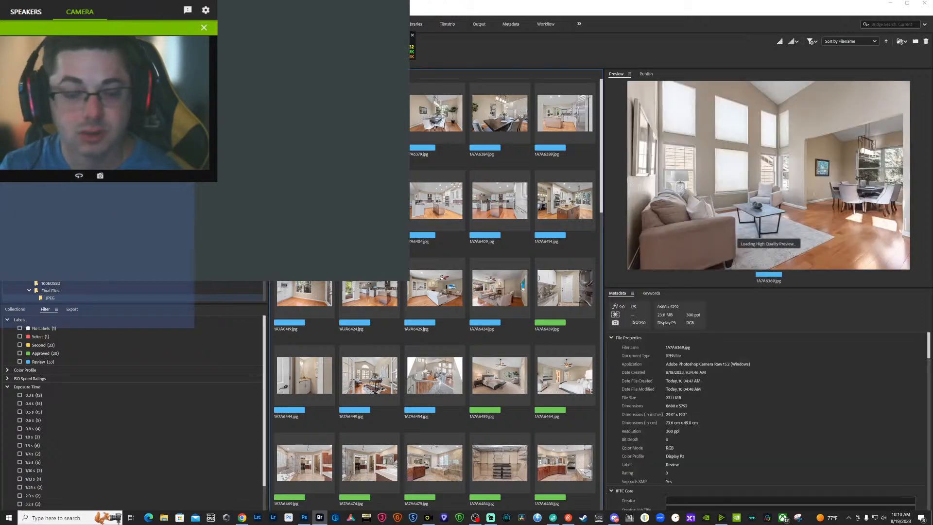
- Move all the remaining photos from the JPEG folder into Final Files, replacing the existing files
key("ctrl+a")
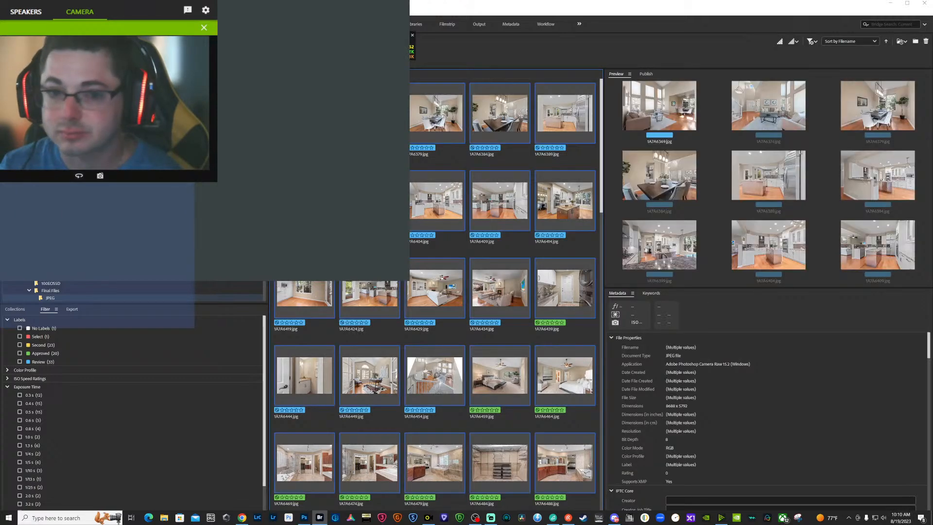
left_click_drag(304, 293, 56, 291)
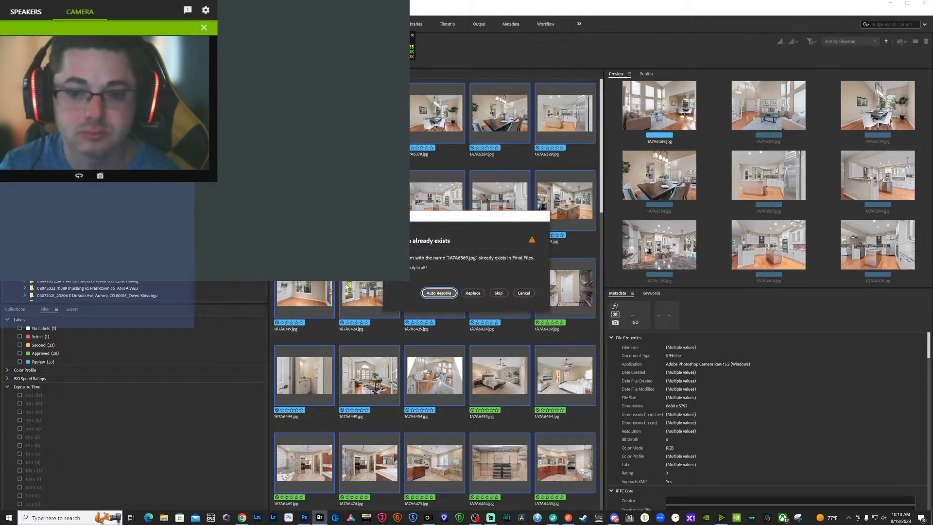
left_click(473, 293)
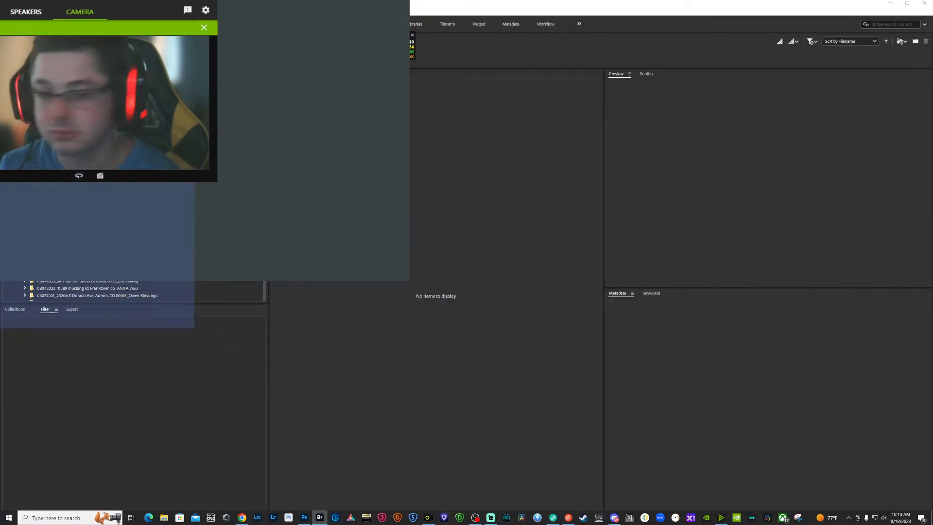
- Open the 100EOS5D folder of raw photos and filter it to the two-star files
scroll(70, 285, "down", 10)
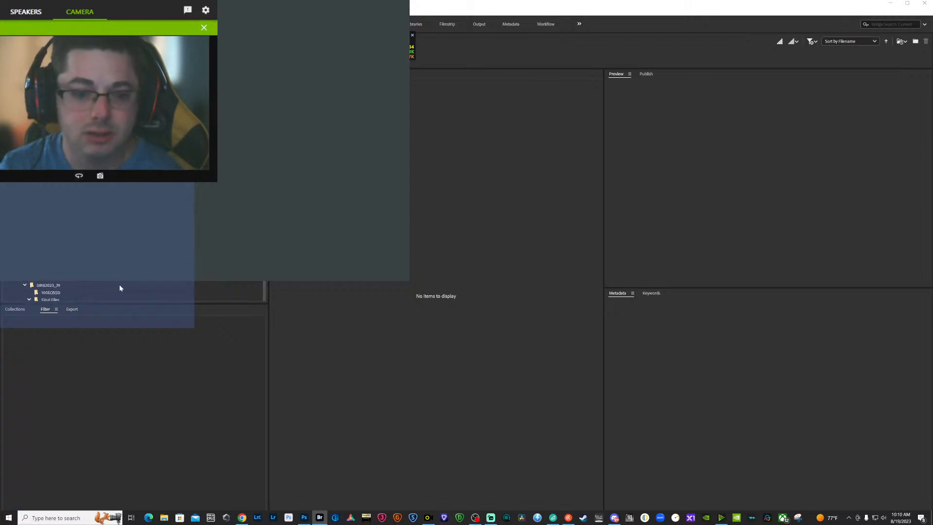
left_click(52, 290)
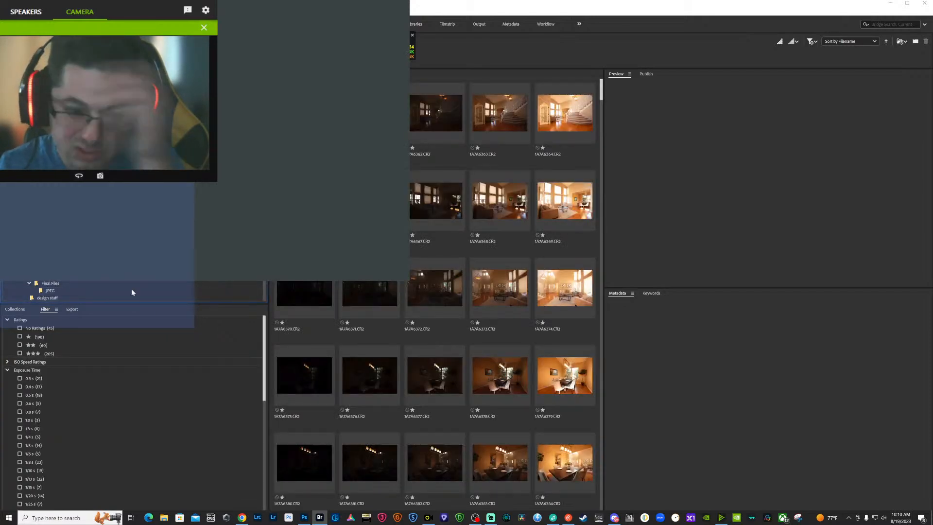
left_click(20, 344)
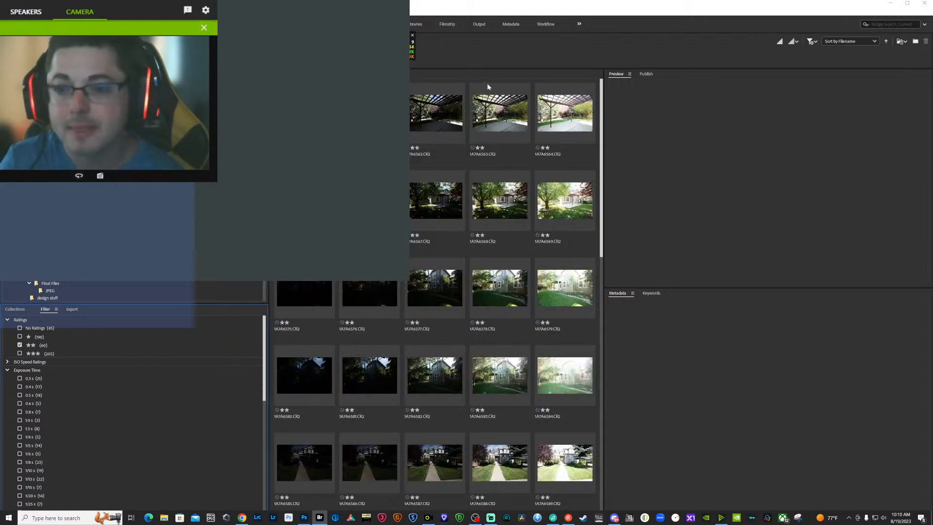
- Select all the two-star raw photos and open them in Camera Raw
left_click(490, 99)
left_click(434, 115)
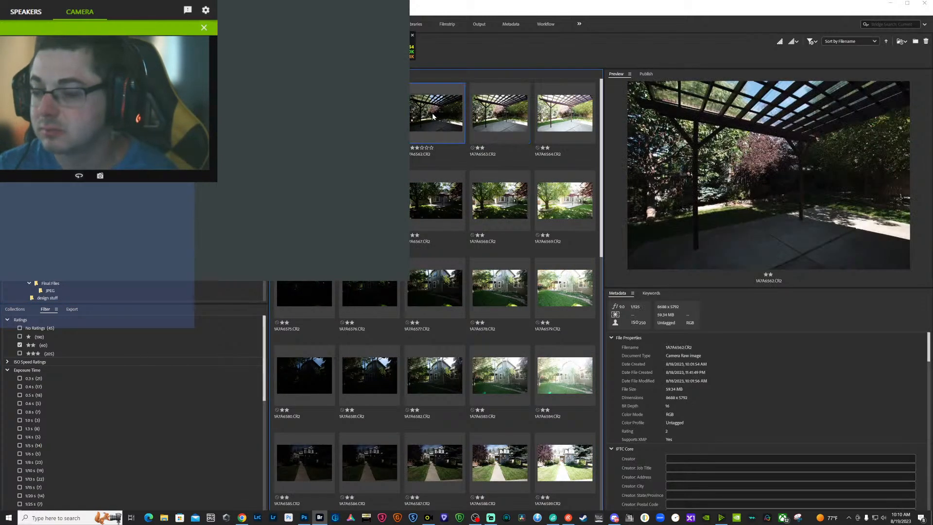
left_click(573, 123, "shift")
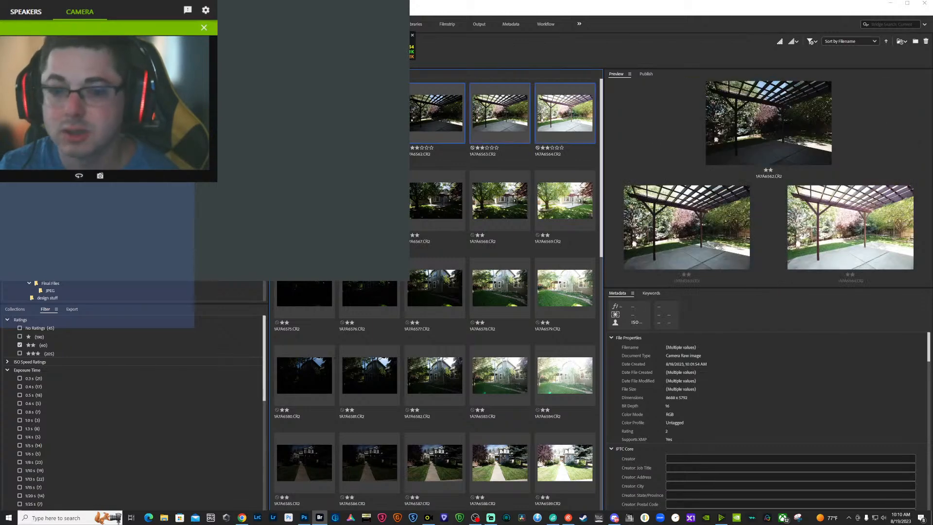
left_click(305, 112)
key("ctrl+a")
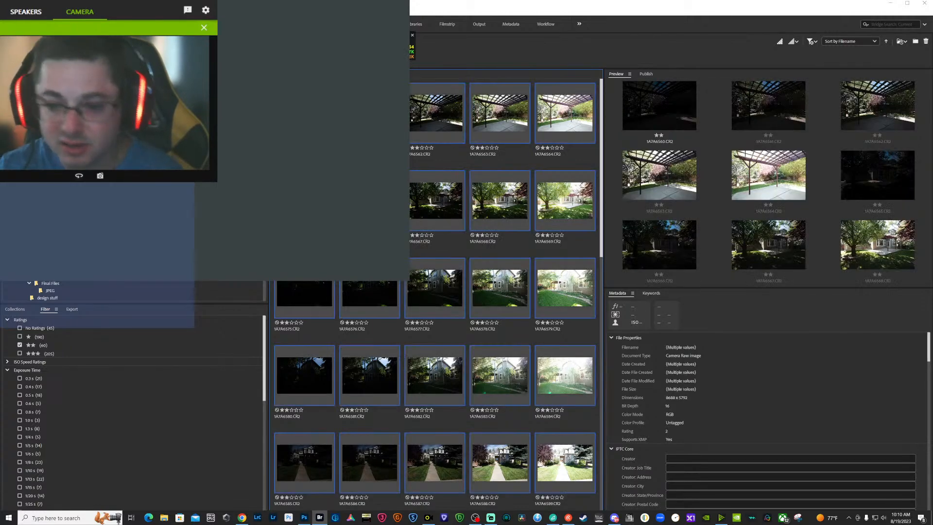
key("ctrl+r")
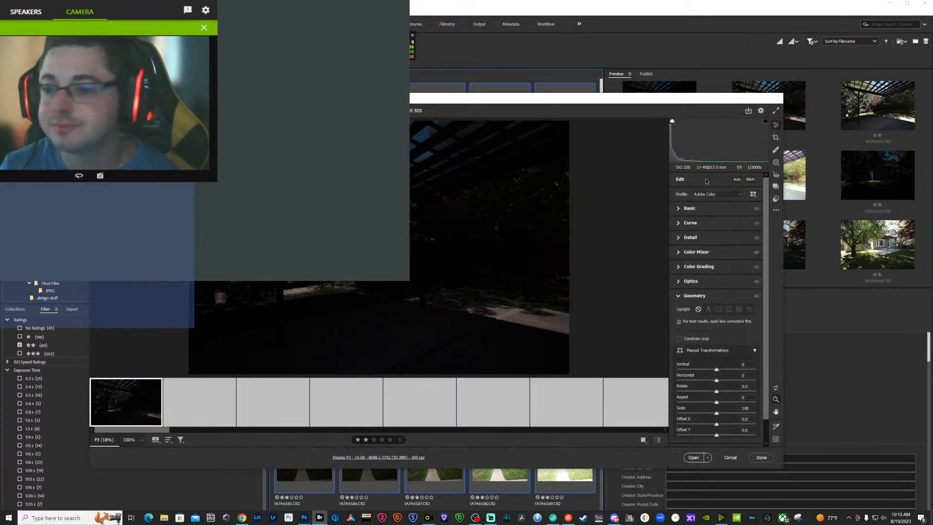
- Load the saved Camera Raw settings file arch onto the two-star raw photos and finish back in Bridge
left_click(775, 213)
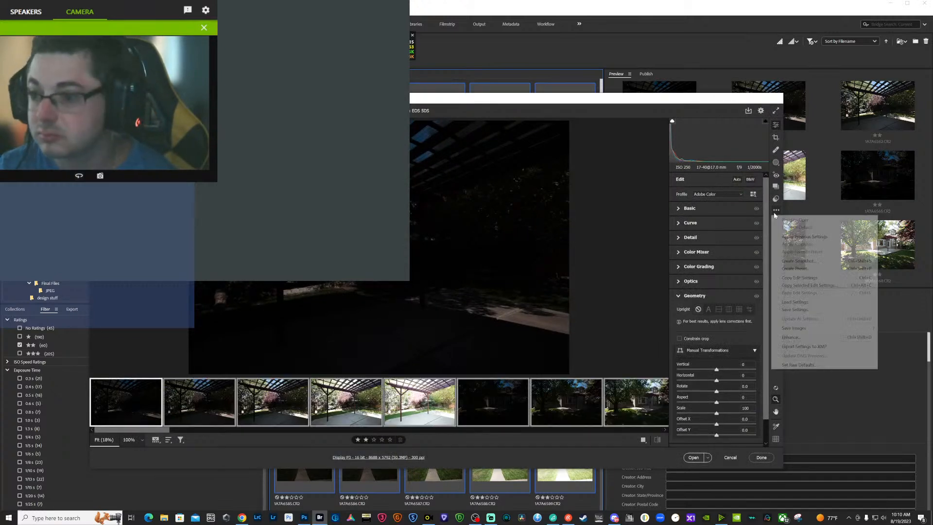
left_click(796, 302)
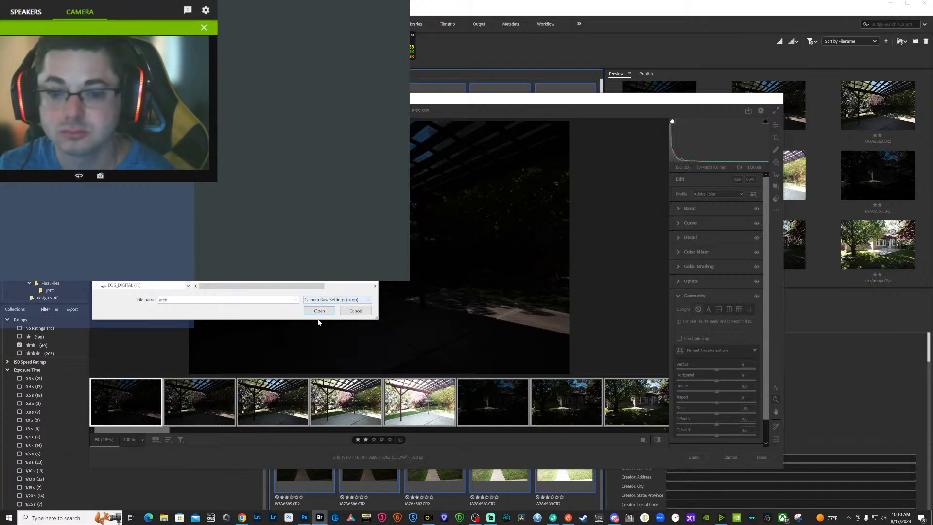
key("Return")
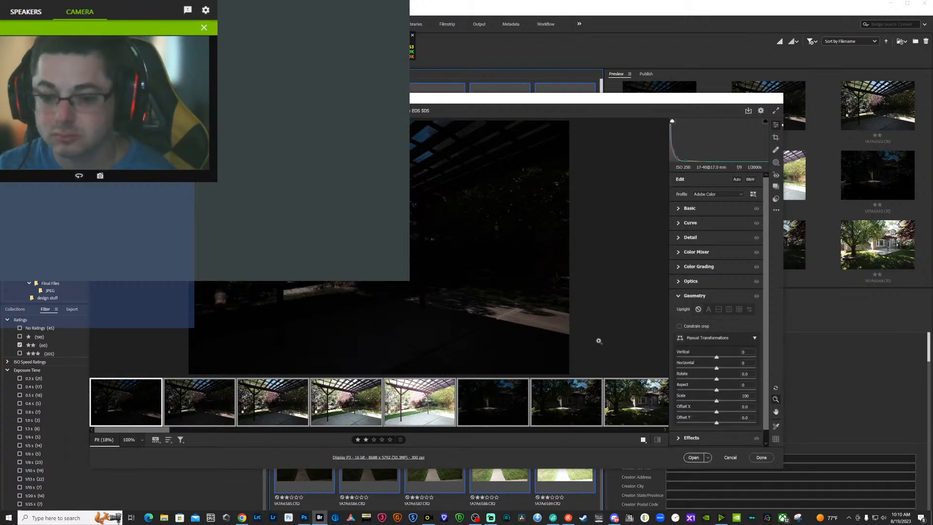
left_click(761, 457)
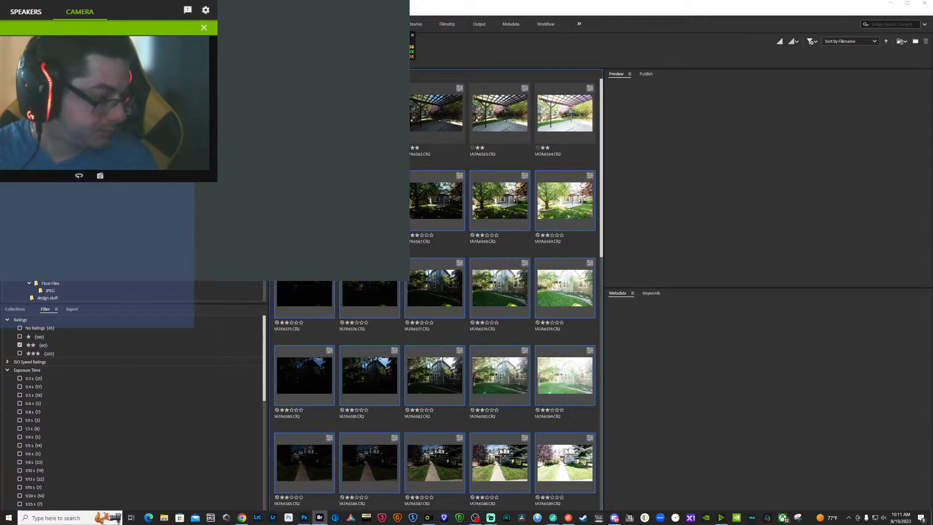
- Select the pergola photos 1A7A6562.CR2 through 1A7A6564.CR2 in Bridge and load them into Photoshop as layers of one document
key("alt+Tab")
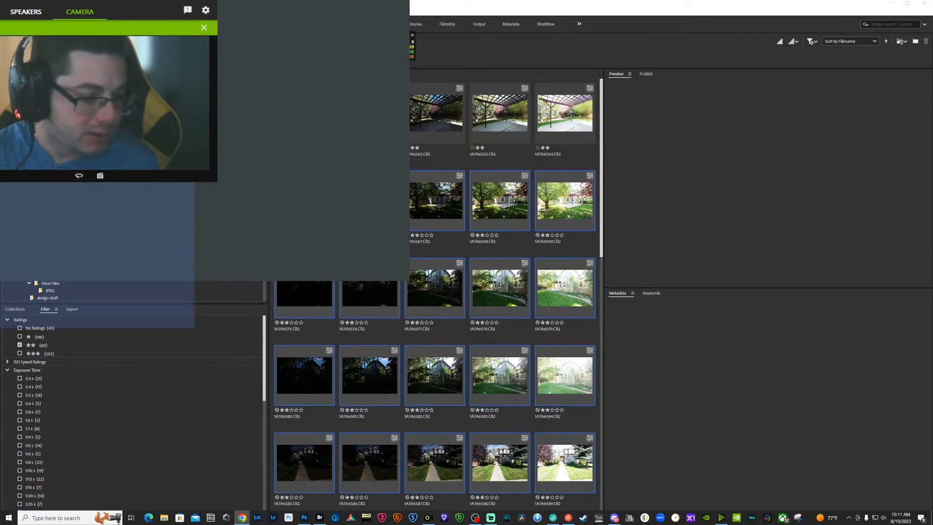
key("alt+Tab")
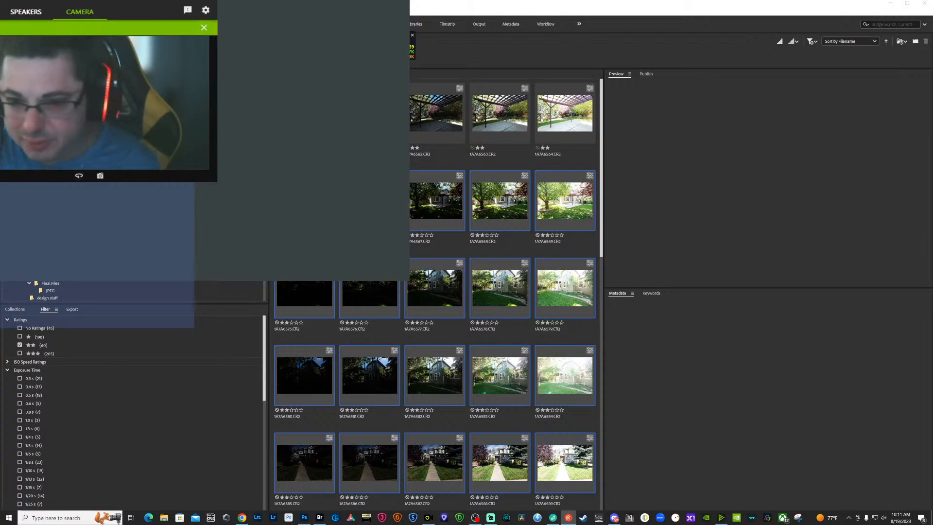
left_click(559, 119)
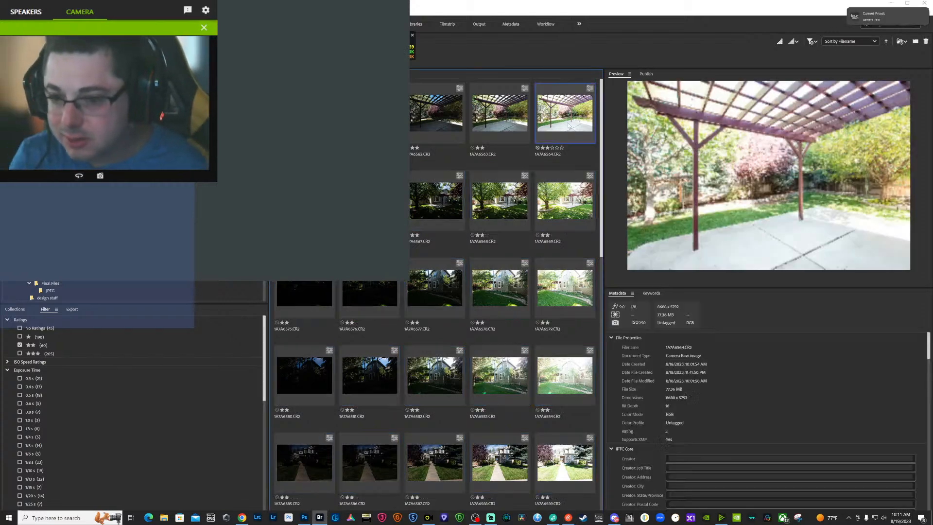
left_click(445, 126)
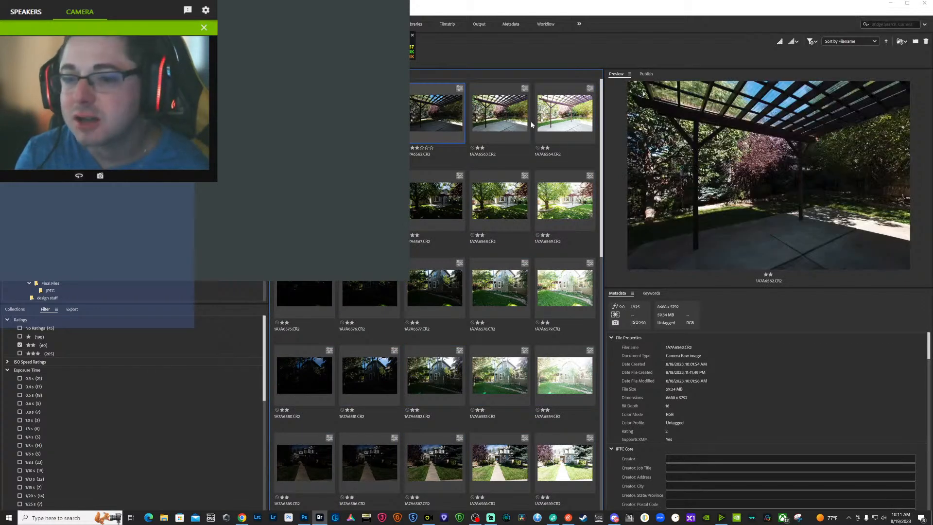
left_click(558, 129, "shift")
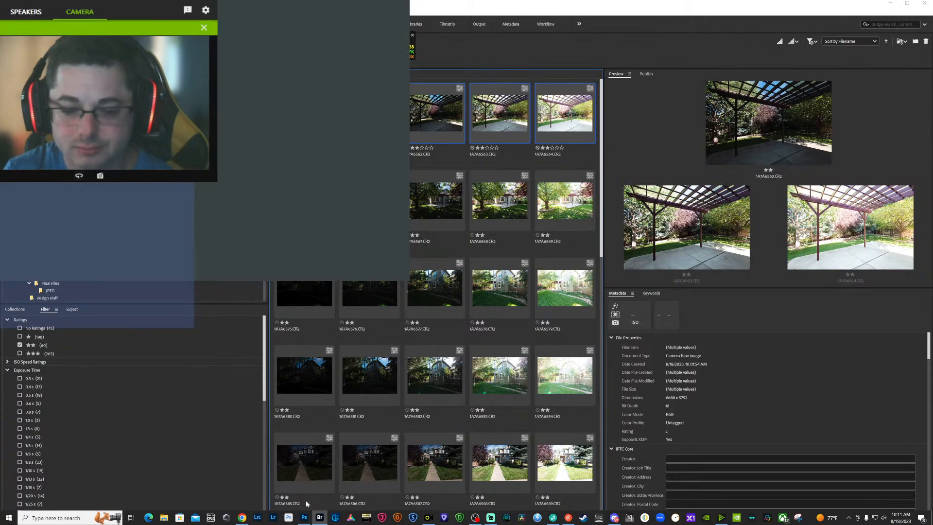
left_click(303, 519)
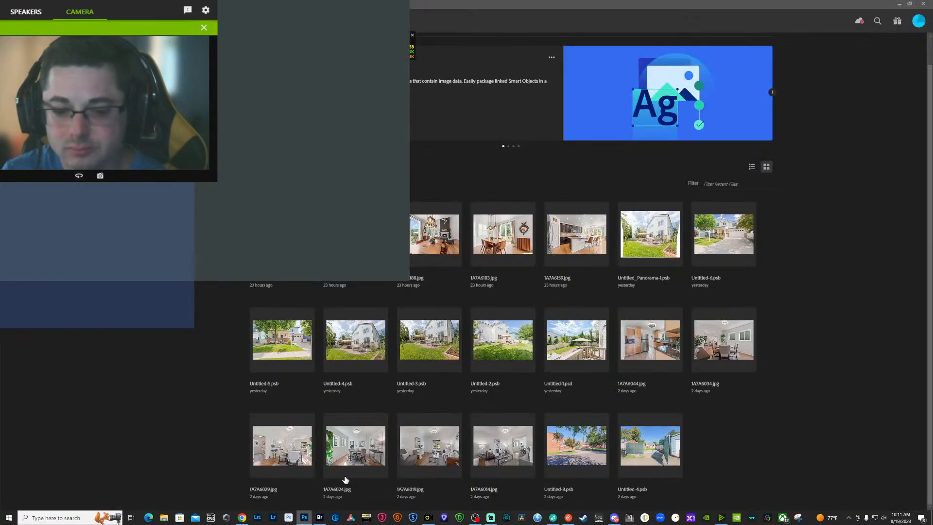
left_click(319, 518)
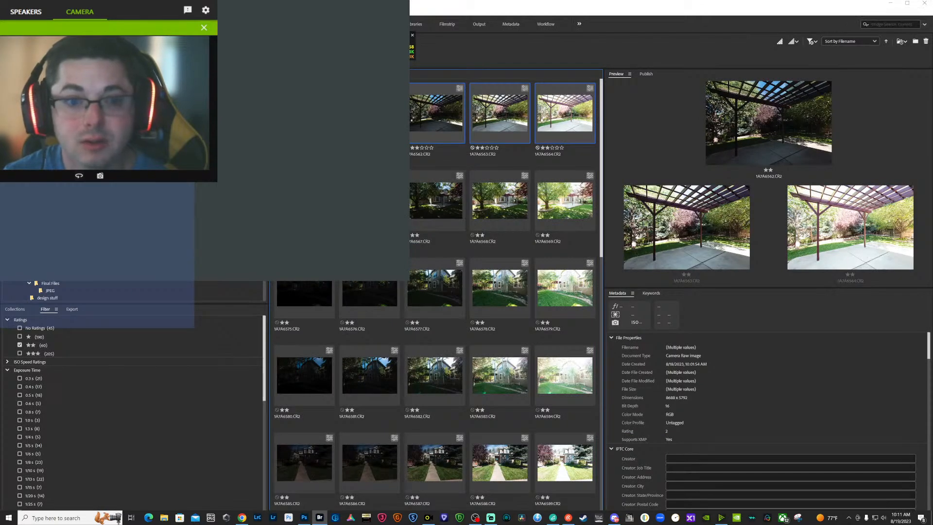
key("alt+Tab")
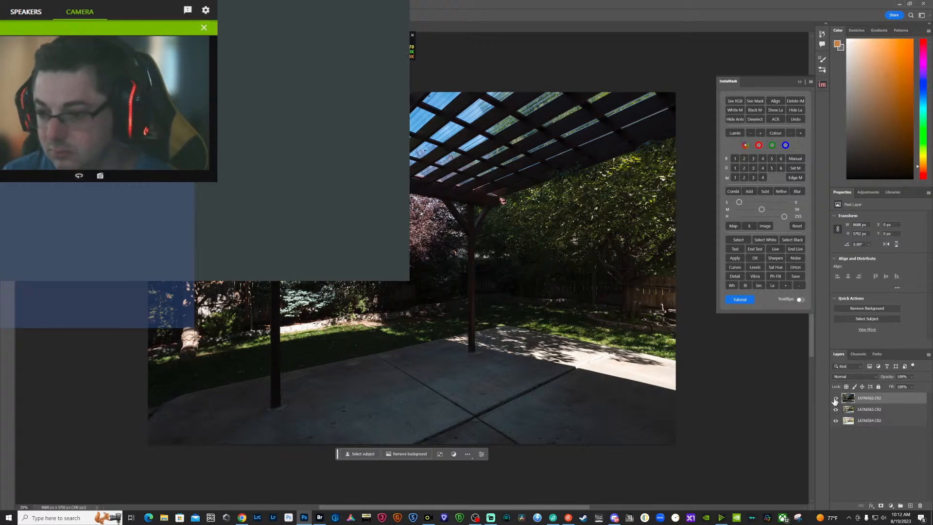
- Move the 1A7A6563.CR2 layer to the bottom of the stack and align all three photo layers with InstaMask
left_click(851, 410)
left_click_drag(876, 416, 875, 427)
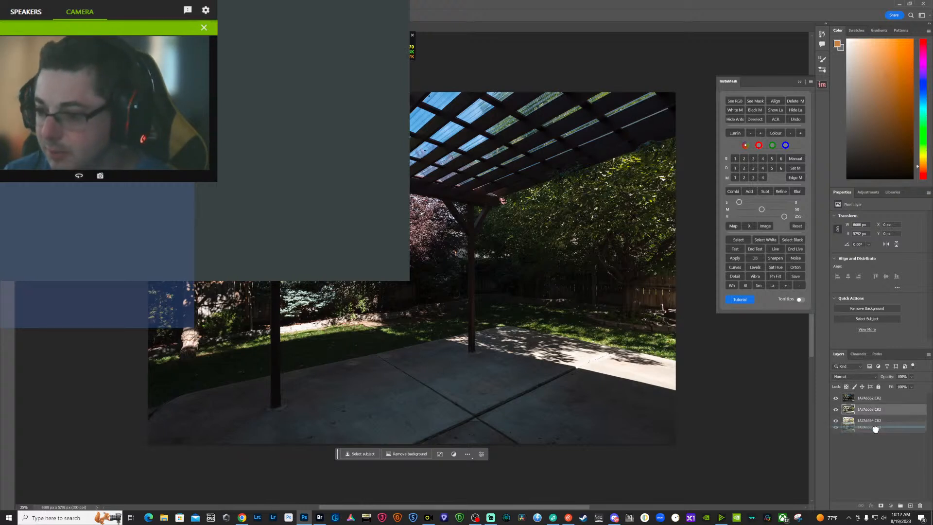
left_click(864, 397, "shift")
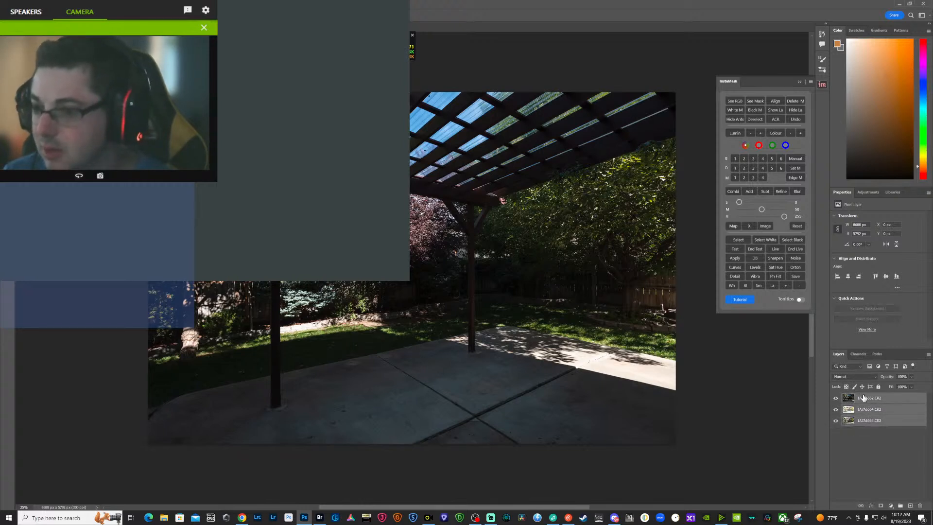
left_click(774, 103)
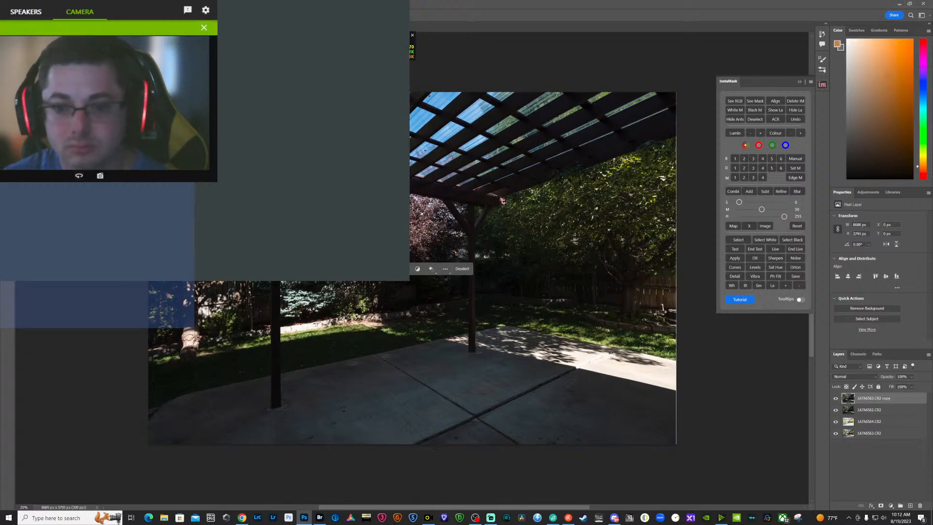
- Hide both 1A7A6562.CR2 layers and compare the 1A7A6564.CR2 layer with the one beneath it
left_click(837, 411)
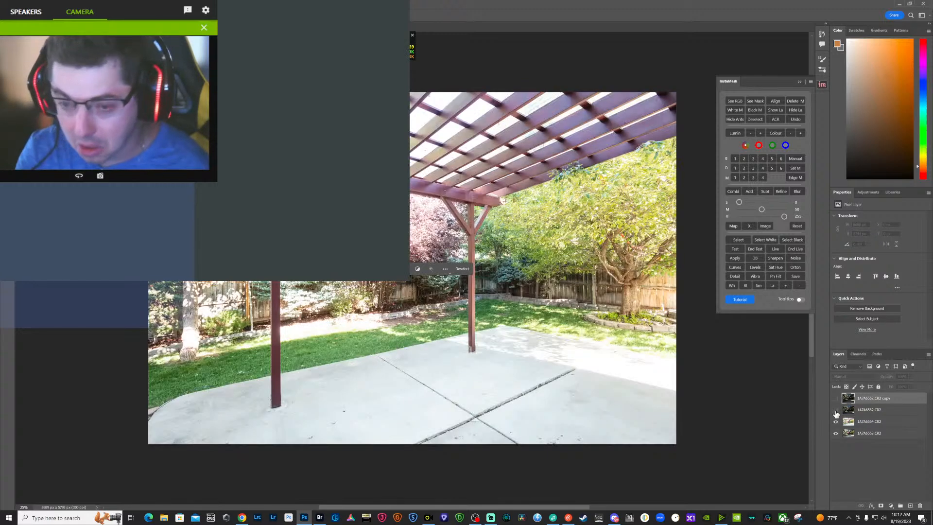
left_click(836, 422)
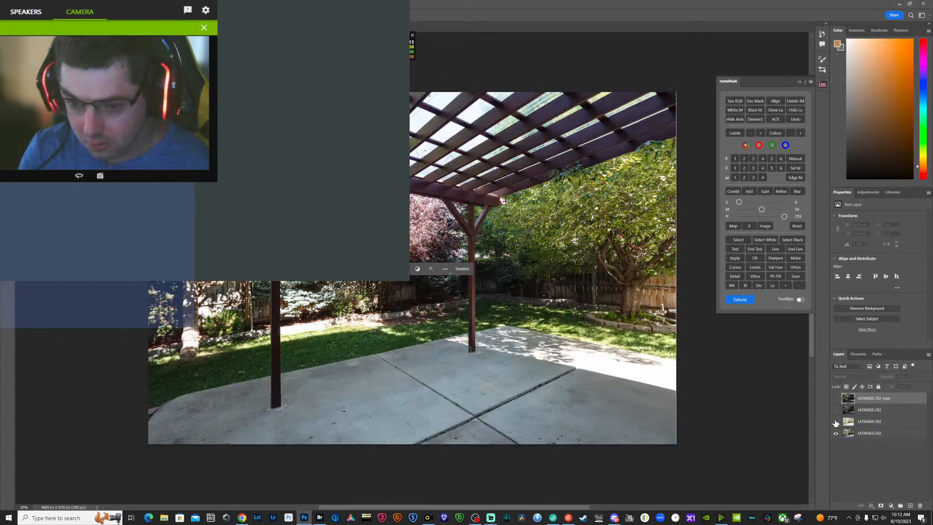
left_click(836, 422)
- Try a Camera Raw Filter on the 1A7A6564.CR2 layer with exposure -1.00 and contrast +25
left_click(848, 422)
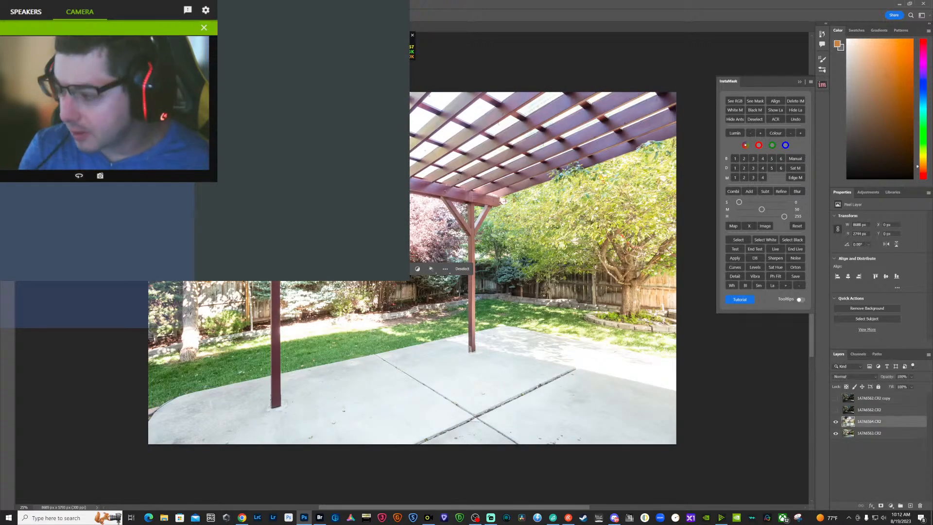
double_click(848, 422)
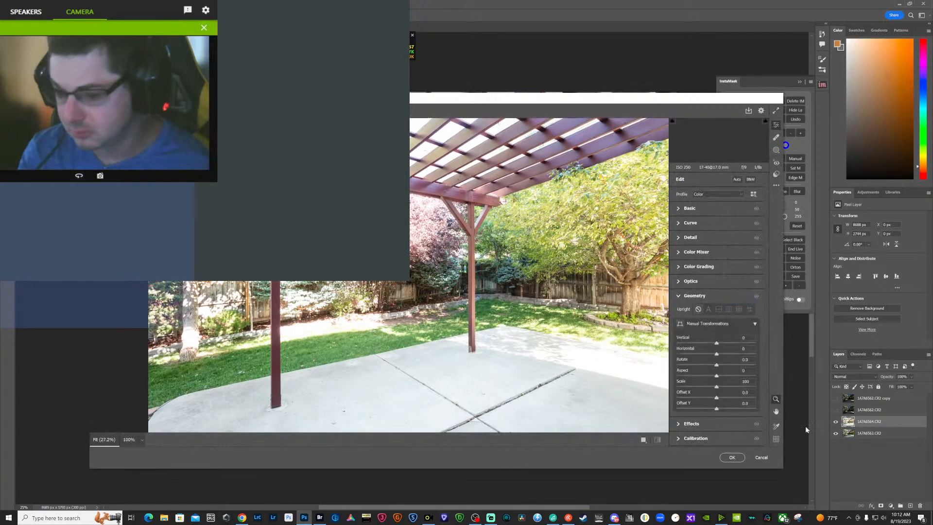
left_click(679, 208)
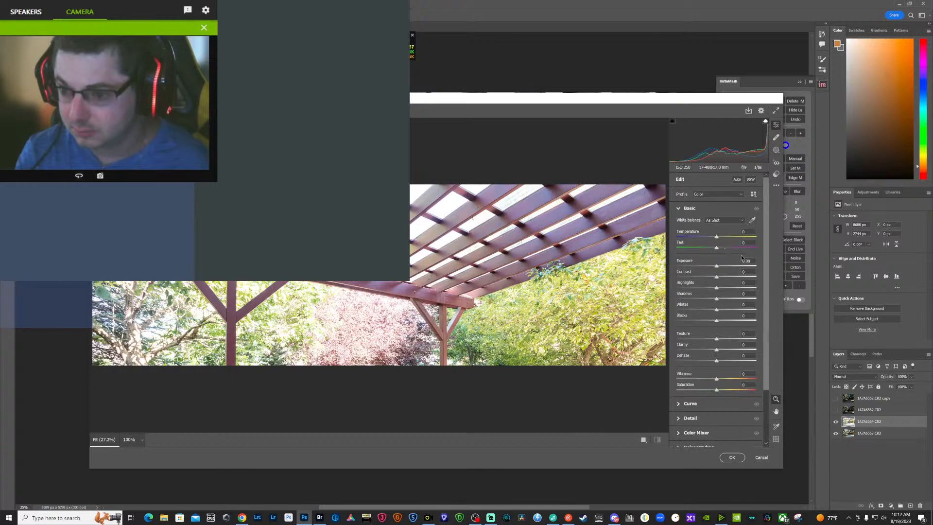
left_click(753, 259)
type("-1")
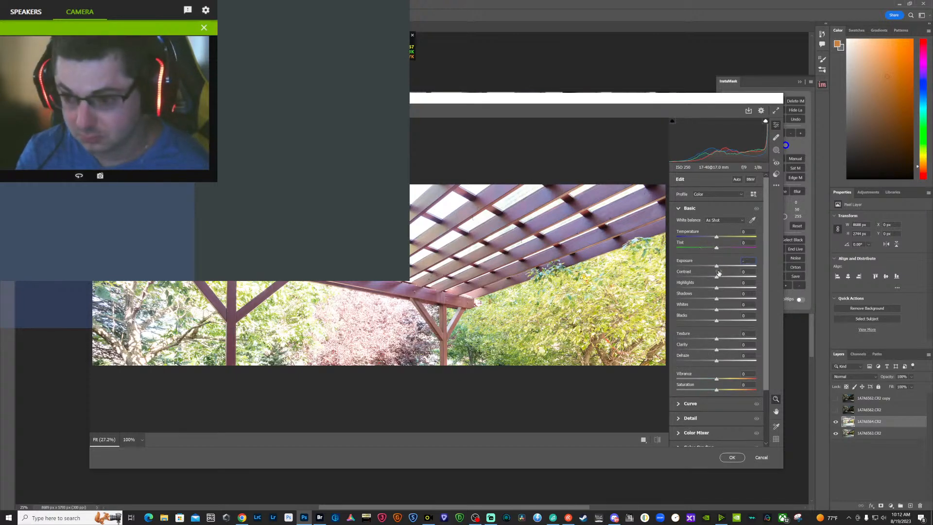
left_click_drag(716, 277, 725, 278)
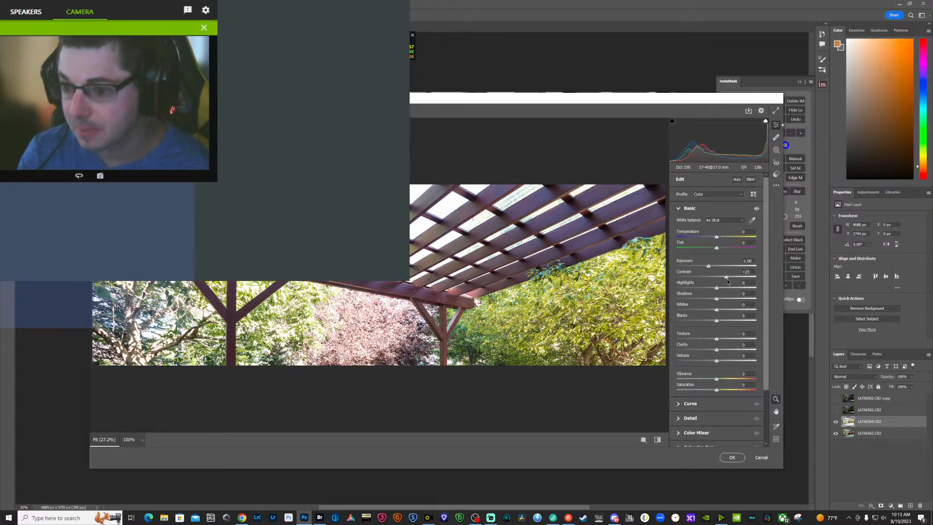
left_click(731, 458)
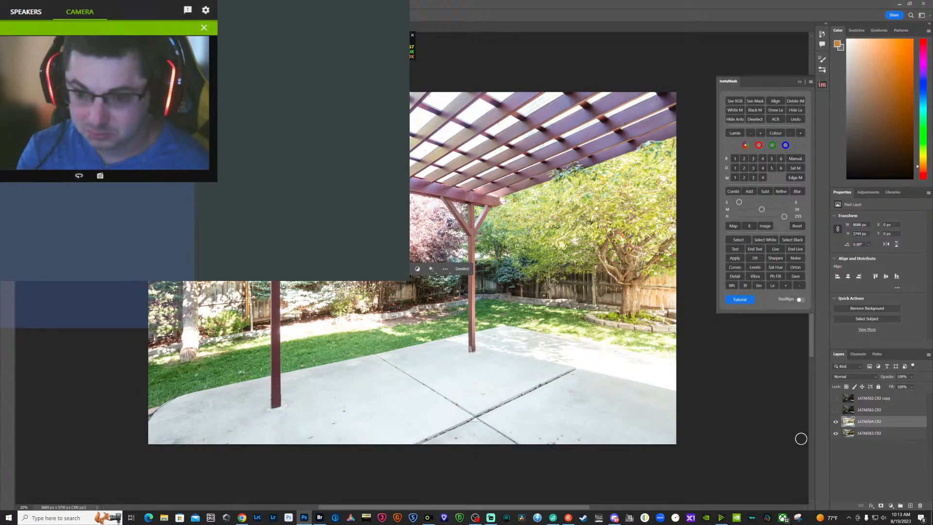
- Toggle the visibility of the 1A7A6564.CR2 layer to compare it with the 1A7A6563.CR2 layer below
left_click(836, 421)
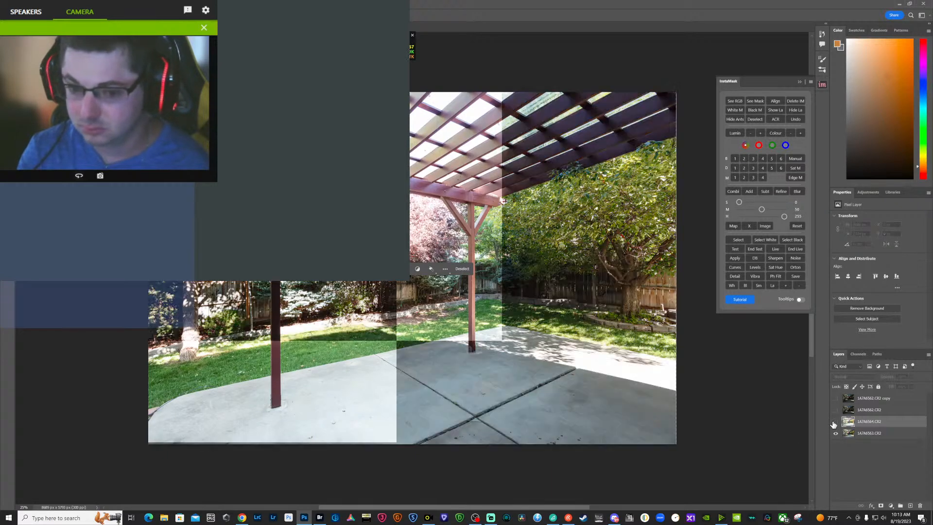
left_click(835, 421)
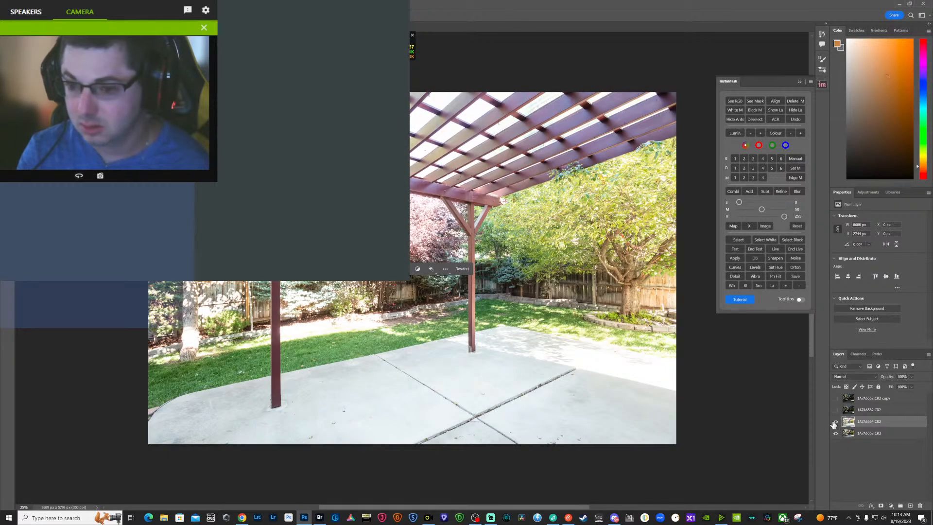
left_click(836, 421)
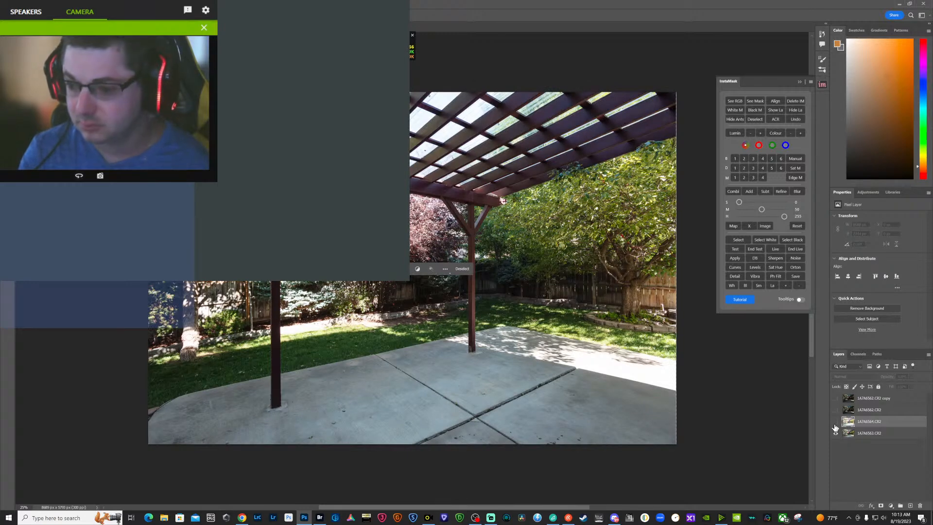
left_click(835, 422)
- Generate an InstaMask darks level 3 mask from the 1A7A6563.CR2 layer and apply it as a layer mask to 1A7A6564.CR2
left_click(850, 434)
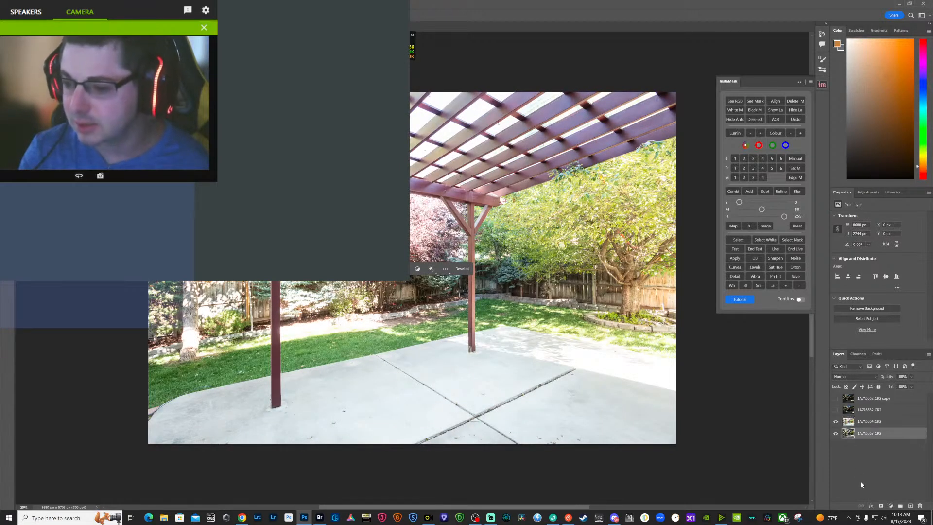
left_click(836, 421)
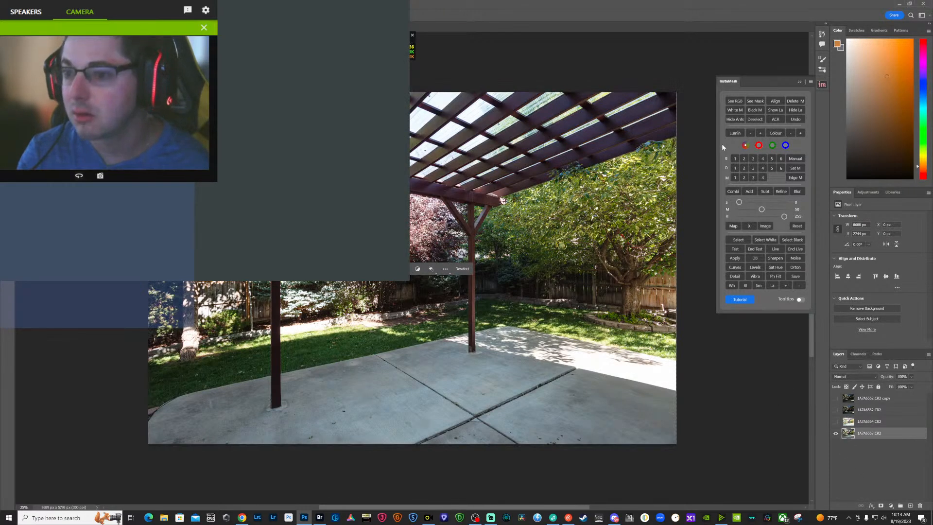
left_click(755, 169)
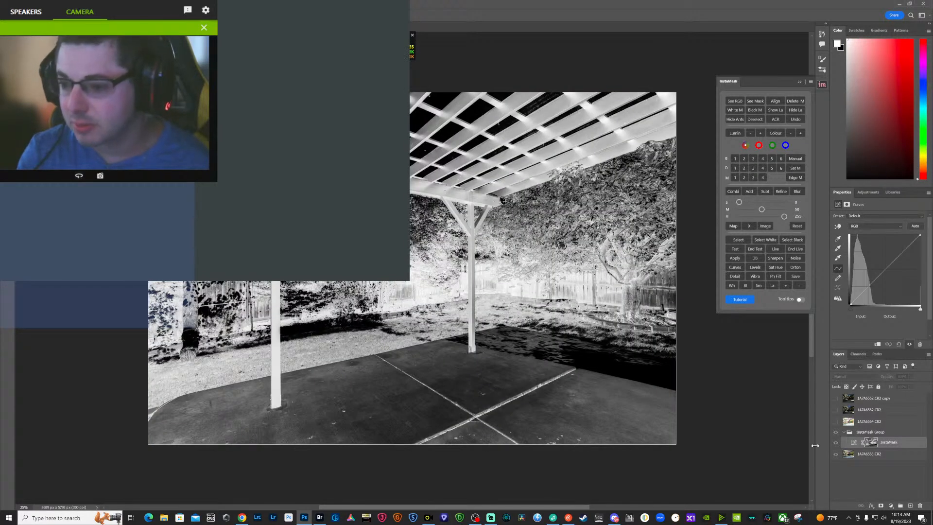
left_click(835, 422)
left_click(870, 421)
left_click(881, 506)
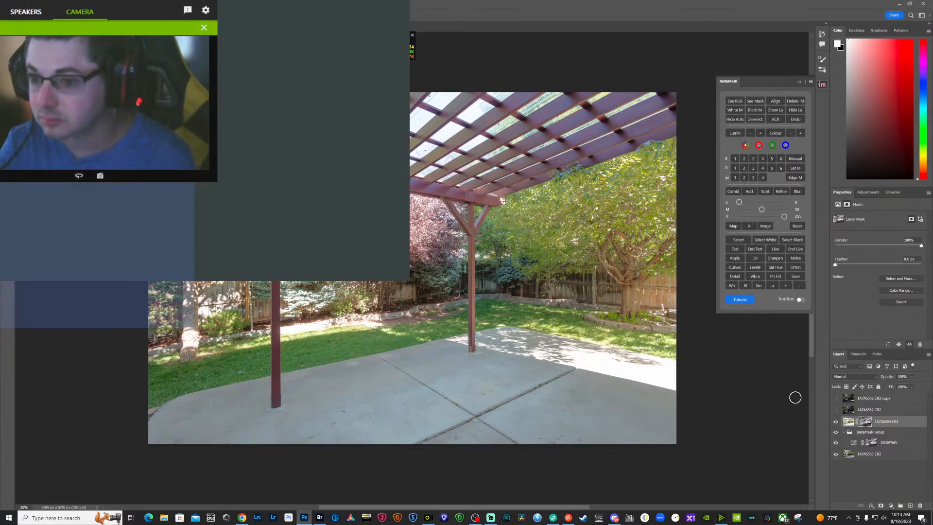
- Darken the image of the masked 1A7A6564.CR2 layer and toggle its visibility to check the blend
left_click(850, 421)
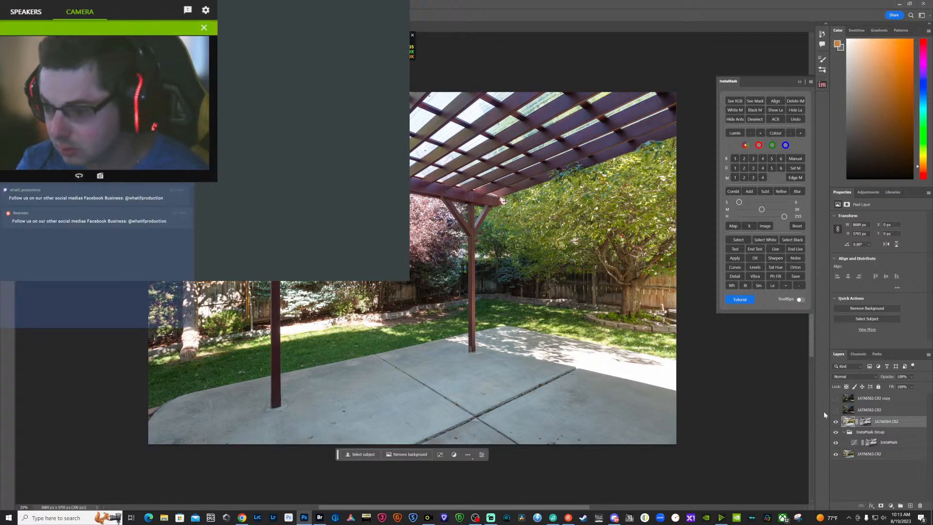
left_click(836, 423)
left_click(836, 423)
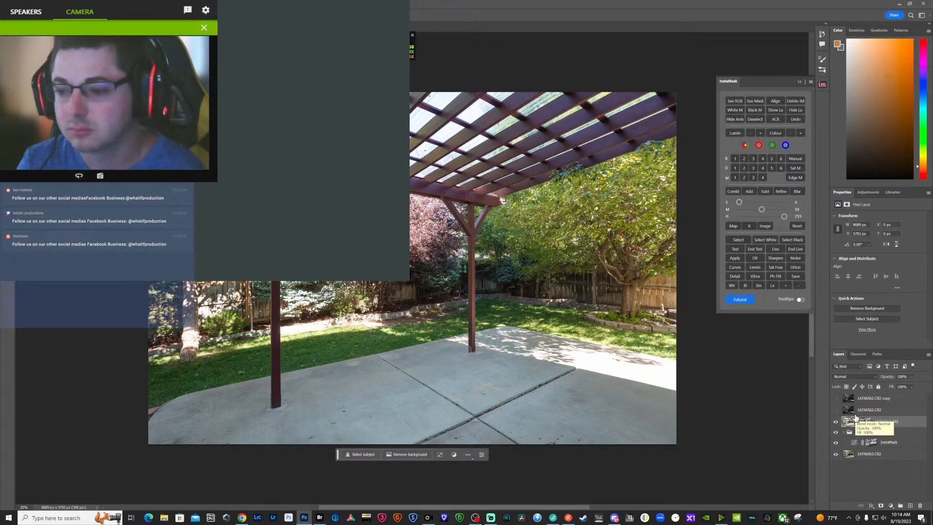
- Toggle the visibility of the 1A7A6562.CR2 layer to compare the dark exposure with the blend below
left_click(836, 410)
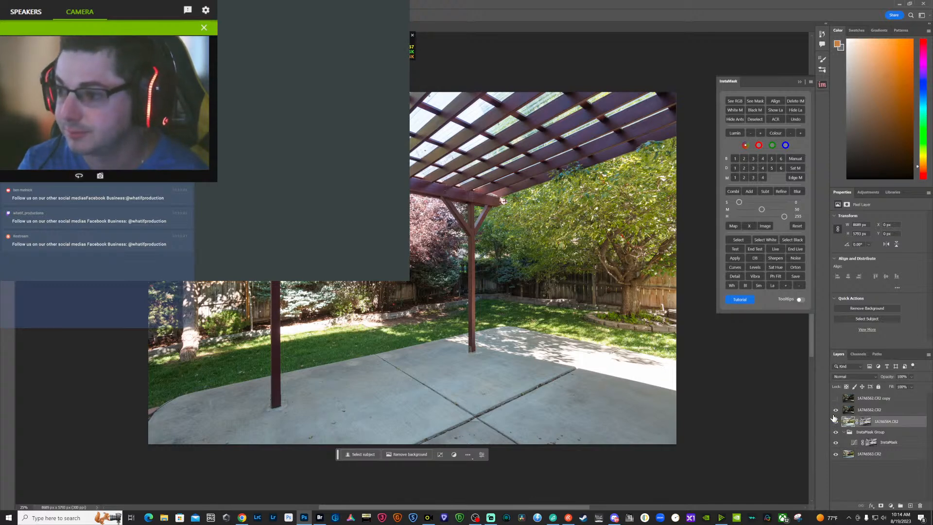
left_click(836, 411)
left_click(836, 411)
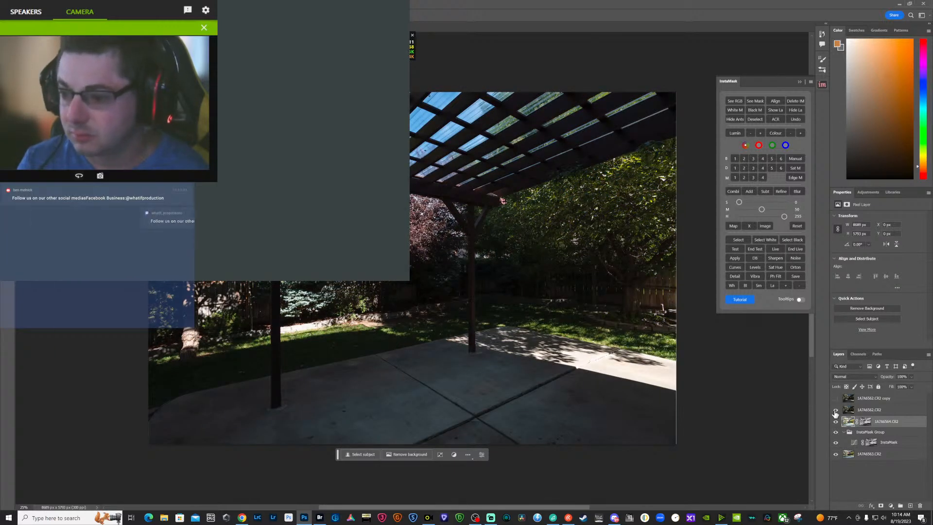
left_click(836, 411)
- Apply a Camera Raw Filter to the 1A7A6562.CR2 layer with exposure +1.00, contrast -27 and highlights -39
left_click(855, 410)
left_click(836, 410)
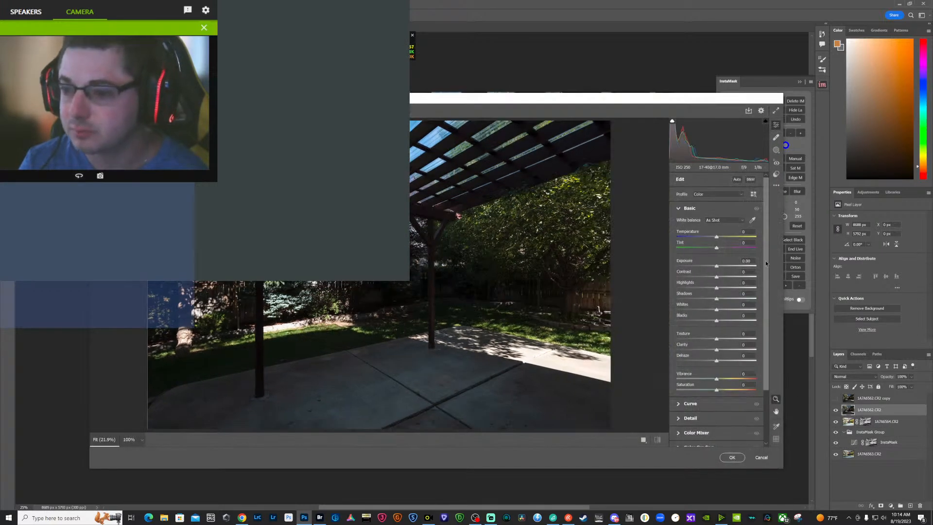
type("1")
key("Return")
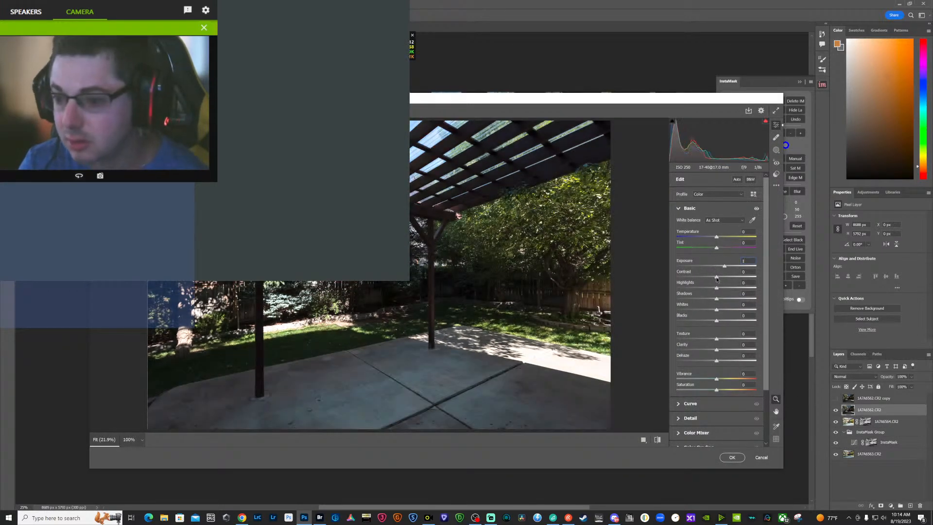
left_click_drag(716, 277, 708, 278)
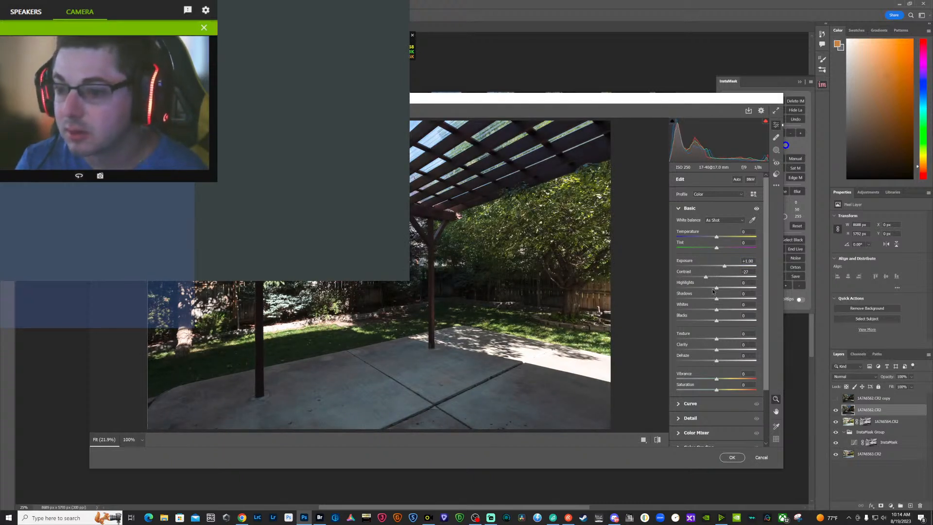
left_click_drag(715, 290, 705, 289)
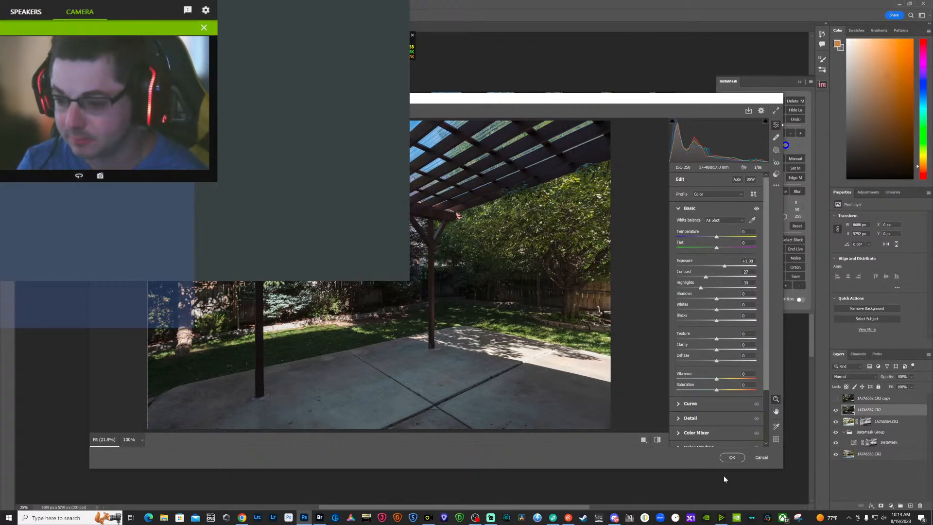
left_click(732, 457)
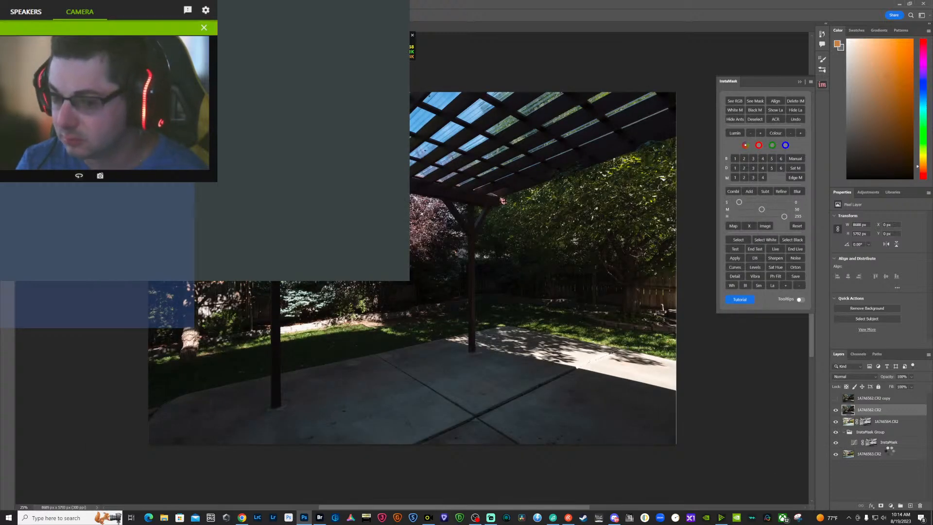
- Create a merged copy of the layers from 1A7A6563.CR2 up to the masked 1A7A6564.CR2
left_click(895, 454)
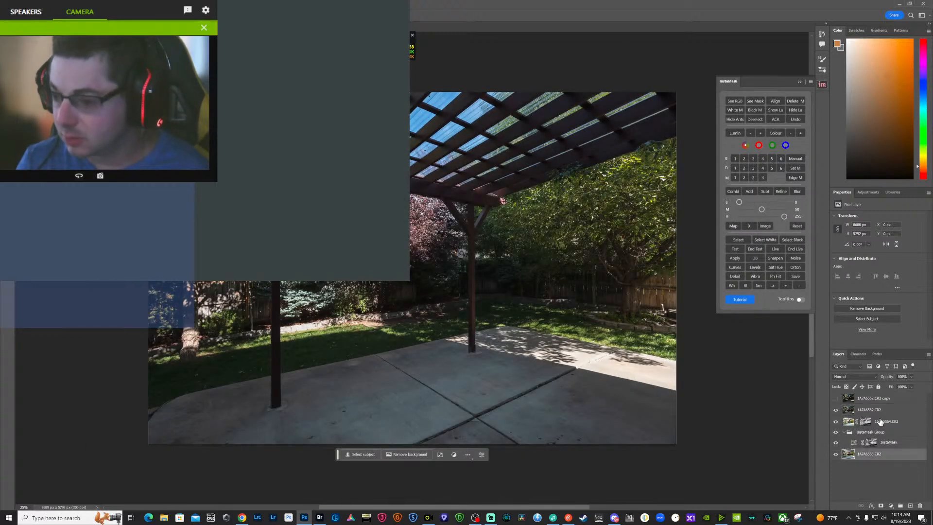
left_click(881, 422, "shift")
right_click(880, 421)
left_click(892, 350)
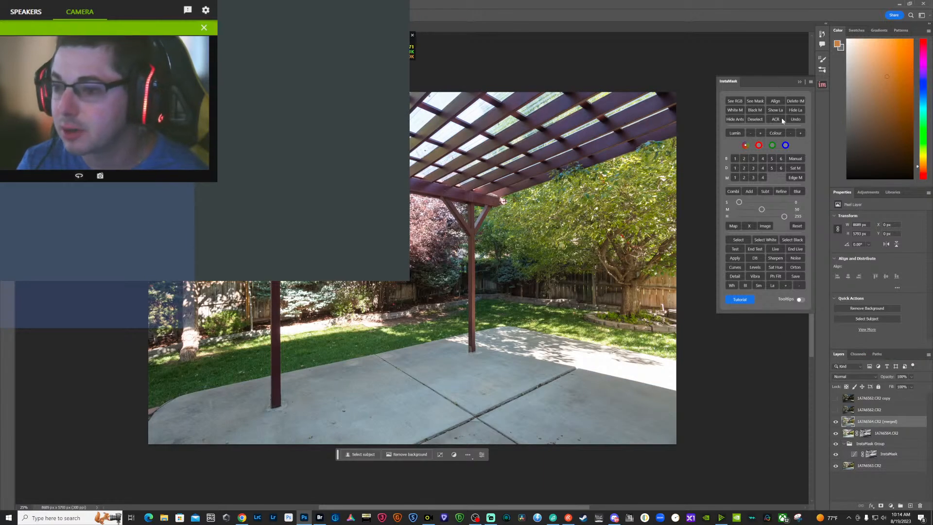
- Generate an InstaMask brights level 3 mask from the merged layer and apply it as a layer mask to 1A7A6562.CR2
left_click(753, 160)
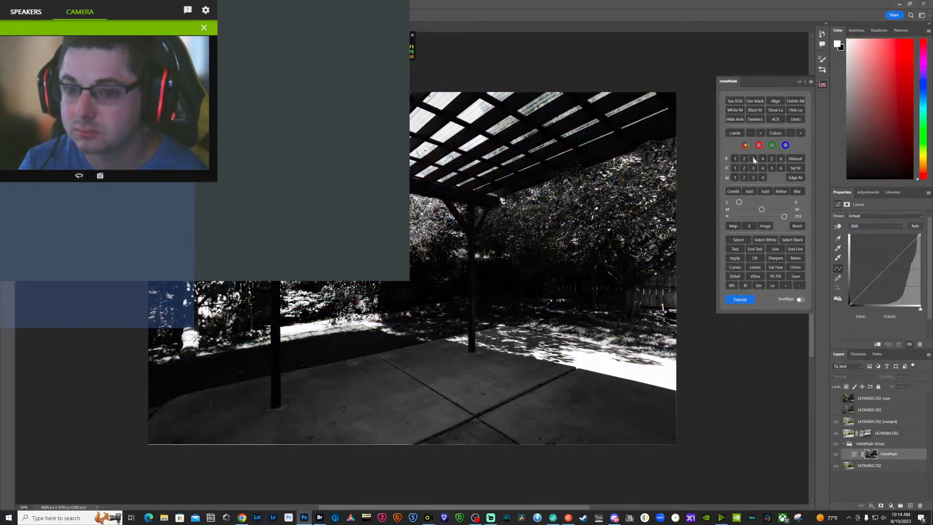
left_click(863, 468)
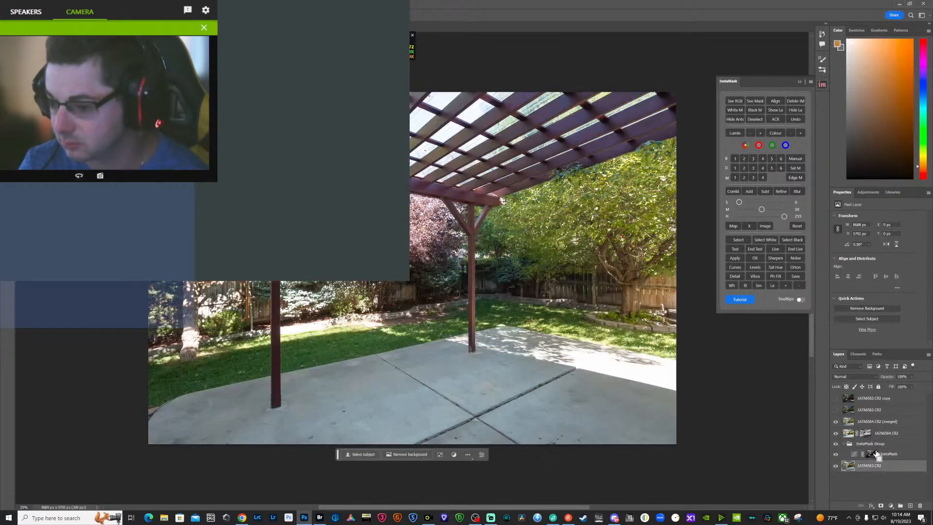
left_click(836, 410)
left_click(875, 410)
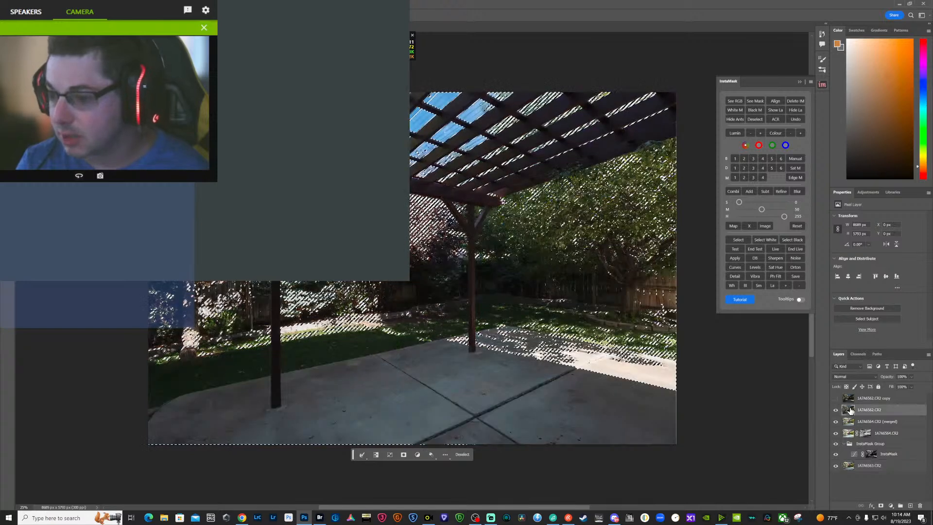
left_click(881, 506)
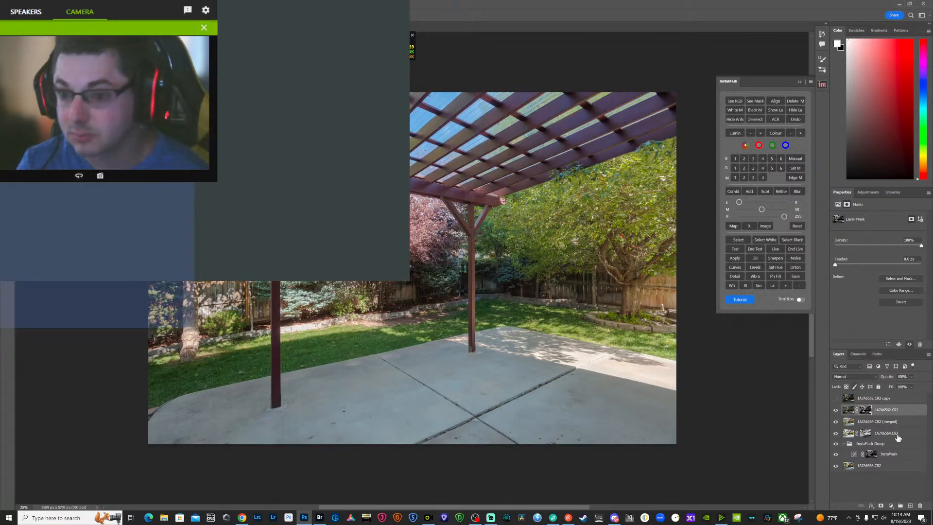
- Create a merged copy of the whole layer stack, from 1A7A6563.CR2 up to 1A7A6562.CR2 copy
left_click(882, 468)
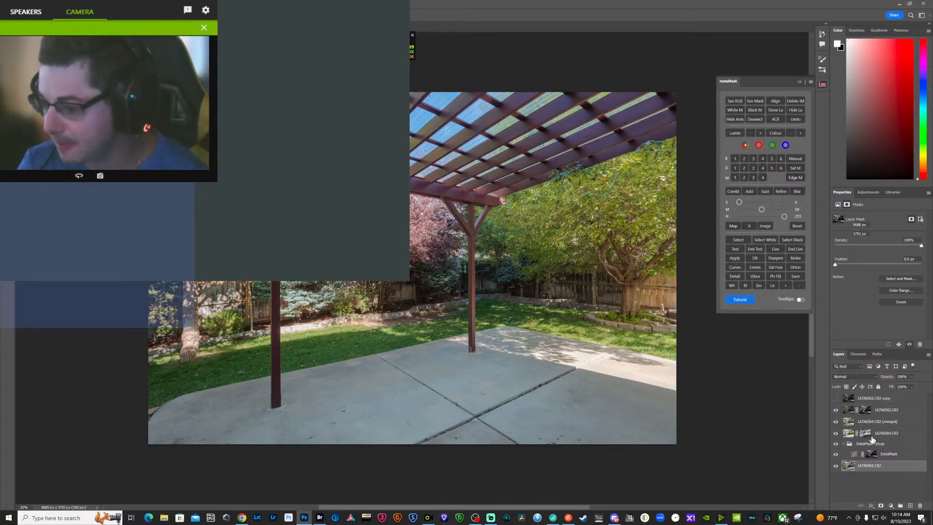
left_click(894, 399, "shift")
right_click(893, 399)
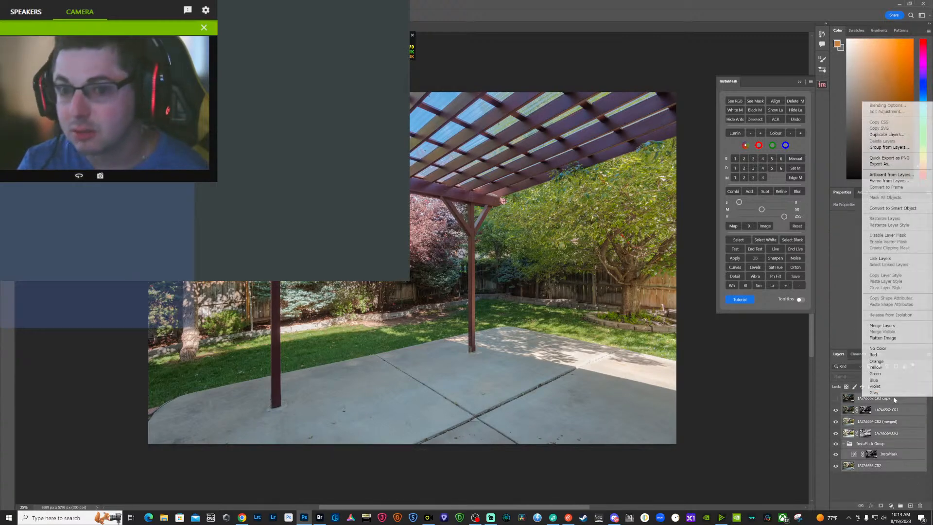
left_click(907, 326)
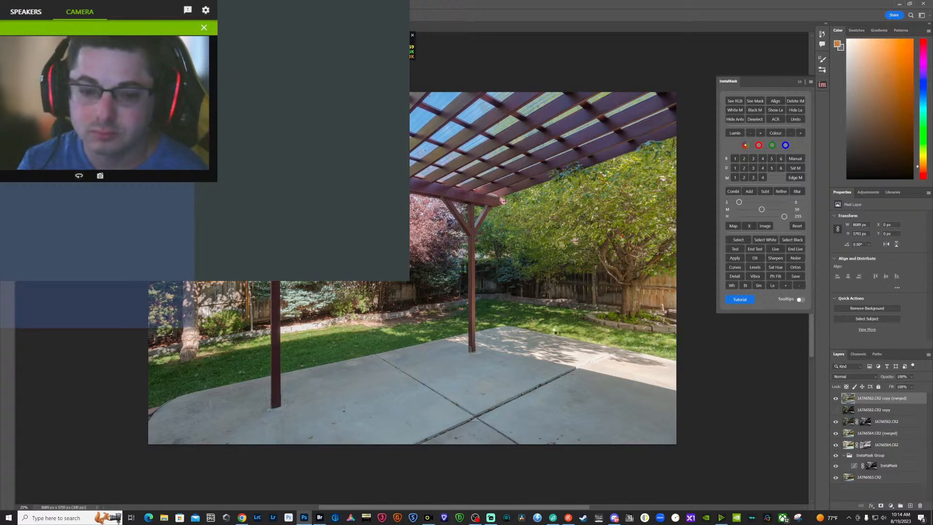
- Open the merged layer in the Camera Raw Filter and set exposure +0.53, contrast +20, highlights -88, shadows +50 and blacks +25
key("ctrl+shift+a")
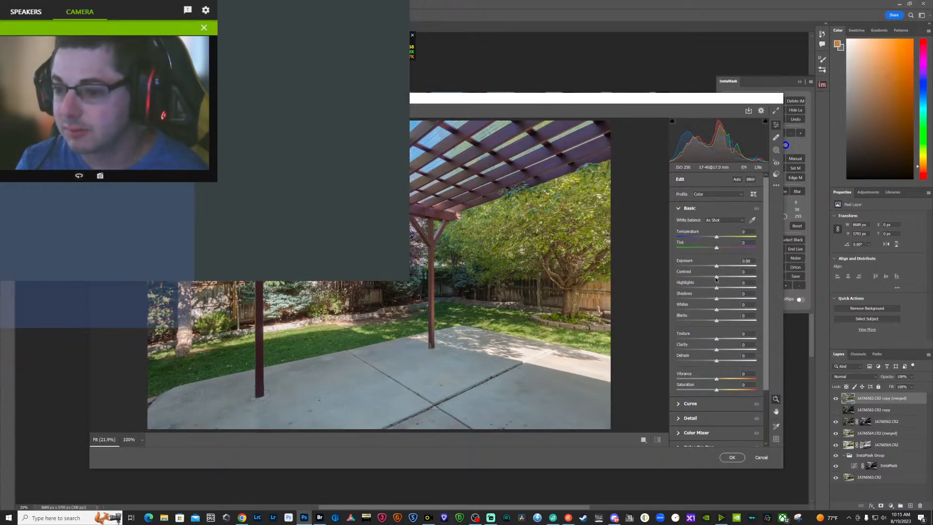
left_click_drag(717, 276, 723, 276)
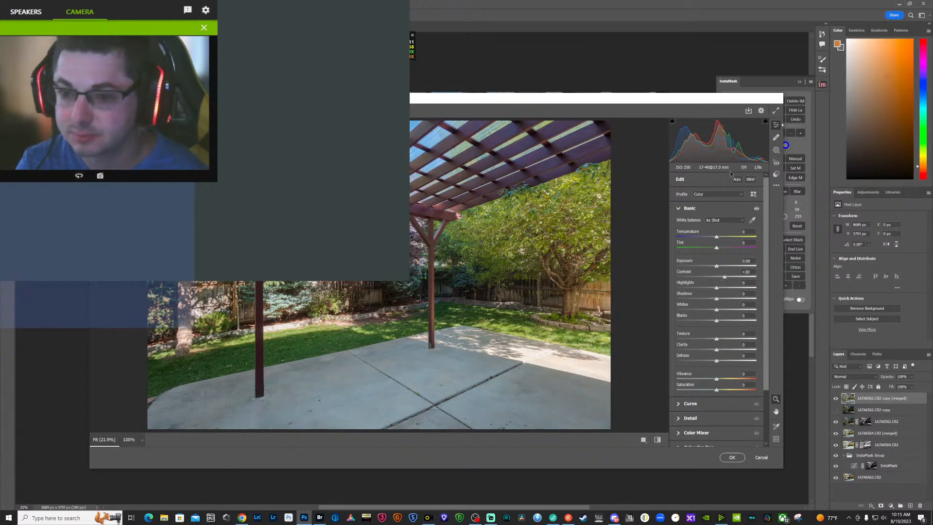
mouse_move(714, 139)
left_mouse_down()
mouse_move(737, 138)
mouse_move(696, 140)
left_mouse_up()
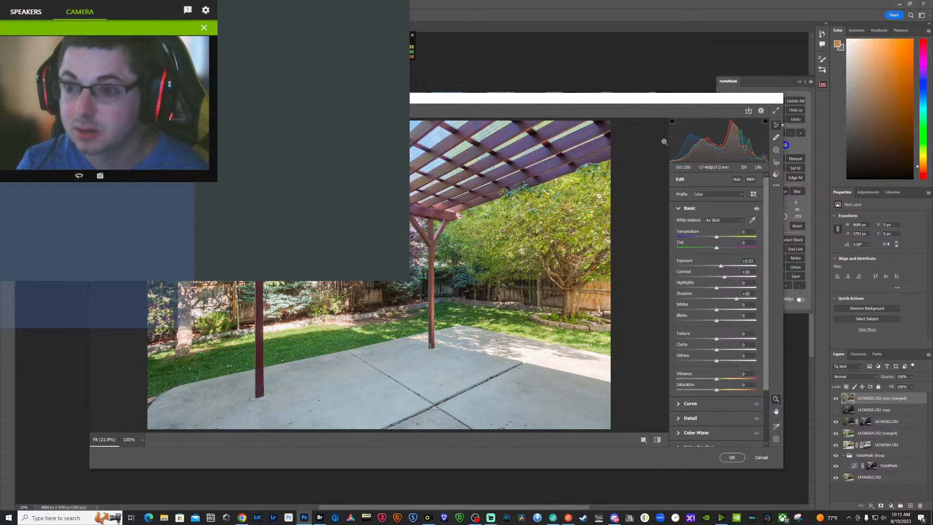
left_click_drag(671, 139, 682, 139)
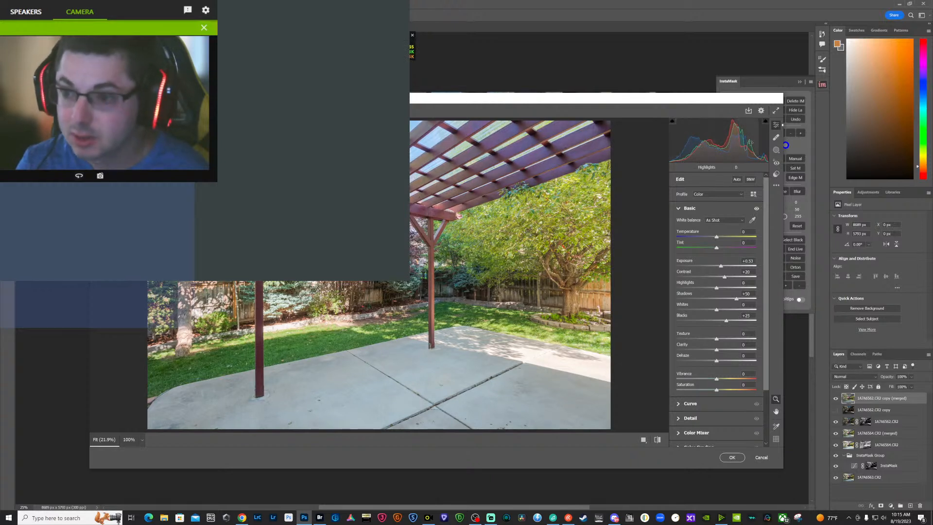
left_click_drag(752, 142, 716, 138)
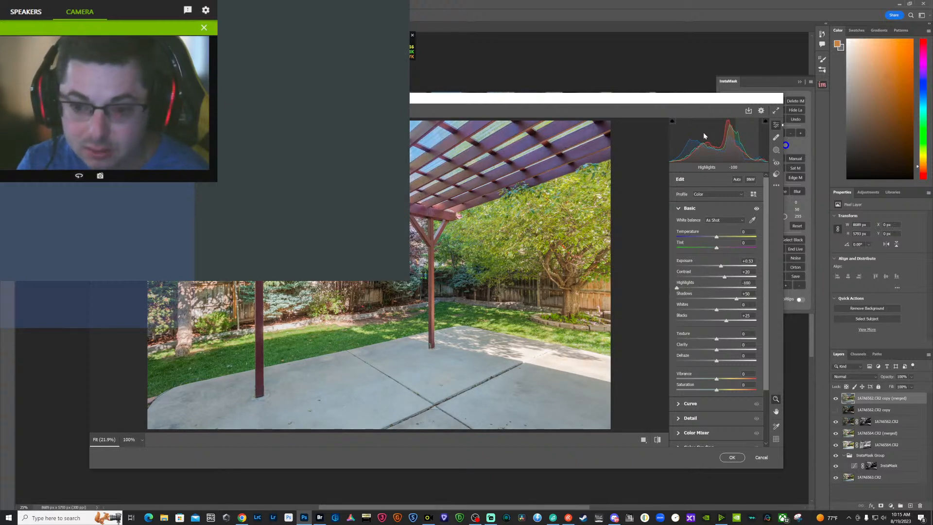
left_click_drag(704, 132, 707, 132)
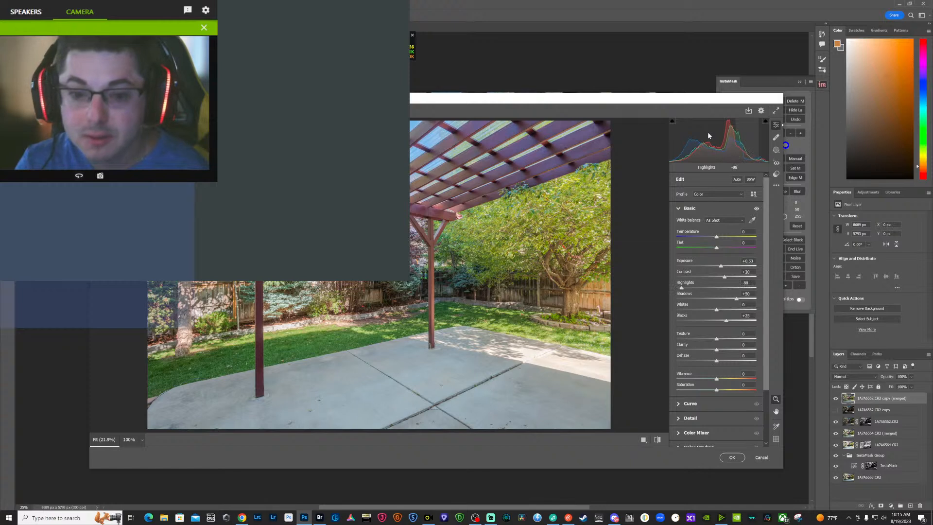
- Set the sharpening to about 96 and raise the sharpening masking for the merged patio image
left_click(691, 418)
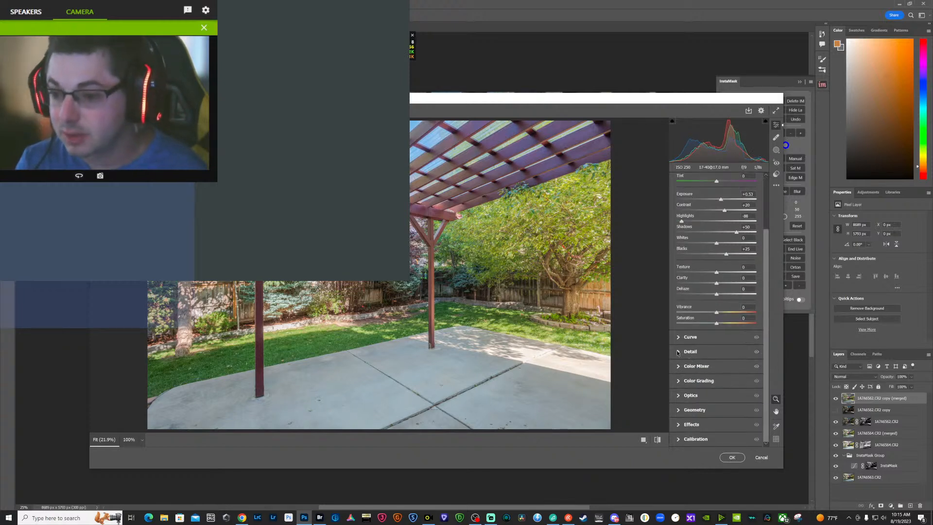
left_click(690, 208)
left_click_drag(676, 256, 728, 255)
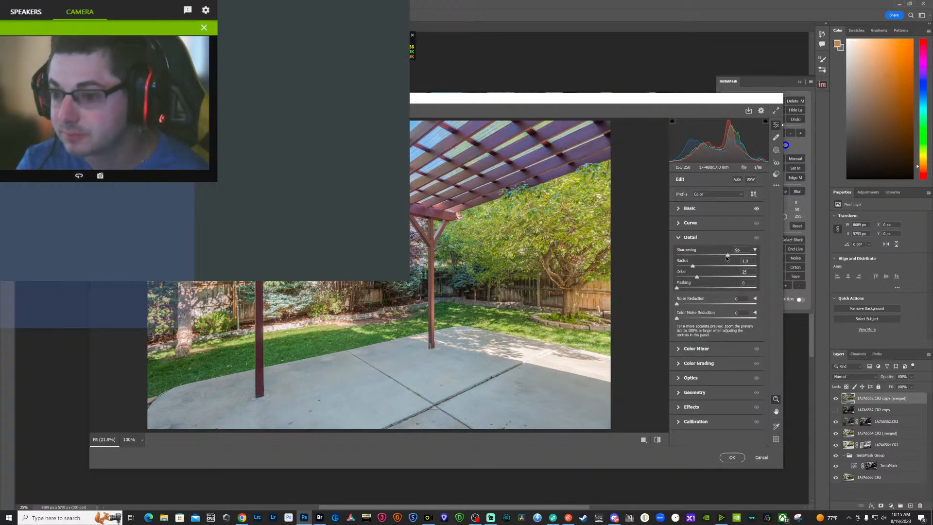
left_click_drag(678, 289, 715, 287)
- Try the Vertical Upright perspective correction on the patio image, and turn Upright off
left_click(679, 393)
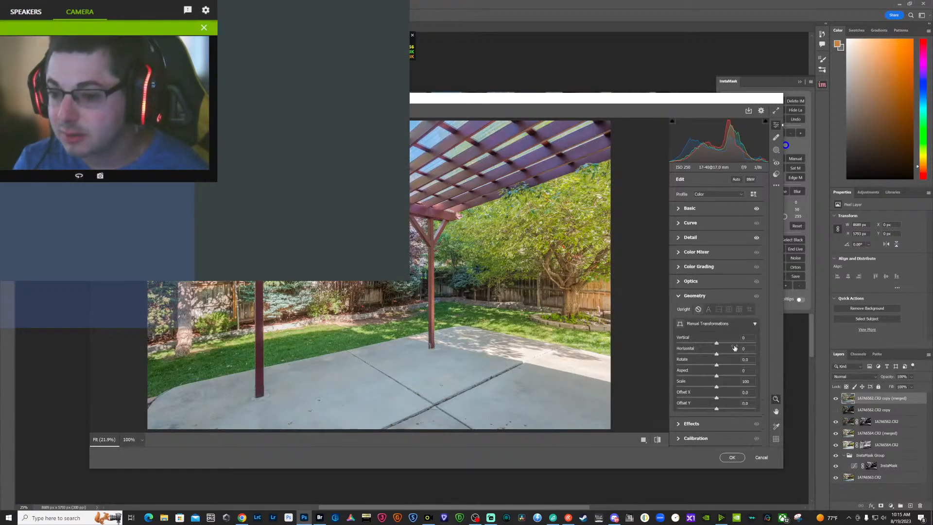
left_click(729, 309)
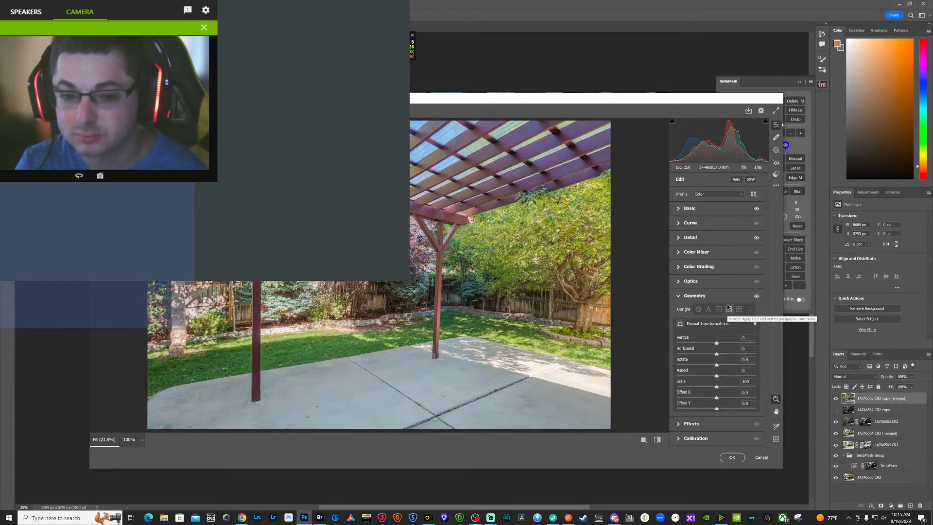
left_click(699, 309)
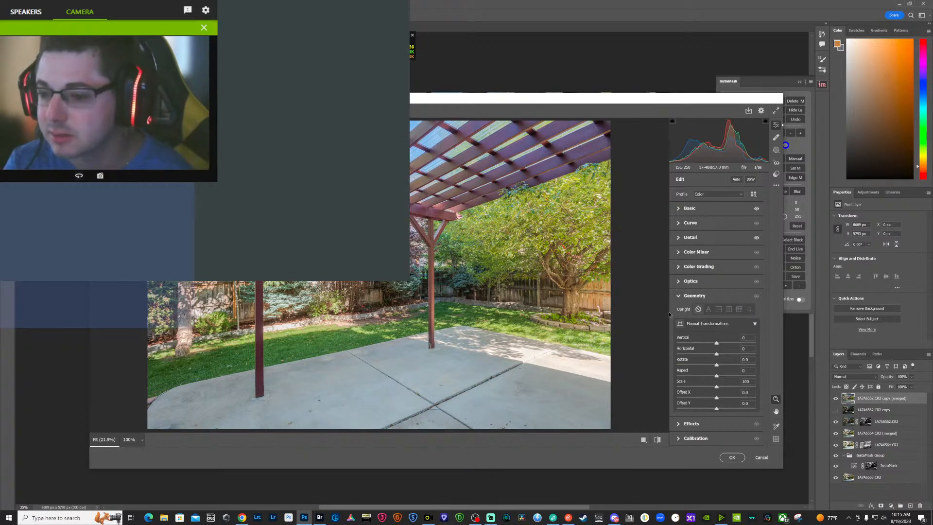
- Boost the color saturation of the lawn and foliage with targeted adjustment, bringing yellows to +9 and greens to +26
left_click(682, 252)
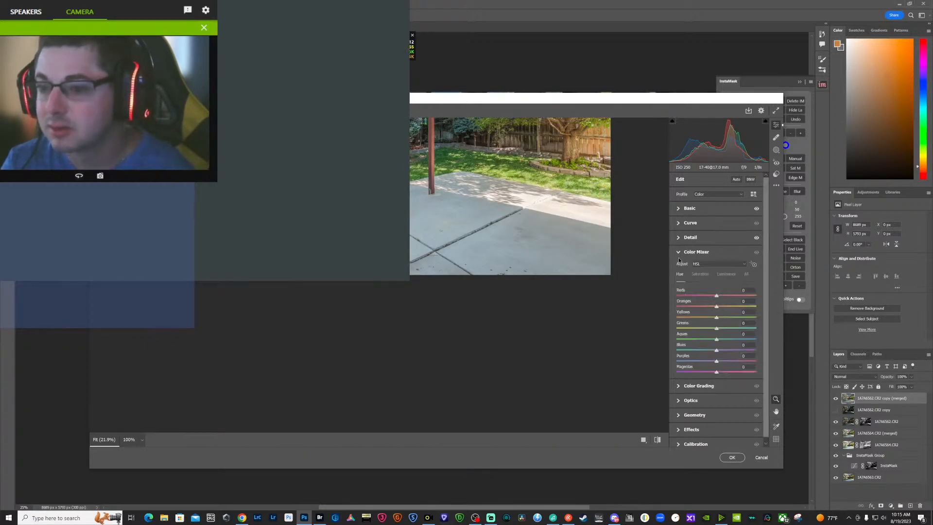
left_click(700, 275)
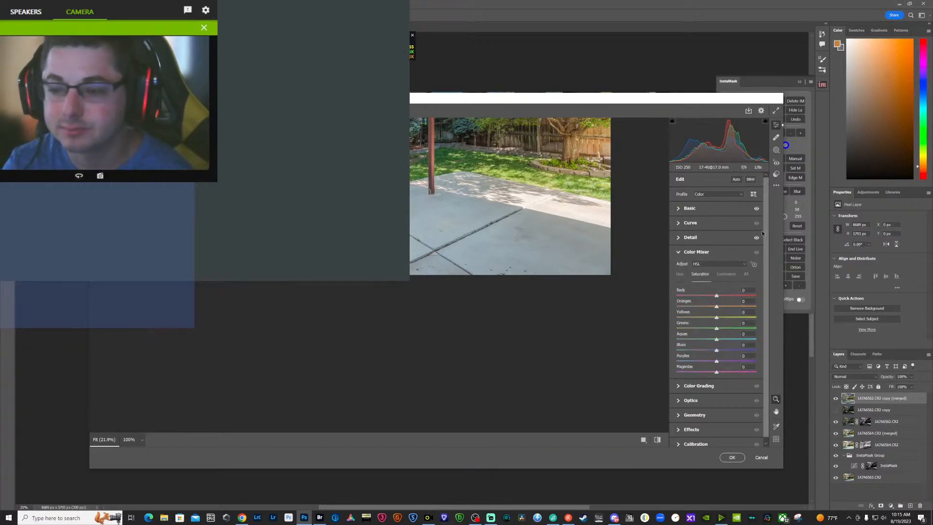
left_click(754, 264)
left_click_drag(486, 161, 493, 158)
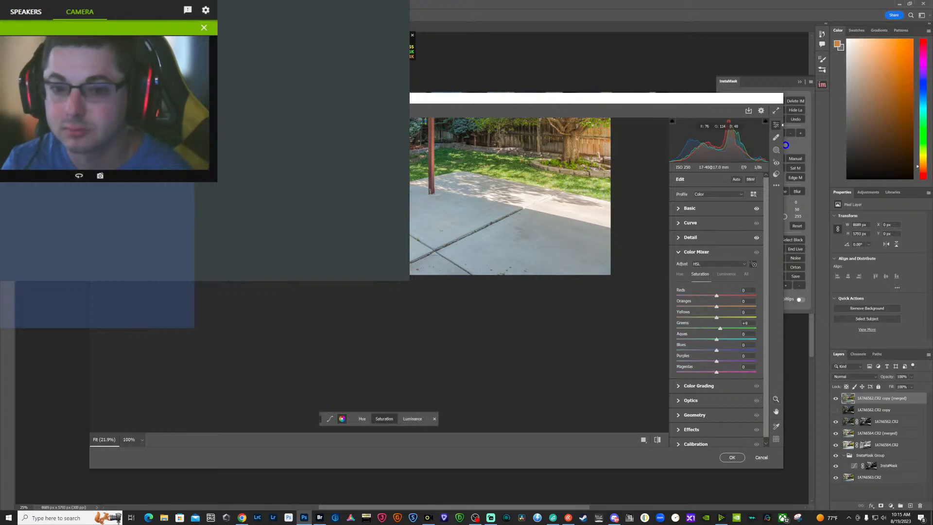
left_click_drag(529, 185, 556, 180)
key("shift+m")
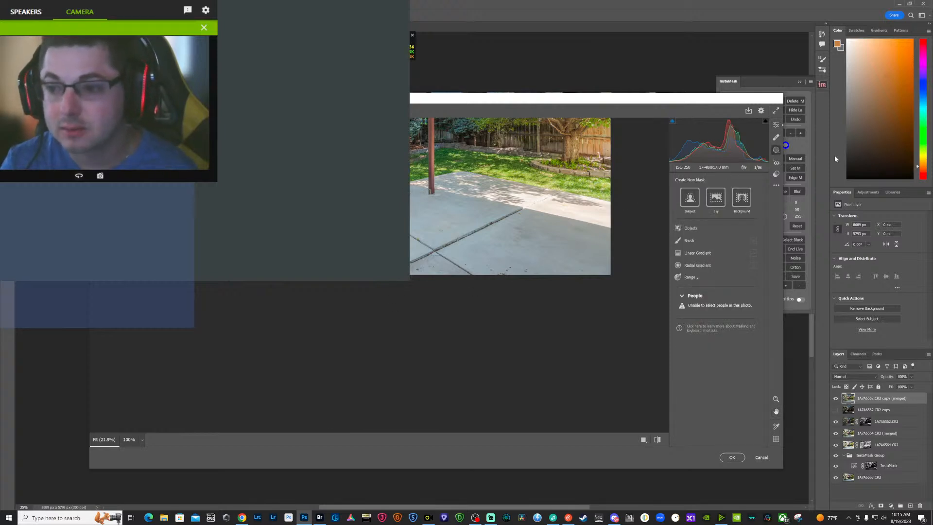
left_click(775, 126)
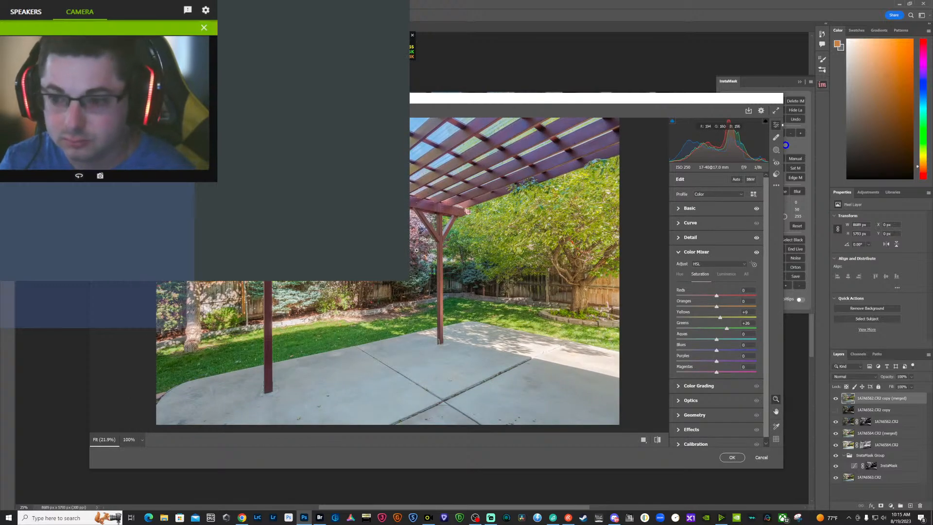
- Darken the reddish tree and green foliage with targeted luminance adjustment: reds -10, oranges -4, yellows -14 and greens -14
key("ctrl+alt+shift+l")
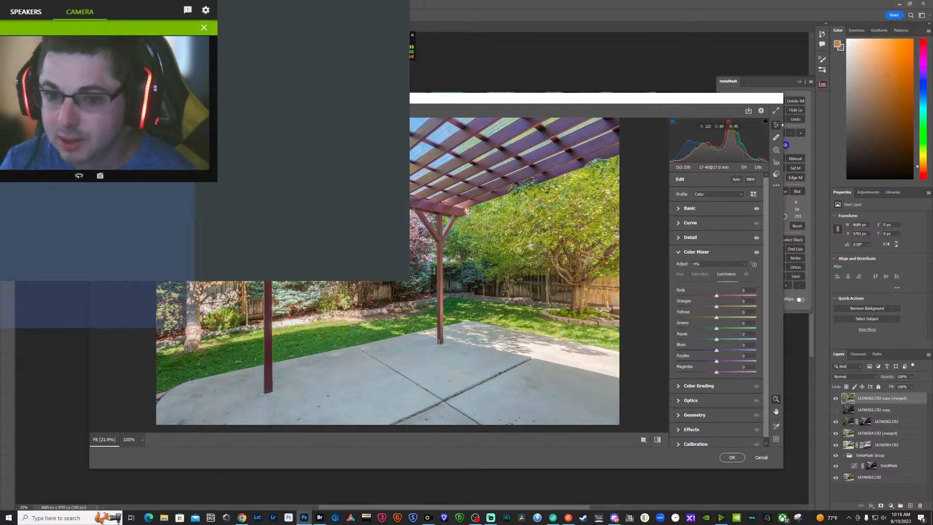
left_click(754, 264)
left_click_drag(422, 251, 414, 252)
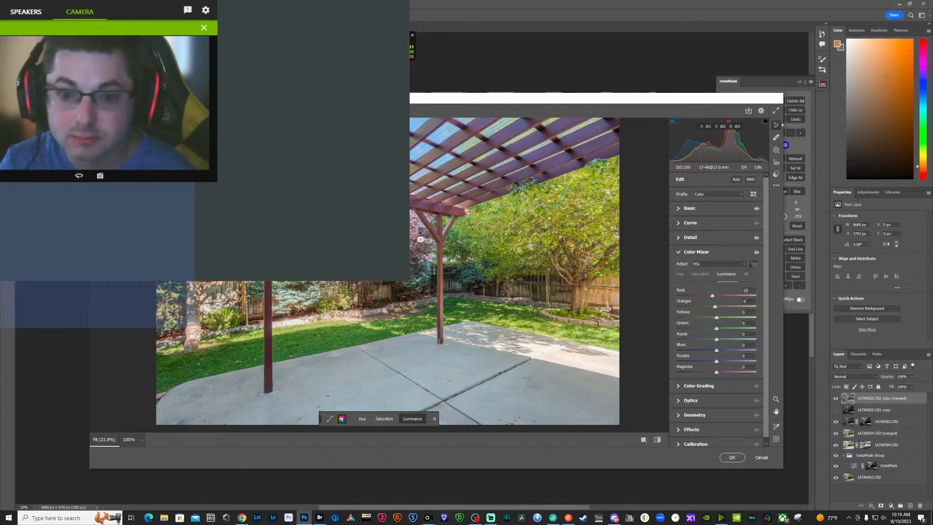
left_click_drag(547, 214, 542, 214)
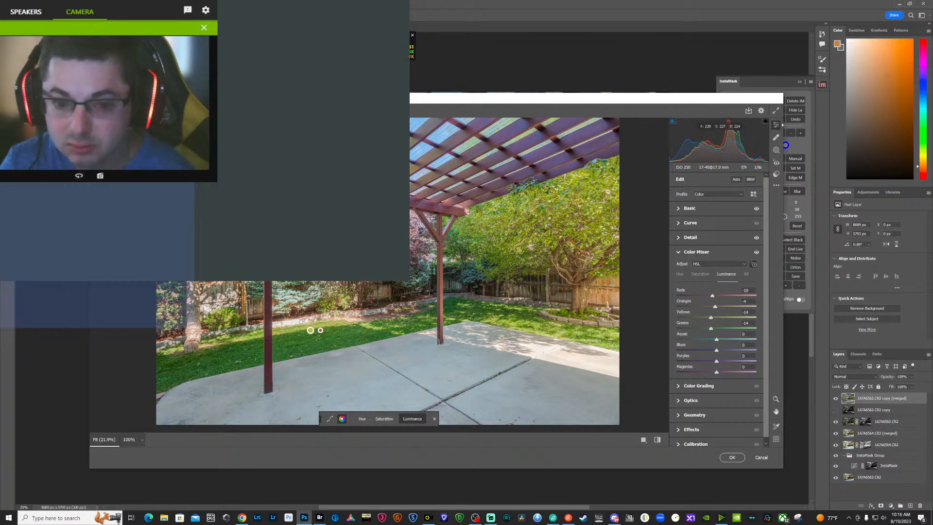
- Lower the luminance of oranges to -6 and yellows to -17 on the patio image, apply the Camera Raw edits and save the document
left_click_drag(299, 321, 284, 321)
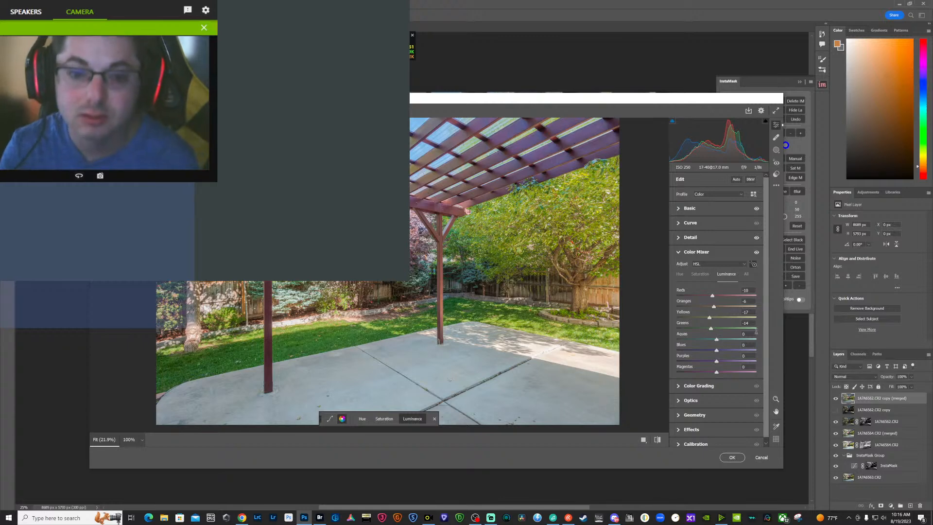
left_click(732, 457)
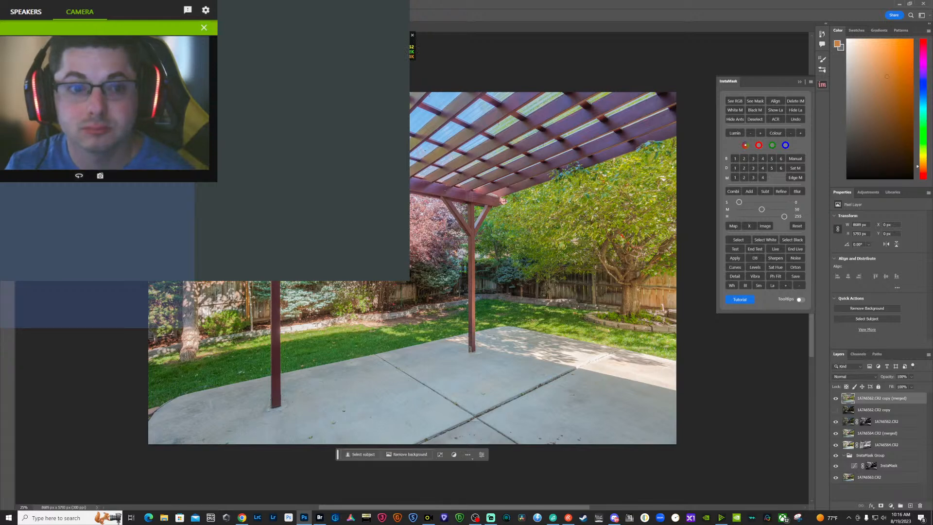
key("Return")
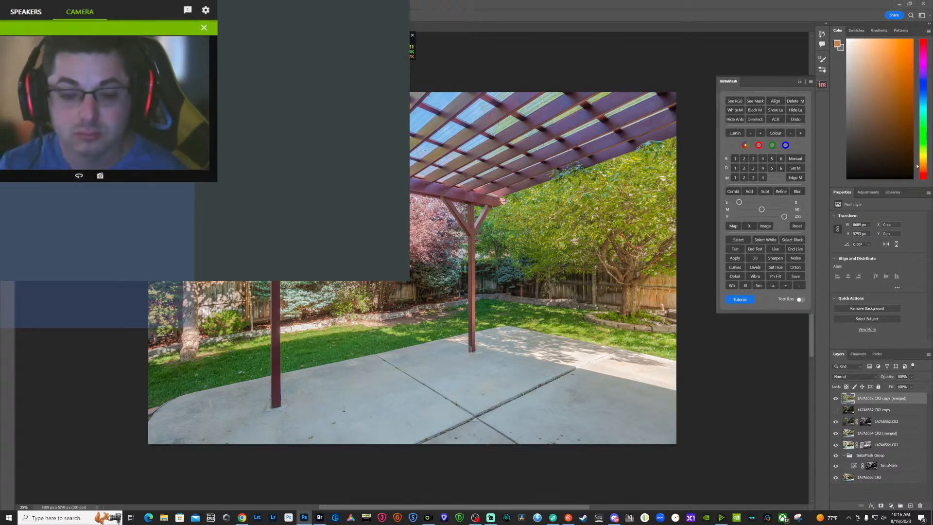
key("ctrl+s")
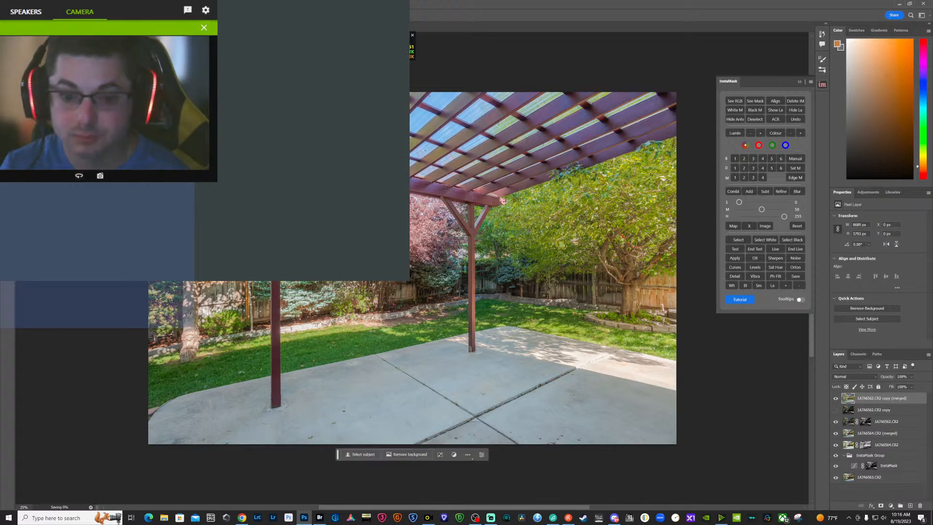
- Switch to Bridge and compare the two-star backyard exposures following the pergola set, up to the 1A7A6580–1A7A6584 bracket
left_click(320, 518)
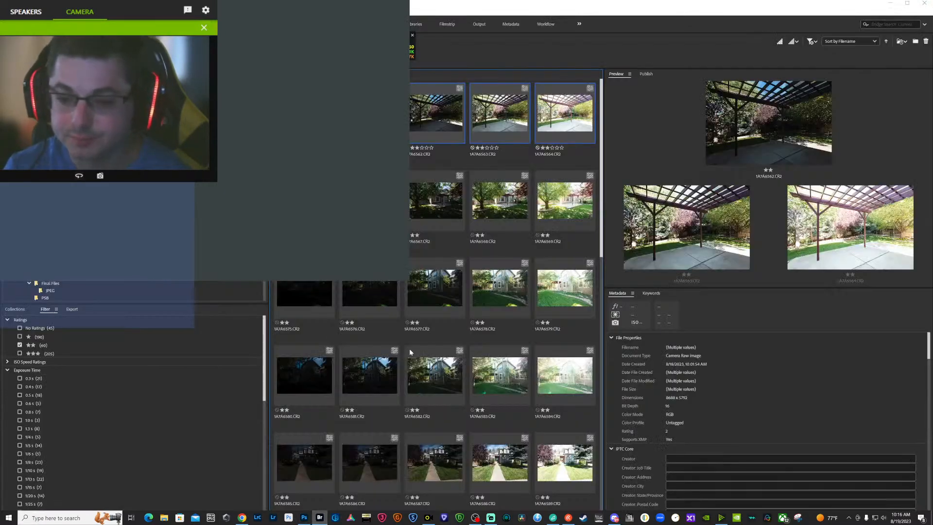
key("Down")
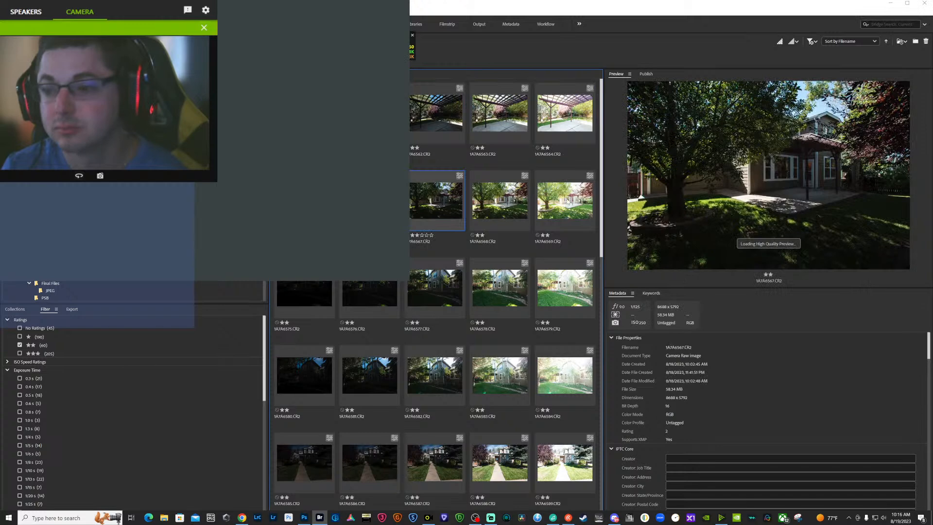
left_click(568, 207)
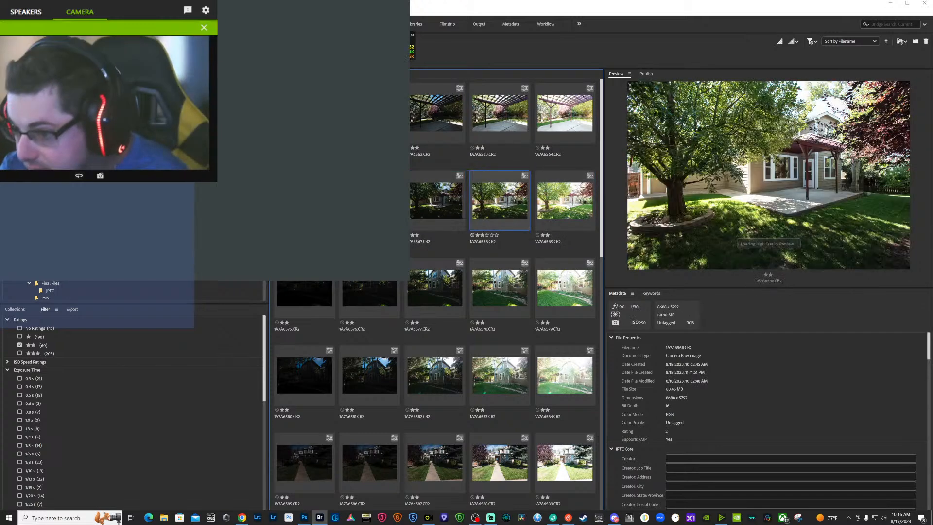
key("Down")
key("Down")
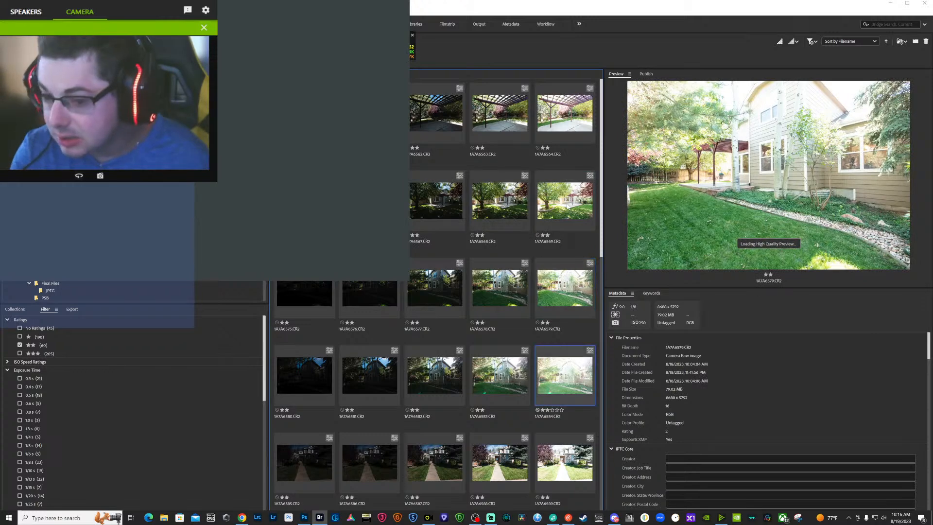
key("Left")
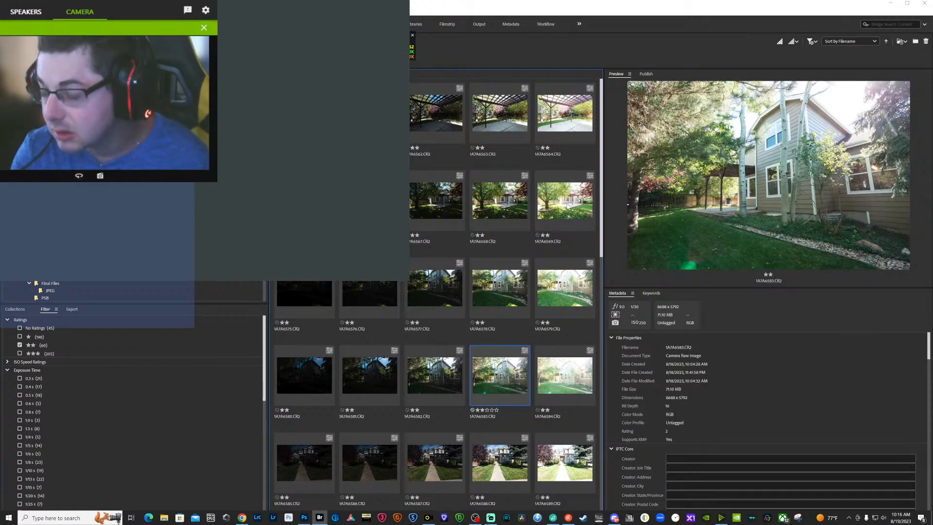
key("Up")
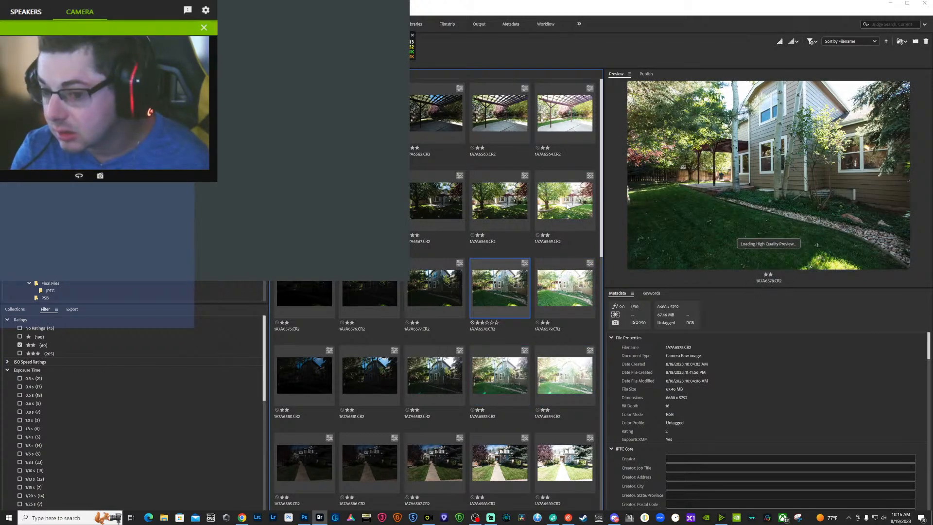
- Select exposures 1A7A6581 through 1A7A6584 and load them as layers in one Photoshop document
key("Down")
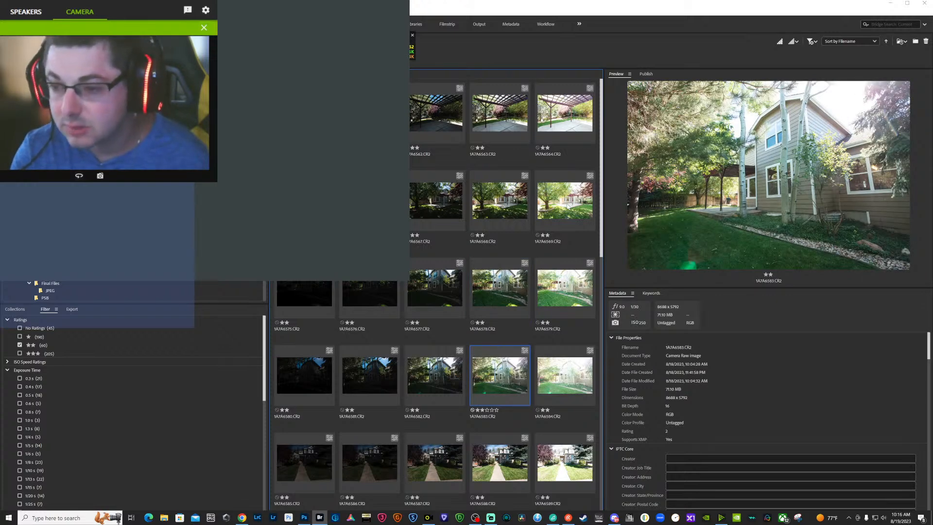
key("Left")
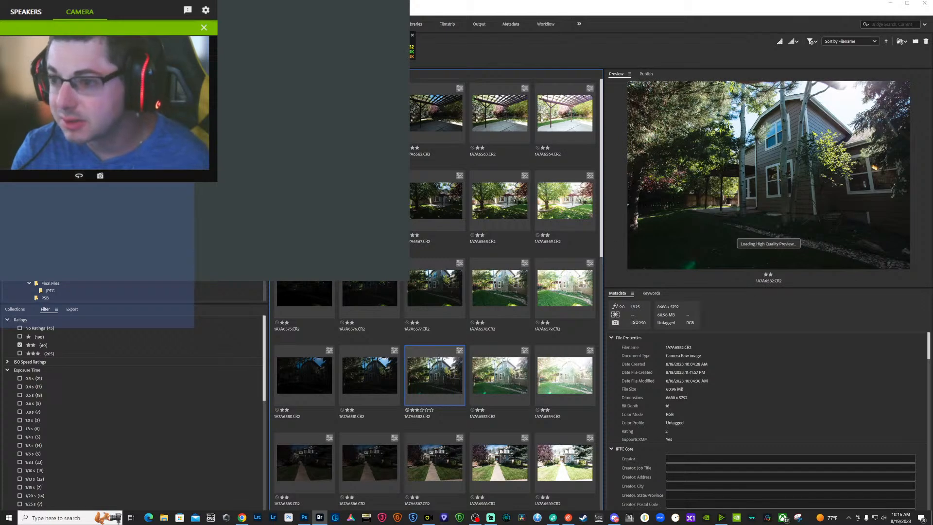
key("Left")
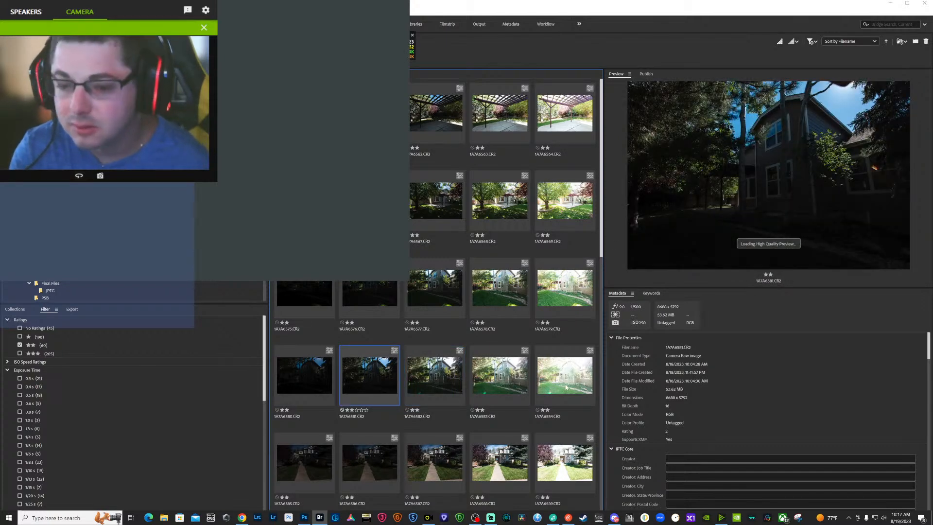
left_click(566, 387, "shift")
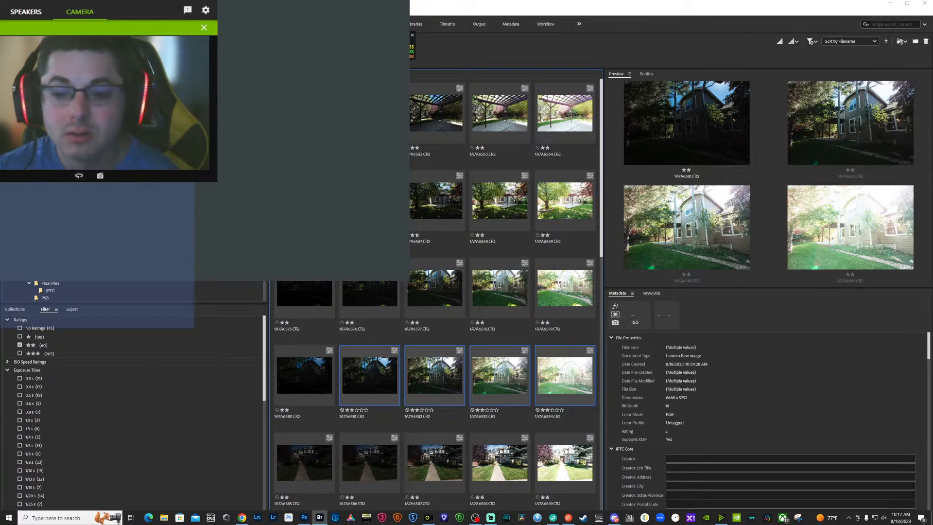
key("alt+Tab")
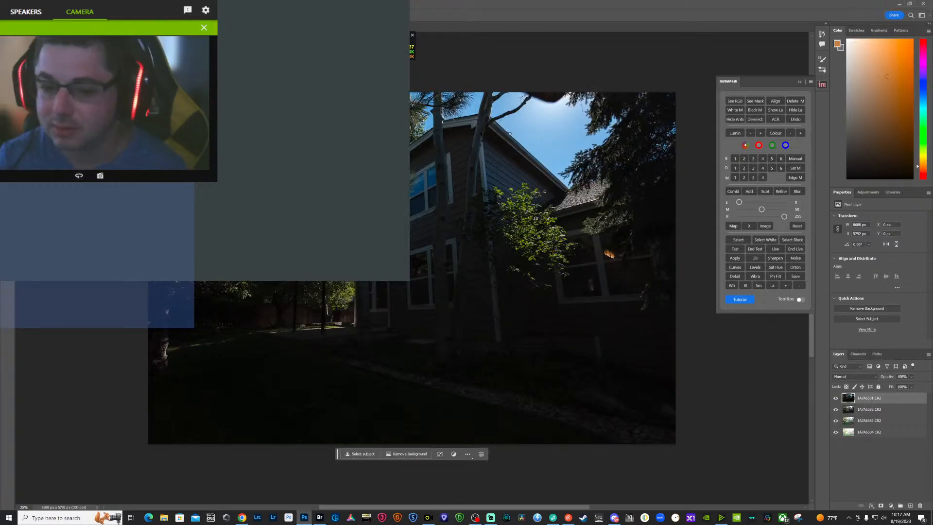
left_click(242, 518)
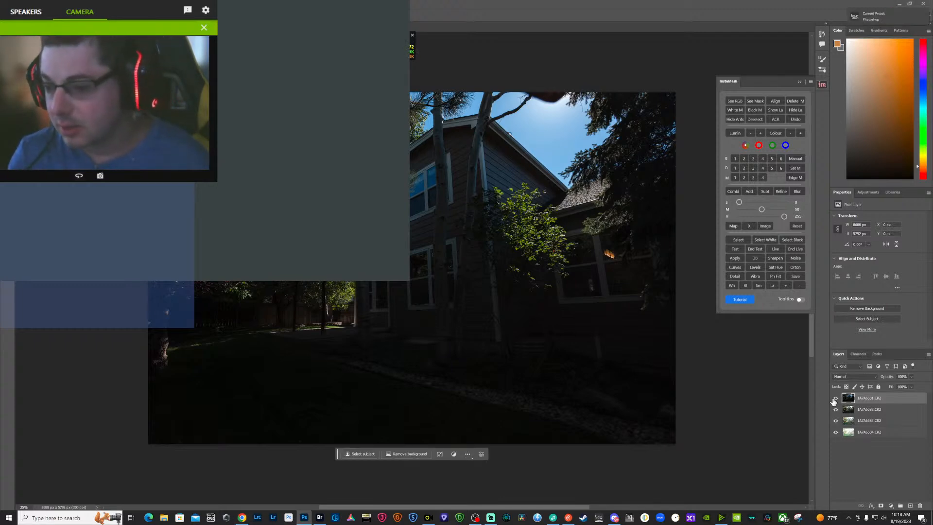
- Compare the exposure layers by toggling their visibility, and move 1A7A6583.CR2 to the bottom of the layer stack
left_click(836, 398)
left_click(837, 410)
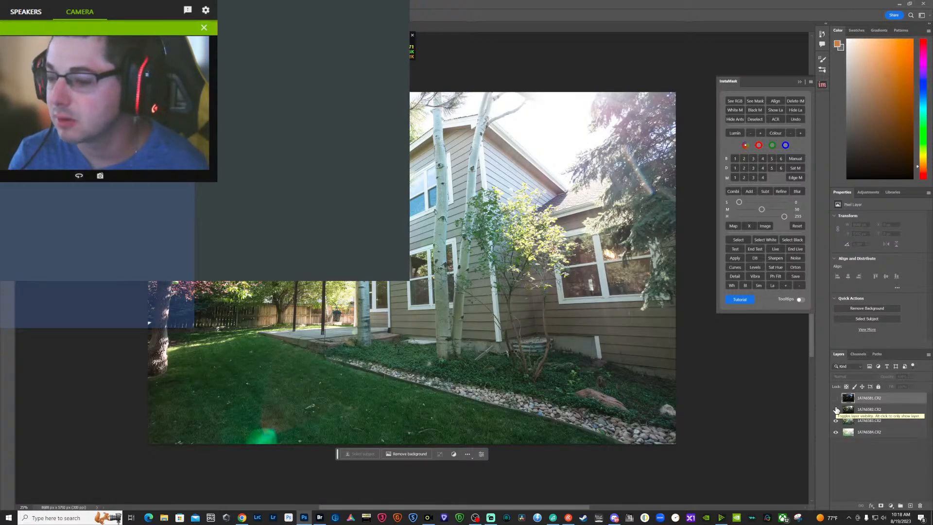
left_click(836, 409)
left_click(836, 410)
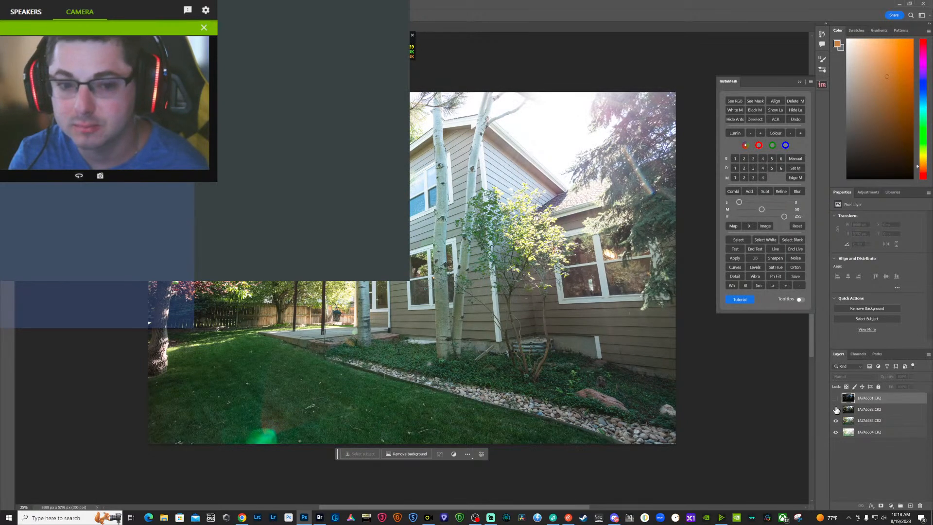
left_click_drag(865, 421, 872, 437)
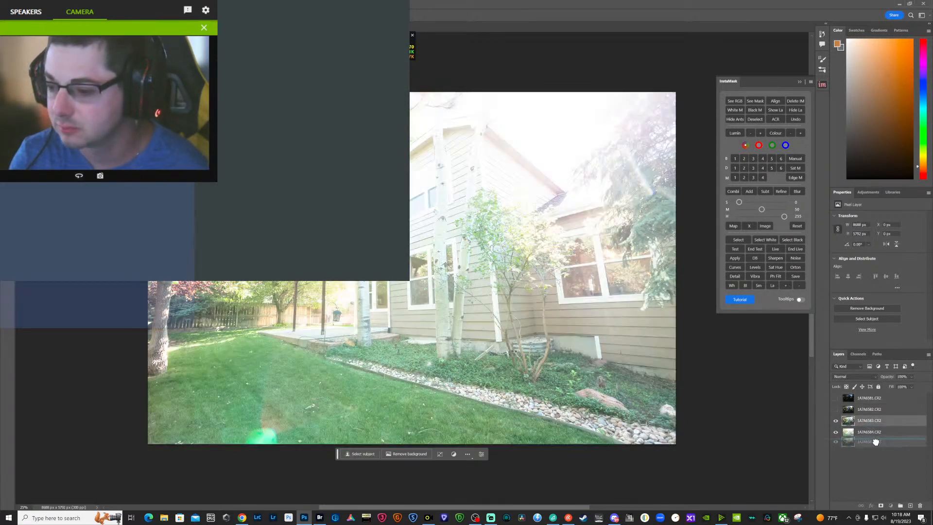
left_click(836, 410)
left_click(836, 398)
- Select all four exposure layers and align them with InstaMask
left_click(868, 398)
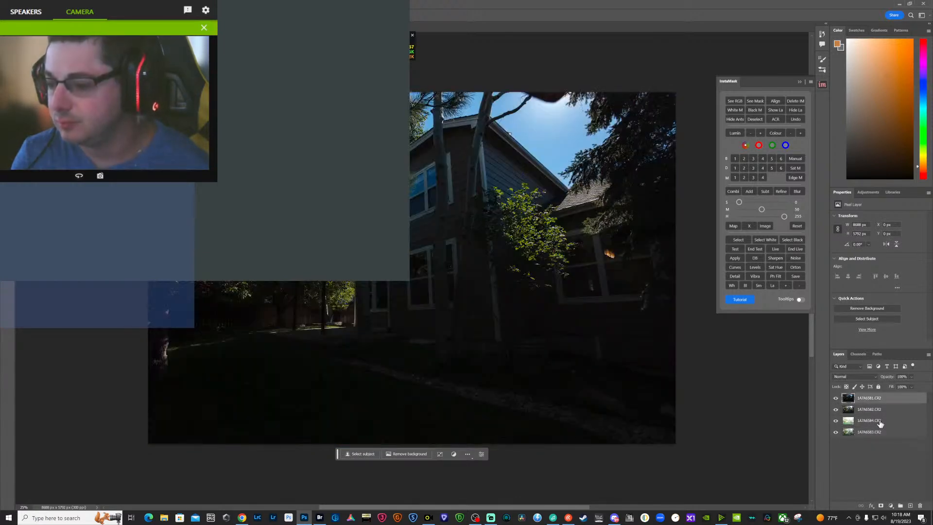
left_click(885, 436, "shift")
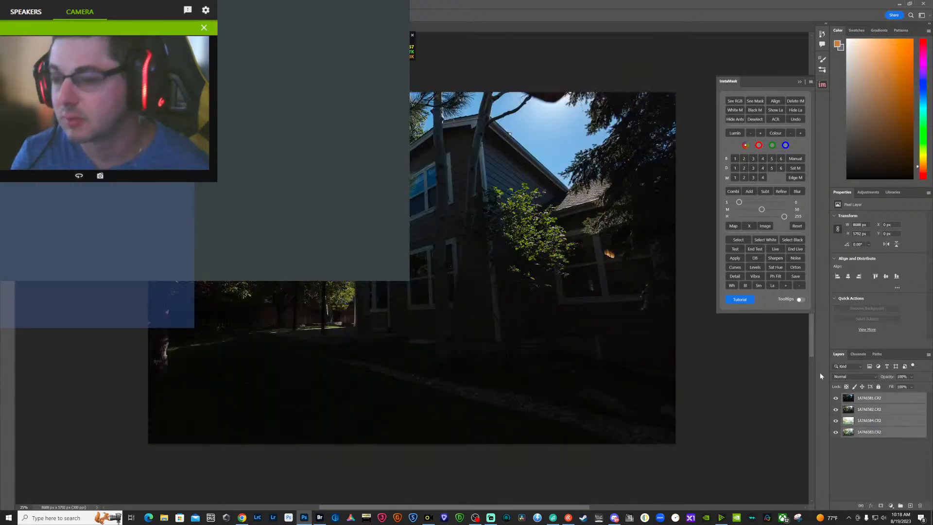
left_click(777, 100)
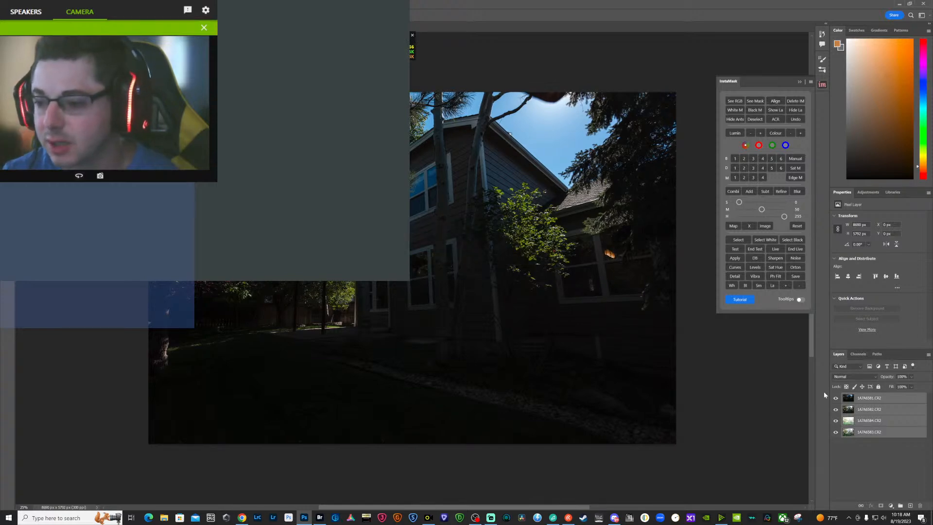
- Hide the two dark exposure layers and select the visible bright layer 1A7A6584.CR2 for editing
left_click(836, 398)
left_click(836, 409)
left_click(836, 421)
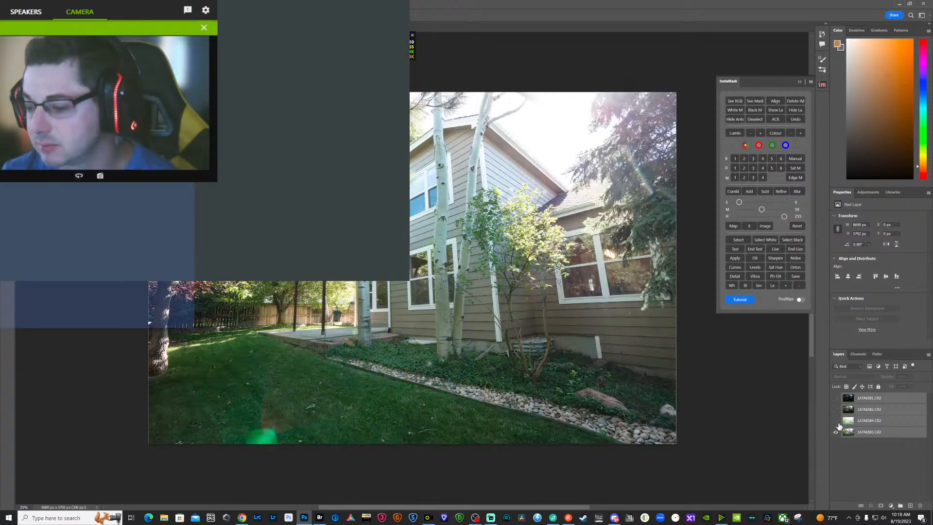
left_click(849, 421)
left_click(836, 420)
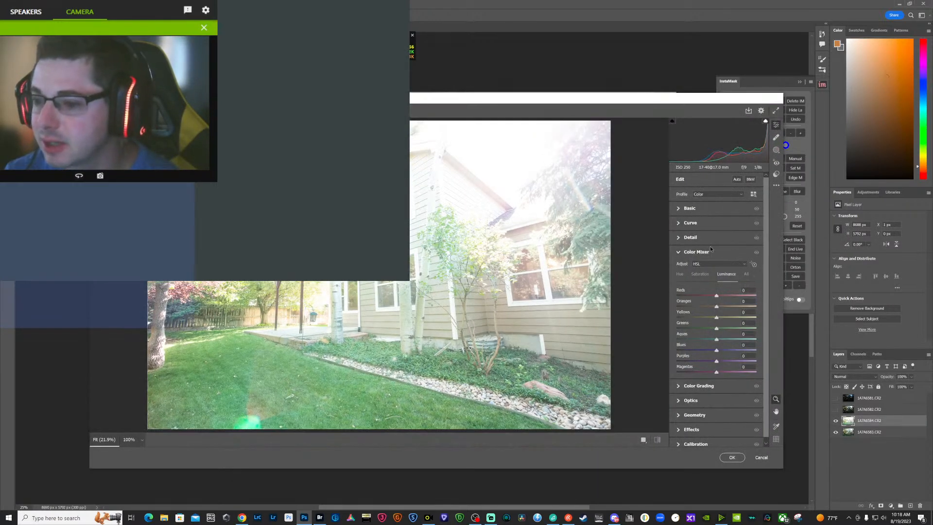
- Set exposure to -1.00 and contrast to +26 on the 1A7A6584.CR2 layer in Camera Raw, and apply the edits
left_click(679, 209)
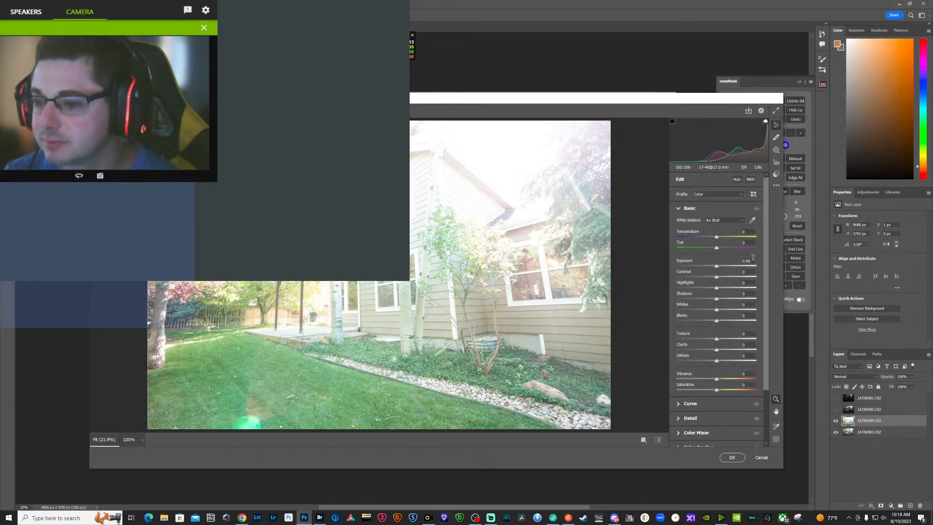
left_click(754, 257)
type("-1")
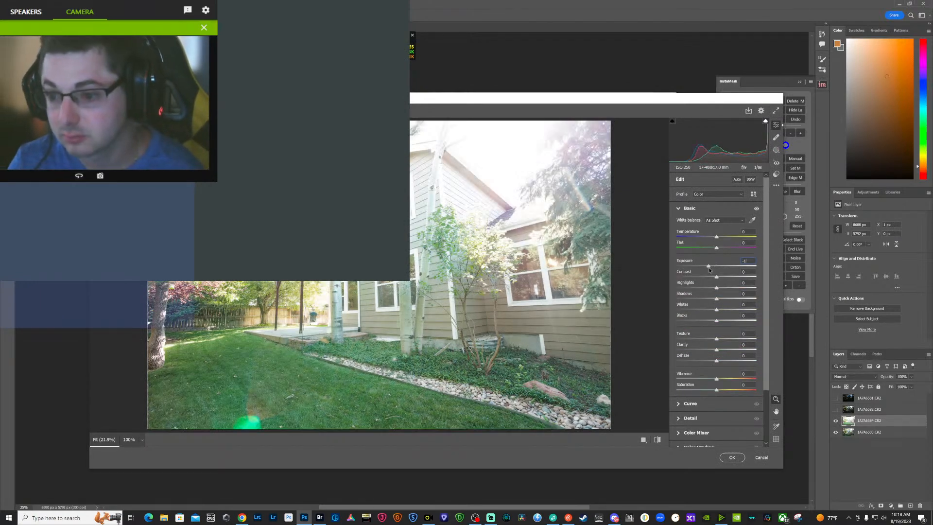
left_click_drag(716, 277, 727, 278)
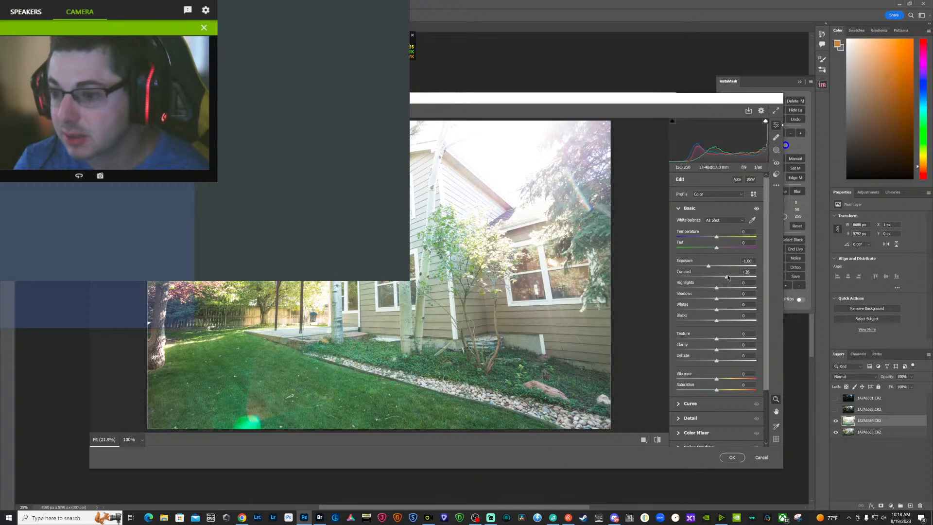
left_click(734, 458)
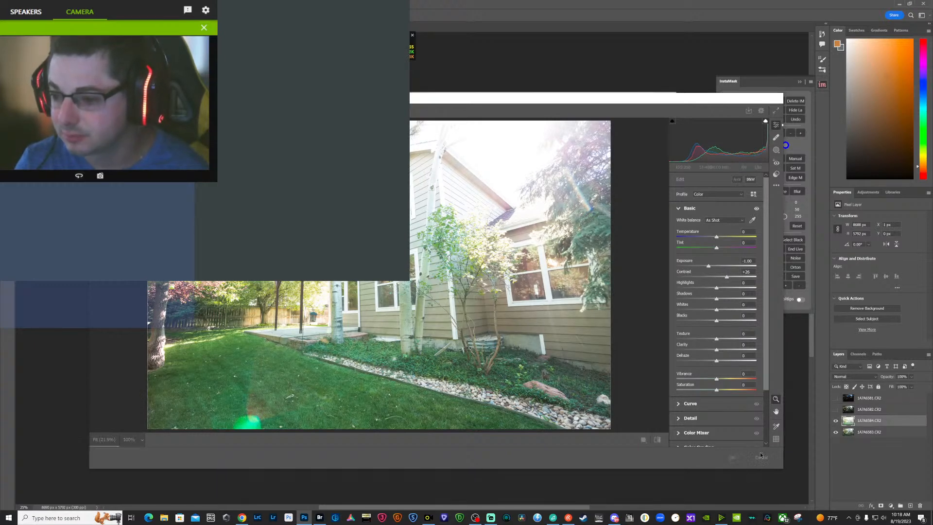
- Generate an InstaMask Darks 3 luminosity mask from 1A7A6583.CR2 and apply it as the layer mask of 1A7A6584.CR2
left_click(836, 421)
left_click(848, 433)
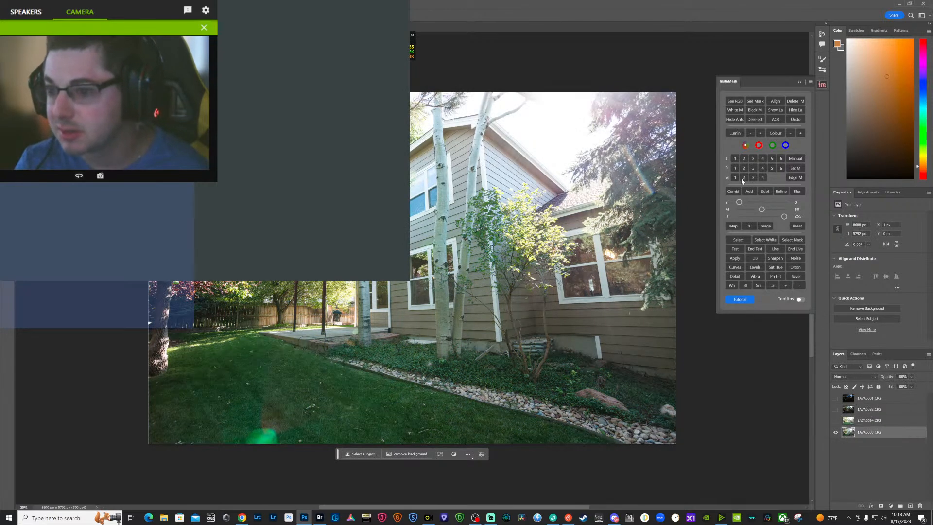
left_click(753, 168)
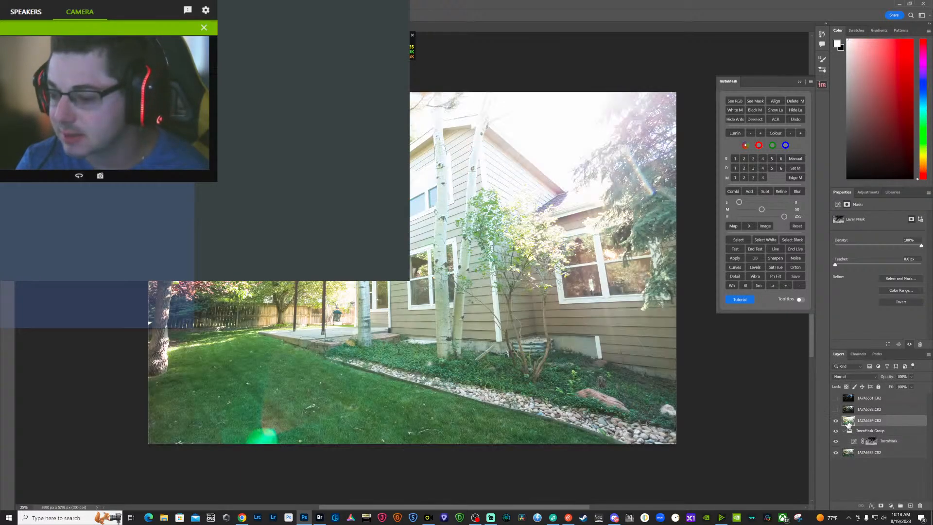
left_click(880, 506)
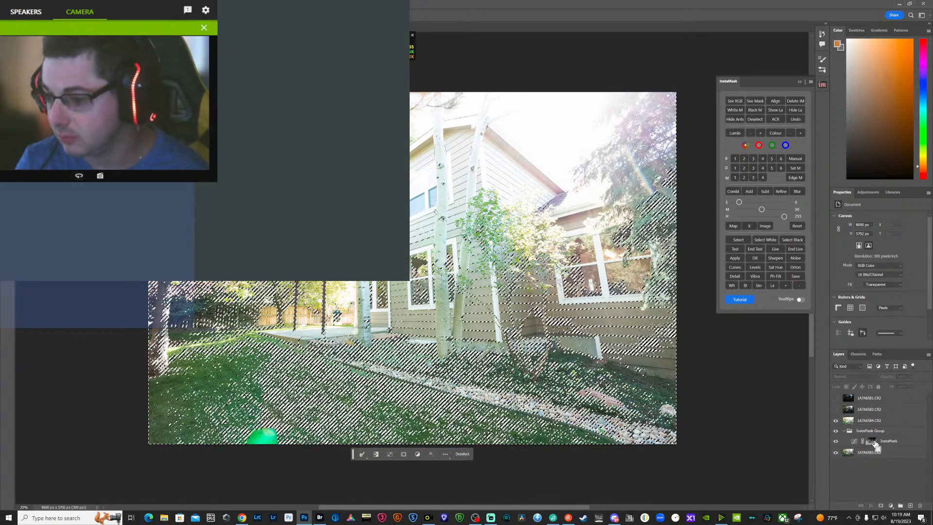
left_click(881, 506)
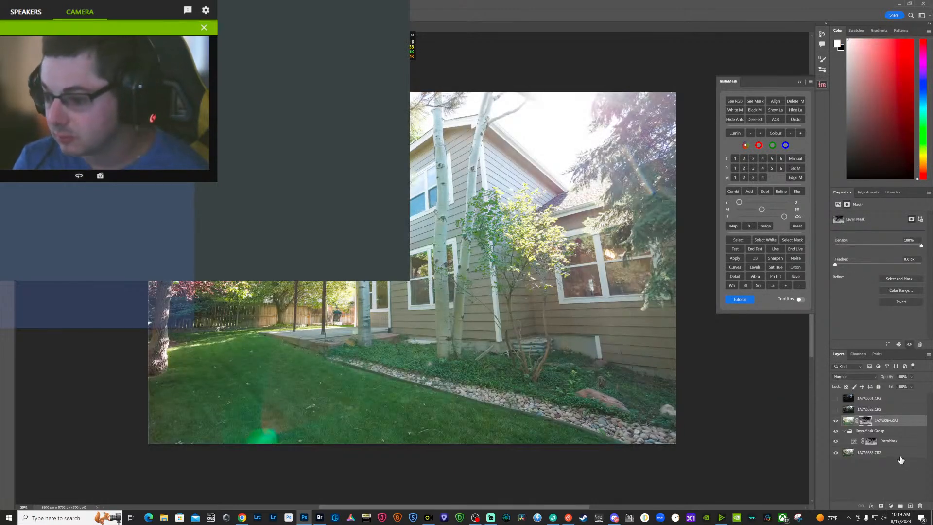
- Merge the masked 1A7A6584.CR2 layer, the InstaMask group and 1A7A6583.CR2 into a separate merged layer, keeping the originals
left_click(896, 422, "shift")
right_click(896, 423)
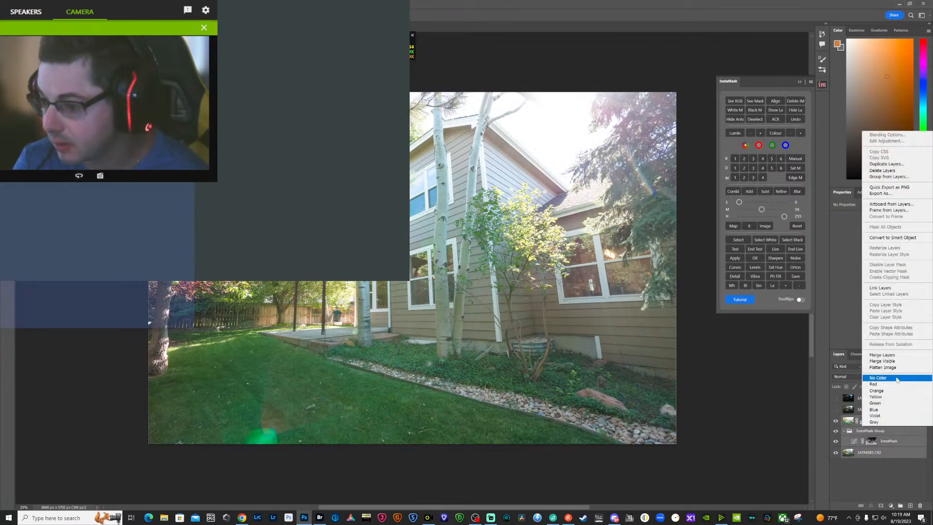
left_click(896, 355)
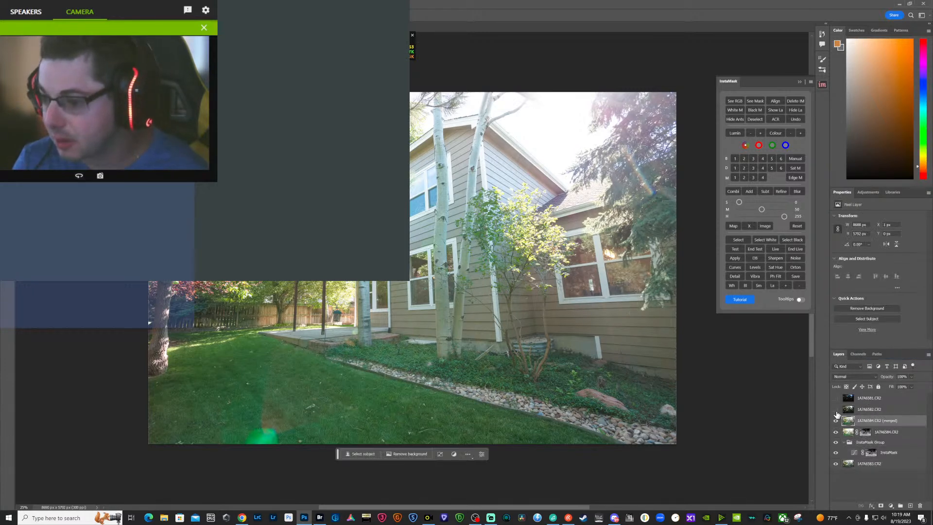
- Show the 1A7A6582.CR2 layer and apply Camera Raw exposure +1.00, contrast -26 and highlights -28 to it
left_click(837, 410)
left_click(846, 410)
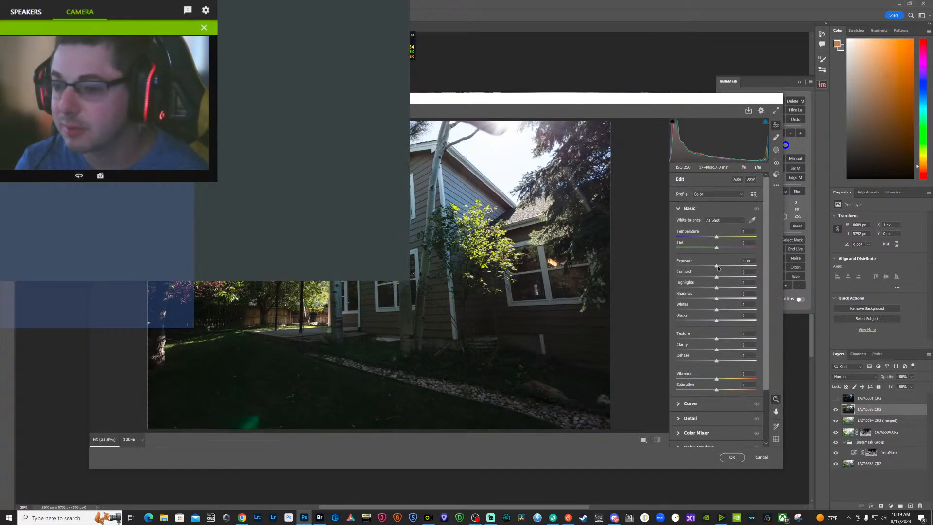
left_click_drag(719, 268, 712, 279)
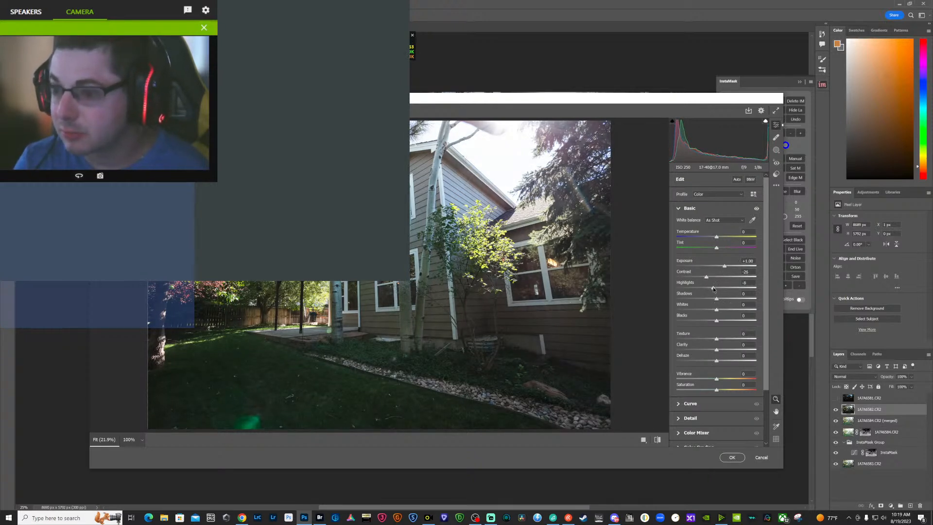
left_click_drag(714, 289, 706, 290)
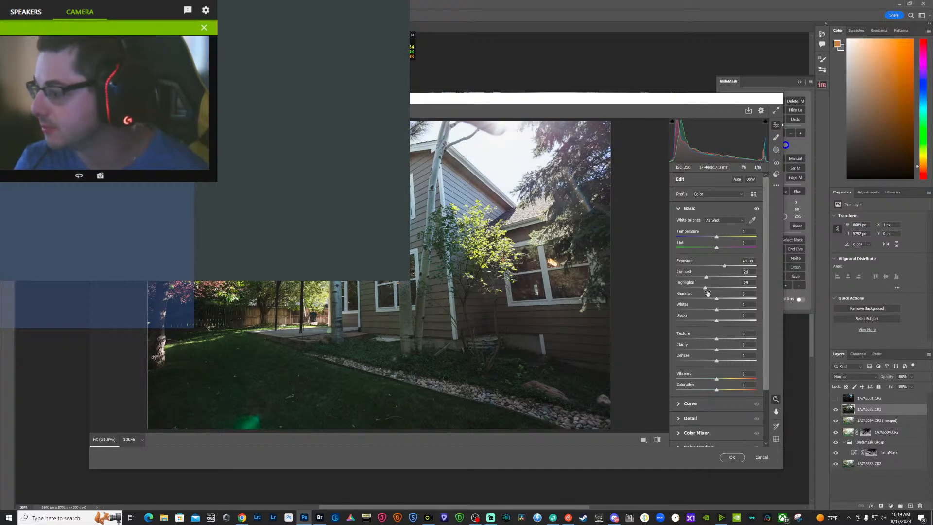
scroll(716, 389, "down", 3)
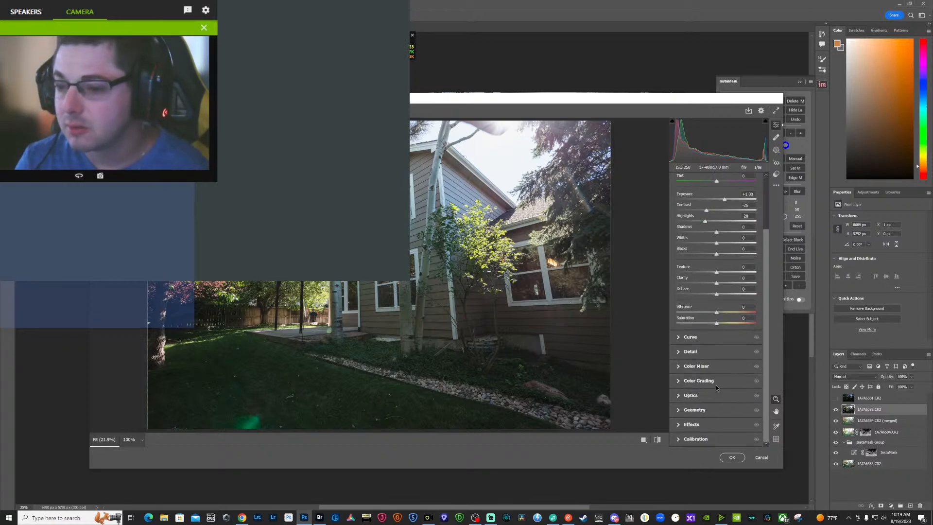
scroll(716, 385, "up", 3)
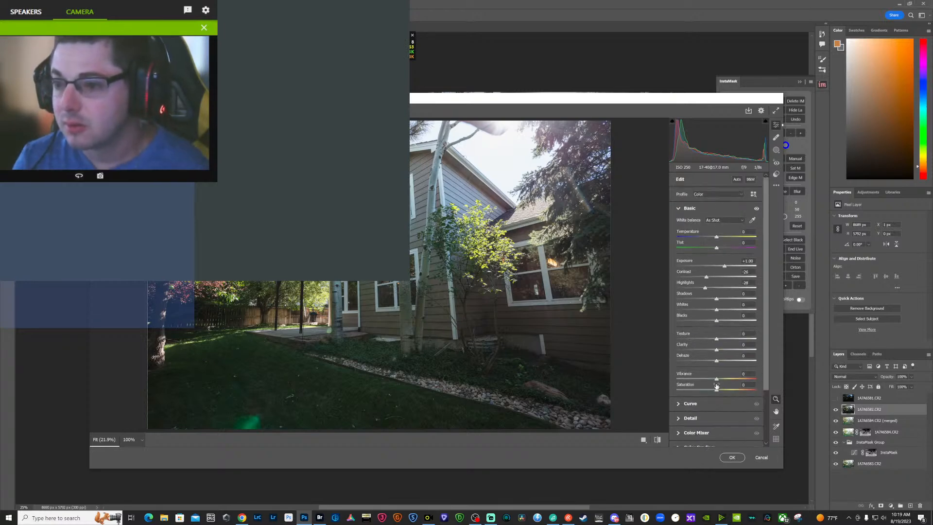
left_click(733, 457)
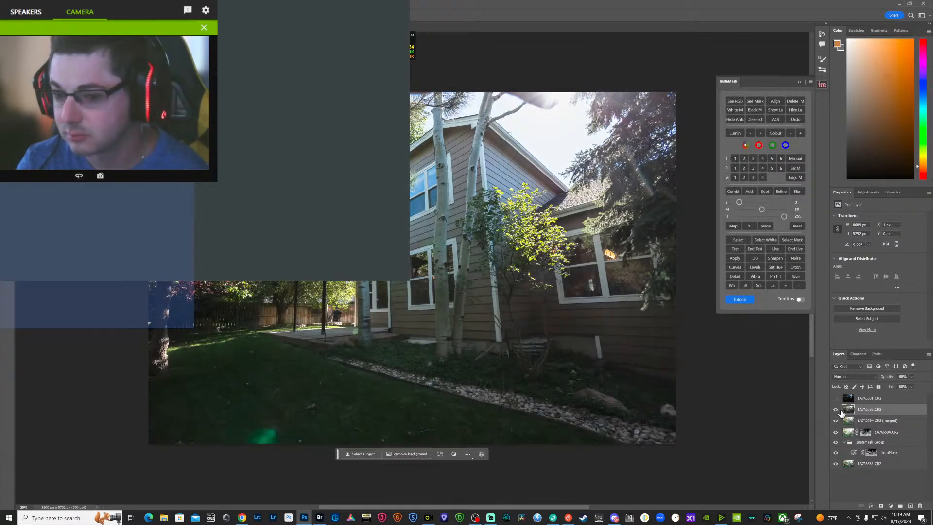
- Generate an InstaMask Brights 3 luminosity mask with 1A7A6582.CR2 hidden, and apply it as that layer's mask once it is visible again
left_click(836, 410)
left_click(851, 421)
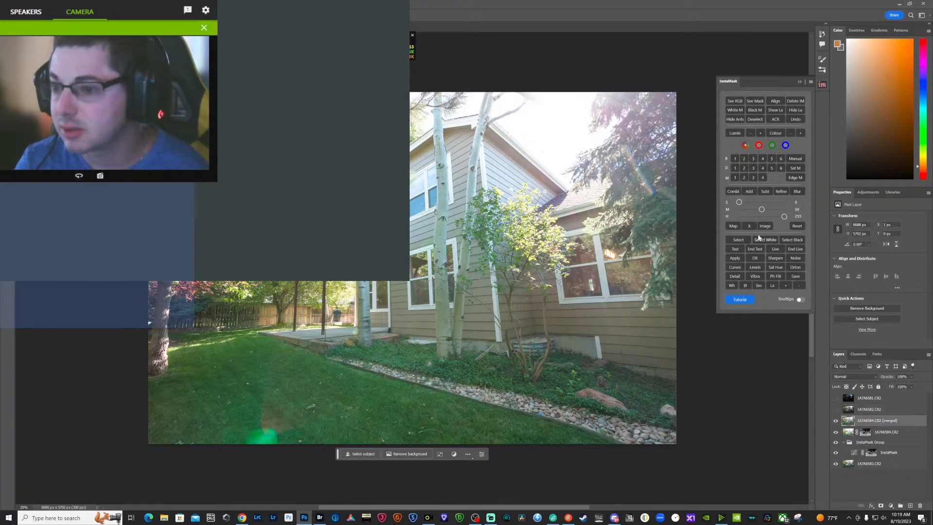
left_click(753, 159)
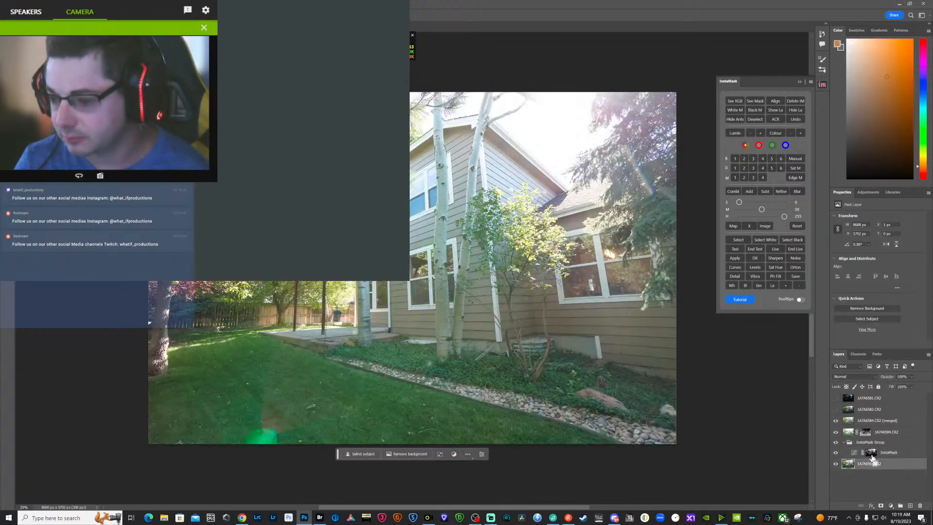
left_click(842, 412)
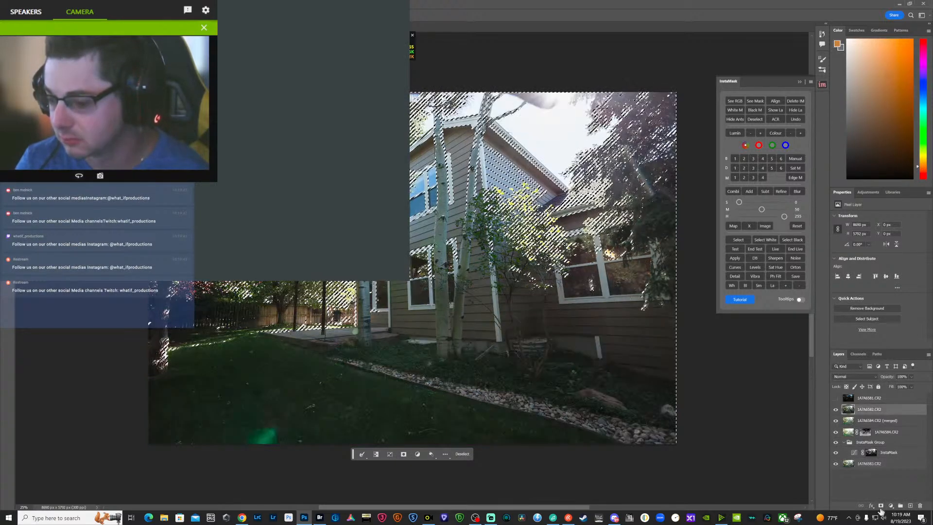
left_click(882, 507)
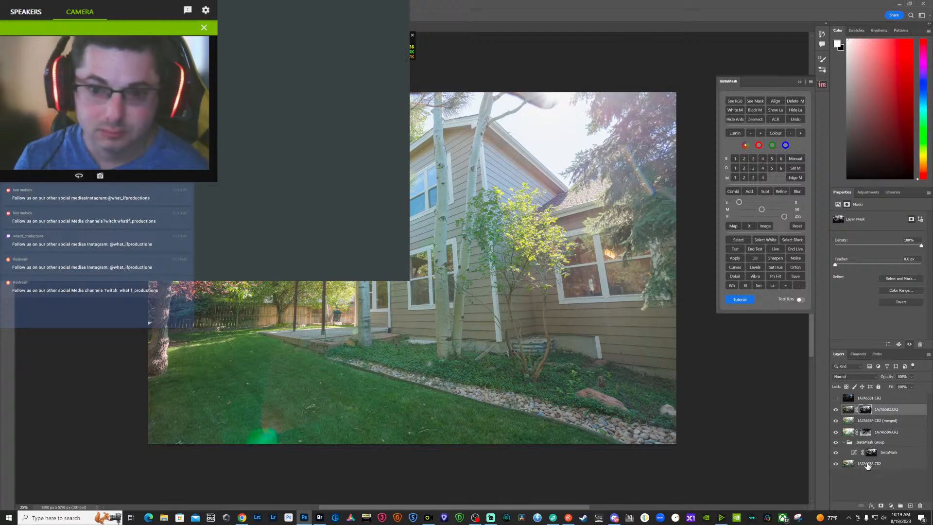
- Merge all layers from the masked 1A7A6582.CR2 down to 1A7A6583.CR2 into a separate merged layer, keeping the originals
left_click(867, 467)
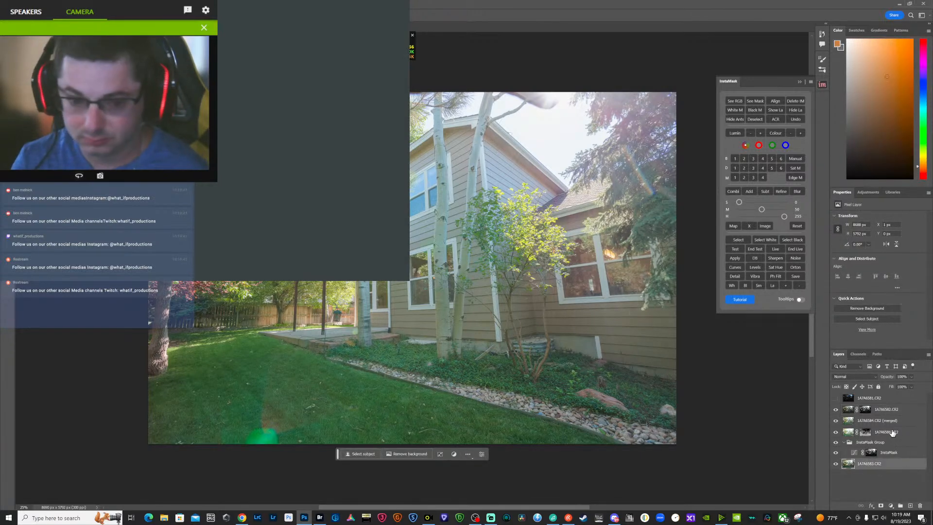
left_click(884, 414, "shift")
right_click(883, 414)
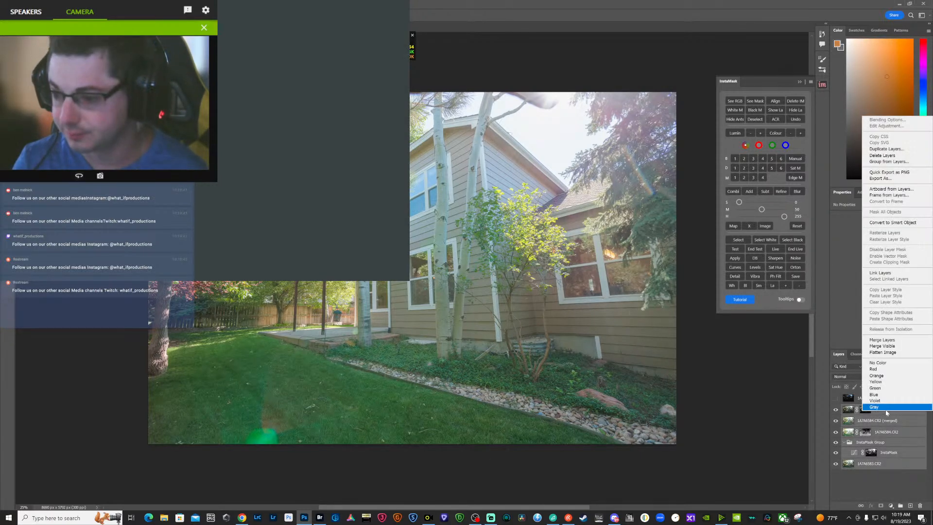
left_click(887, 340)
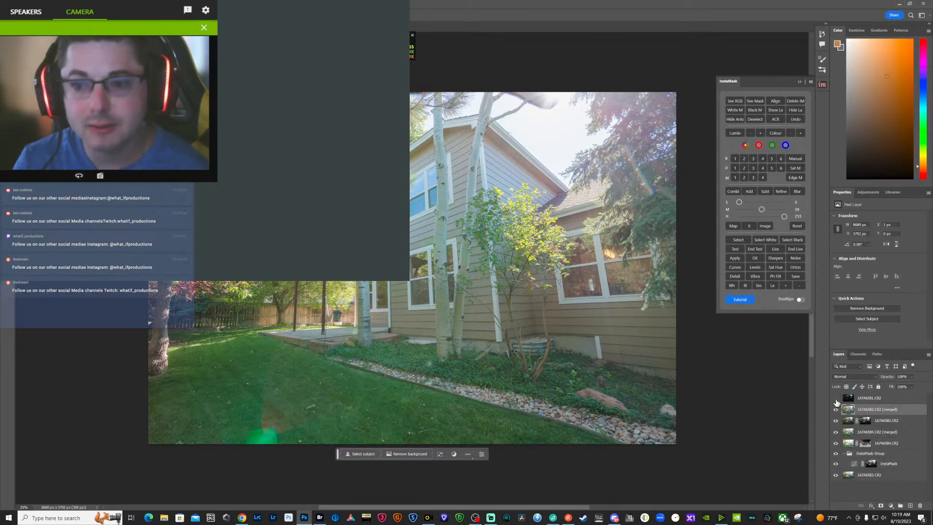
- Show and select the darkest exposure layer, 1A7A6581.CR2
left_click(836, 399)
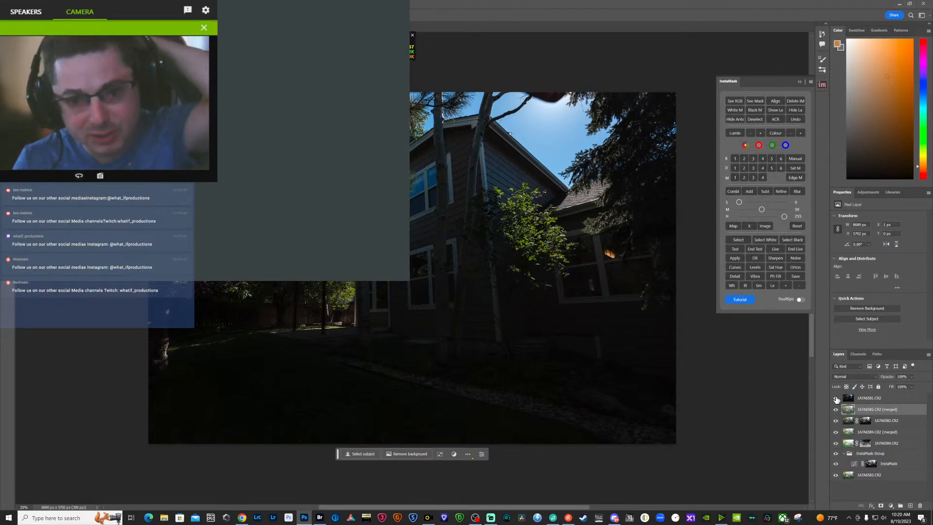
left_click(852, 402)
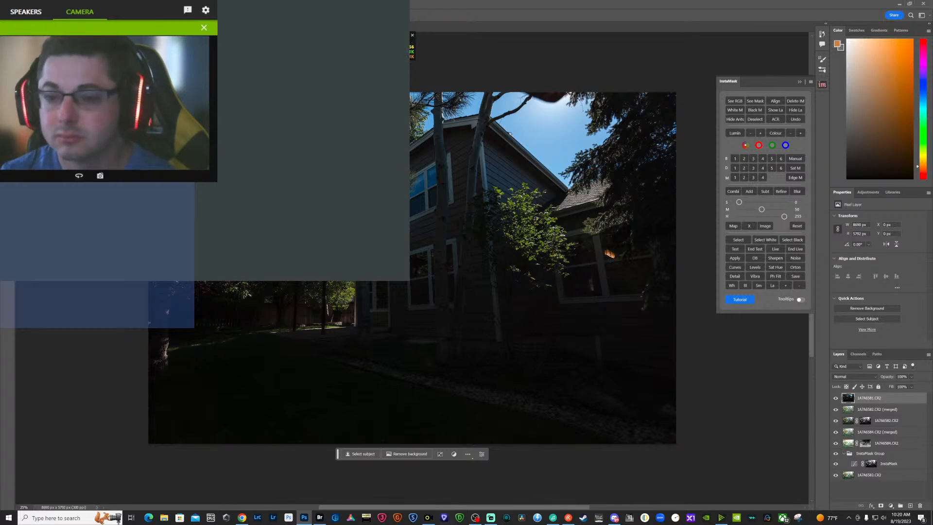
- Try to mask the 1A7A6581.CR2 layer with a selection of the sky
left_click(510, 134)
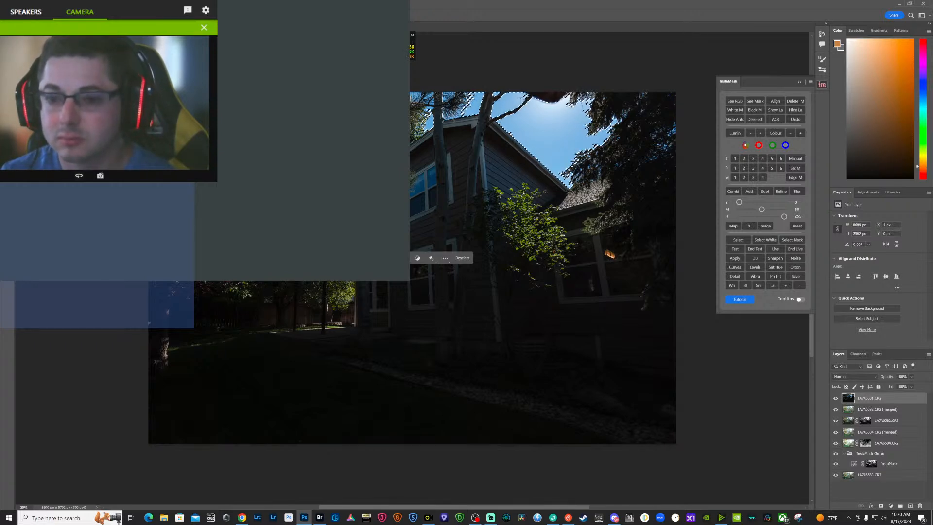
left_click(881, 506)
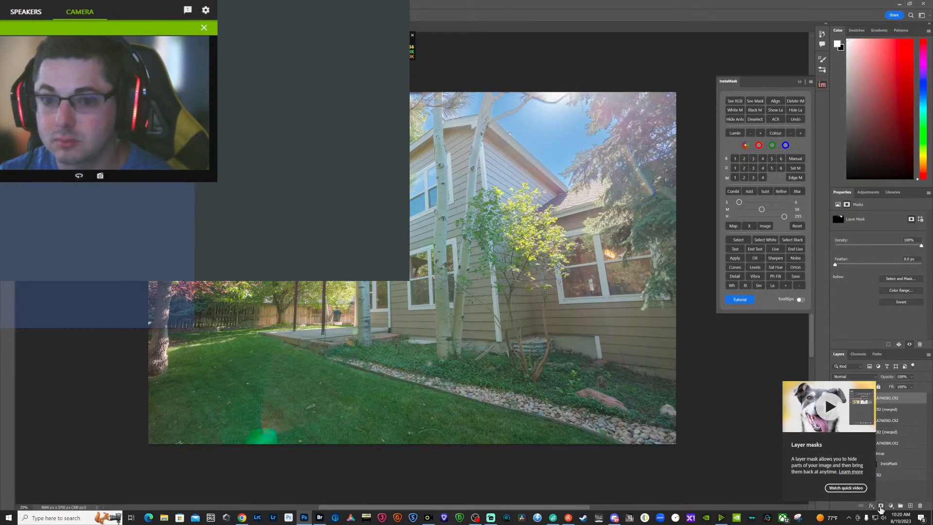
key("ctrl+z")
key("ctrl+z")
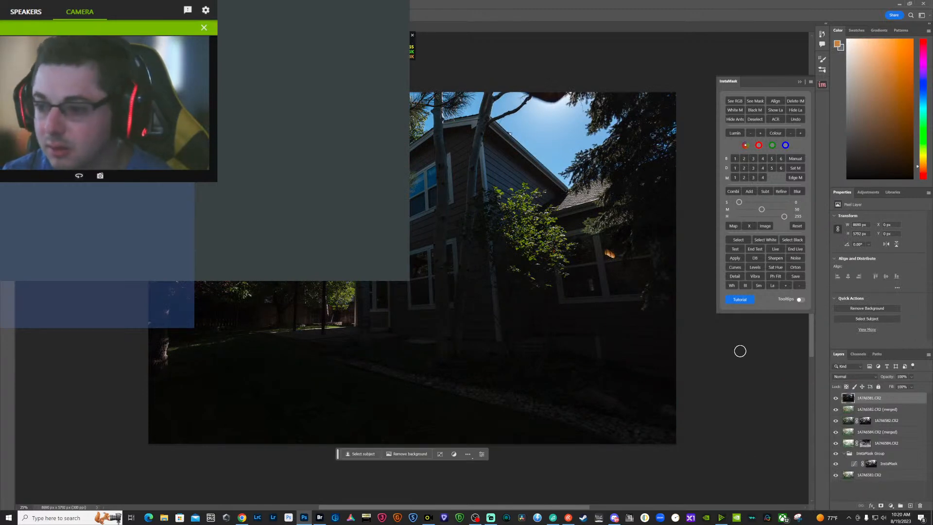
- Generate an InstaMask colour mask from blue 71a4db sampled on the upper window, and apply it as the layer mask of 1A7A6581.CR2
left_click(754, 159)
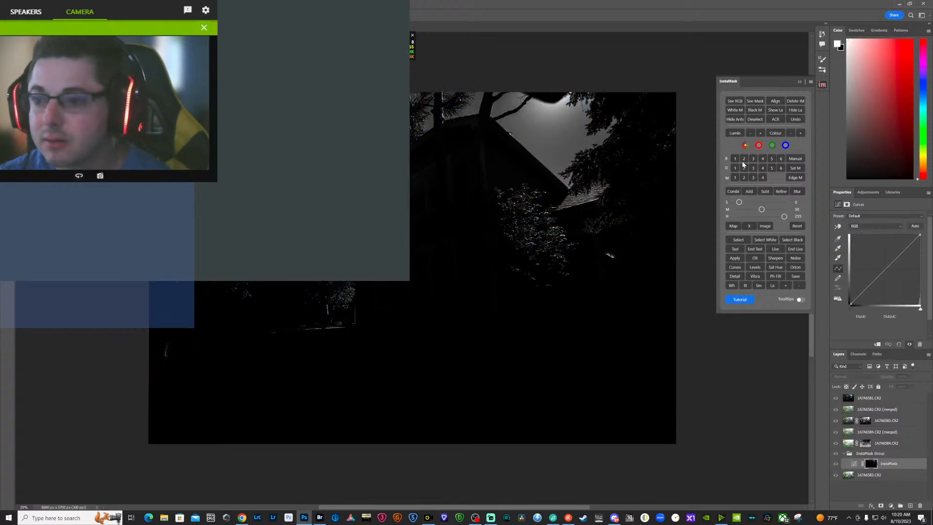
left_click(742, 161)
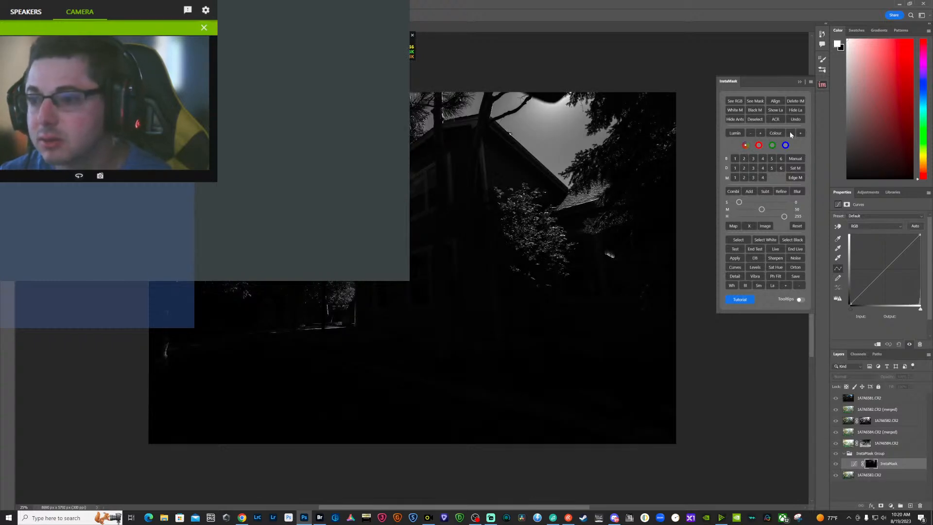
left_click(777, 136)
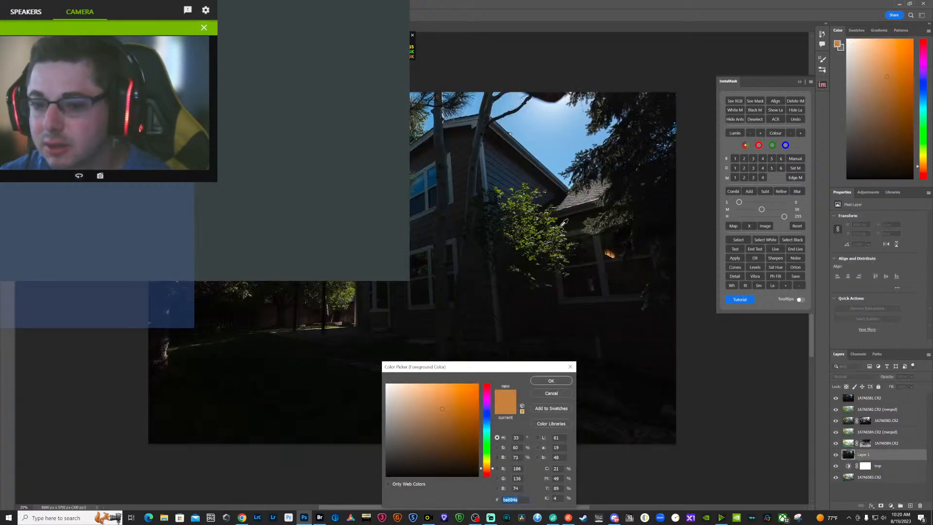
left_click(426, 189)
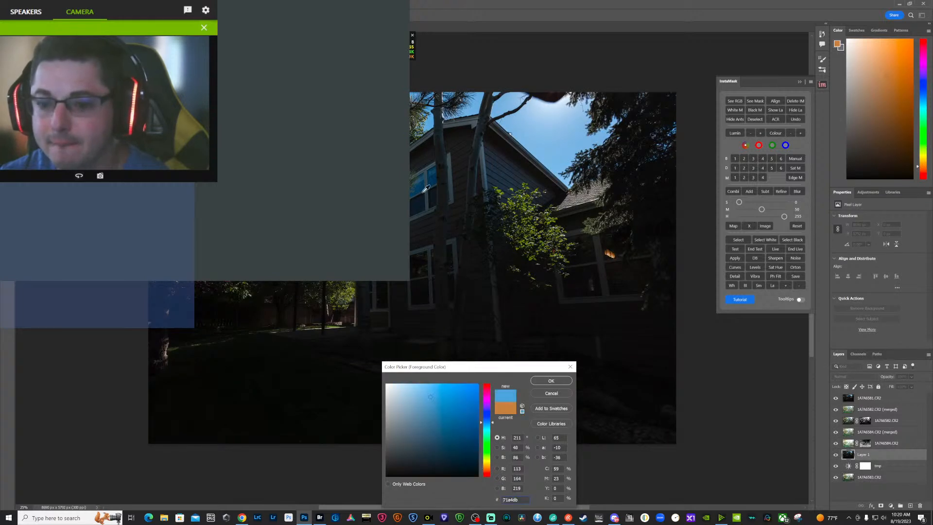
left_click(551, 382)
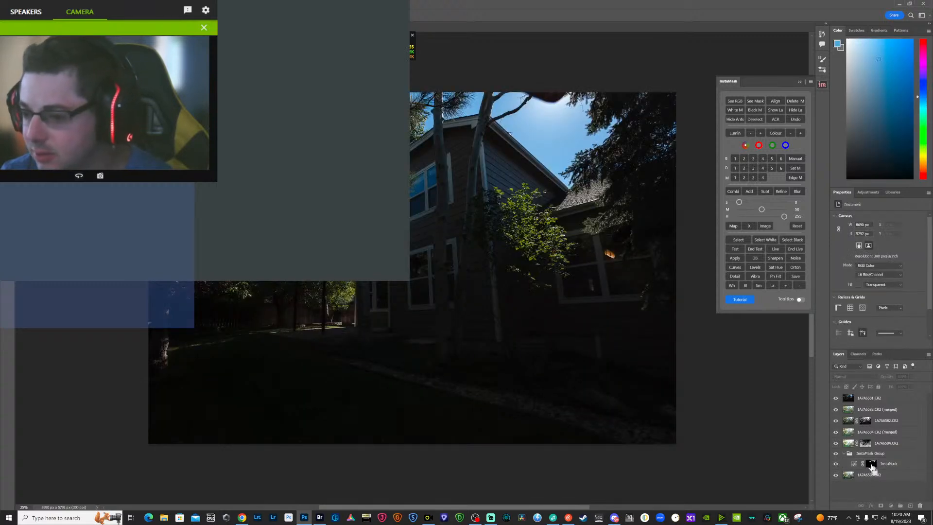
left_click(880, 506)
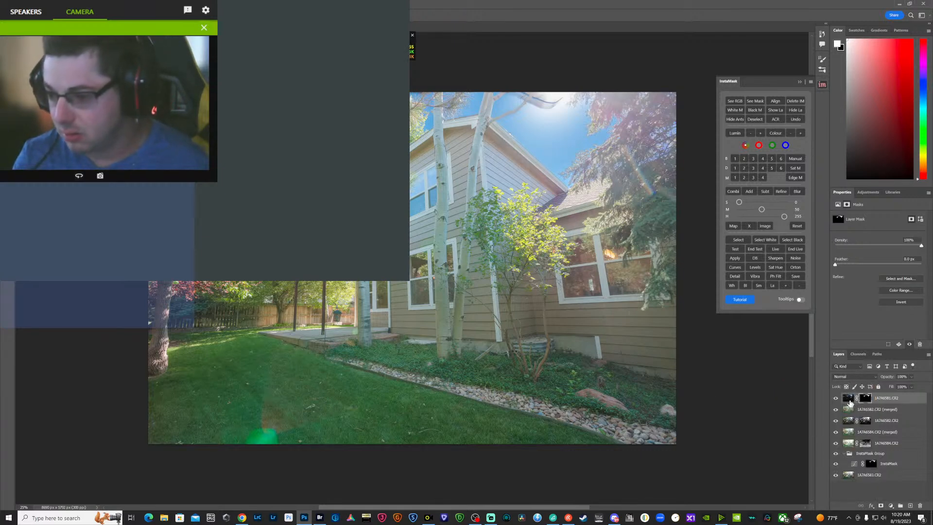
- Apply Camera Raw exposure +0.50, highlights -9, shadows +36 and blacks +28 to the image of the masked 1A7A6581.CR2 layer
left_click(849, 401)
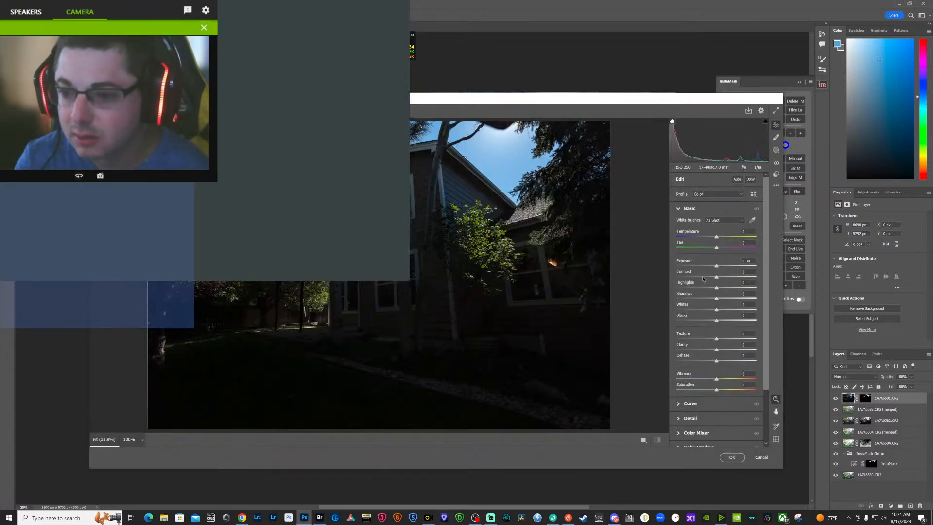
left_click_drag(718, 267, 722, 267)
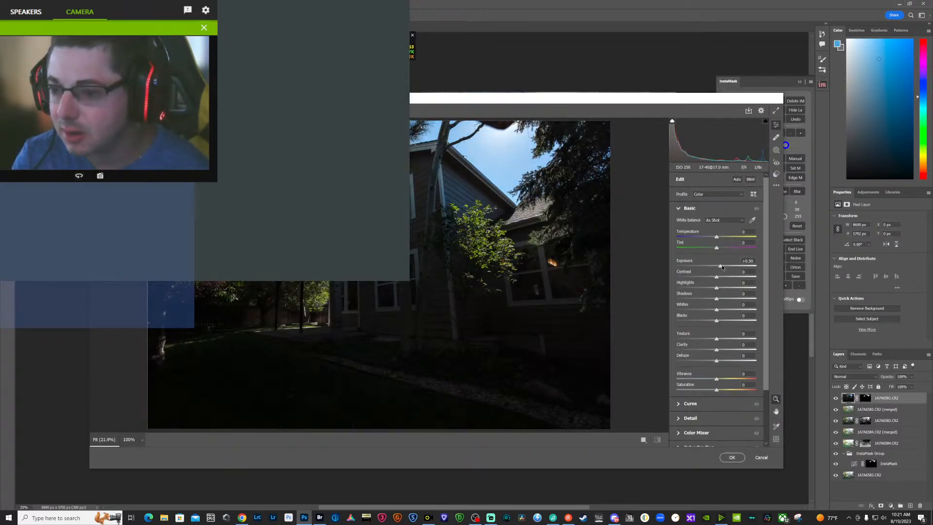
left_click_drag(717, 303, 726, 326)
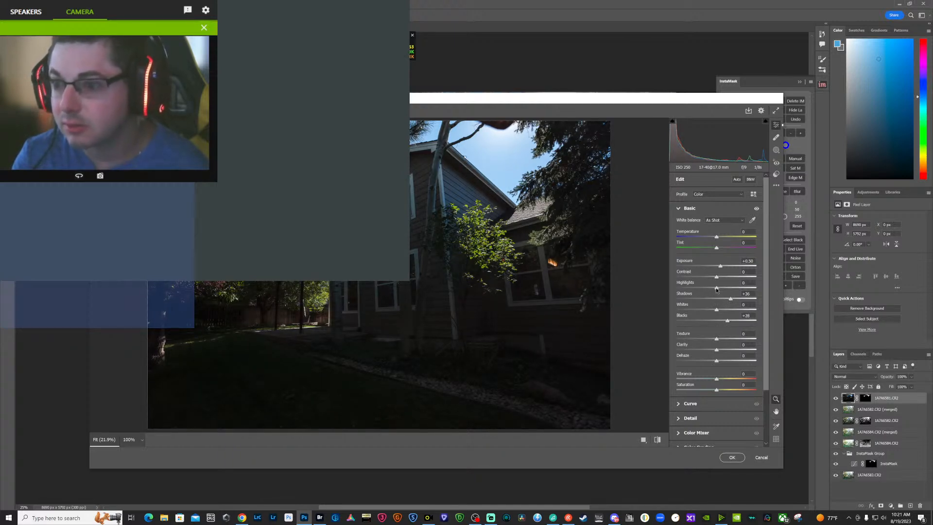
left_click_drag(716, 288, 713, 288)
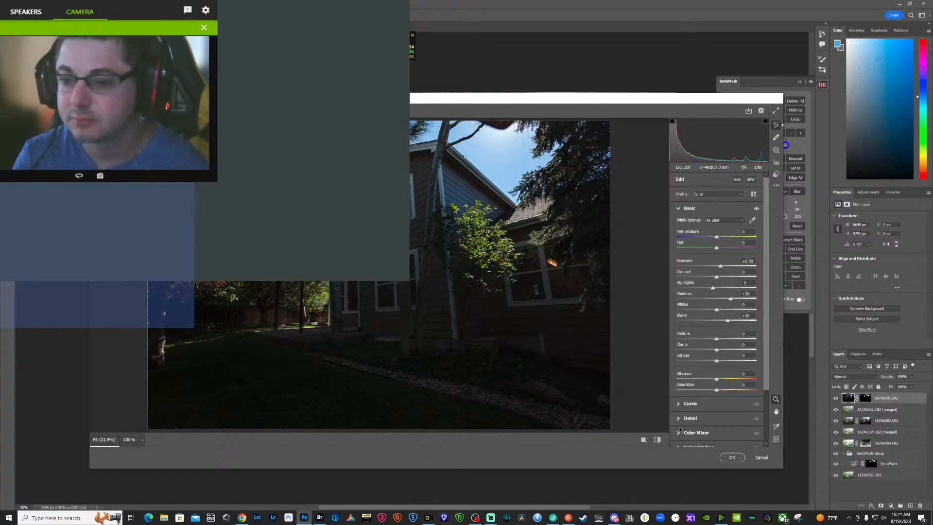
left_click(731, 458)
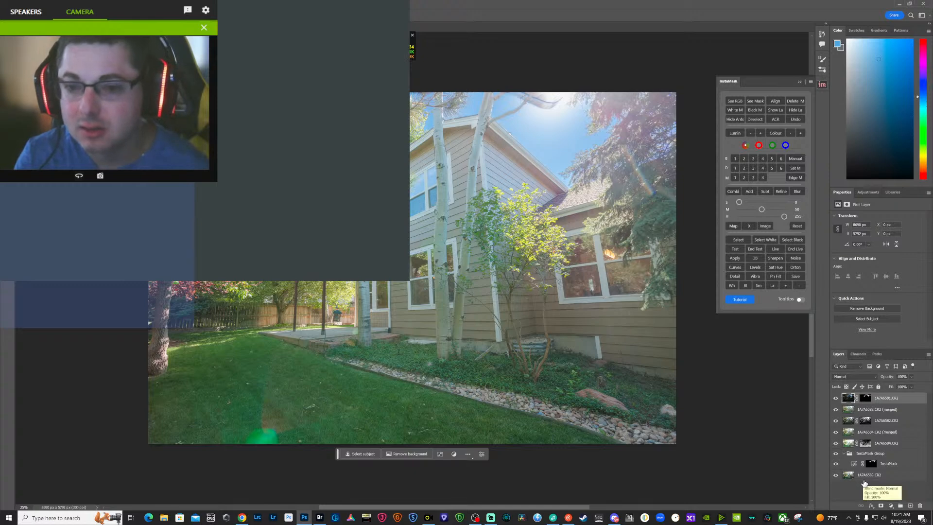
- Merge all layers from the masked 1A7A6581.CR2 down to 1A7A6583.CR2 into a separate merged layer at the top of the stack
left_click(864, 475)
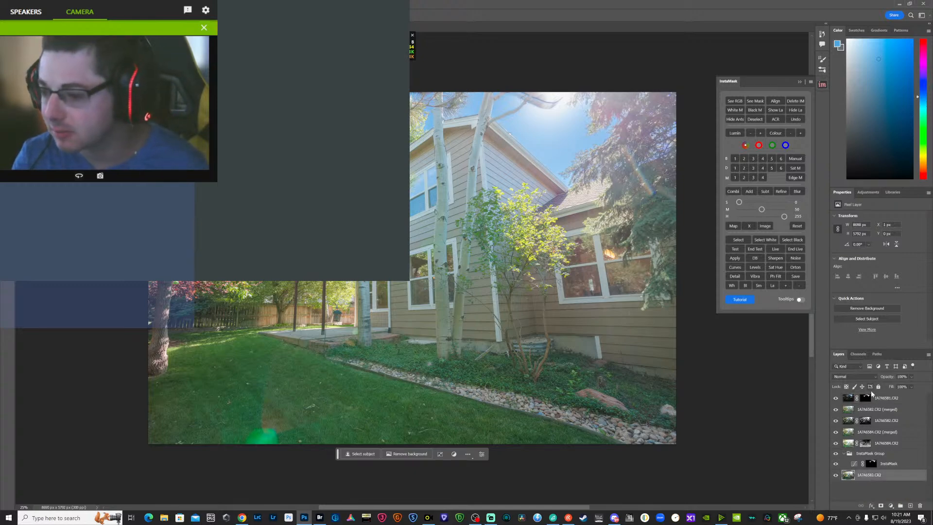
left_click(870, 398, "shift")
right_click(870, 400)
left_click(886, 330)
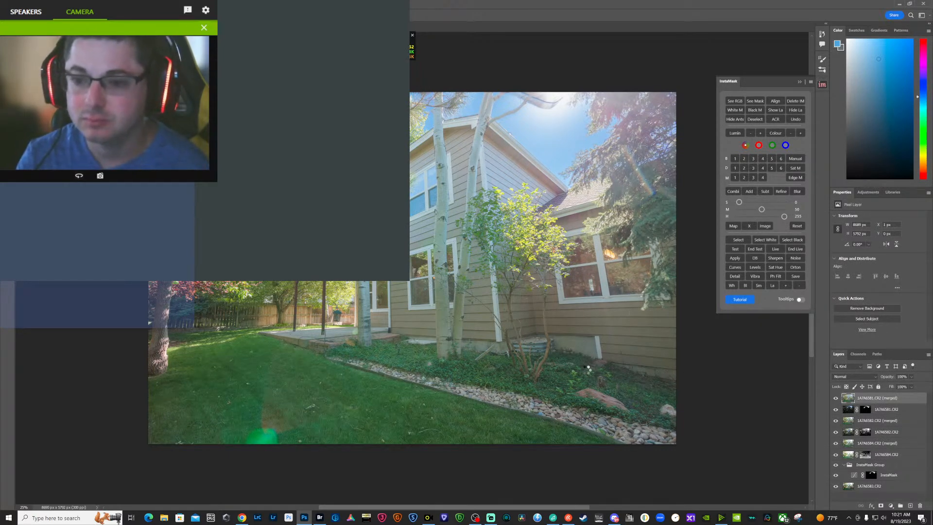
- Apply Camera Raw exposure +0.20, contrast +17, highlights -44 and dehaze +13 to the merged 1A7A6581.CR2 layer
key("ctrl+shift+a")
left_click_drag(716, 275, 724, 279)
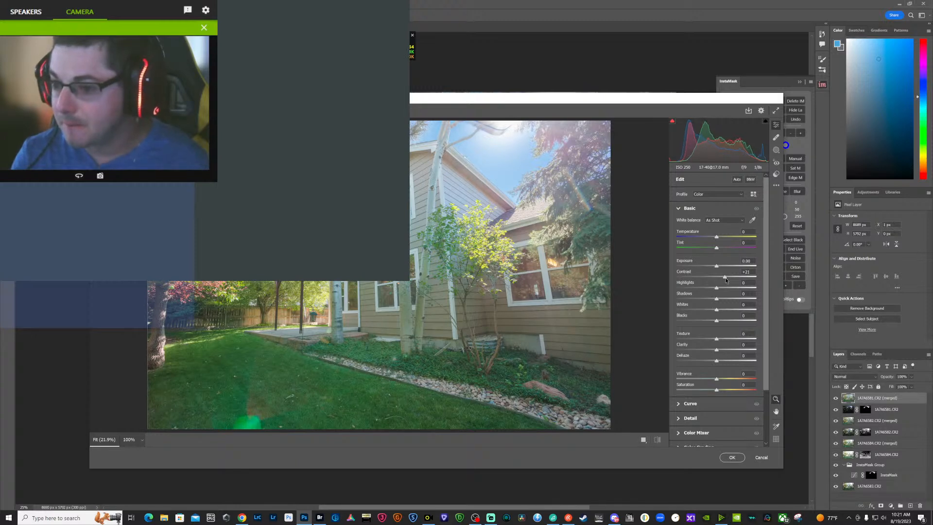
left_click_drag(727, 280, 724, 278)
left_click_drag(718, 135, 725, 135)
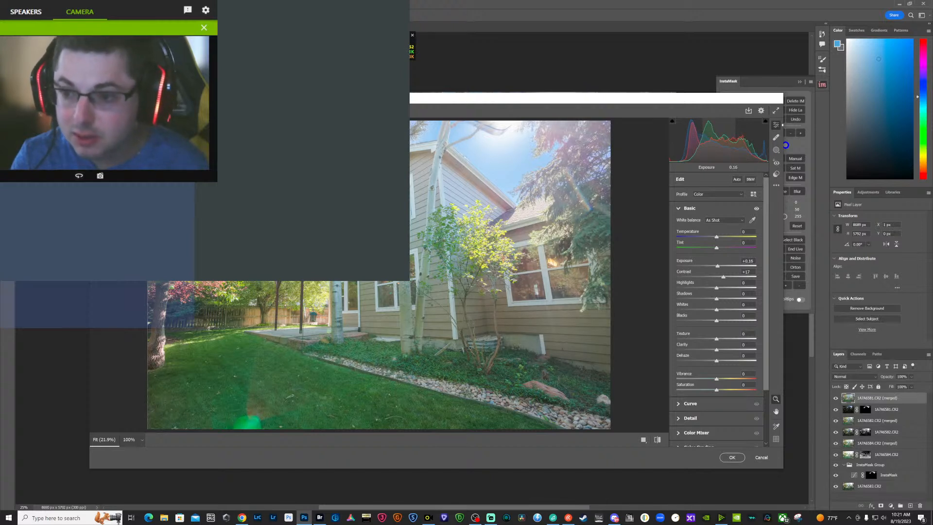
left_click_drag(724, 136, 724, 136)
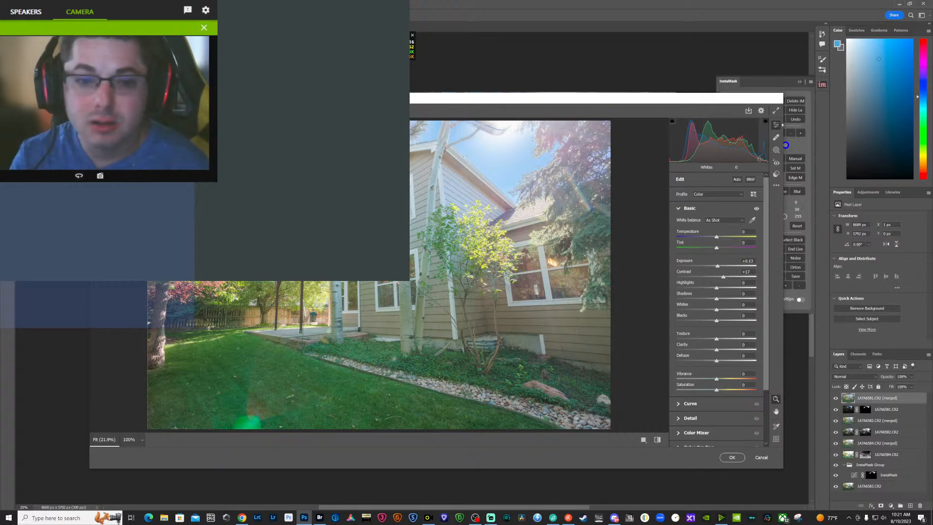
left_click_drag(758, 153, 745, 153)
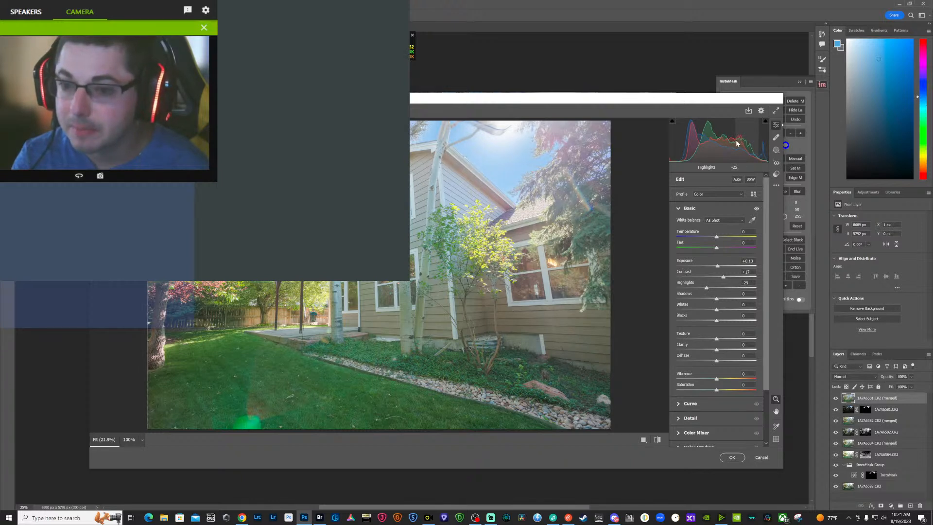
left_click_drag(737, 144, 728, 139)
scroll(699, 447, "down", 2)
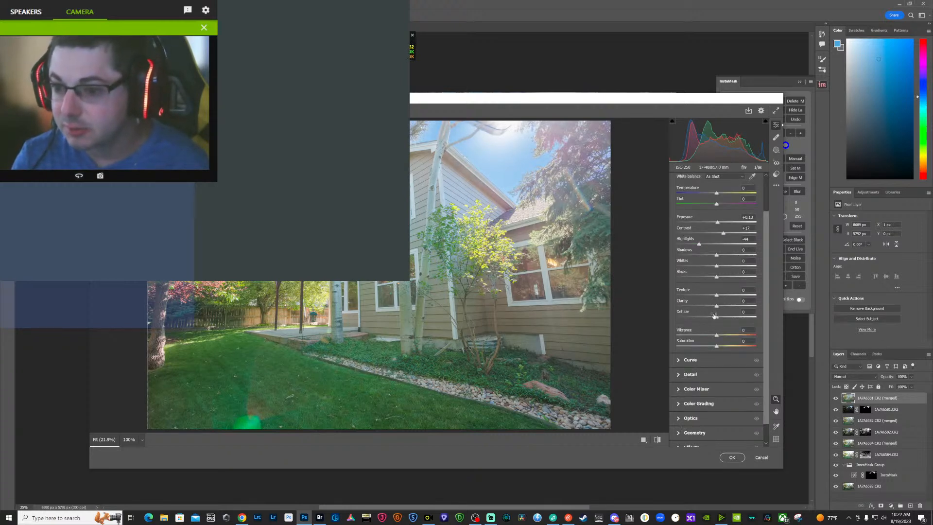
left_click_drag(716, 317, 722, 319)
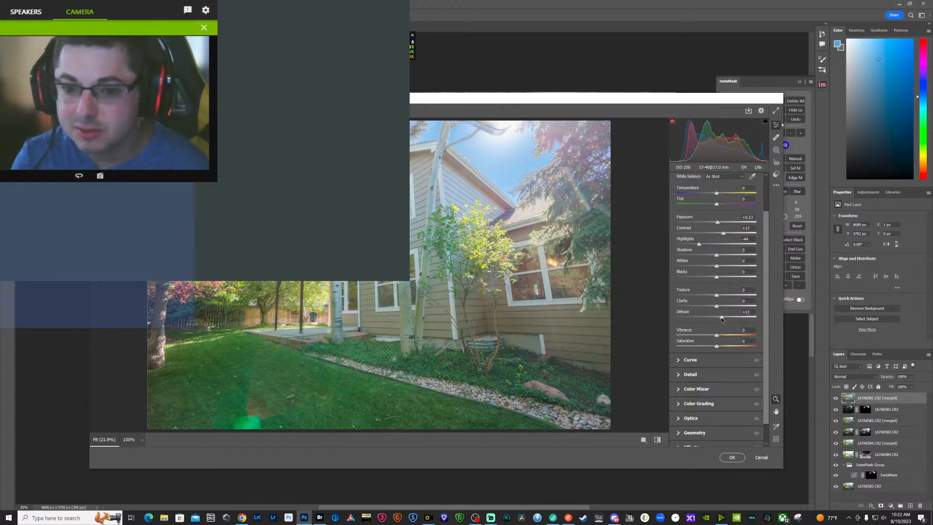
left_click_drag(717, 223, 718, 222)
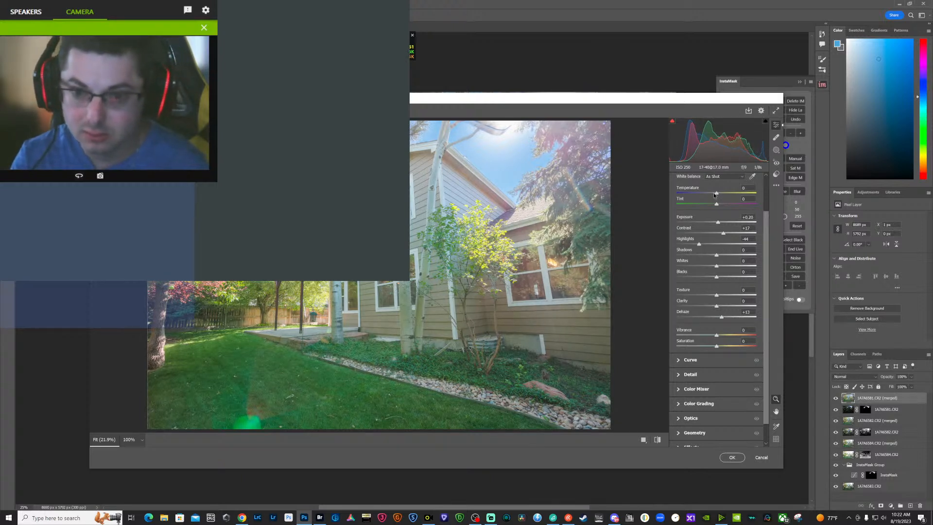
- Set the Camera Raw sharpening to 79 with masking 36, and straighten the house with the Vertical Upright correction
left_click(680, 375)
left_click_drag(677, 256, 706, 291)
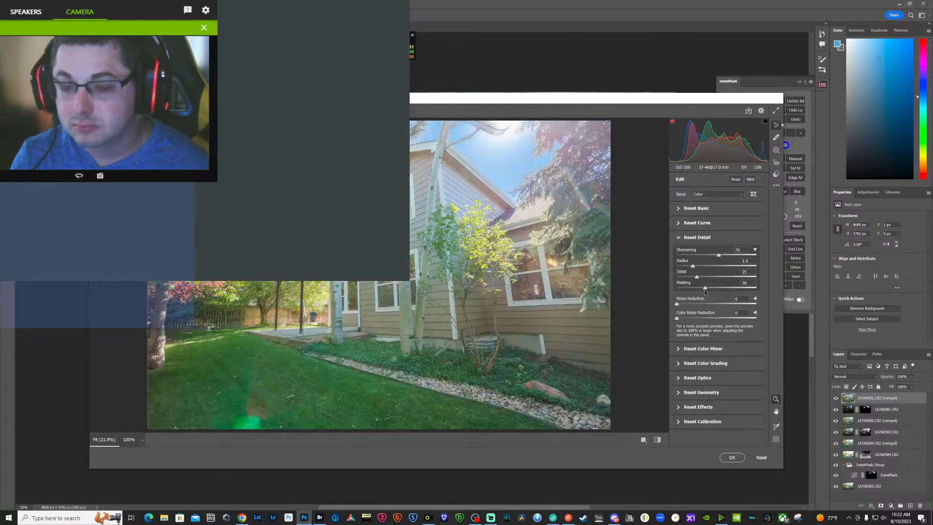
left_click(679, 393)
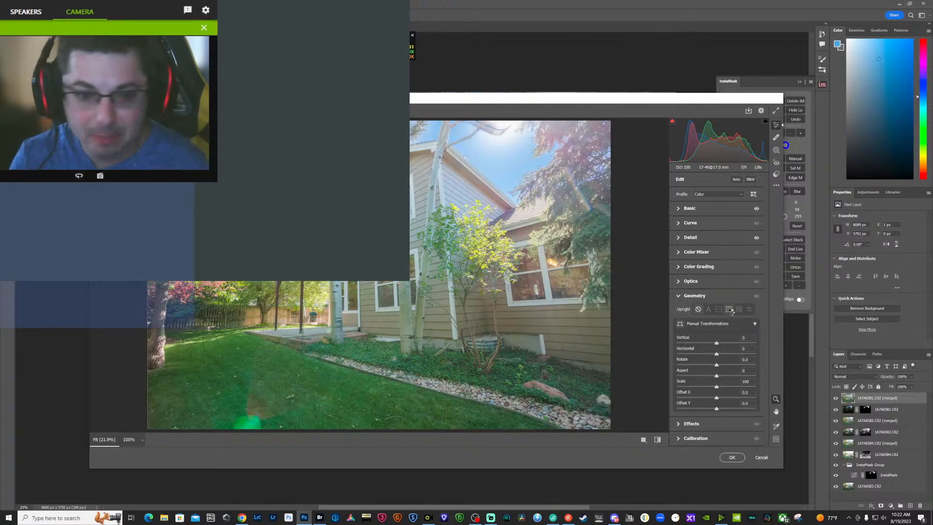
left_click(731, 313)
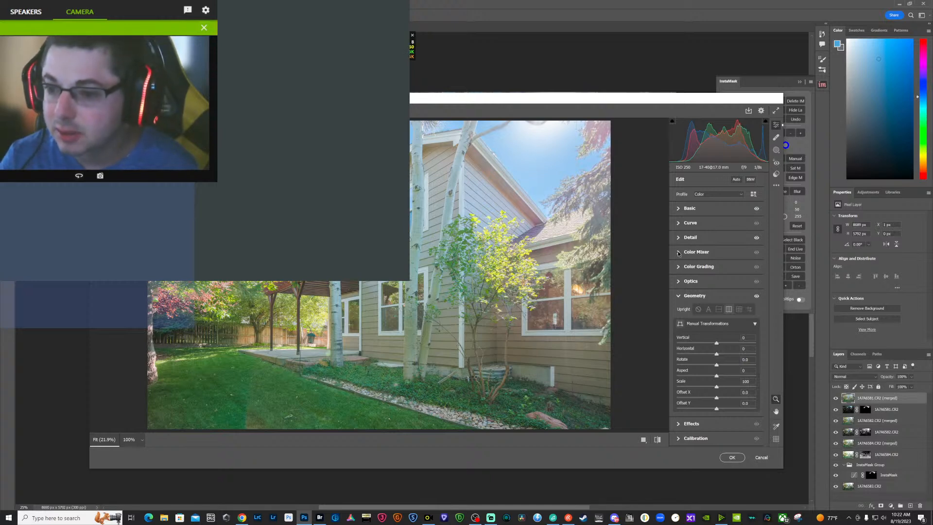
- Set Color Mixer saturation to reds +5, oranges +9, yellows +6, greens +21, aquas +1, luminance to yellows -7, greens -2, and apply the Camera Raw edits
left_click(699, 252)
left_click(700, 274)
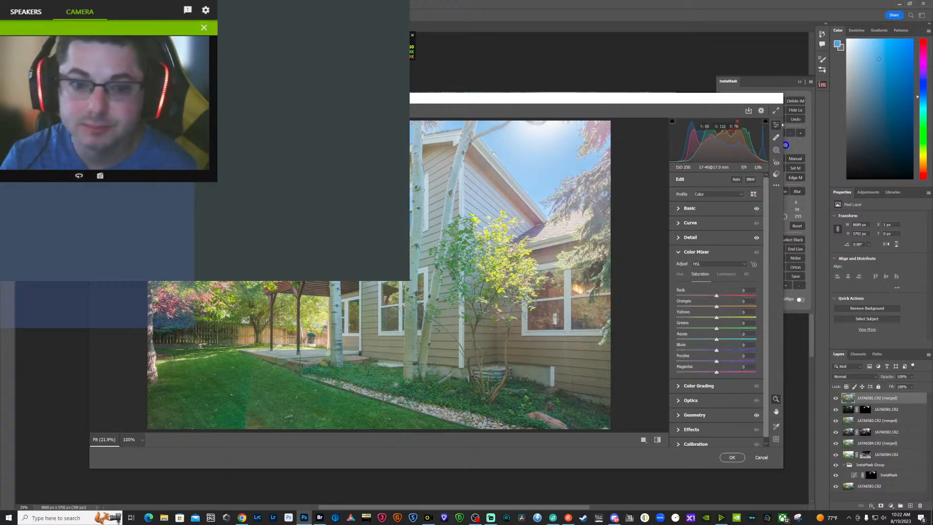
left_click(754, 264)
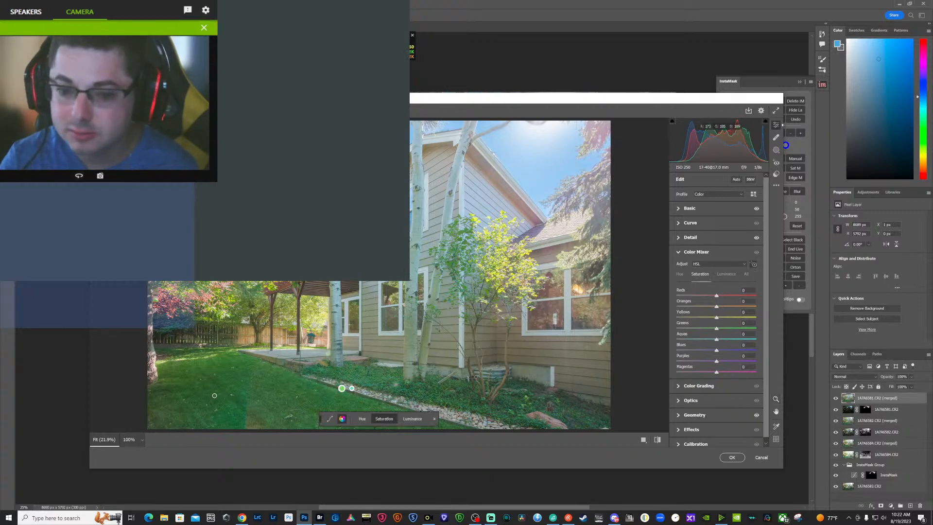
left_click_drag(227, 391, 255, 391)
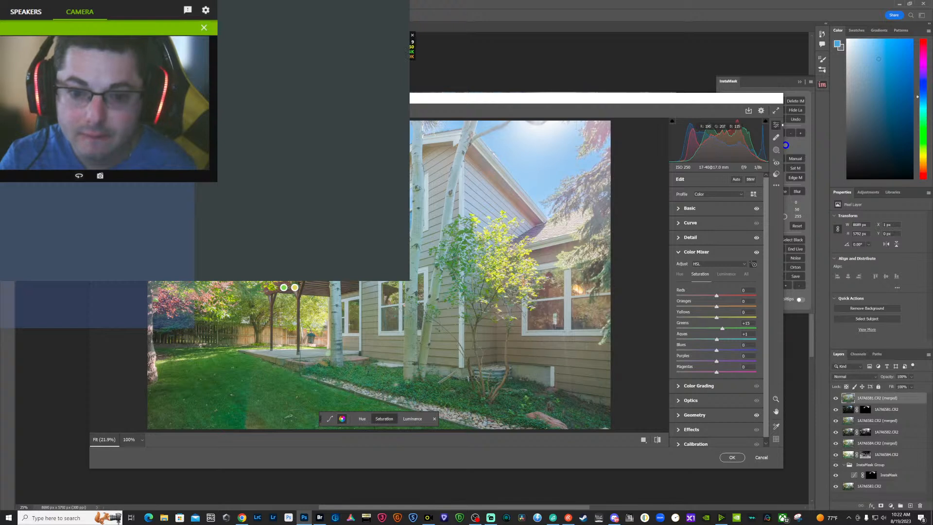
left_click_drag(291, 288, 293, 287)
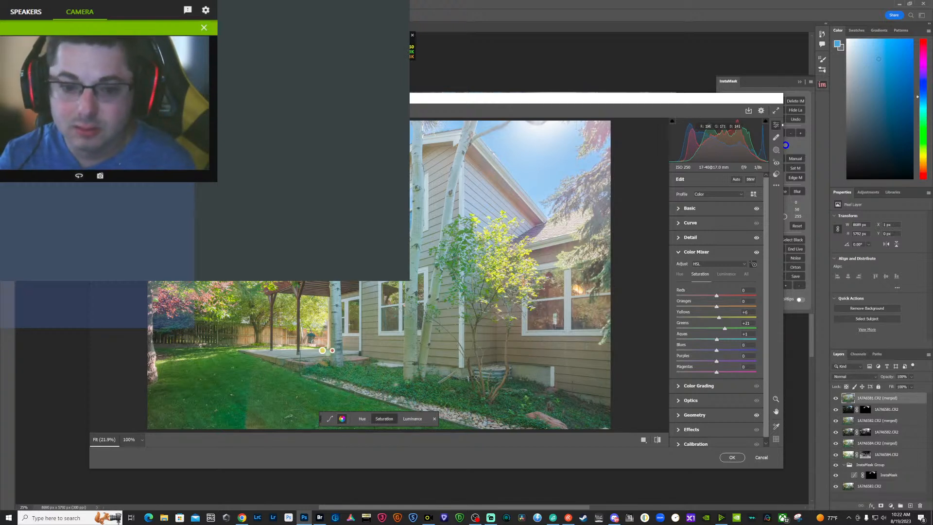
left_click_drag(208, 302, 209, 302)
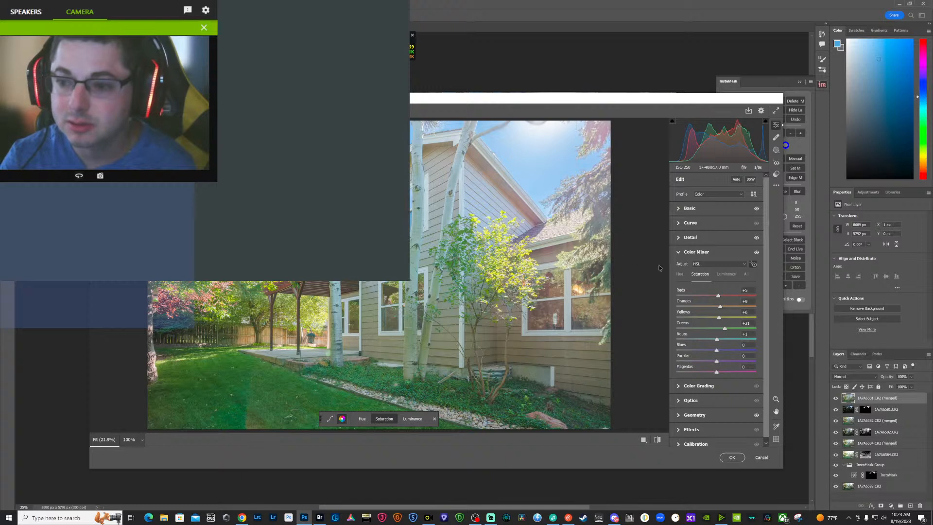
left_click(727, 274)
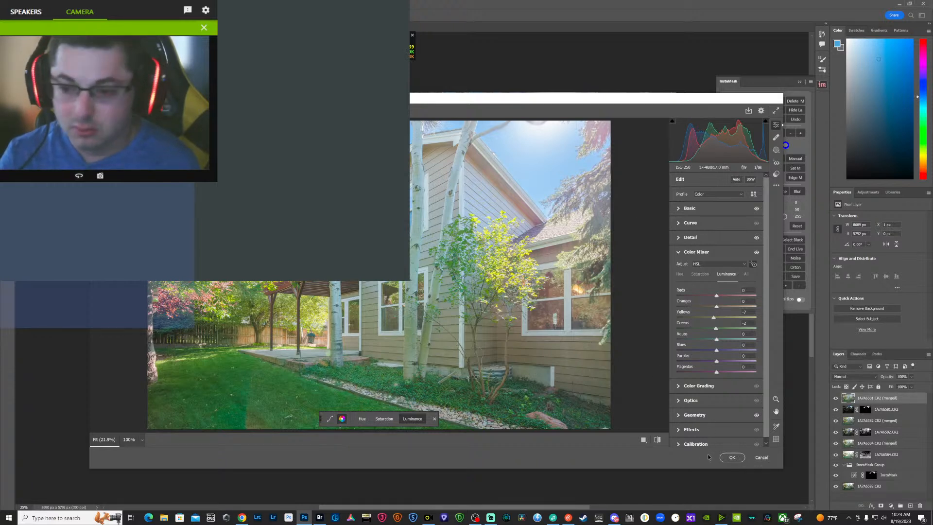
left_click(729, 457)
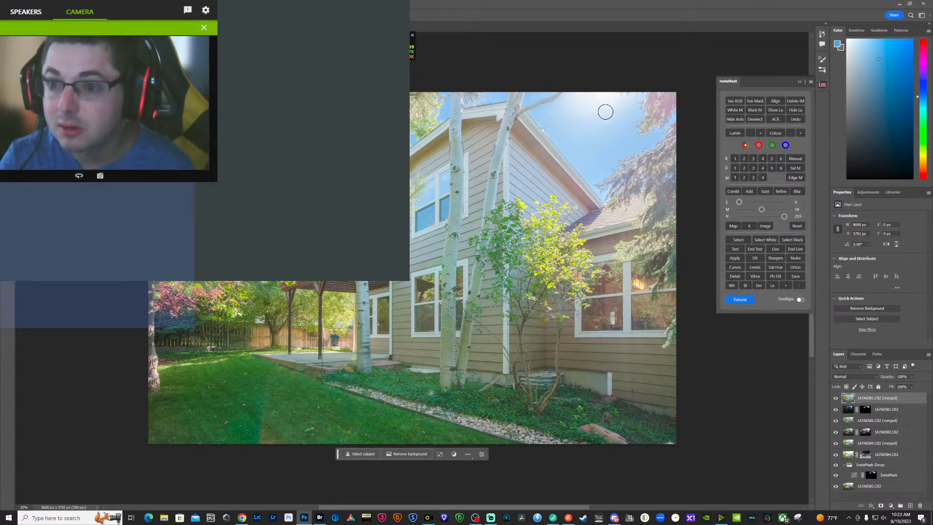
- Remove the tree branches from the sky in the image's upper-right corner with the Remove tool, and save the document
mouse_move(613, 95)
left_mouse_down()
mouse_move(641, 131)
mouse_move(654, 127)
mouse_move(675, 99)
mouse_move(645, 119)
mouse_move(663, 91)
mouse_move(645, 106)
mouse_move(642, 86)
left_mouse_up()
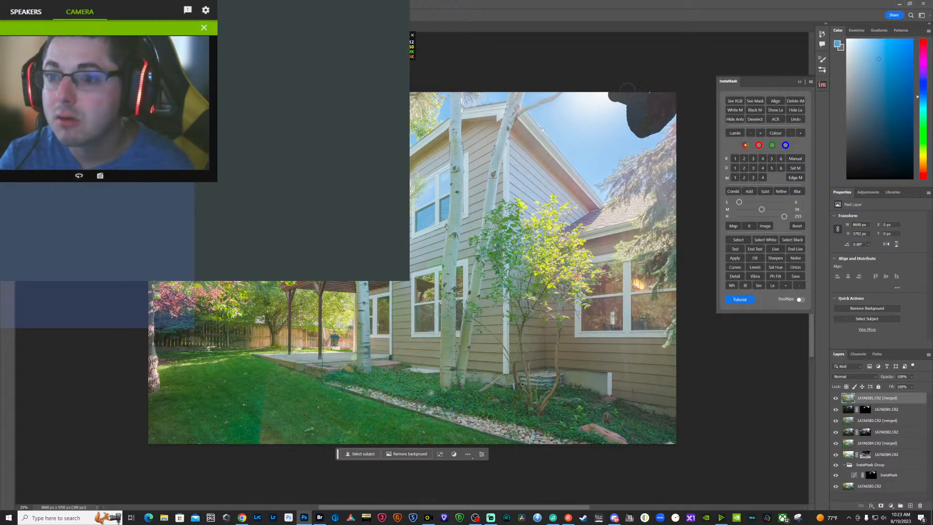
key("ctrl+z")
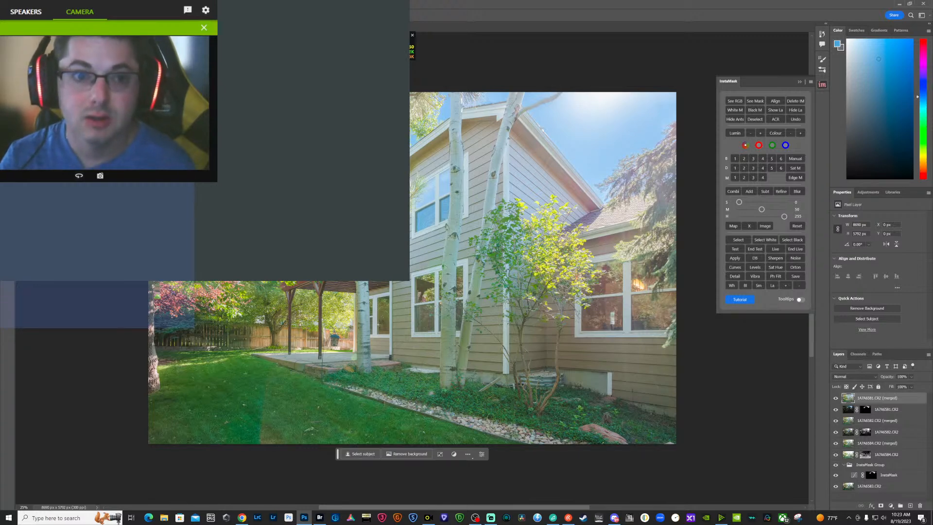
key("ctrl+w")
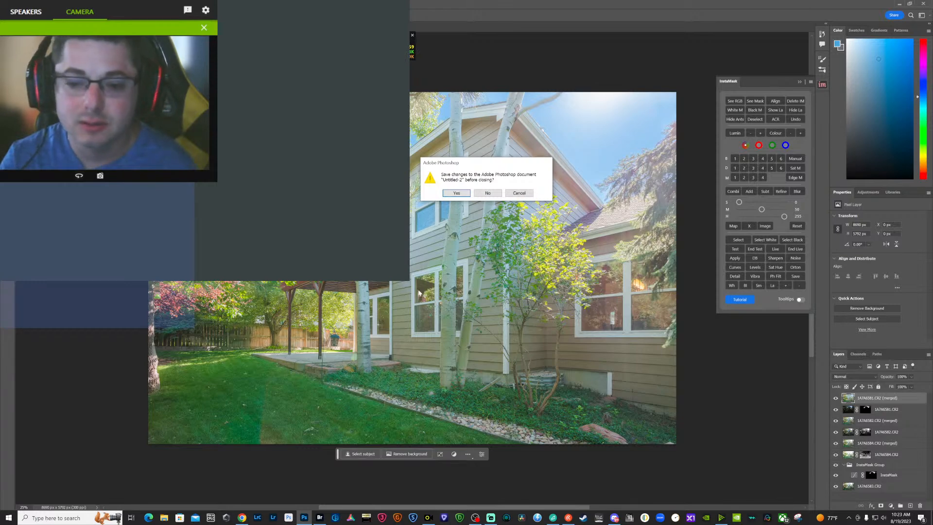
key("Escape")
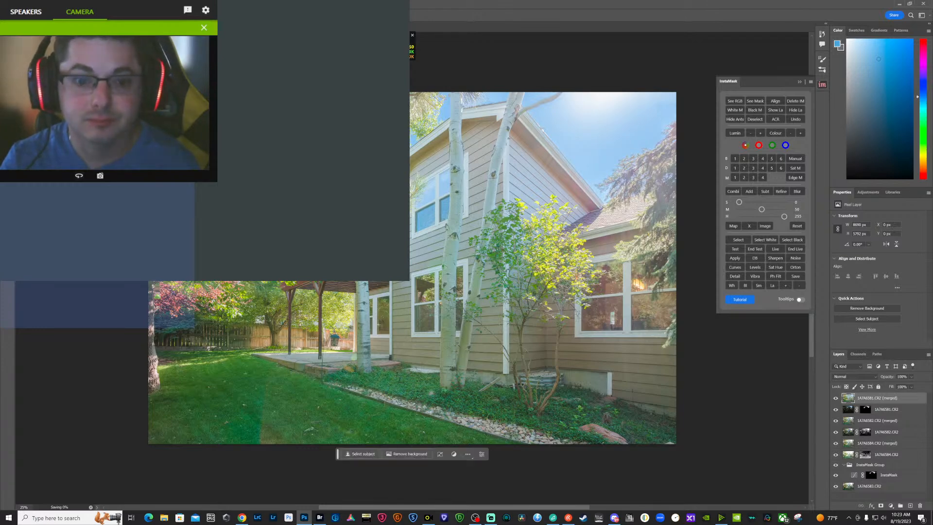
- Switch to Bridge and label the pergola patio brackets 1A7A6560.CR2 to 1A7A6564.CR2 as Approved
left_click(317, 518)
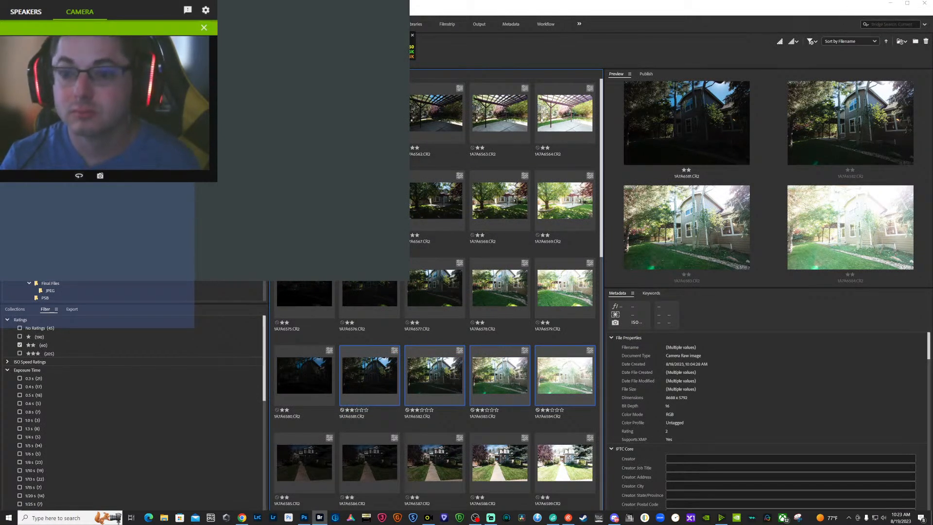
left_click(565, 113)
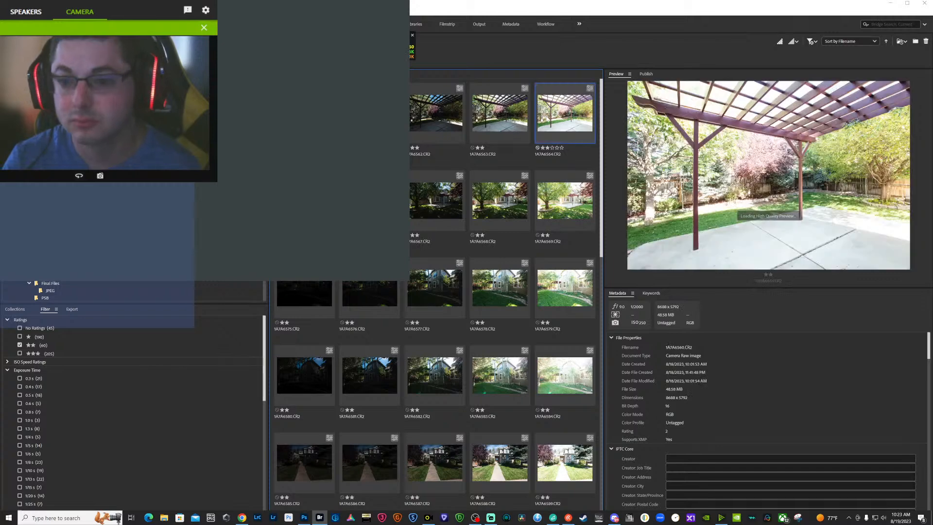
right_click(546, 119)
left_click(304, 113)
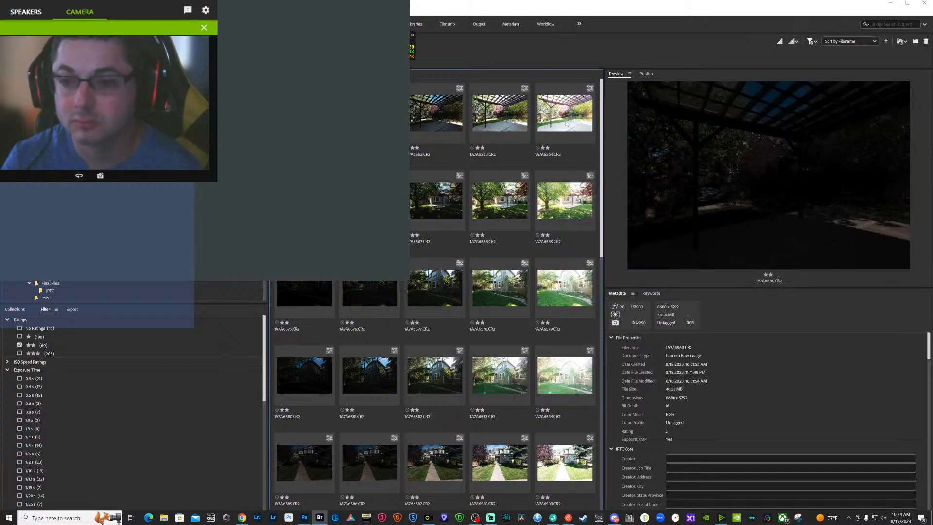
left_click(566, 122, "shift")
right_click(565, 121)
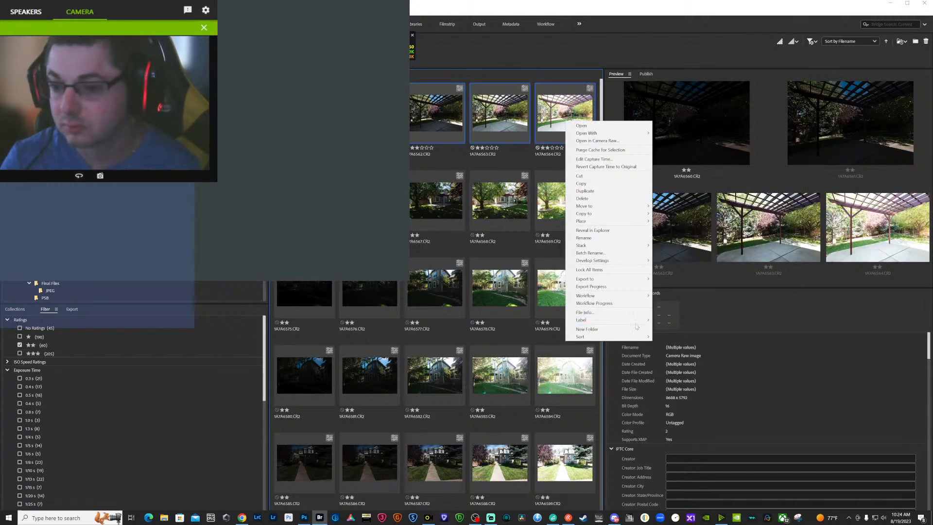
mouse_move(635, 324)
left_click(671, 342)
- Label the side-of-house brackets 1A7A6580.CR2 to 1A7A6584.CR2 as Approved
left_click(564, 201)
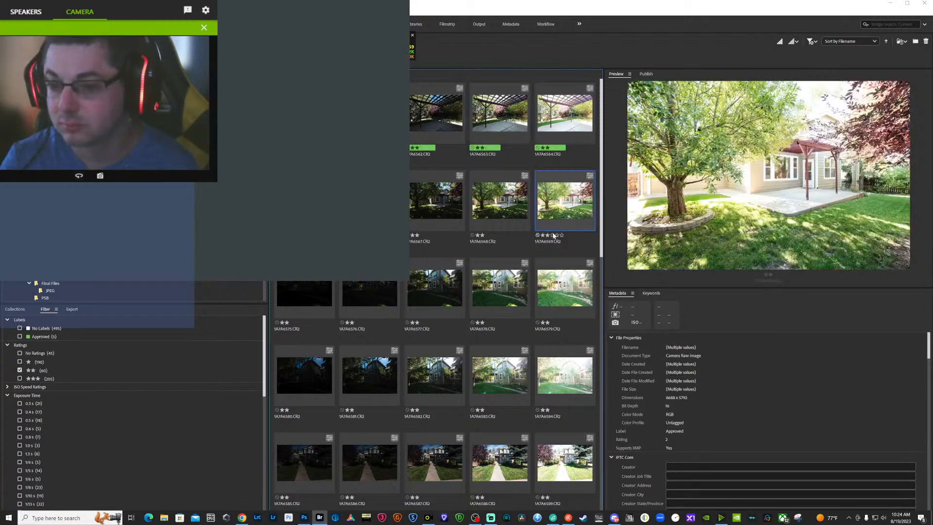
left_click(557, 297)
key("Down")
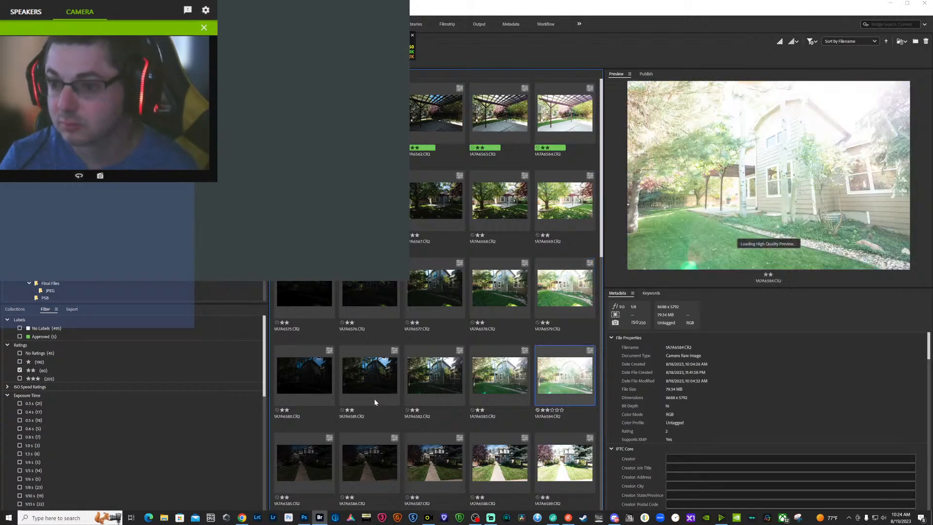
left_click(316, 380, "shift")
right_click(316, 379)
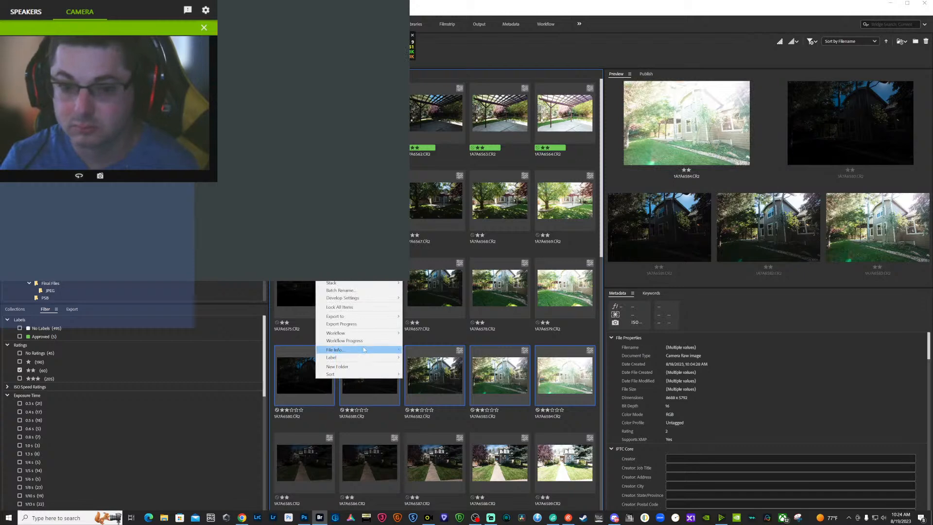
mouse_move(362, 358)
left_click(419, 380)
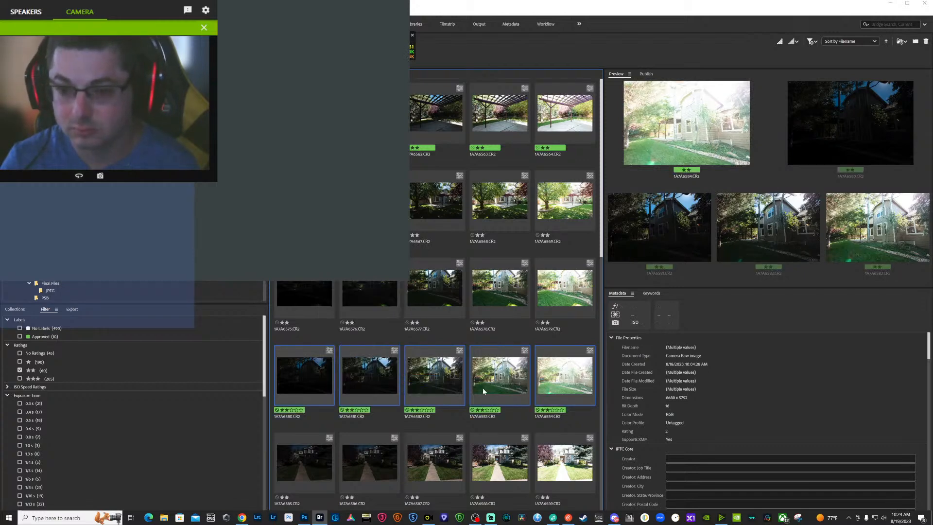
- Load the front-walkway brackets 1A7A6587.CR2, 1A7A6588.CR2 and 1A7A6589.CR2 as layers of one Photoshop document
scroll(547, 398, "down", 1)
left_click(547, 398)
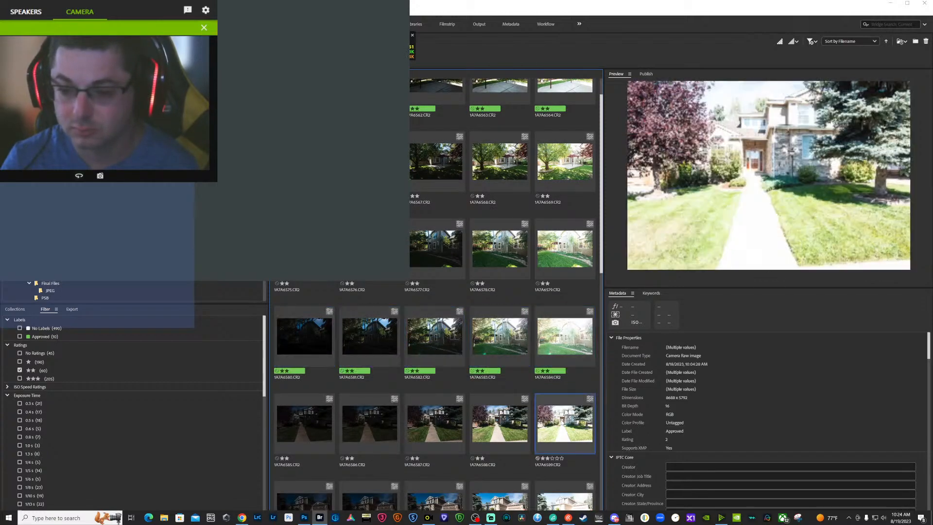
left_click(467, 418)
left_click(474, 421)
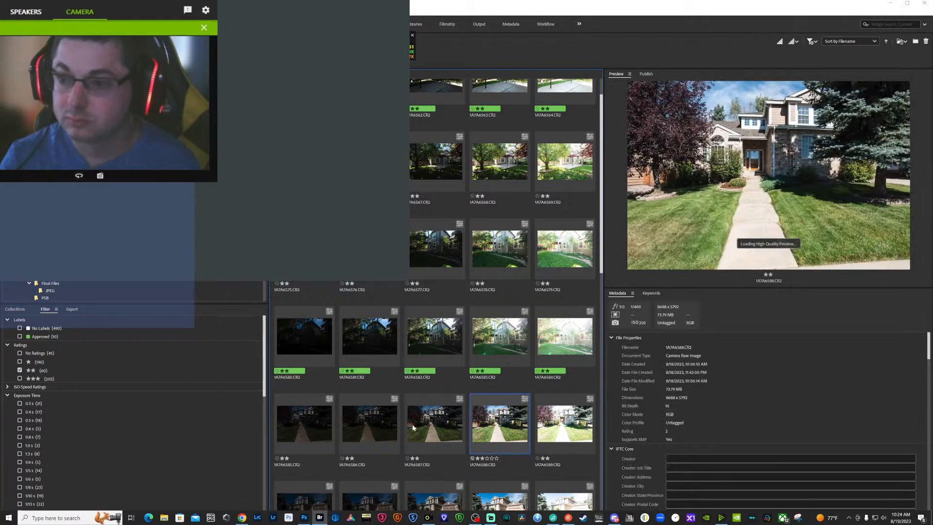
left_click(413, 424)
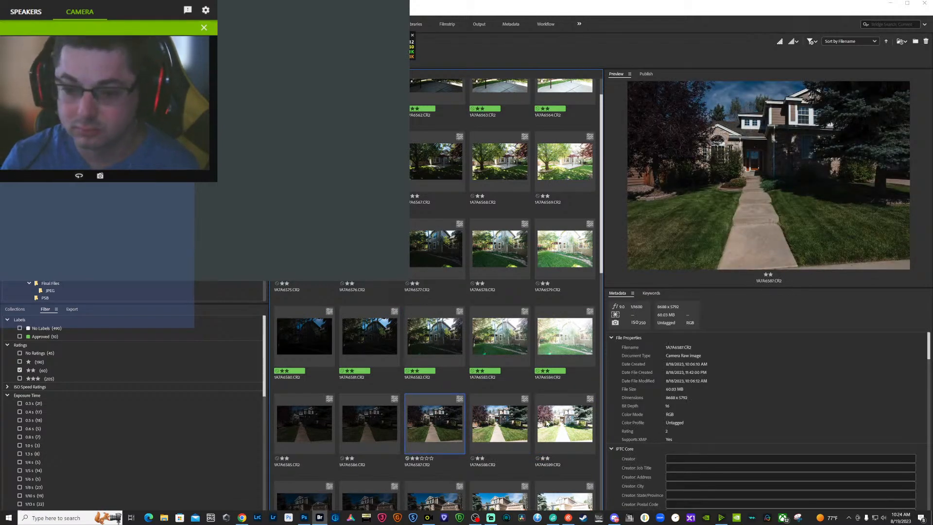
left_click(548, 422)
left_click(435, 423)
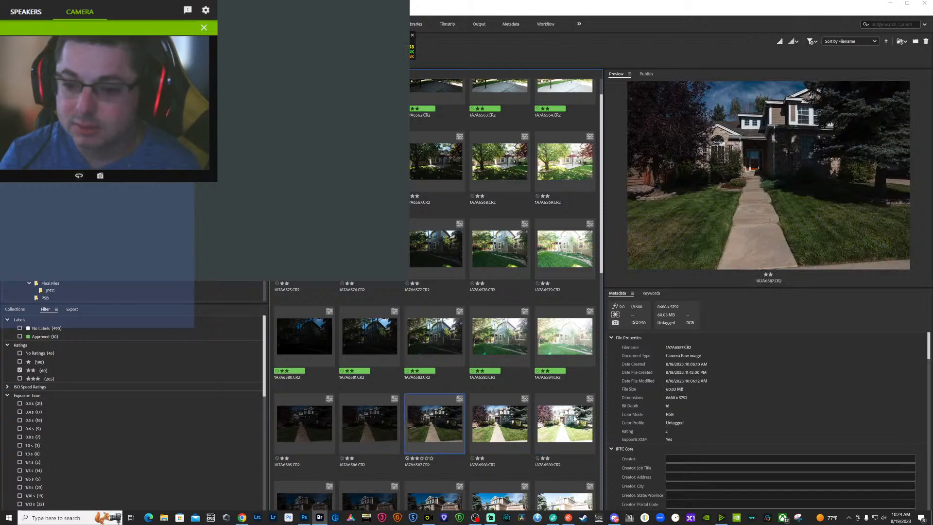
left_click(564, 422, "shift")
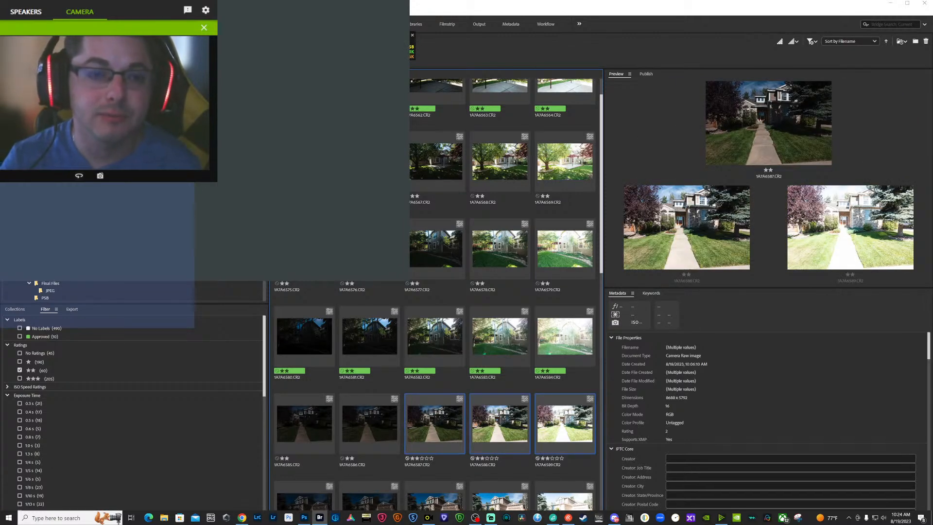
key("alt+Tab")
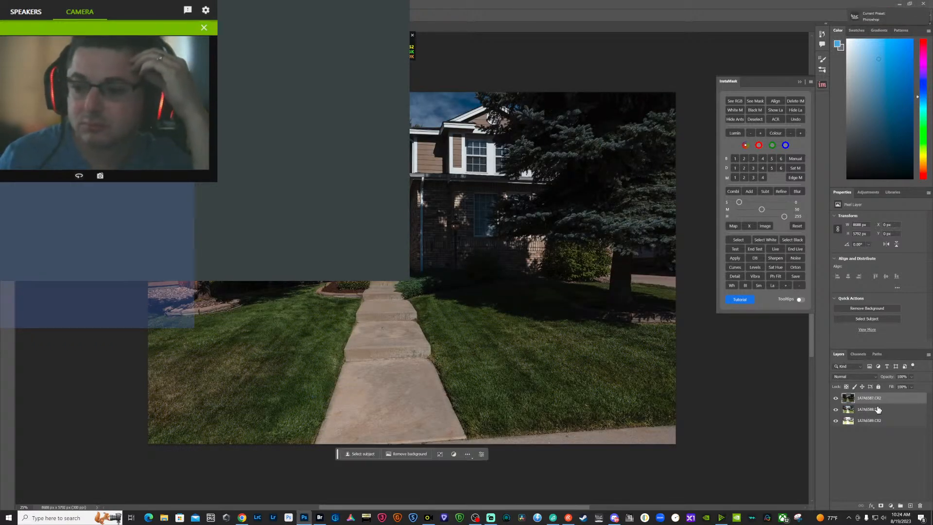
- Move layer 1A7A6588.CR2 to the bottom of the layer stack and align all three bracket layers with InstaMask
left_click_drag(872, 410, 878, 432)
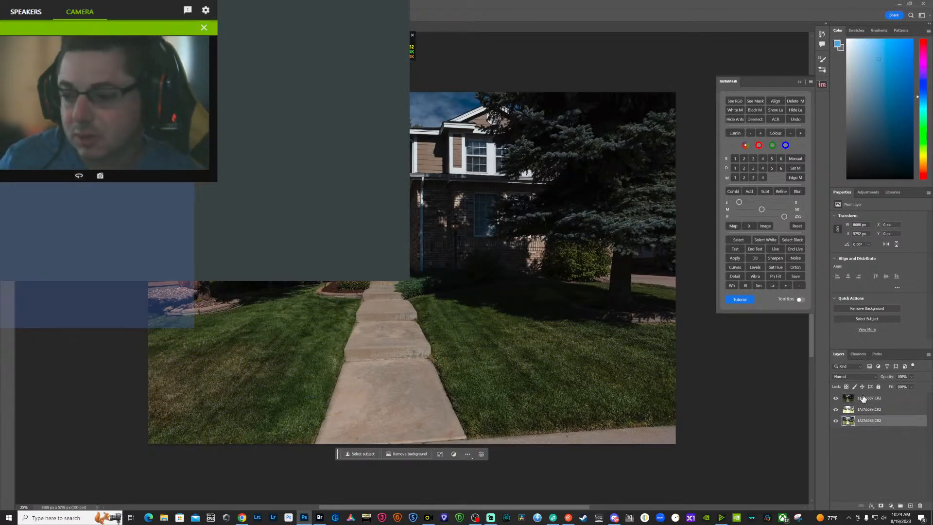
left_click_drag(863, 399, 888, 422)
left_click(886, 422, "shift")
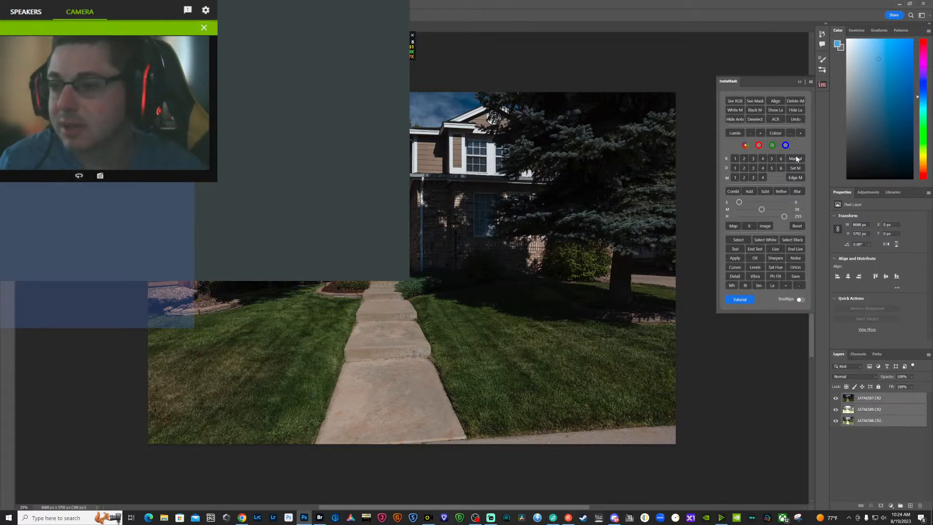
left_click(777, 102)
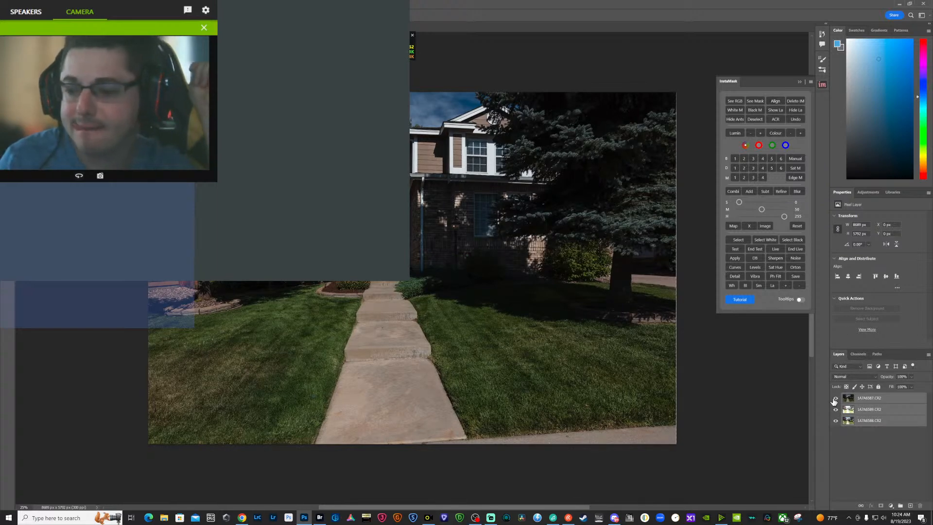
- Hide layer 1A7A6587.CR2, apply Camera Raw to 1A7A6589.CR2 with Exposure -1.00 and Contrast +26, and hide that layer as well
left_click(836, 399)
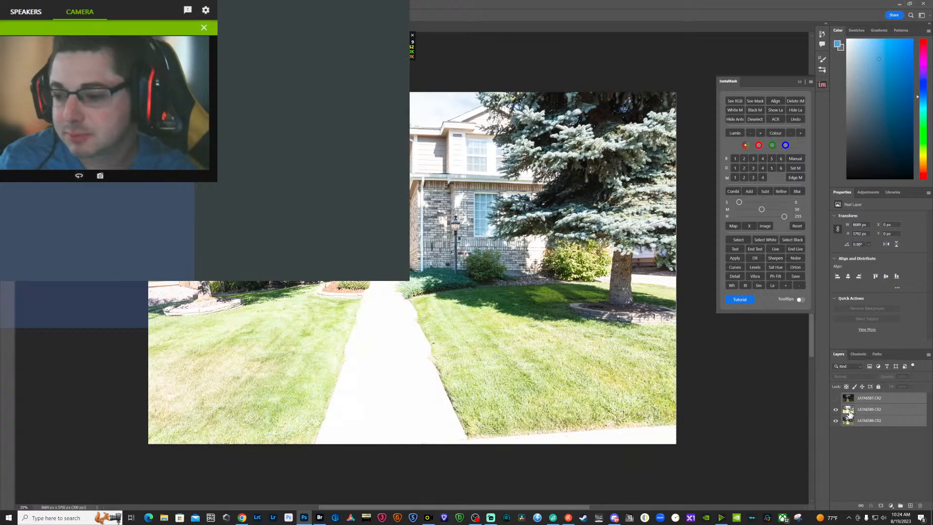
left_click(849, 411)
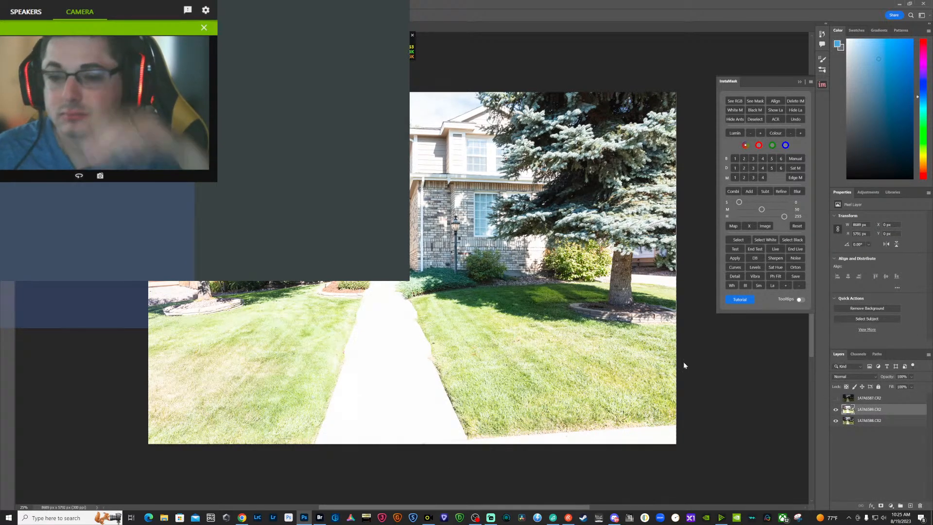
key("shift+ctrl+a")
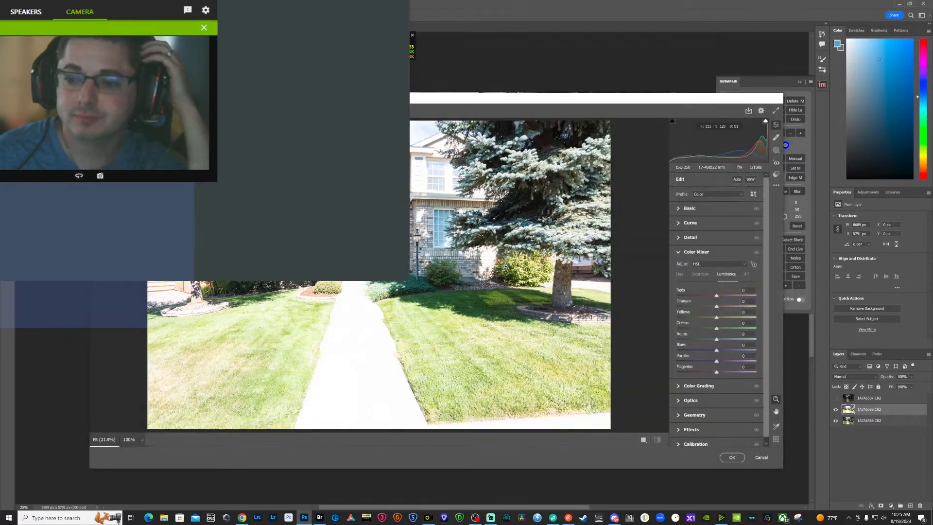
left_click(681, 209)
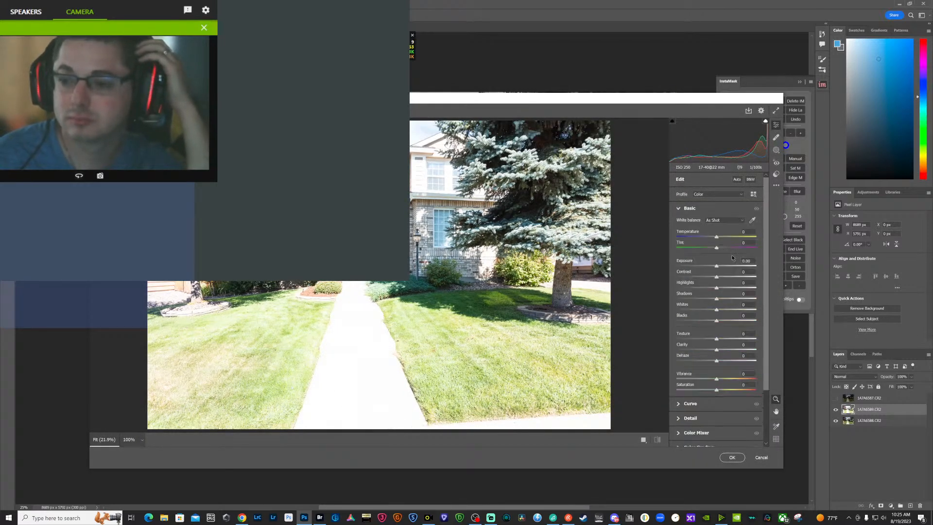
left_click(748, 261)
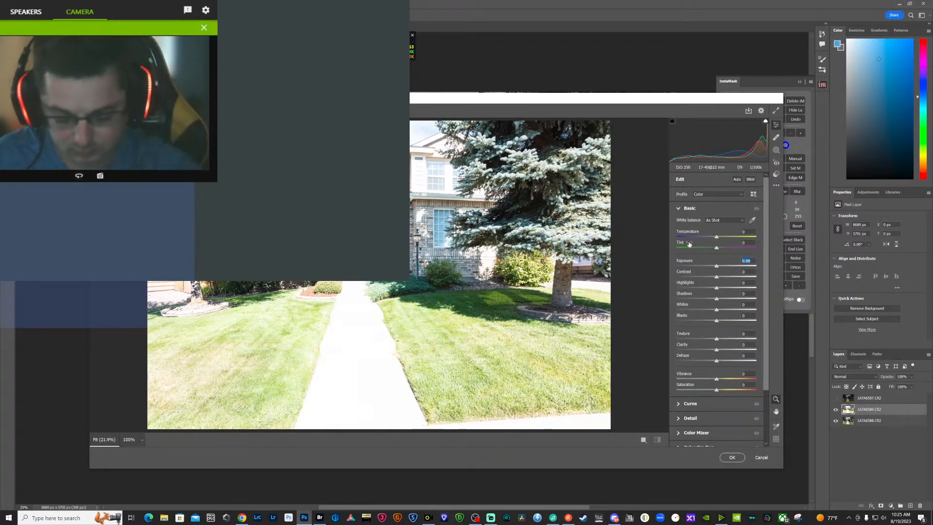
type("-")
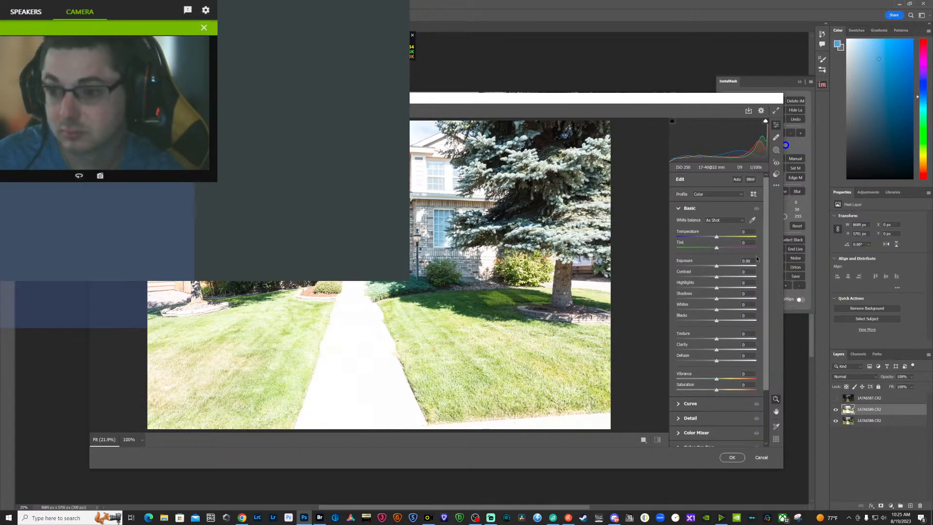
type("-")
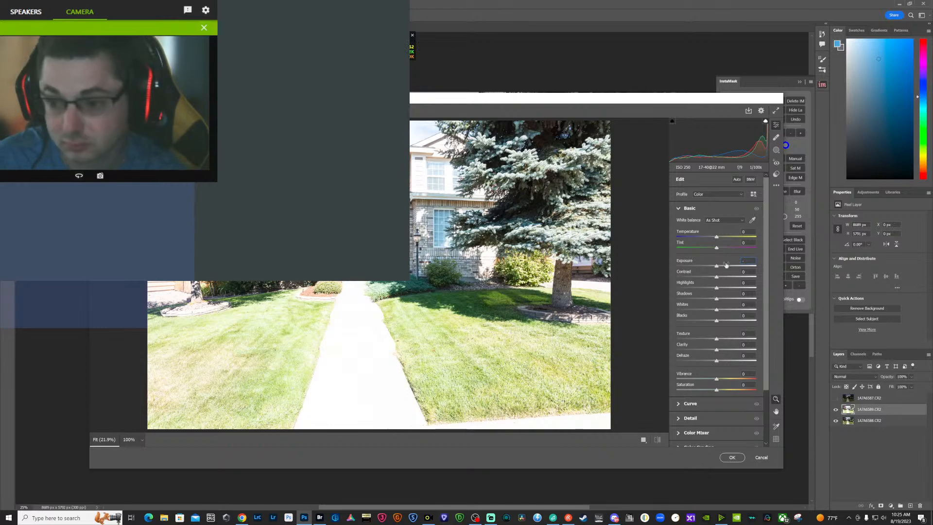
type("1")
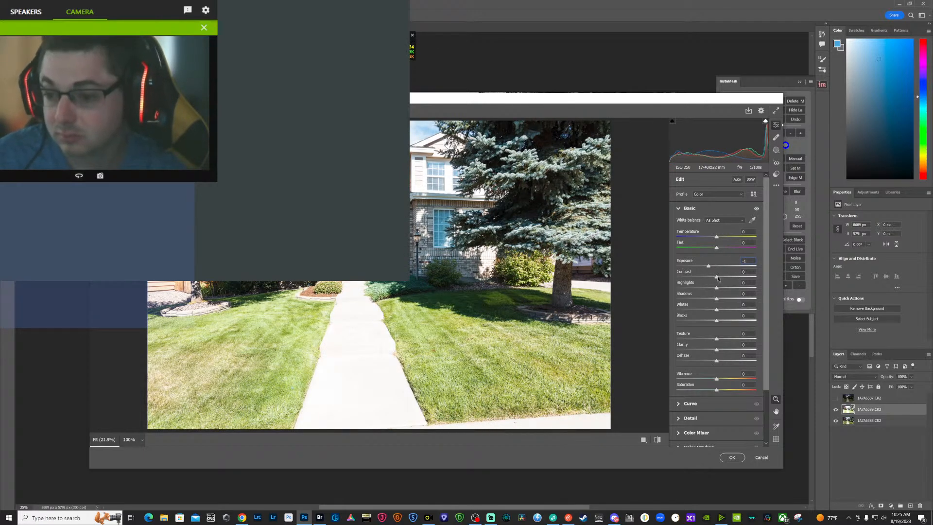
left_click_drag(717, 276, 730, 275)
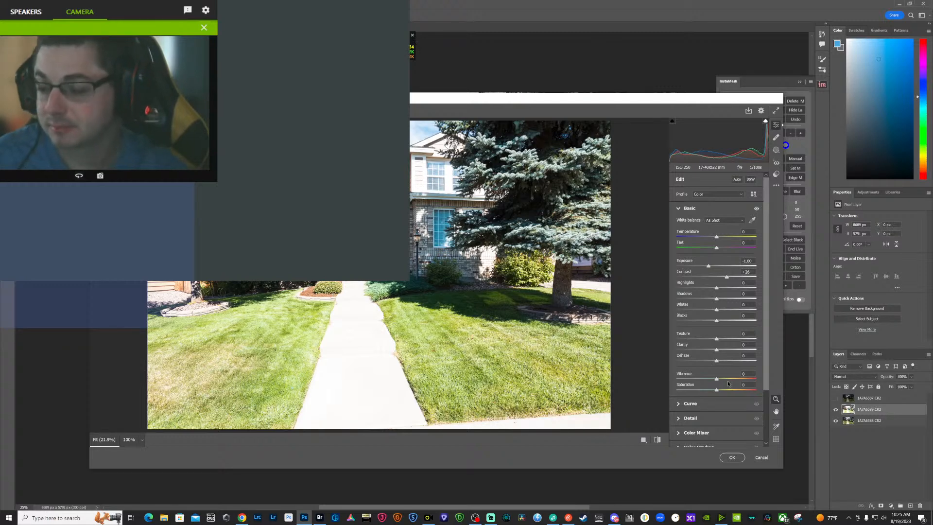
left_click(731, 457)
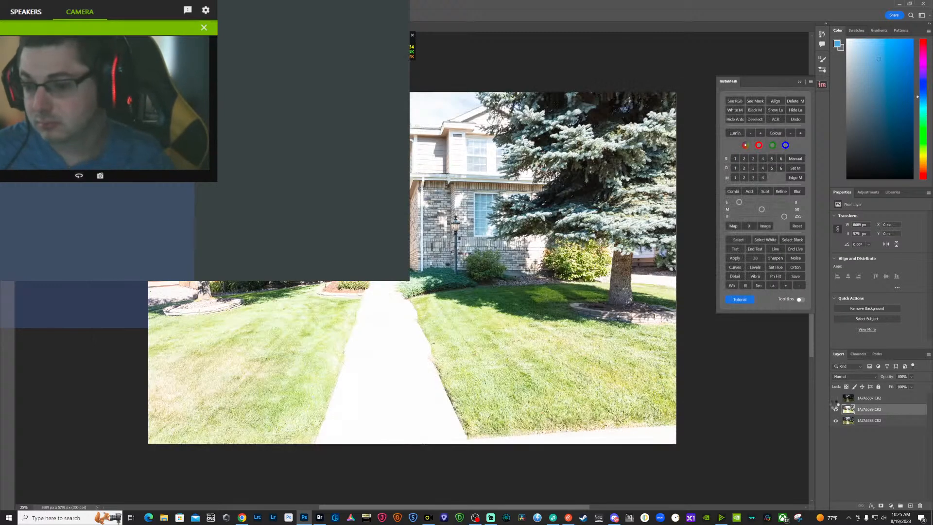
left_click(835, 410)
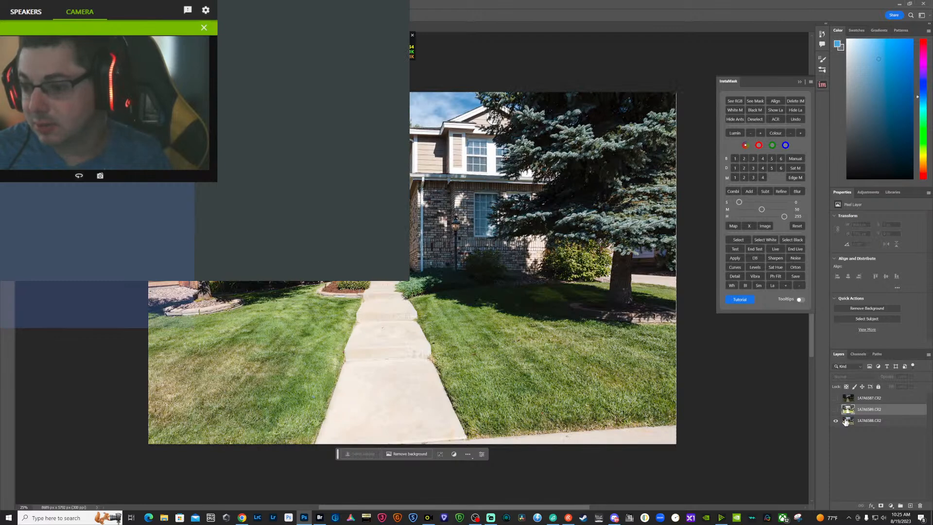
- Show the 1A7A6589.CR2 layer and mask it with an InstaMask Darks 3 luminosity selection made from the base layer 1A7A6588.CR2
left_click(848, 420)
left_click(754, 168)
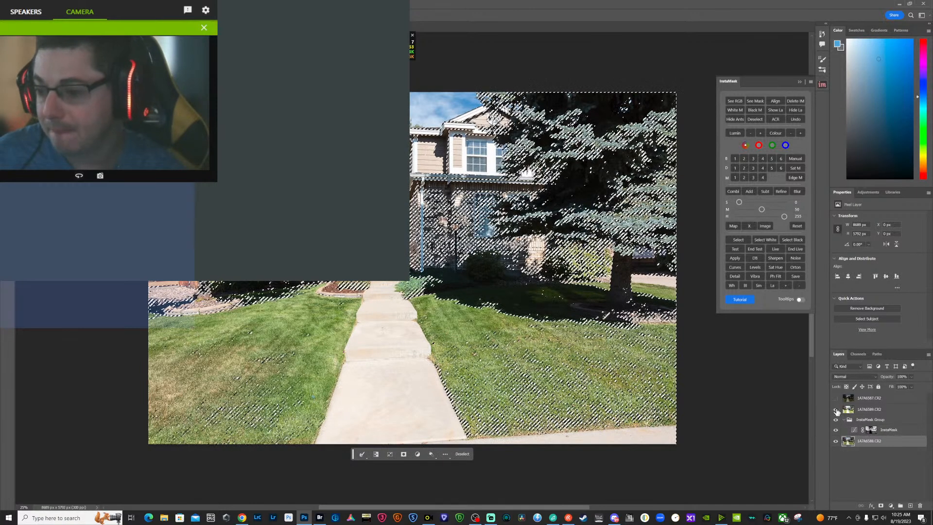
left_click(835, 409)
left_click(870, 409)
left_click(881, 507)
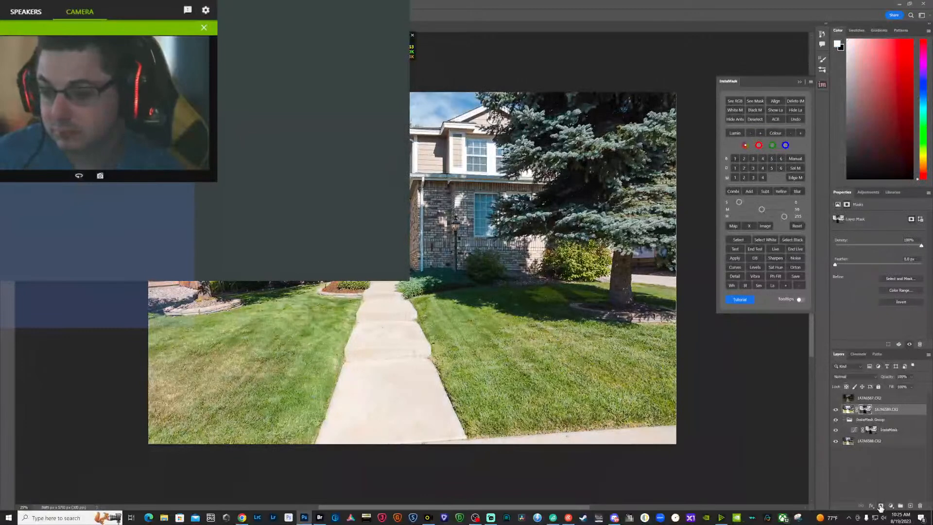
- Show the 1A7A6587.CR2 layer, set its opacity to 80%, and create a hidden duplicate of it
left_click(835, 399)
left_click(848, 399)
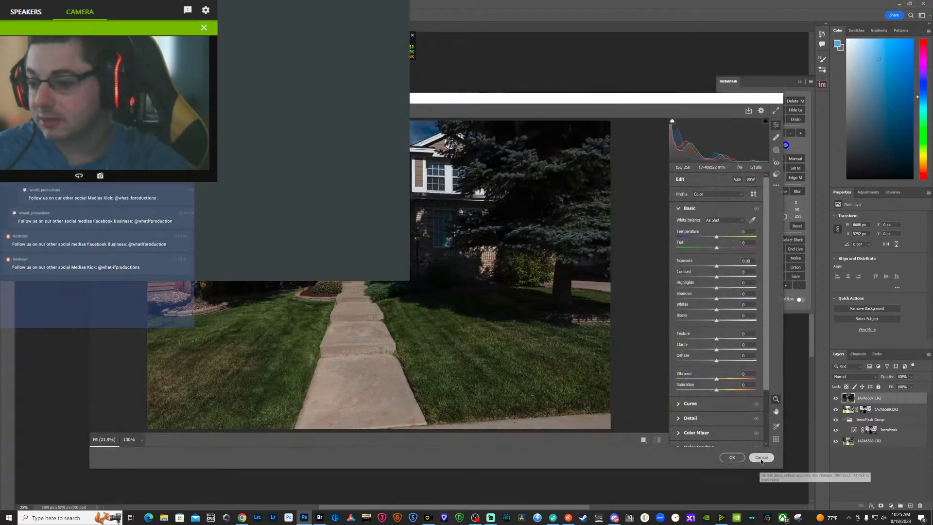
left_click(761, 458)
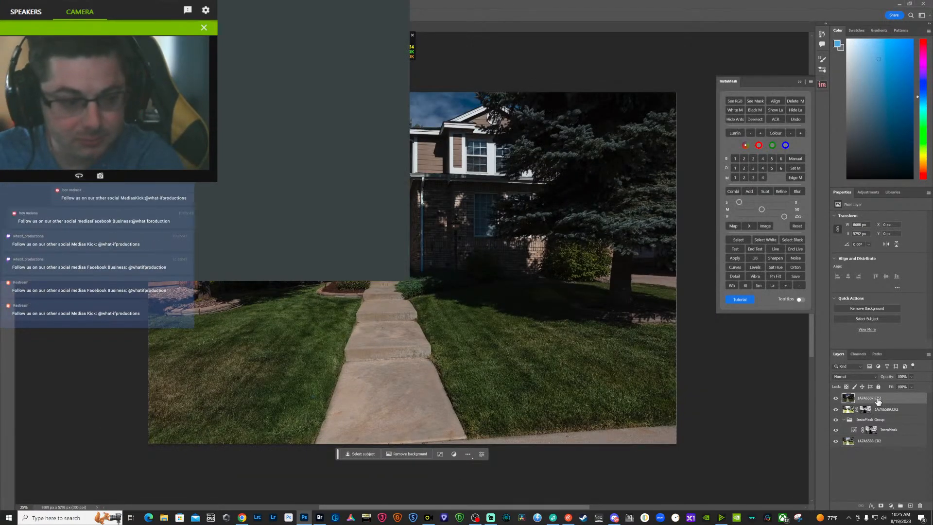
key("8")
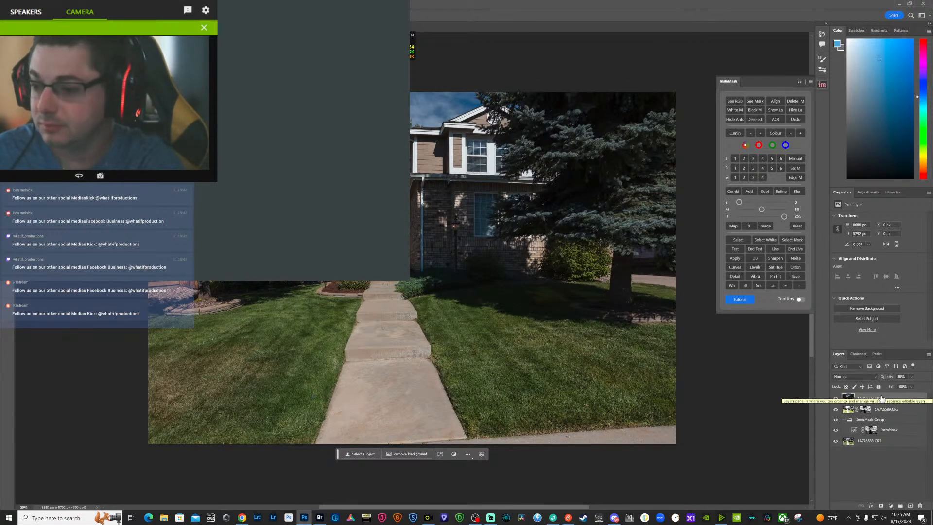
key("ctrl+j")
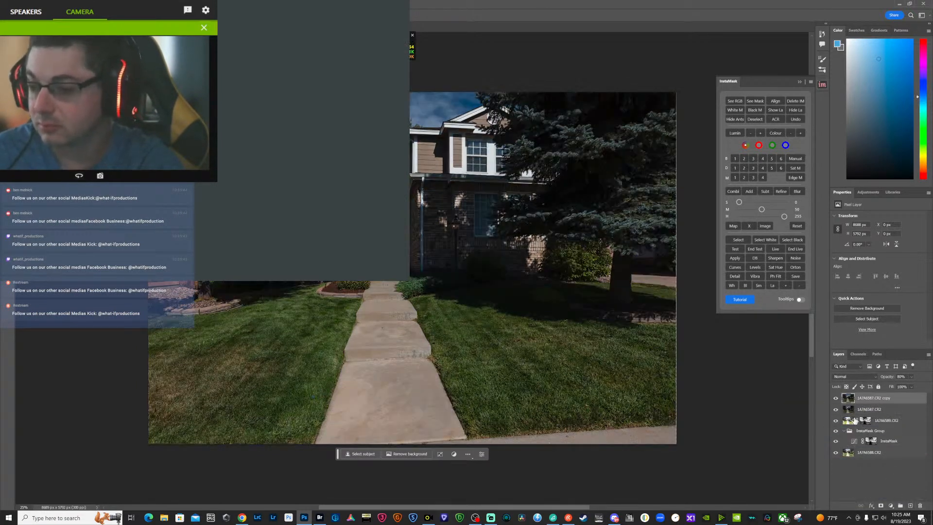
left_click(836, 398)
- Apply Camera Raw adjustments to the original 1A7A6587.CR2 layer with exposure +1.00 and contrast -23
left_click(849, 411)
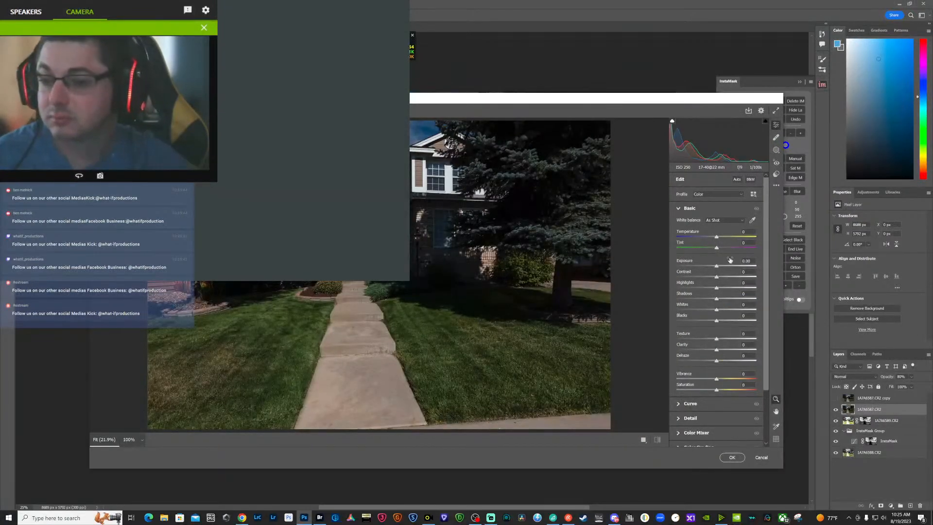
left_click(743, 258)
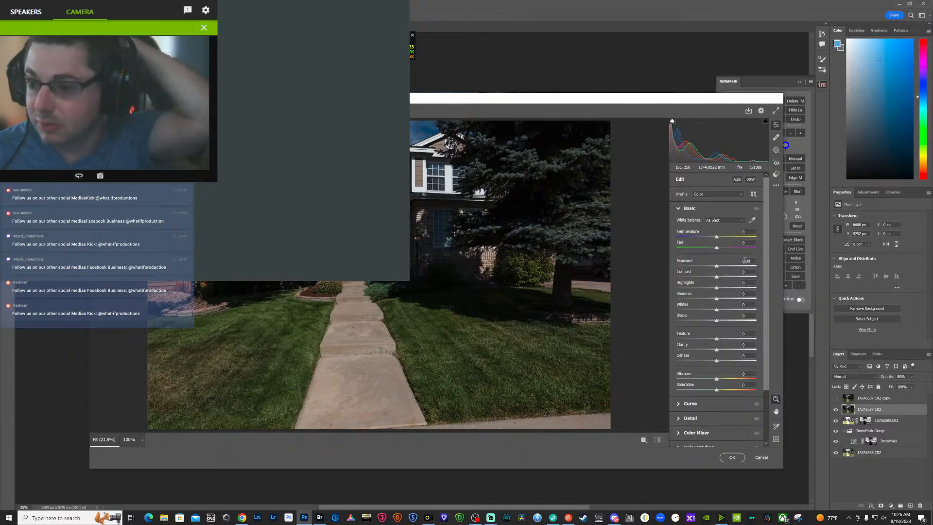
type("1")
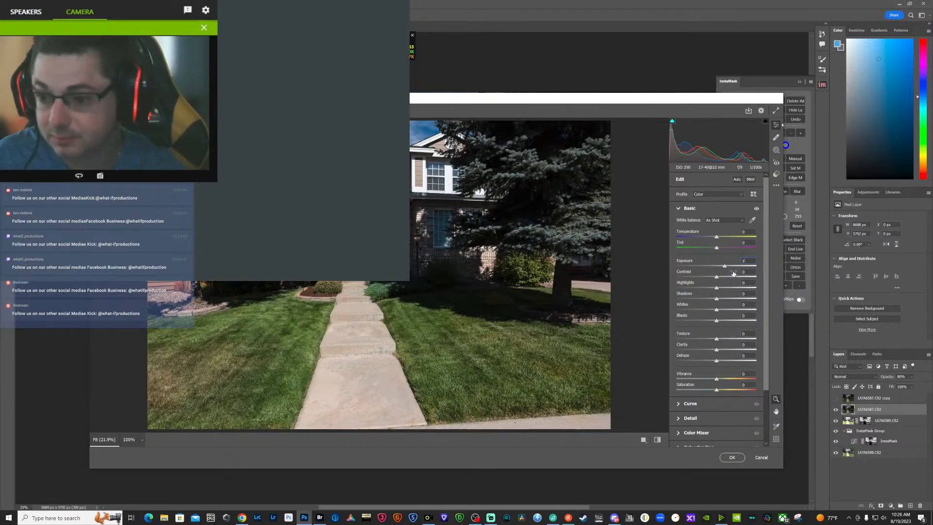
type("-")
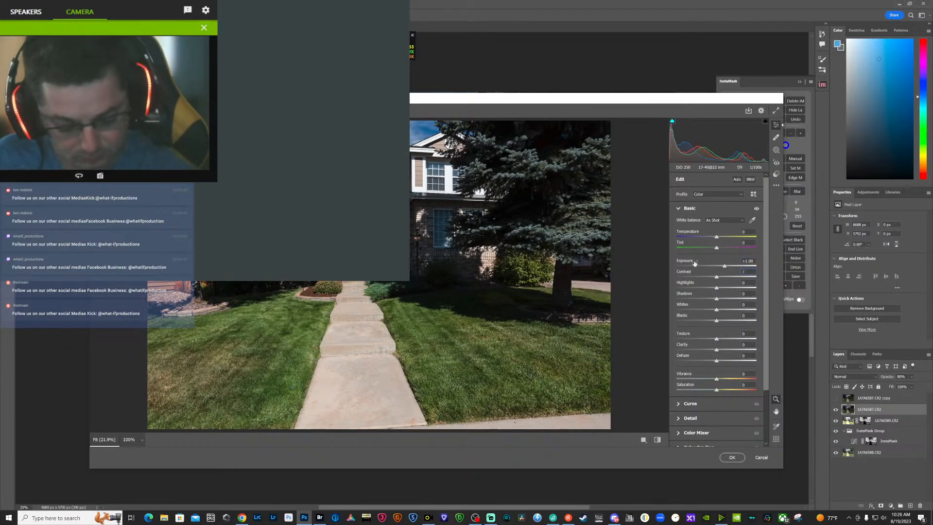
type("23")
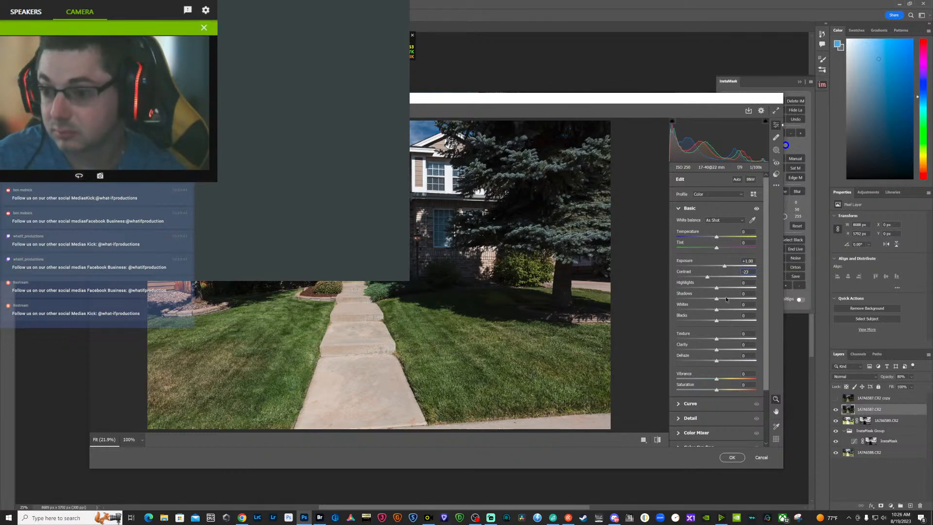
left_click(732, 457)
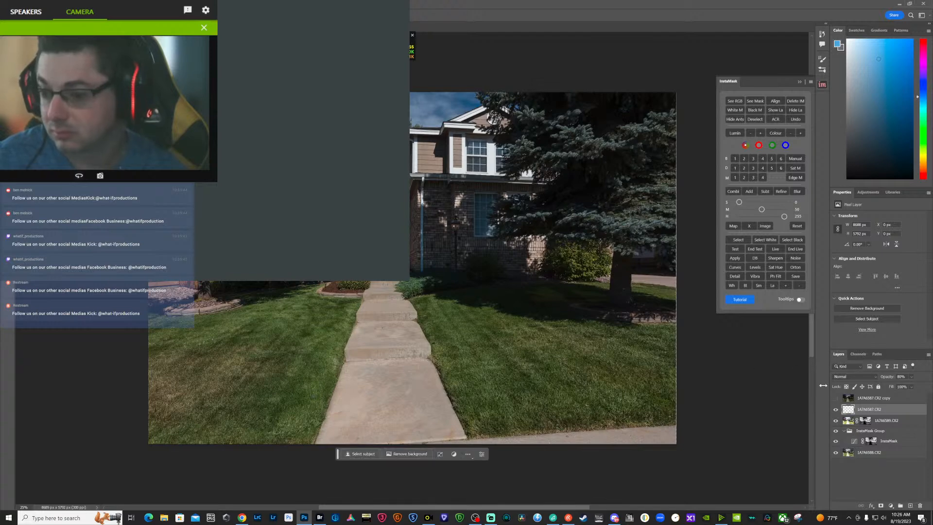
- Hide 1A7A6587.CR2 and merge the layers from 1A7A6589.CR2 down to 1A7A6588.CR2 into a new layer, keeping the originals
left_click(836, 409)
left_click(845, 421)
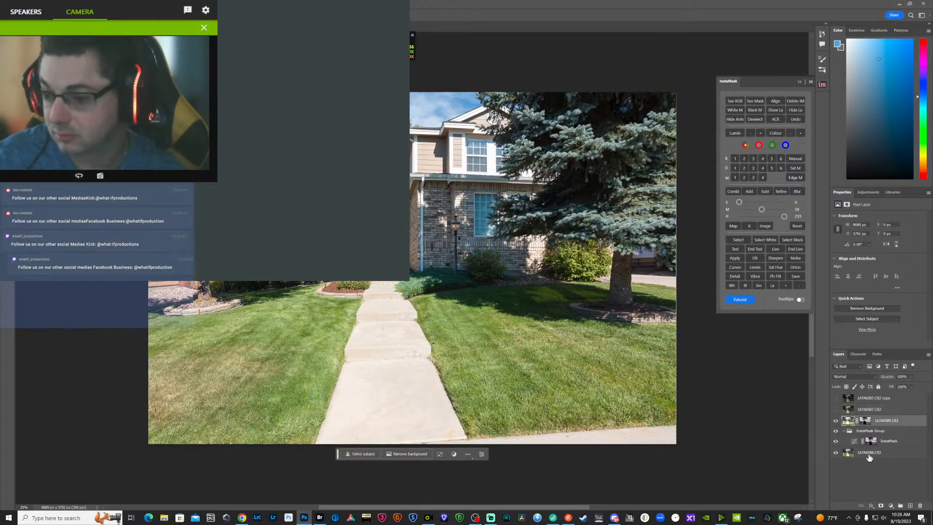
left_click(866, 452, "shift")
right_click(864, 454)
left_click(882, 380, "alt")
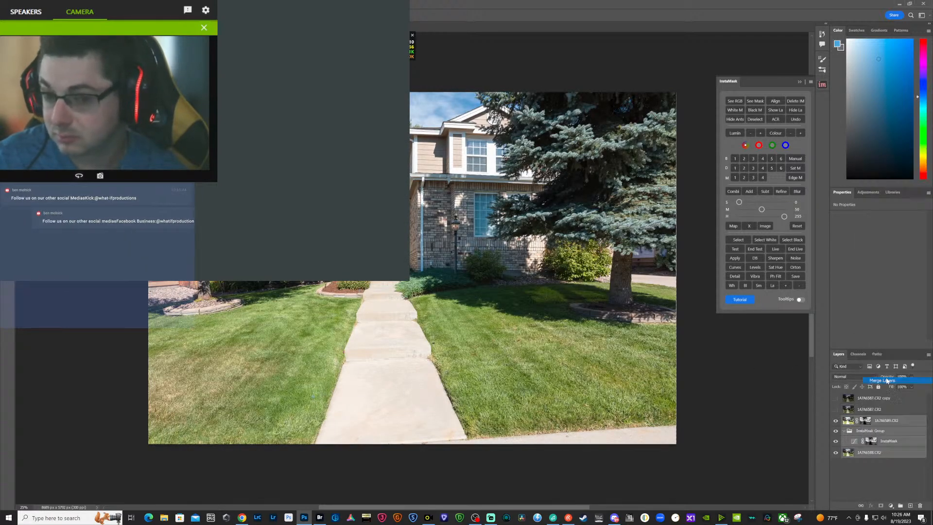
left_click(835, 411)
left_click(837, 412)
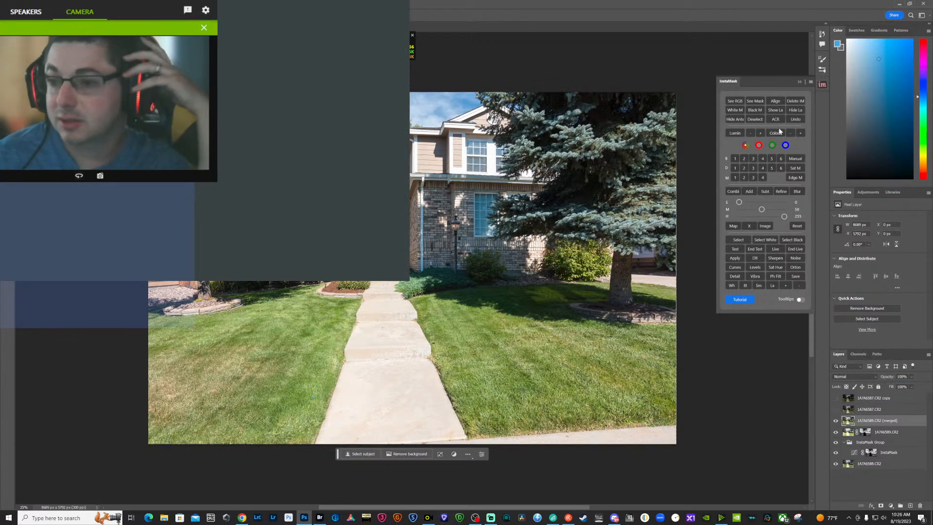
- Show the 1A7A6587.CR2 layer and mask it with a luminosity selection from an InstaMask Brights 3 mask
left_click(754, 159)
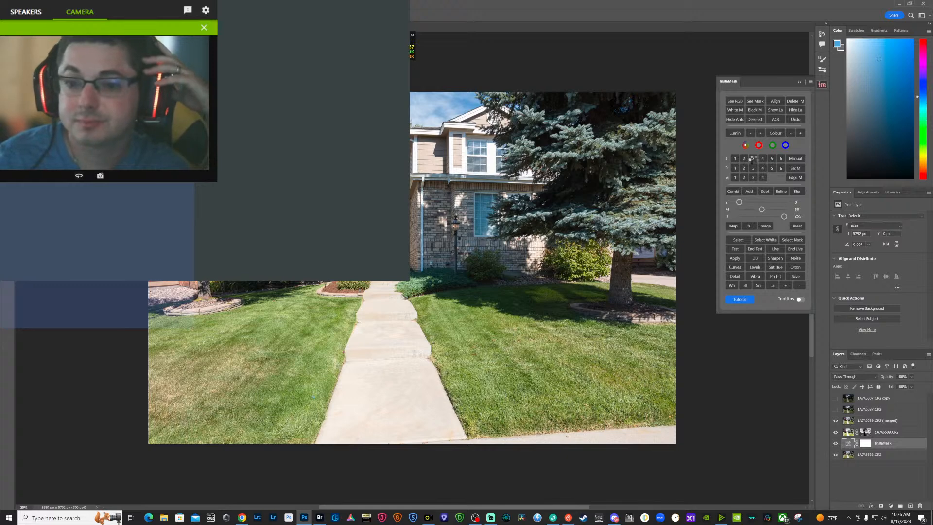
left_click(753, 159)
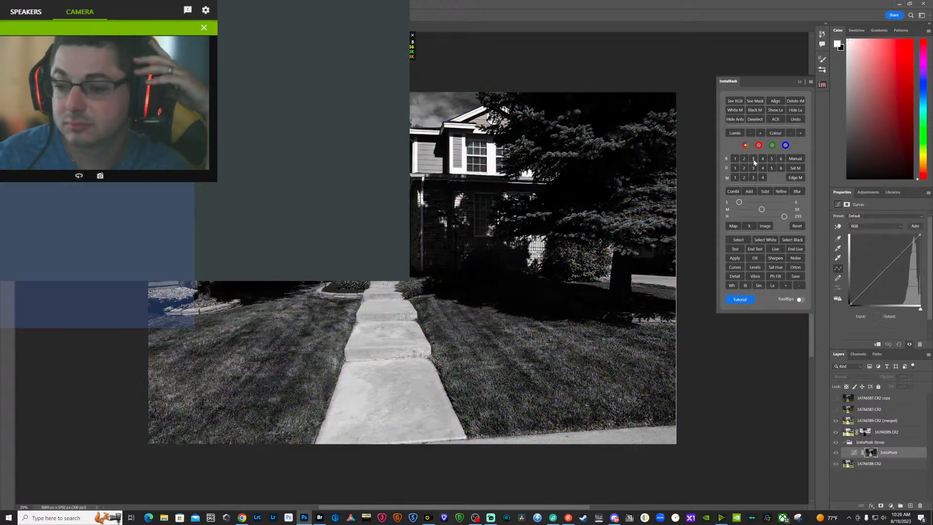
left_click(881, 466)
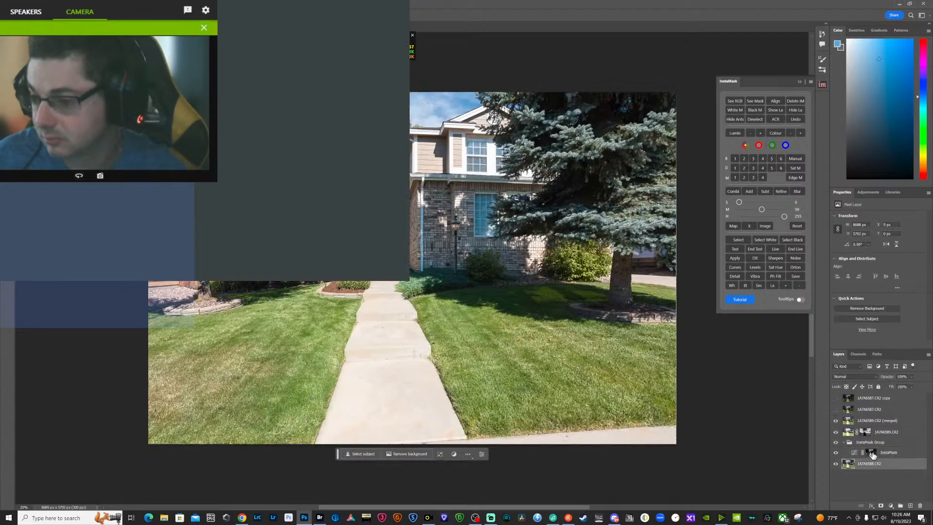
left_click(872, 453, "ctrl")
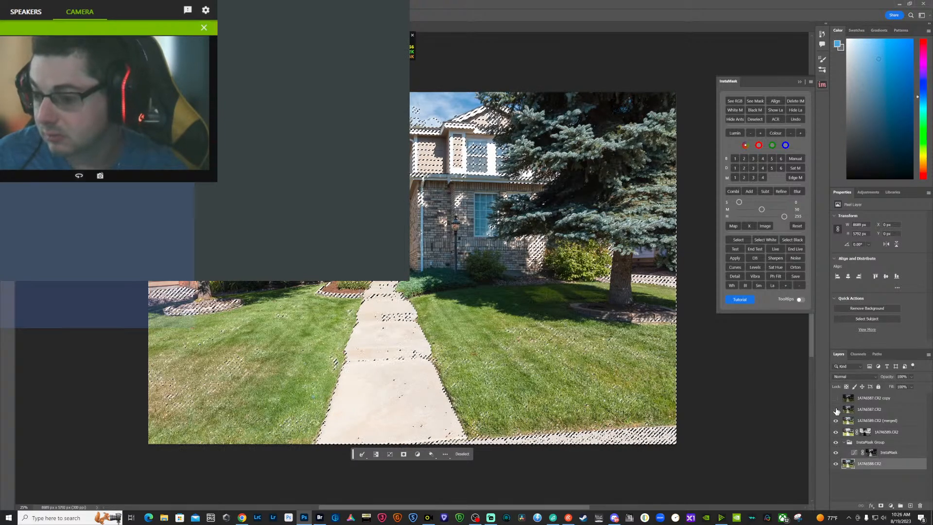
left_click(836, 409)
left_click(881, 506)
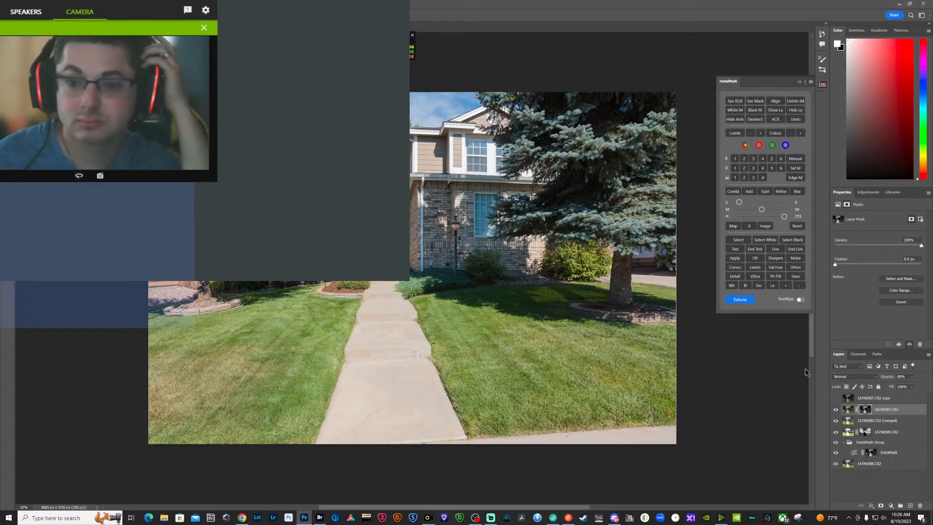
- Lower the highlights of the 1A7A6587.CR2 layer's image to about -18 with Camera Raw
left_click(848, 410)
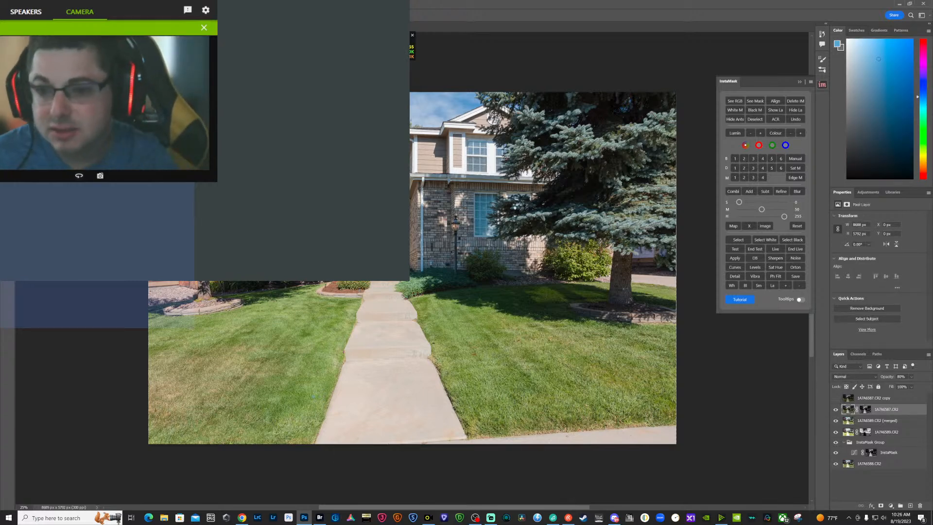
key("ctrl+shift+a")
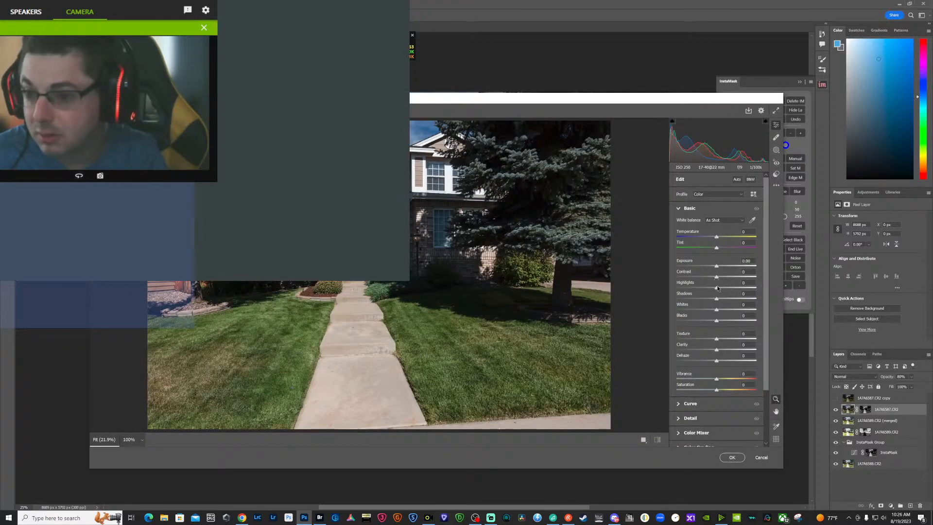
left_click_drag(717, 288, 715, 289)
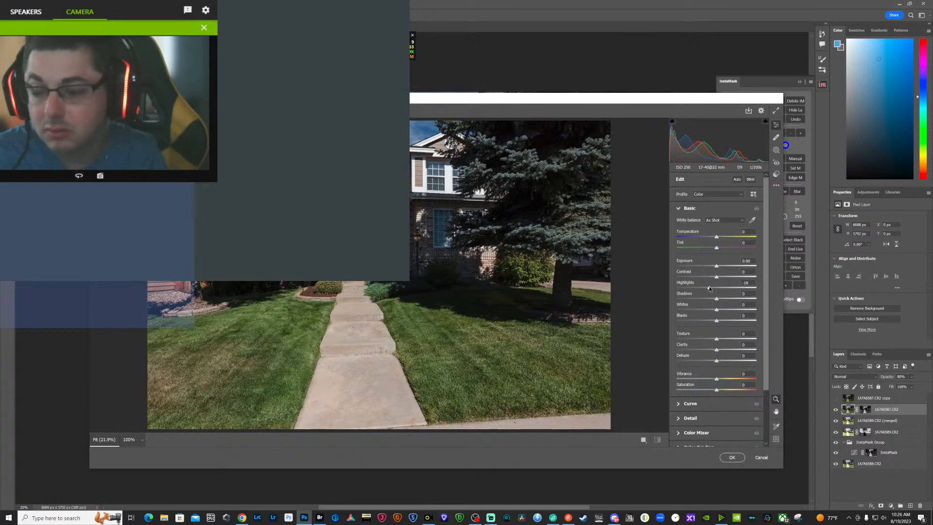
left_click(731, 457)
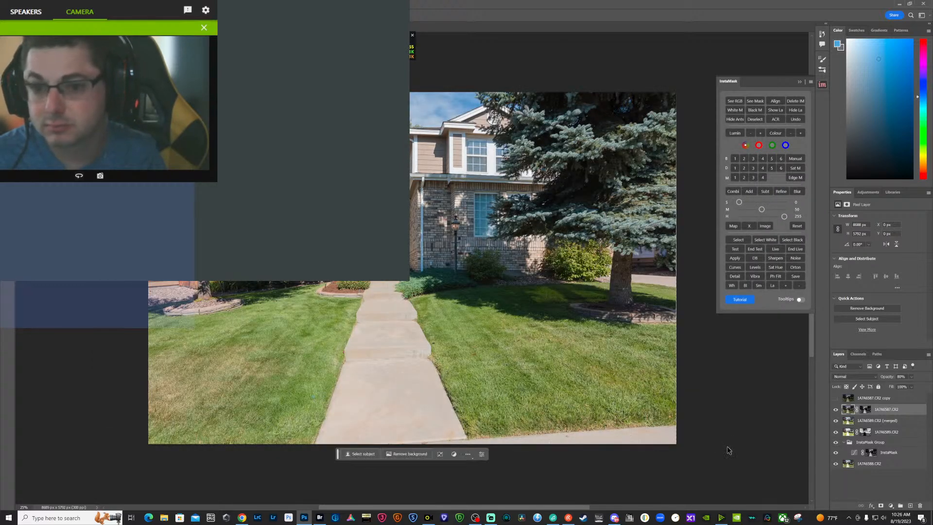
- Merge the blended exposure layers into a new layer at the top of the stack while keeping the originals
left_click(836, 398)
left_click(836, 398)
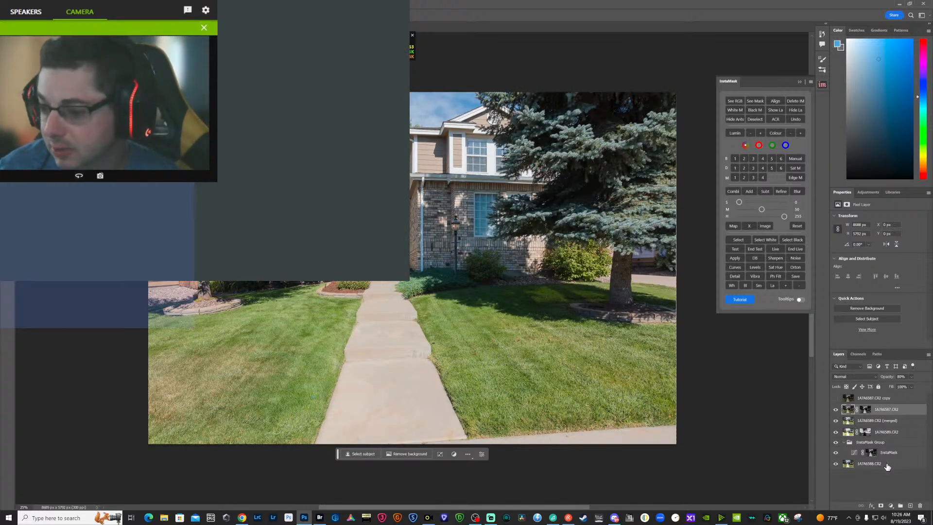
left_click(888, 466, "shift")
right_click(892, 403)
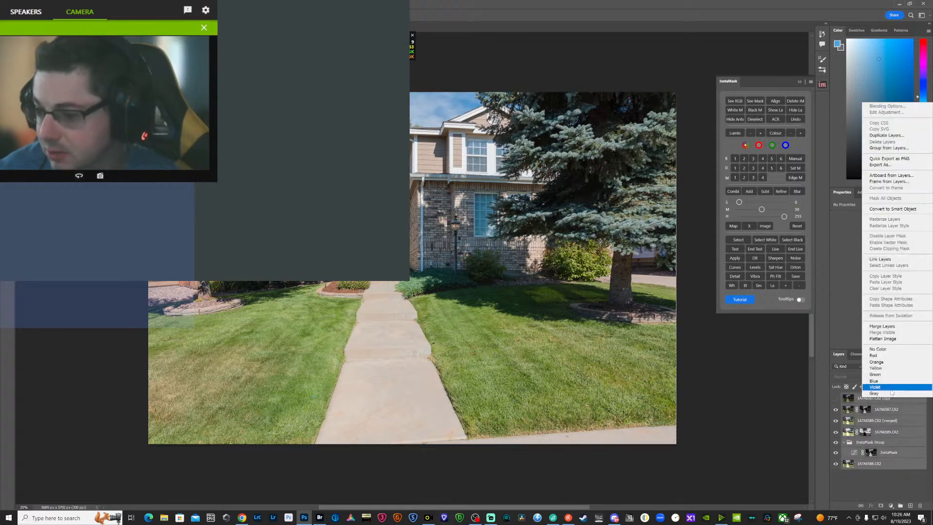
left_click(891, 326, "alt")
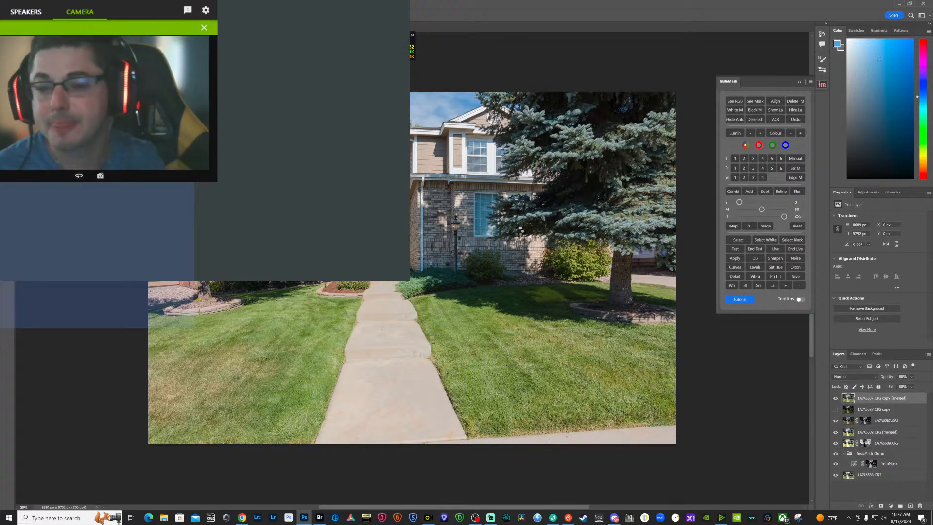
- Adjust the new merged layer in Camera Raw: exposure +0.64, contrast +21, highlights -85, shadows +48, and blacks +39
key("ctrl+shift+a")
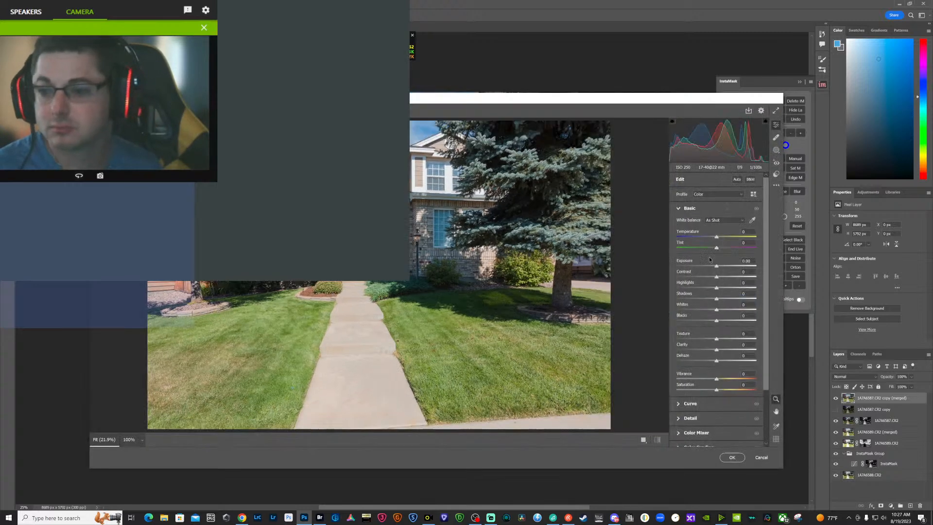
left_click_drag(717, 278, 724, 277)
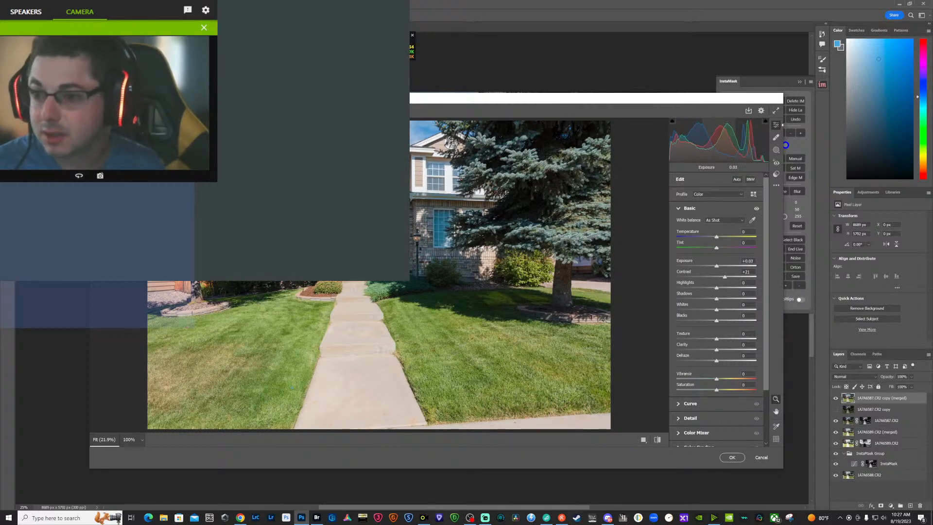
left_click_drag(715, 141, 733, 148)
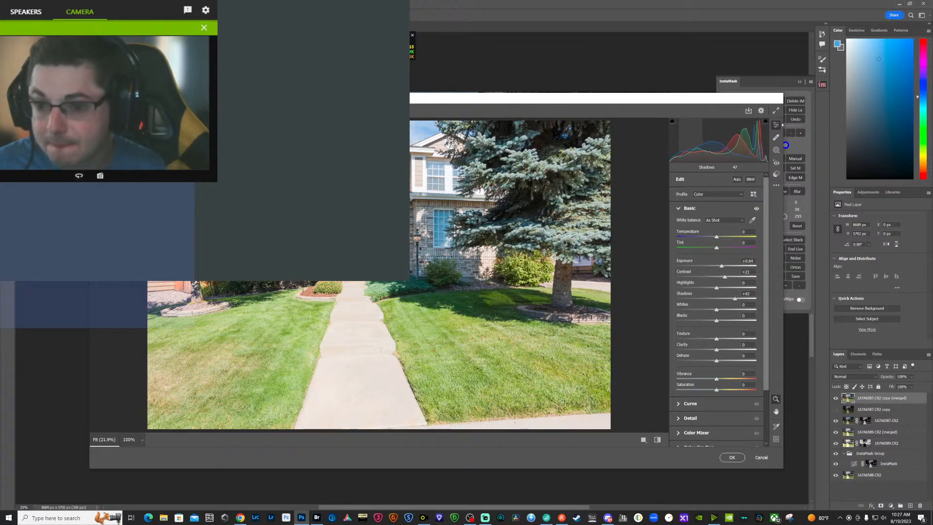
left_click_drag(729, 145, 696, 133)
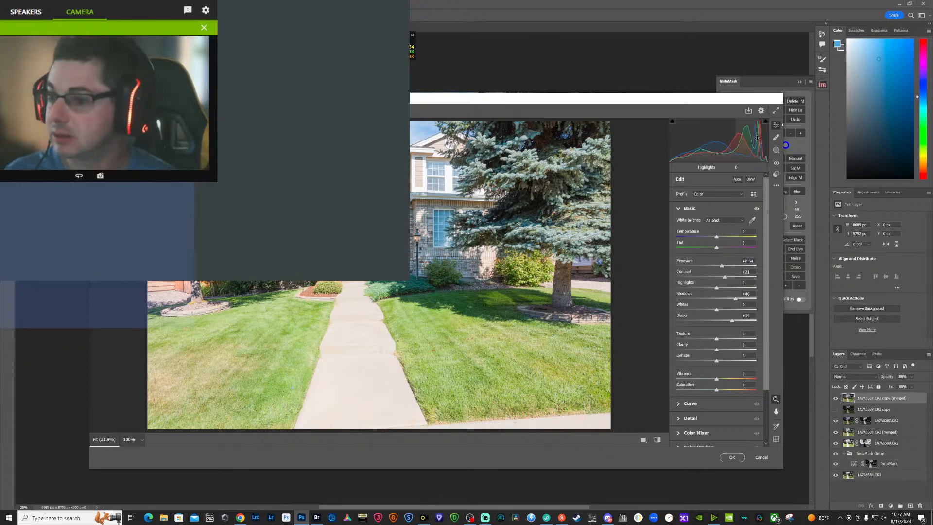
left_click_drag(716, 287, 688, 288)
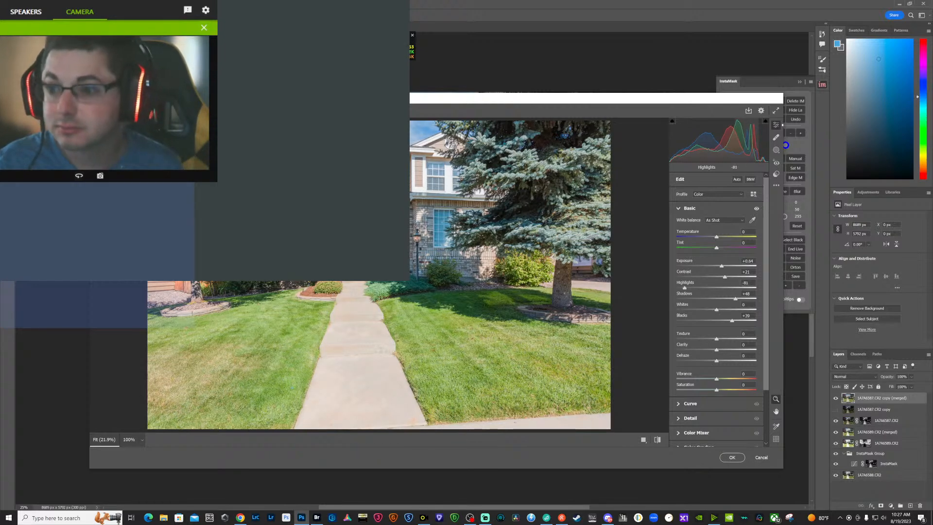
left_click_drag(684, 288, 682, 287)
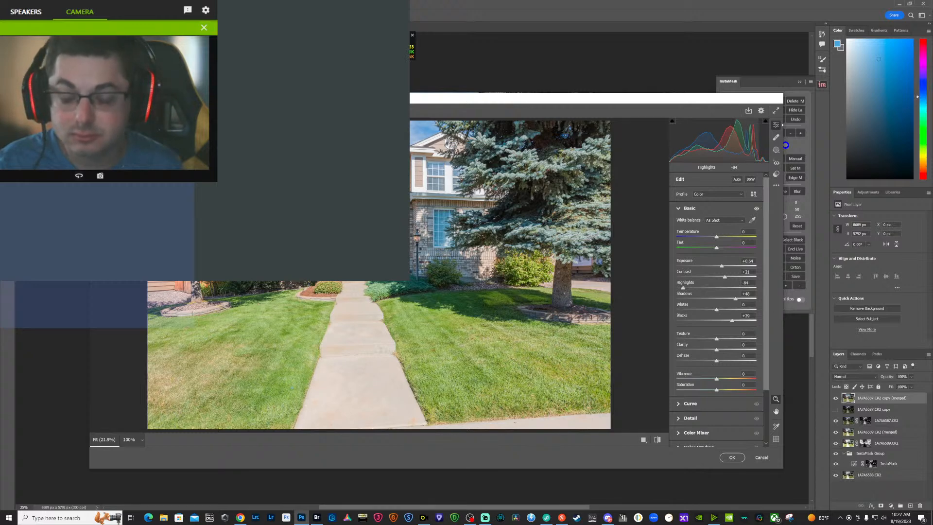
left_click_drag(683, 288, 683, 288)
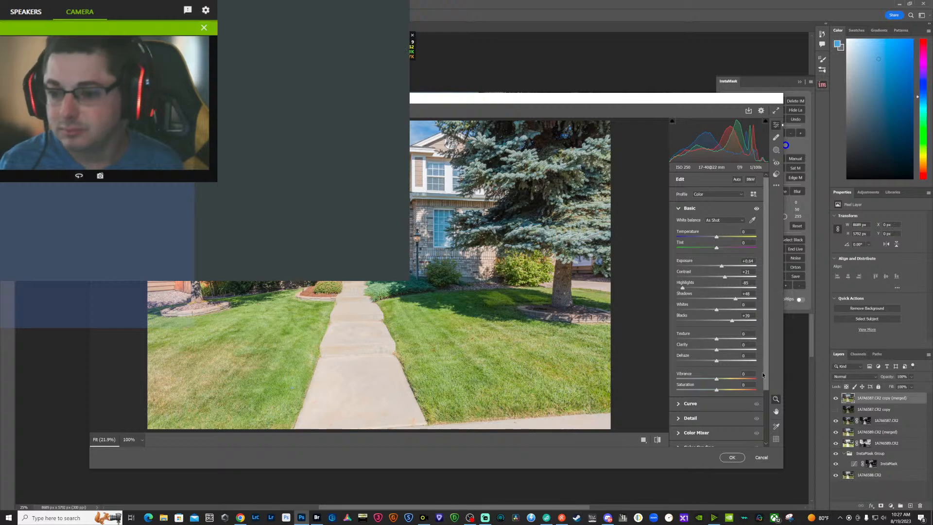
- Sharpen the merged layer in Camera Raw with sharpening about 81 and sharpening masking about 64
left_click(681, 419)
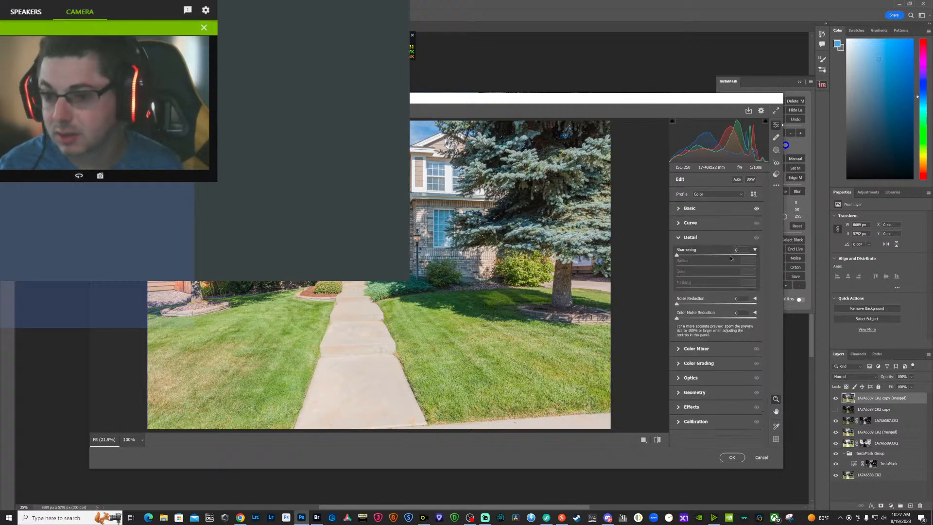
left_click_drag(677, 256, 719, 255)
key("alt")
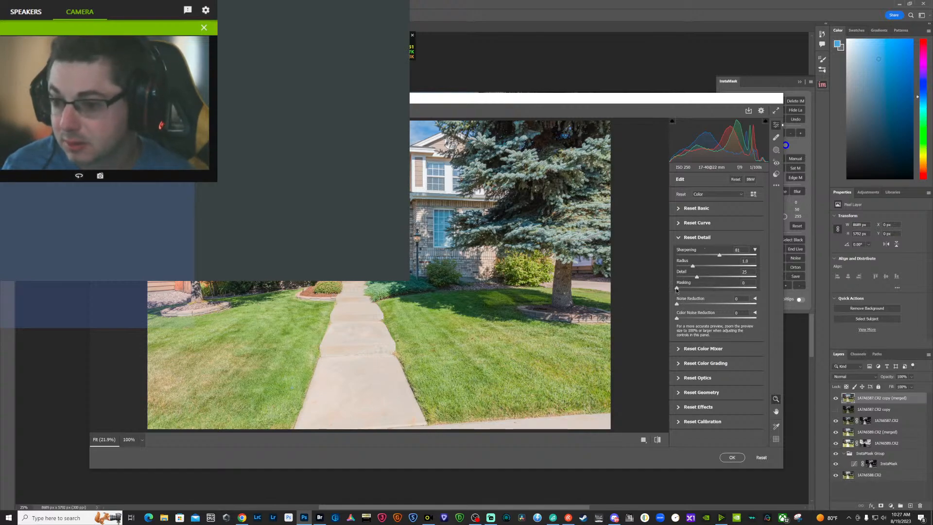
left_click_drag(676, 288, 727, 291)
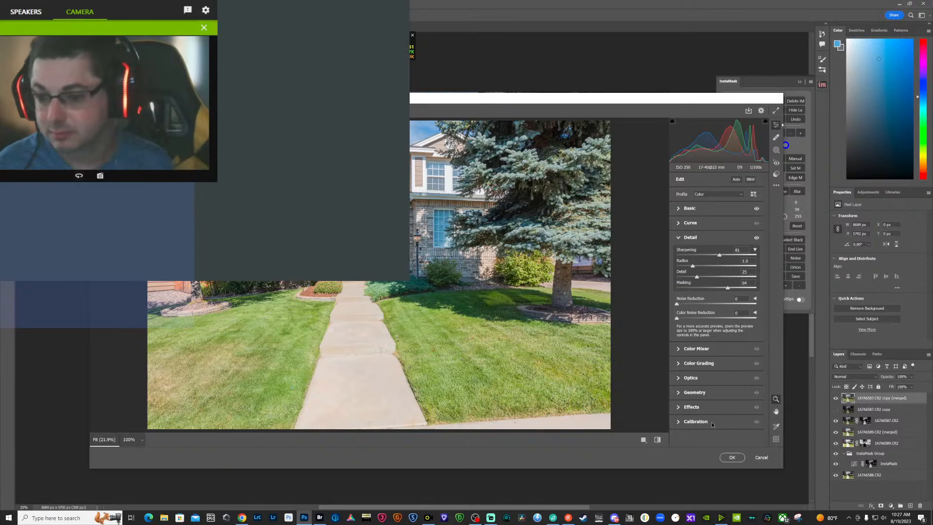
left_click(678, 395)
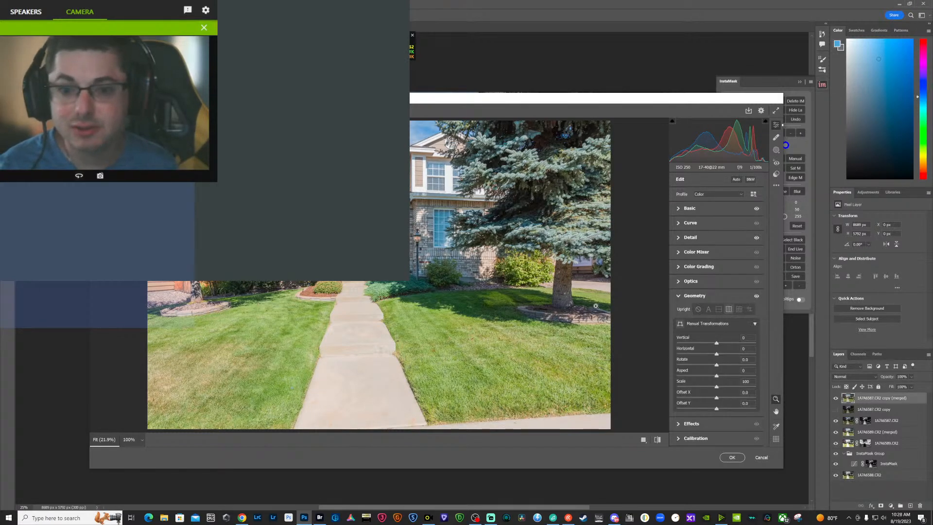
- Darken the lawn and spruce colours with the Color Mixer's targeted luminance adjustment, taking greens to about -9 and blues to about -11
left_click(679, 253)
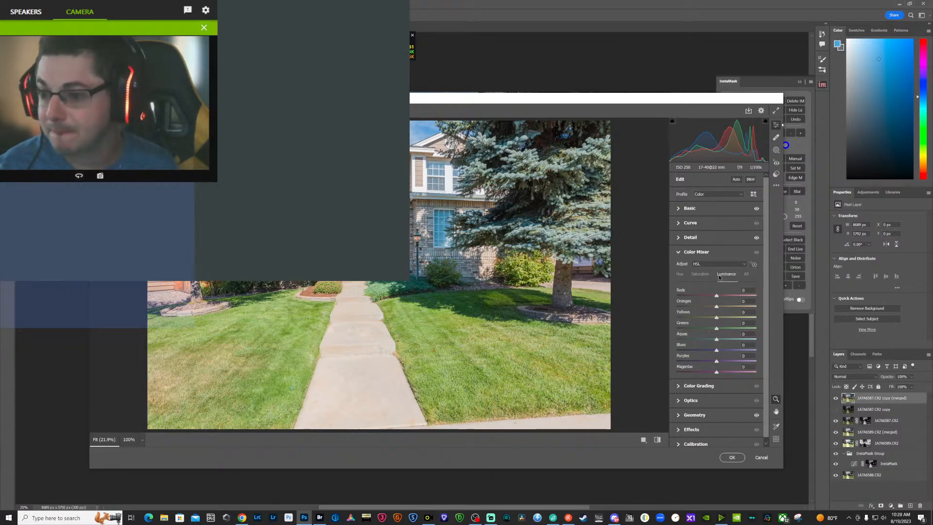
left_click(753, 263)
left_click_drag(533, 342, 502, 342)
left_click_drag(533, 343, 533, 343)
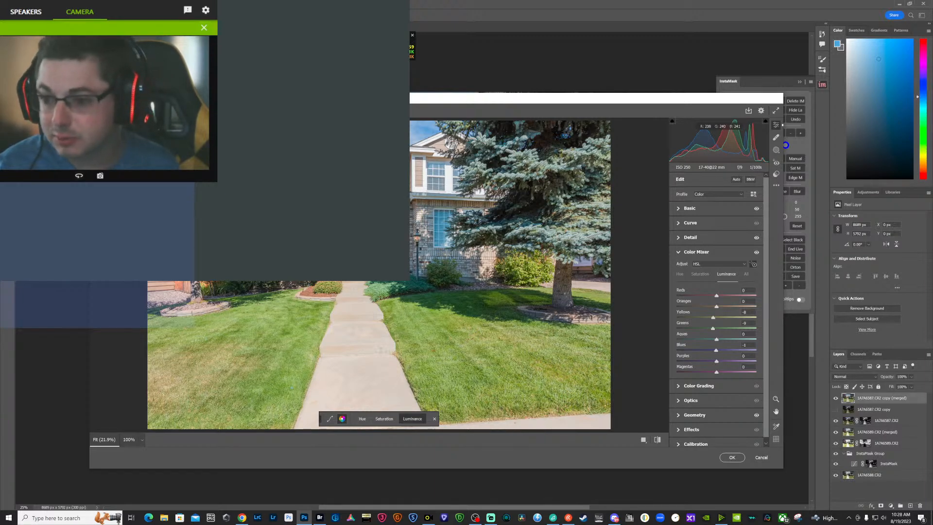
left_click_drag(561, 239, 551, 239)
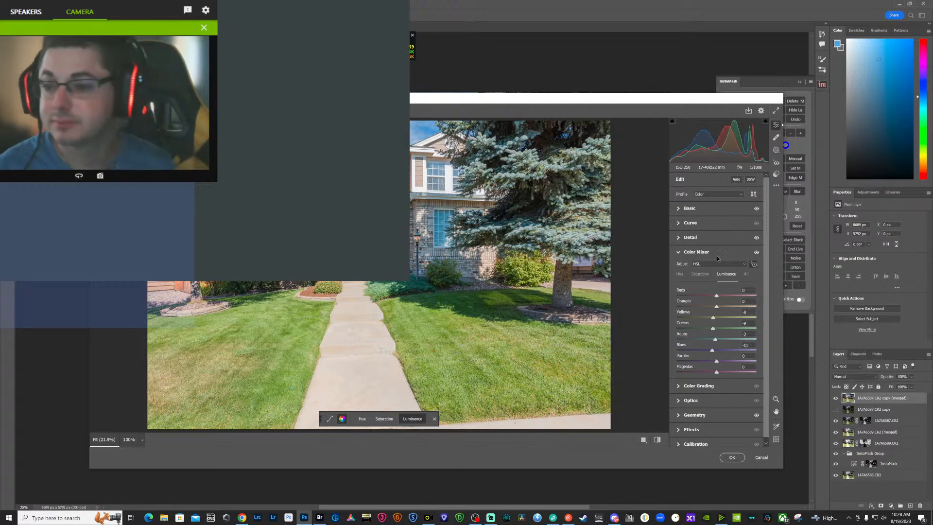
- Boost colour saturation with the targeted adjustment on the lawn and spruce: reds +9, yellows +4, greens +11, blues +1, and magentas +2
left_click(701, 274)
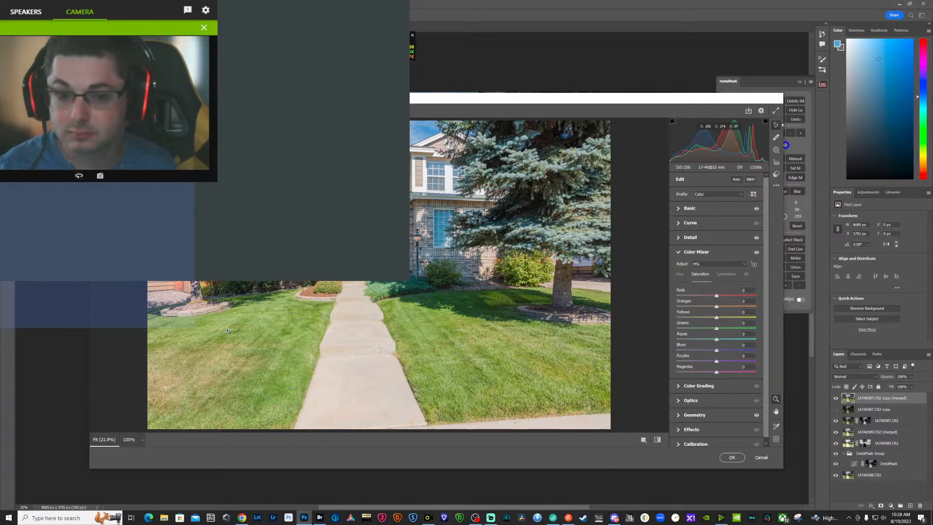
left_click(754, 265)
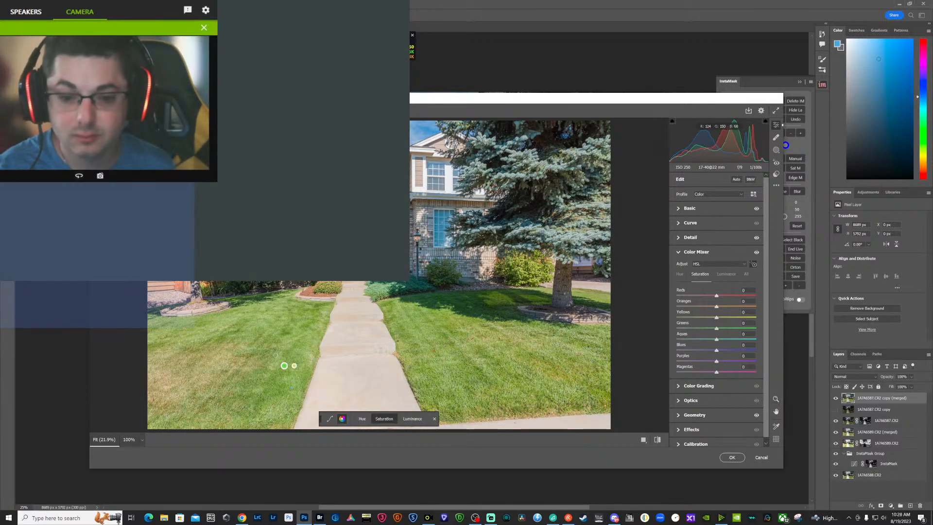
left_click_drag(285, 325, 319, 325)
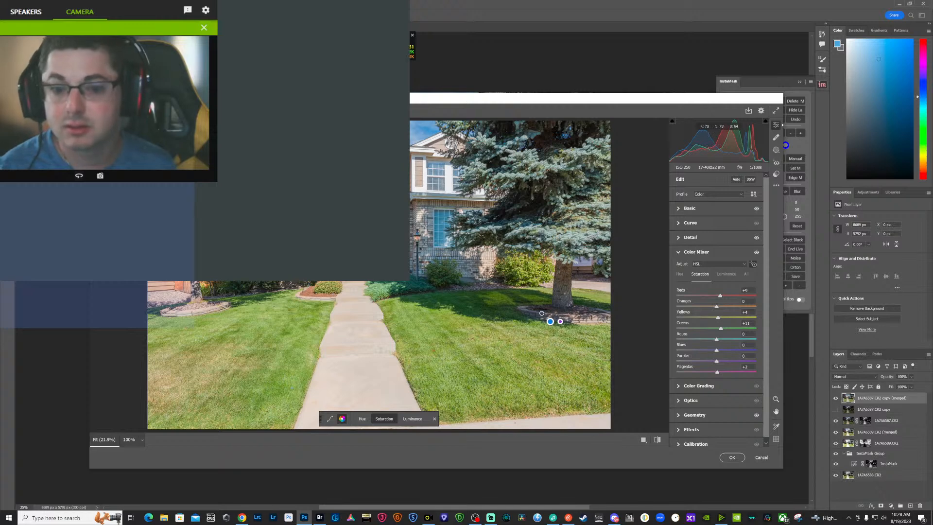
left_click_drag(525, 226, 557, 226)
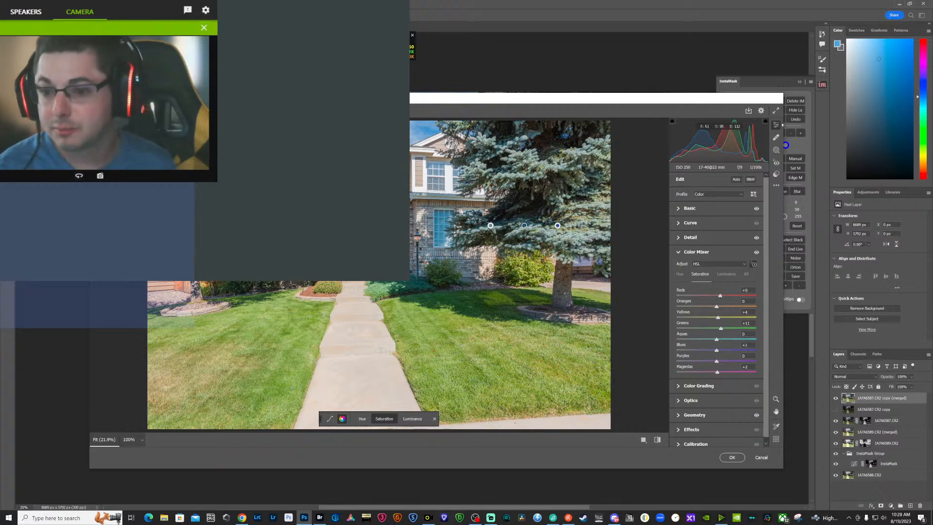
- Apply the Camera Raw adjustments to the merged layer and save the blended house document
left_click(729, 459)
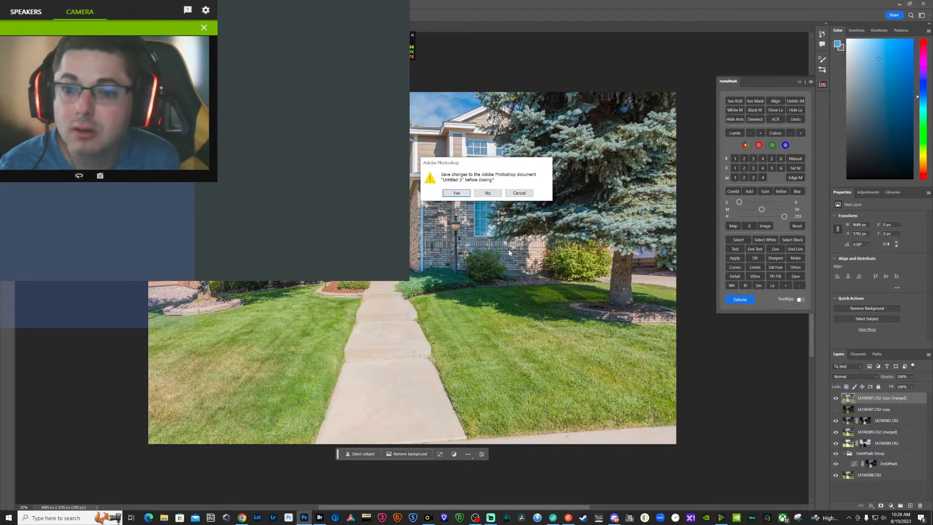
key("n")
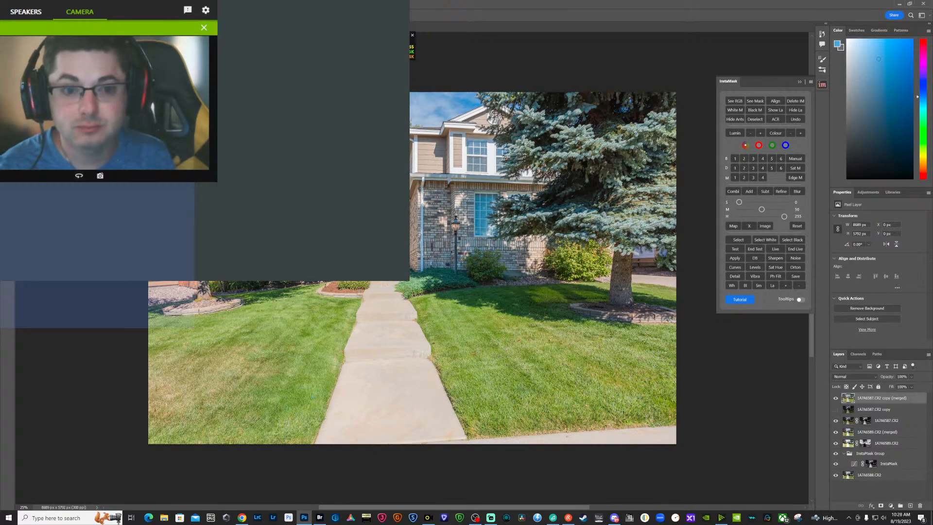
key("ctrl+s")
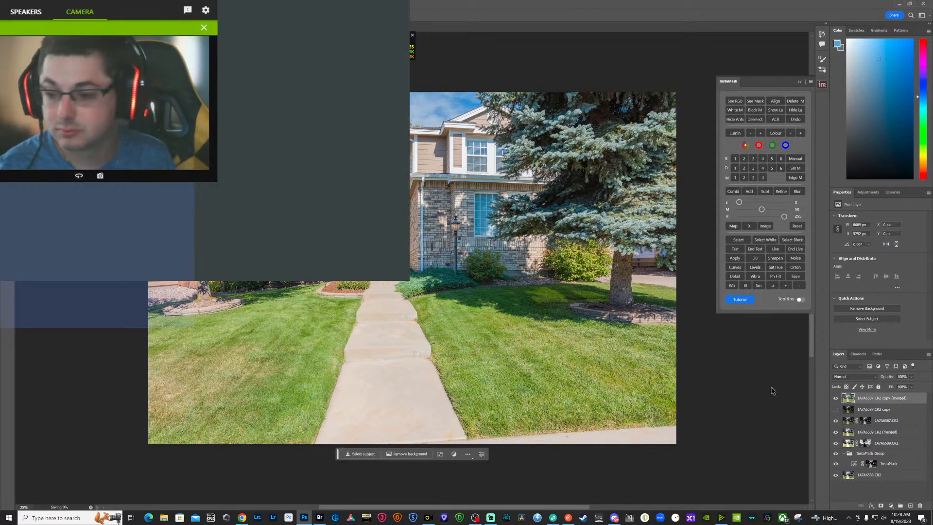
- Switch to Bridge and label the five walkway exposures 1A7A6585.CR2 to 1A7A6589.CR2 as Approved
left_click(320, 518)
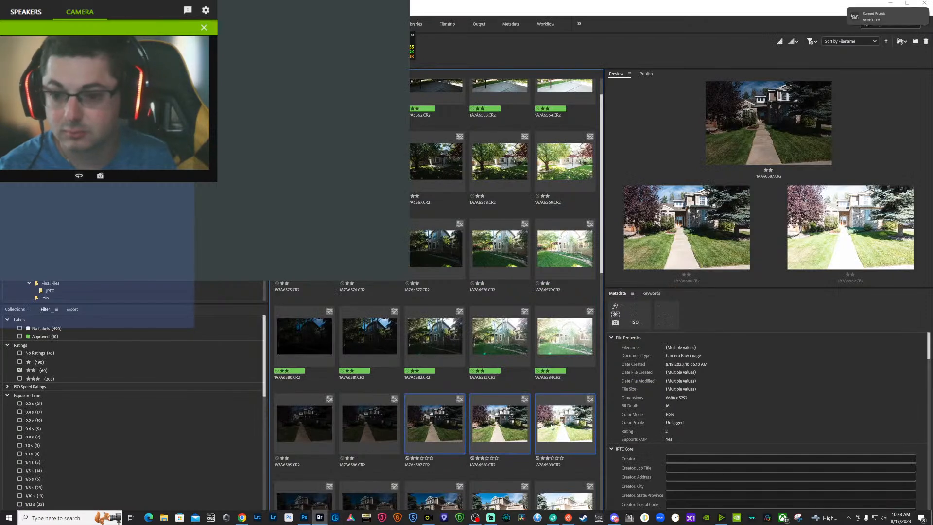
left_click(281, 433)
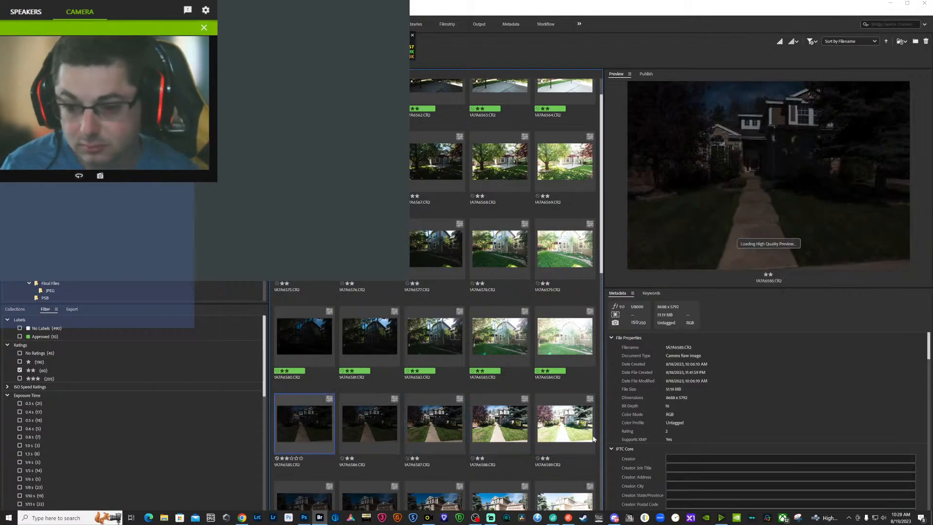
scroll(584, 434, "down", 1)
left_click(569, 383, "shift")
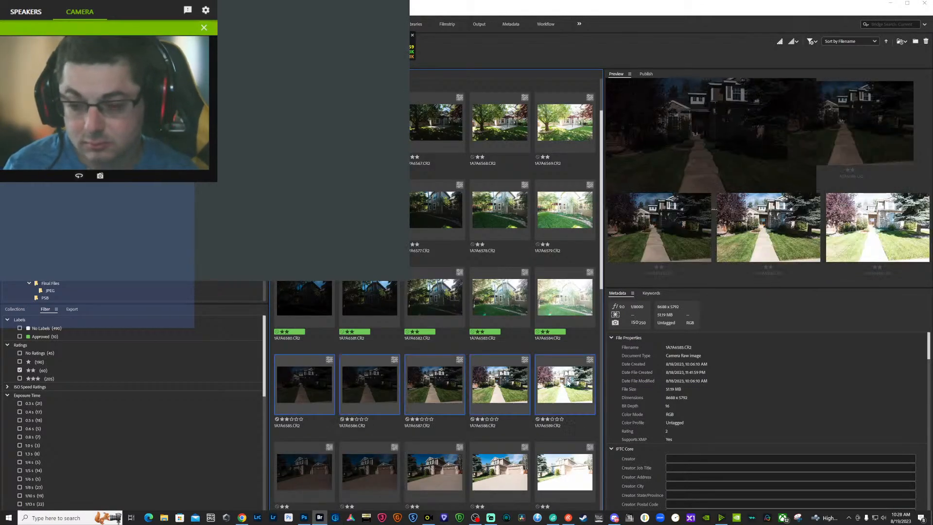
right_click(569, 380)
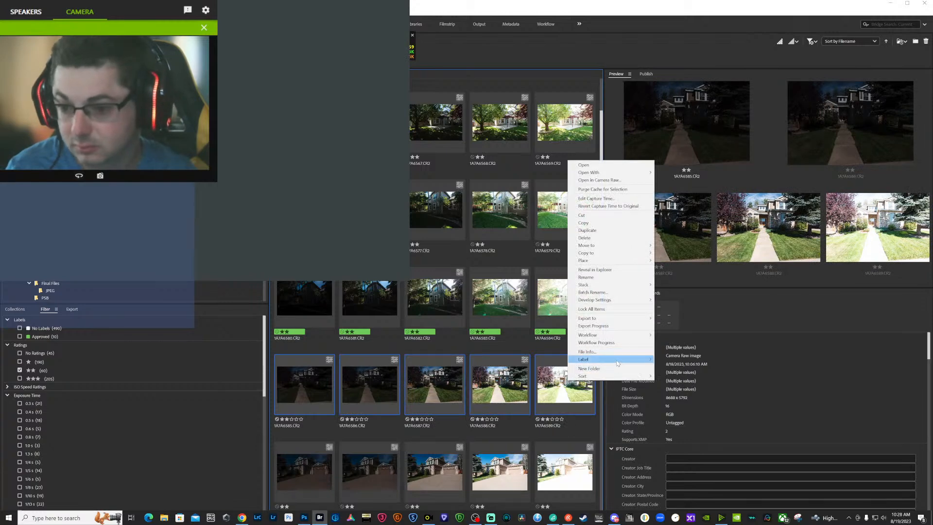
mouse_move(597, 359)
left_click(677, 381)
- Select the three garage exposures 1A7A6592.CR2 to 1A7A6594.CR2 and switch back to Photoshop
scroll(570, 406, "down", 1)
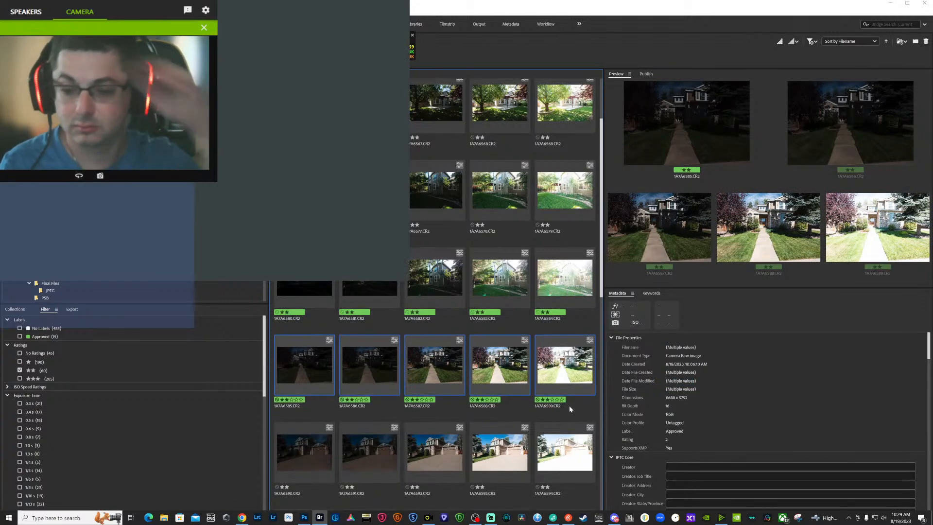
left_click(567, 436)
left_click(500, 432)
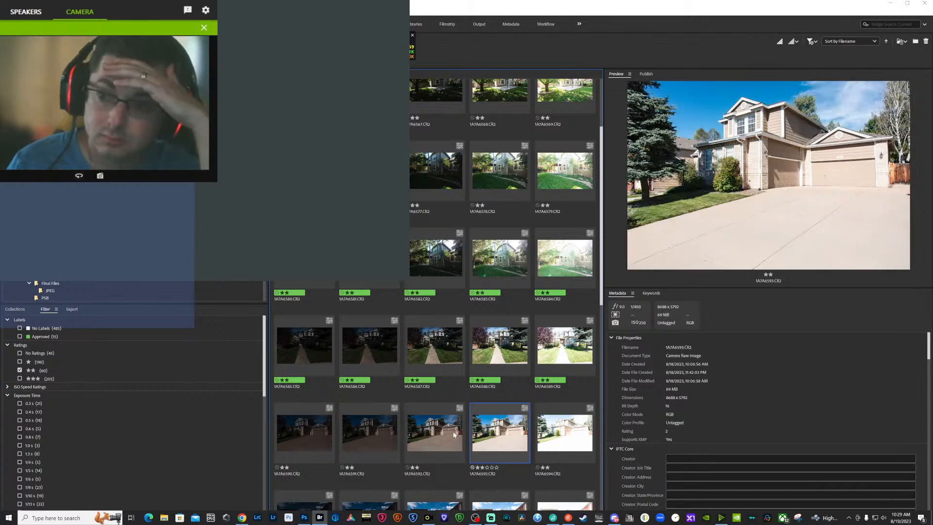
left_click(453, 431)
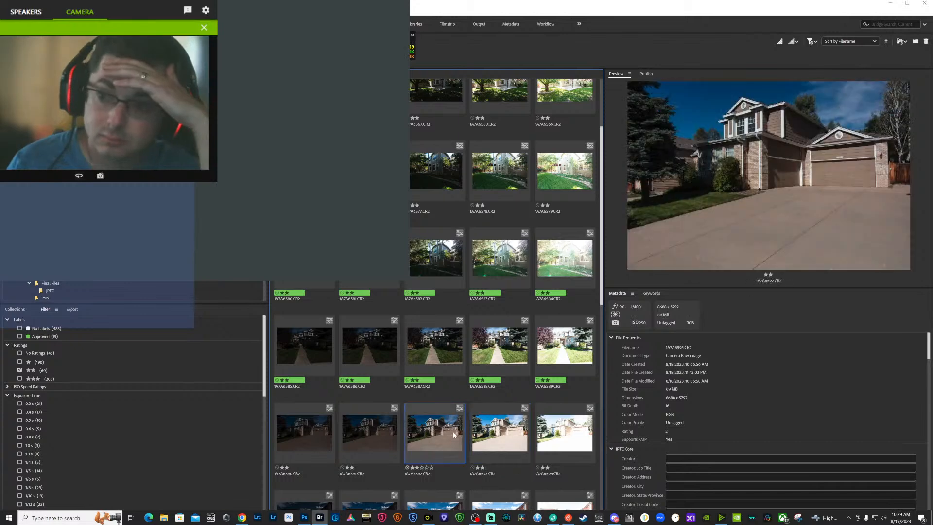
left_click(570, 442, "shift")
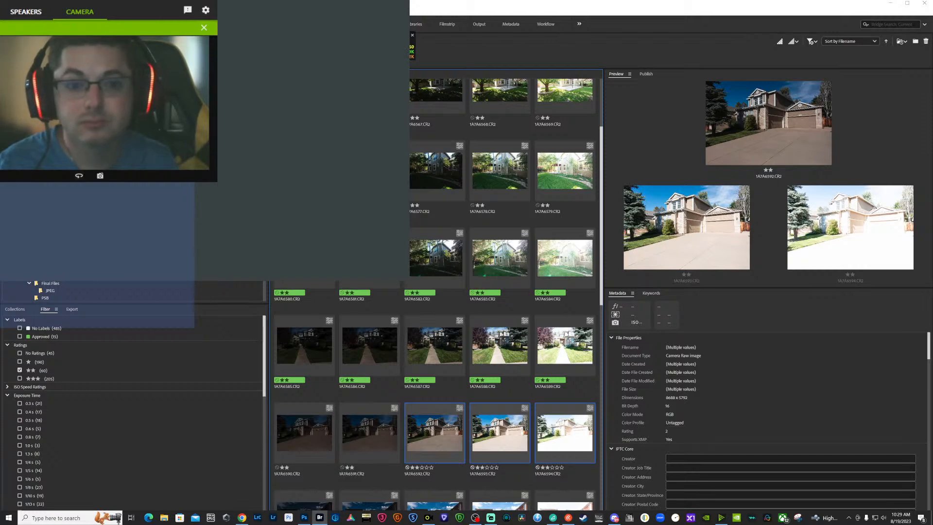
key("alt+Tab")
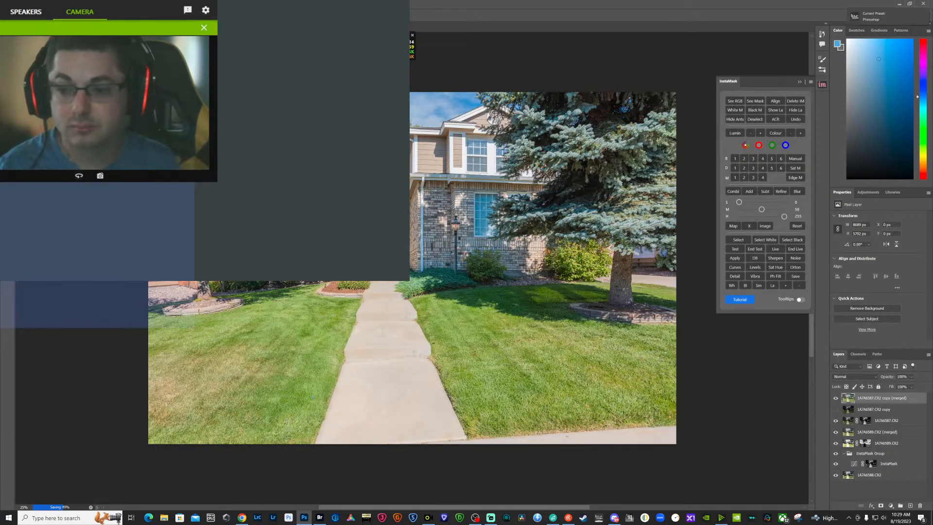
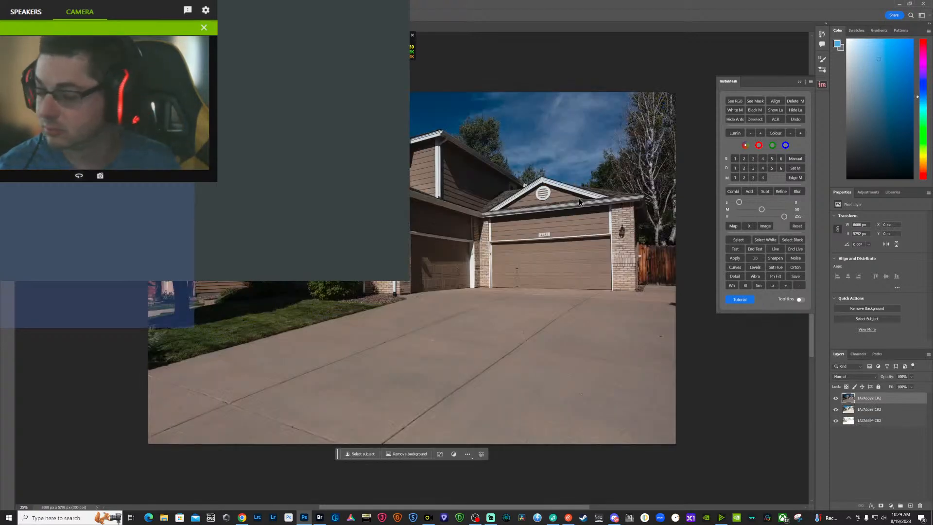
- Move the 1A7A6593.CR2 layer to the bottom of the stack and align all three exposure layers with InstaMask
left_click_drag(855, 412, 854, 430)
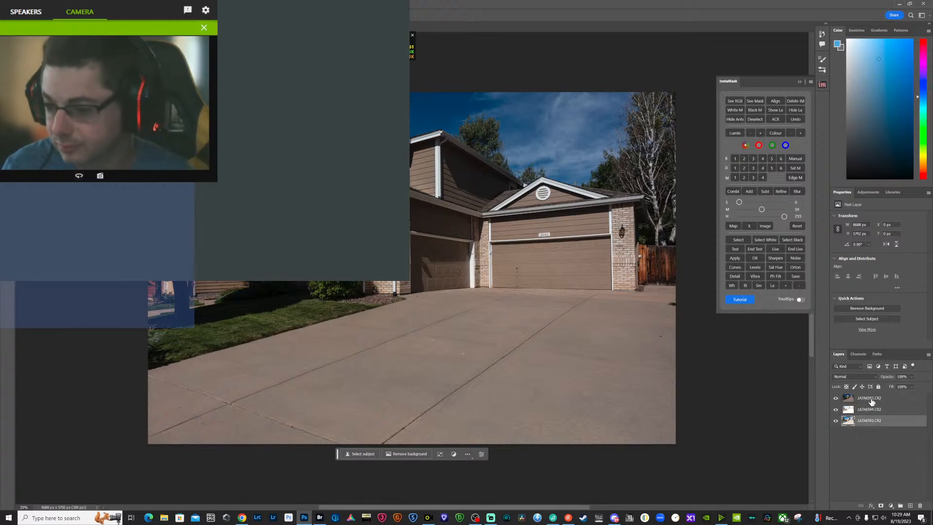
left_click(871, 399, "shift")
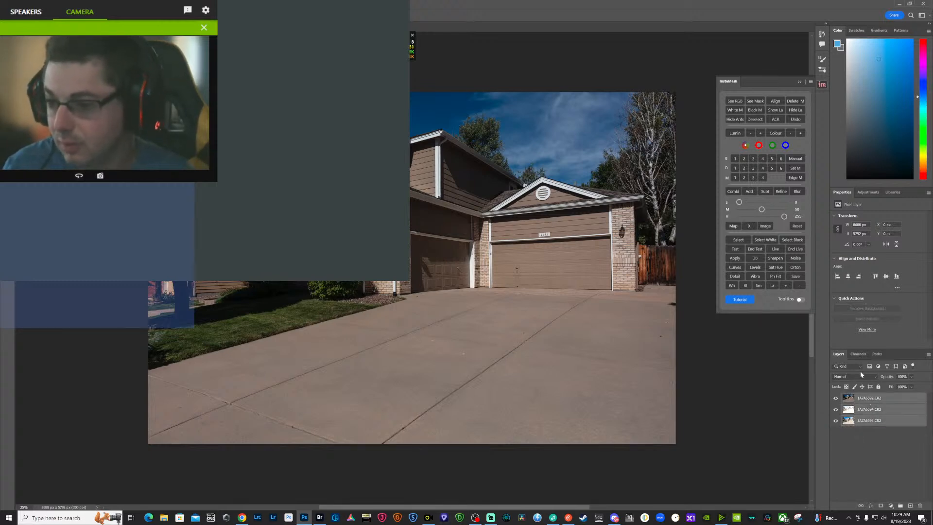
left_click(776, 101)
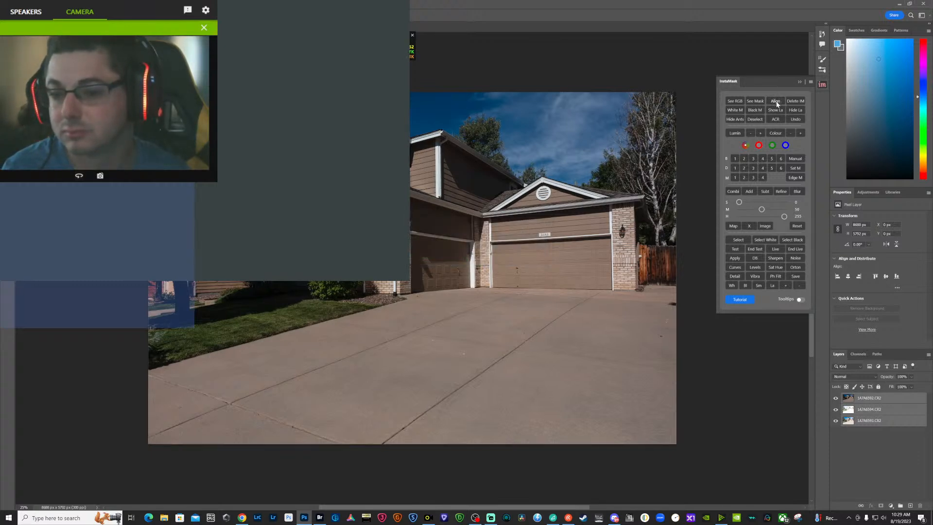
- Hide the 1A7A6592.CR2 layer and make the visible 1A7A6594.CR2 layer the active one
left_click(835, 398)
left_click(836, 410)
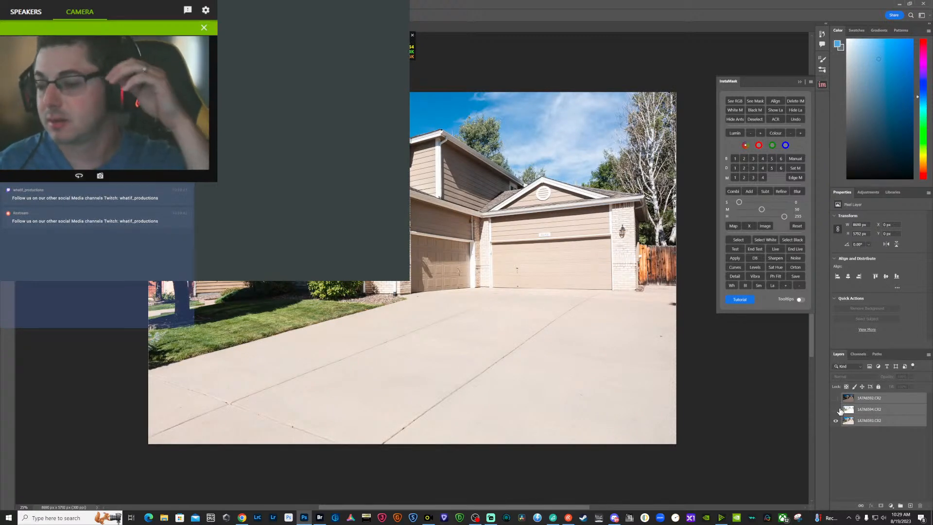
left_click(848, 409)
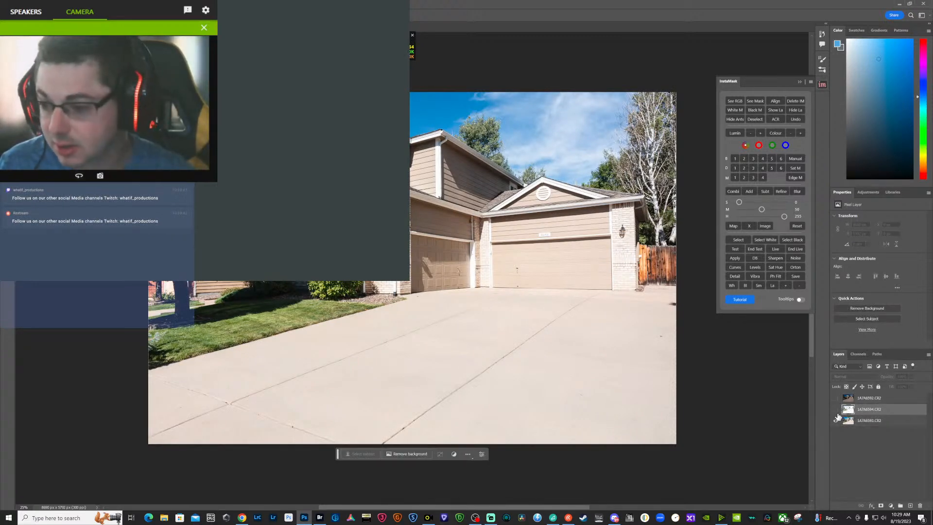
left_click(836, 410)
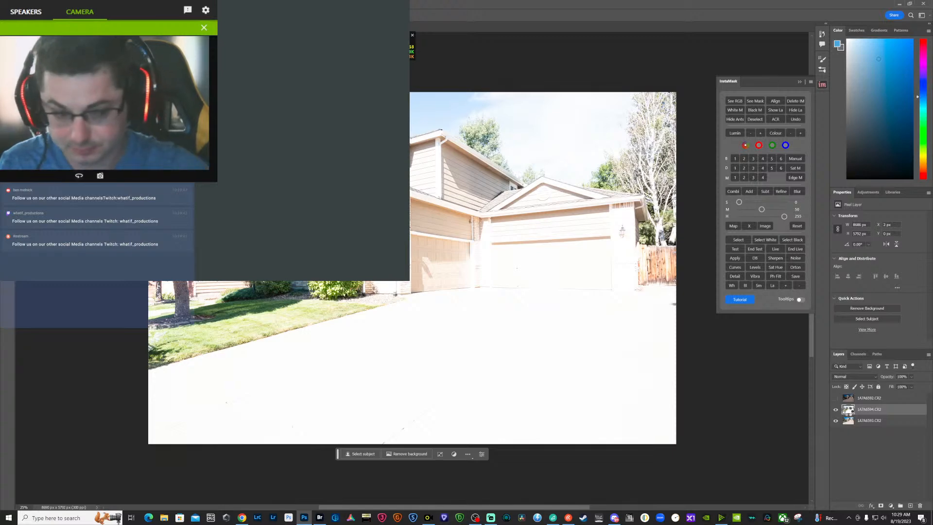
- Apply the Camera Raw filter to the 1A7A6594.CR2 layer with Exposure -1.00 and Contrast +26
left_click(848, 413)
key("ctrl+shift+a")
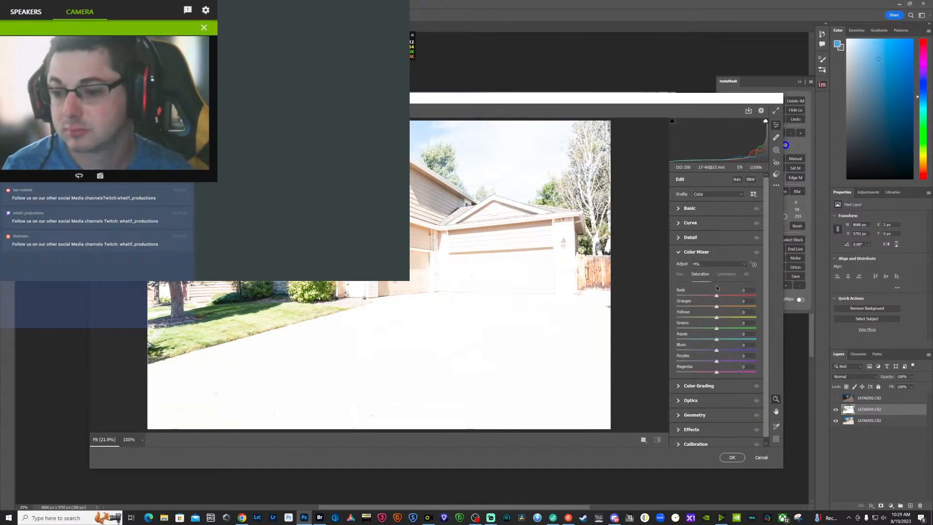
left_click(678, 208)
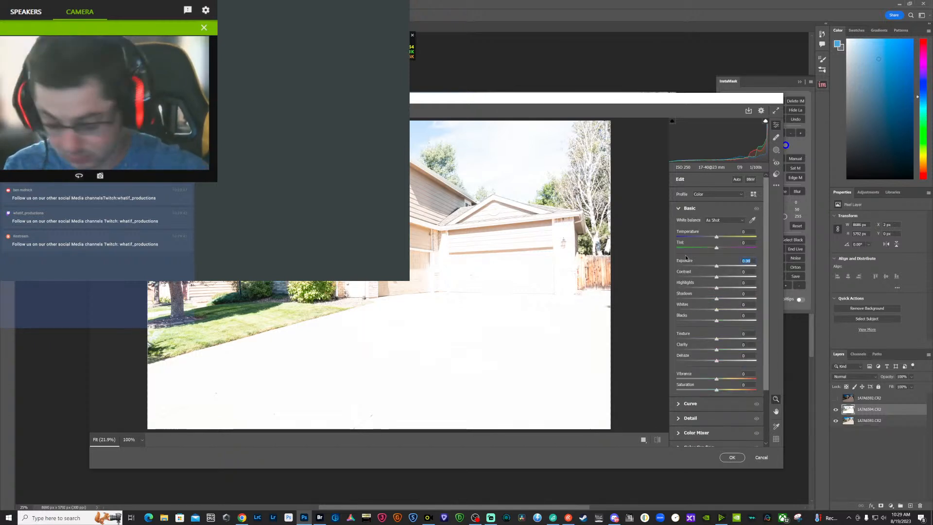
type("-1")
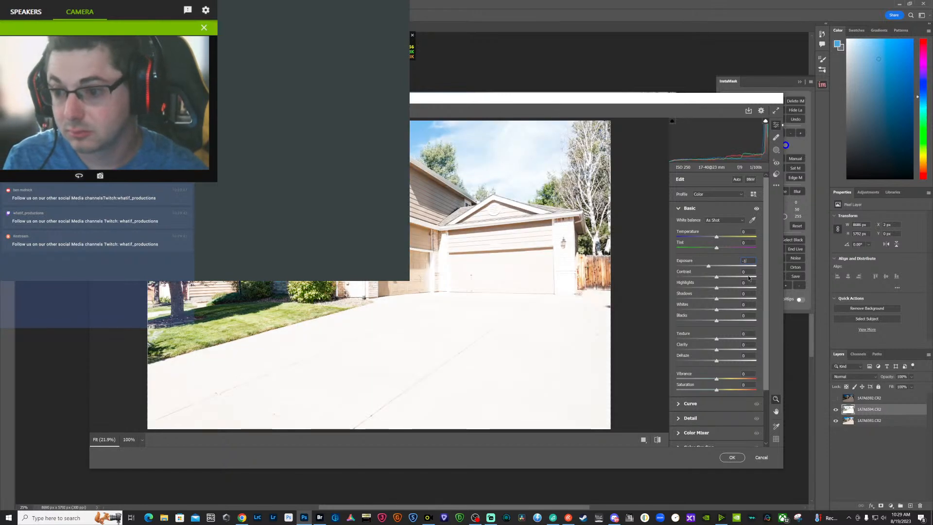
key("Tab")
type("2")
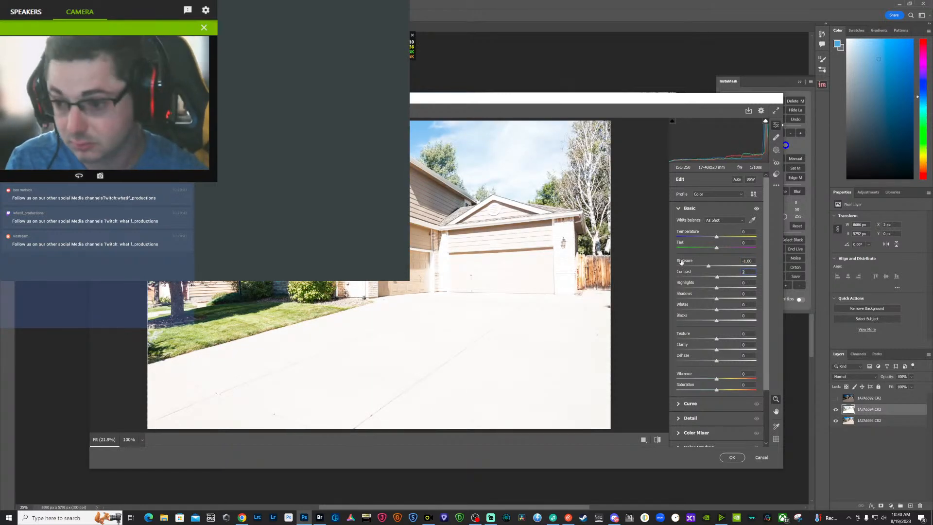
type("6")
key("Return")
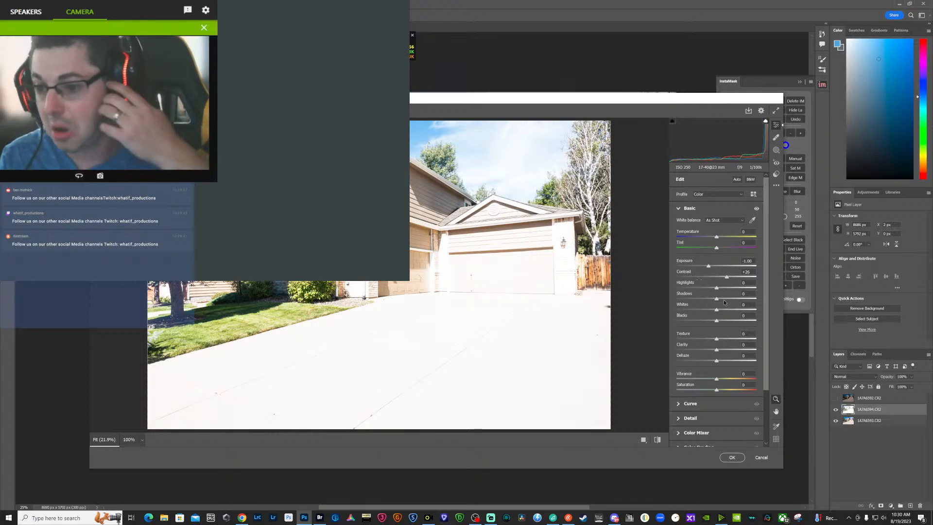
left_click(732, 458)
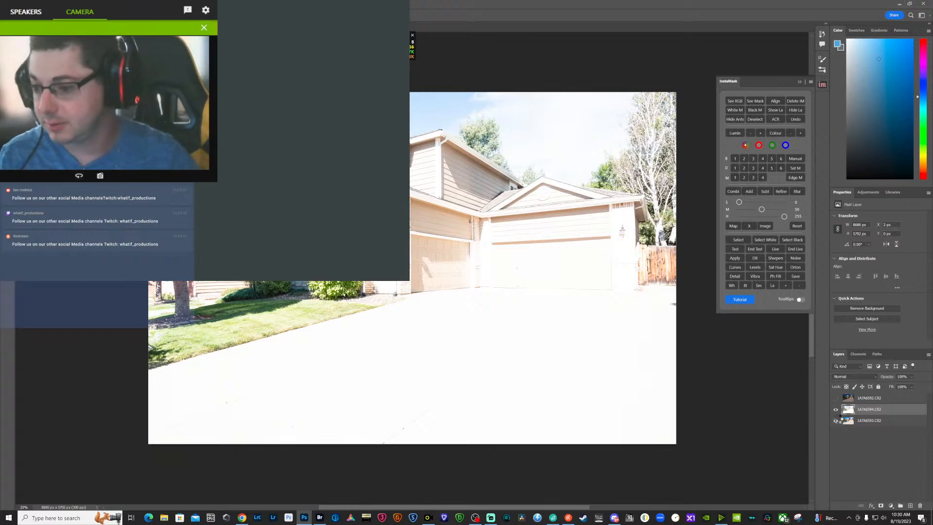
- Generate InstaMask's D 3 luminosity mask from the 1A7A6593.CR2 layer and apply it as a layer mask on 1A7A6594.CR2
left_click(850, 421)
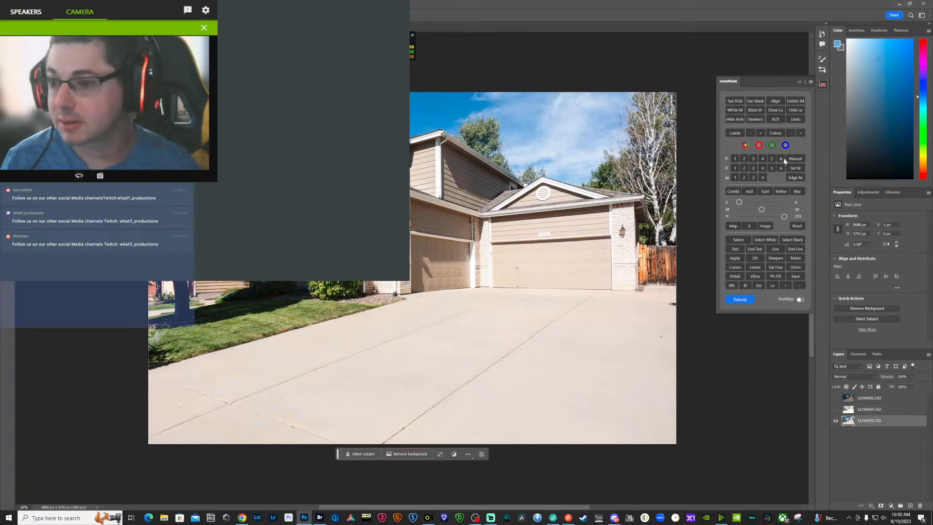
left_click(754, 168)
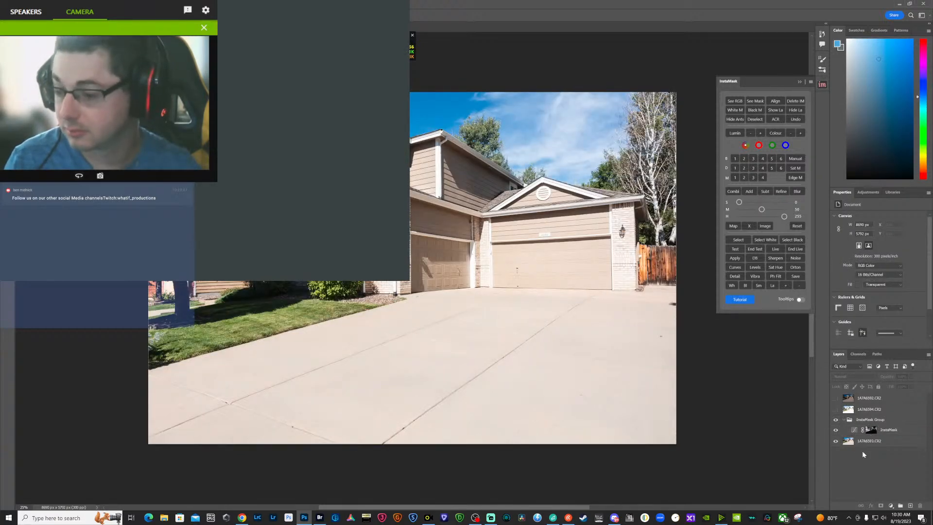
left_click(868, 441)
left_click(871, 430, "ctrl")
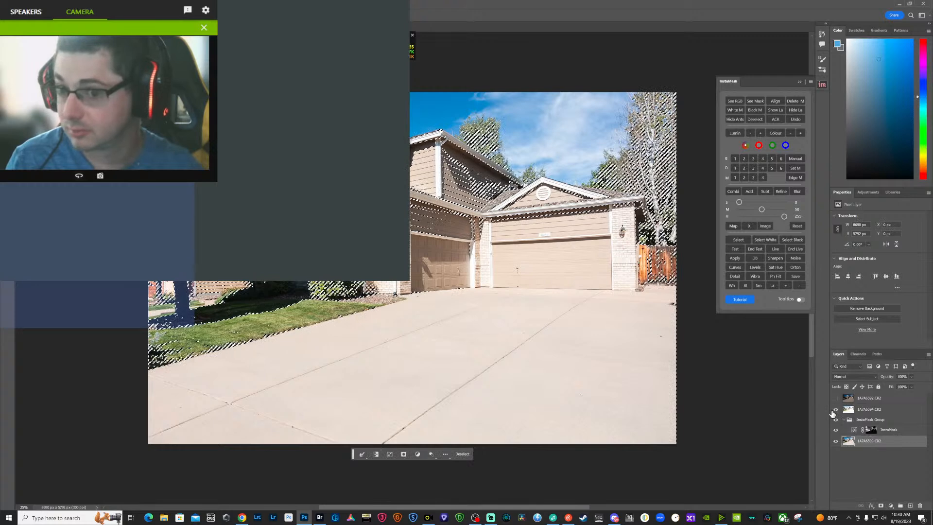
left_click(836, 409)
left_click(870, 409)
left_click(880, 505)
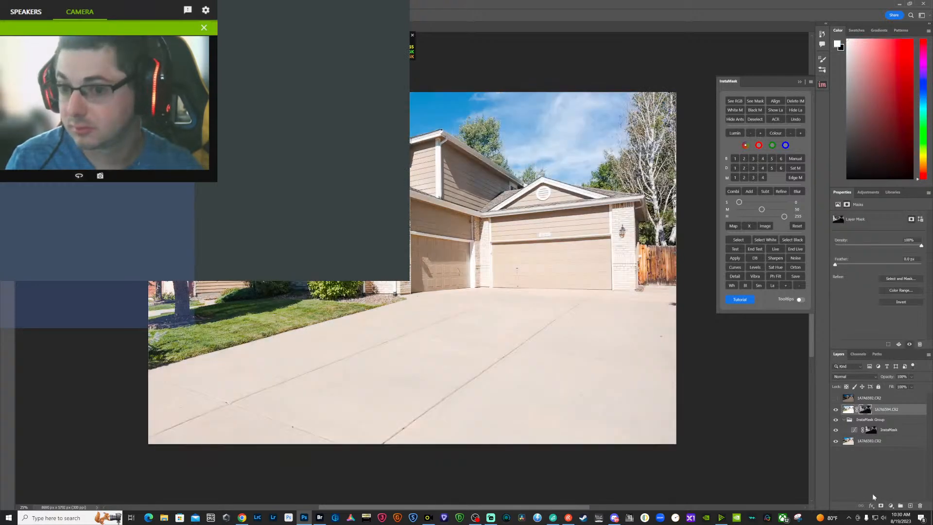
- Stamp the visible layers from 1A7A6593.CR2 up to the masked 1A7A6594.CR2 into a new merged layer, keeping the originals
left_click(870, 441)
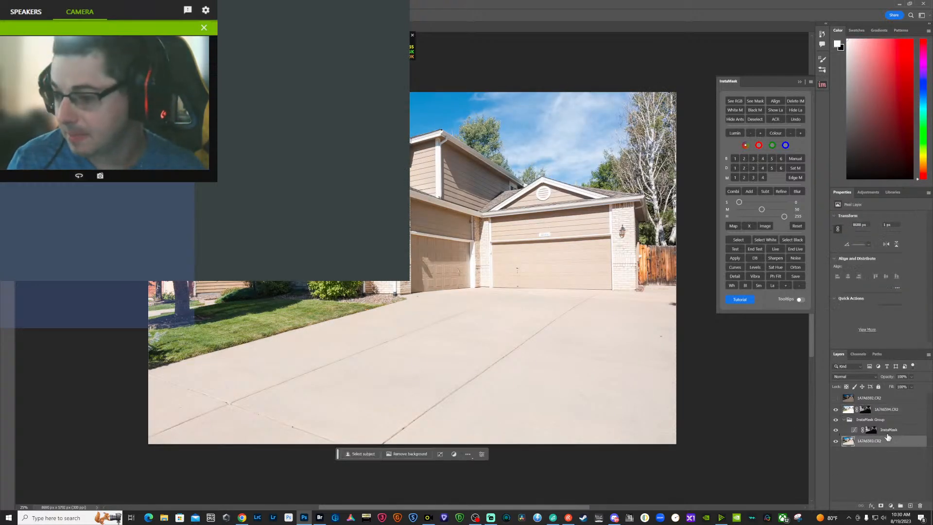
left_click(875, 409, "shift")
right_click(875, 411)
left_click(882, 340, "alt")
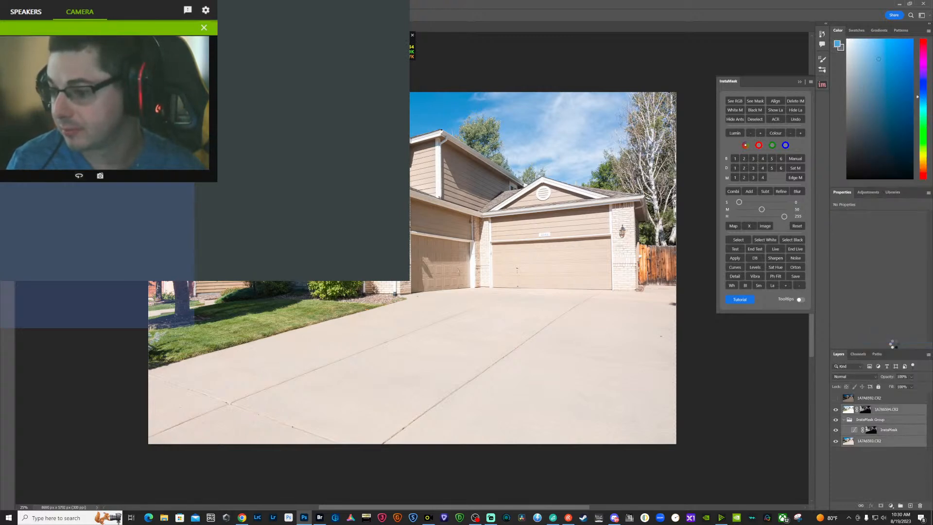
- Show the 1A7A6592.CR2 layer and apply Camera Raw to it with Exposure +1.00, Contrast -26 and Highlights -24
left_click(836, 398)
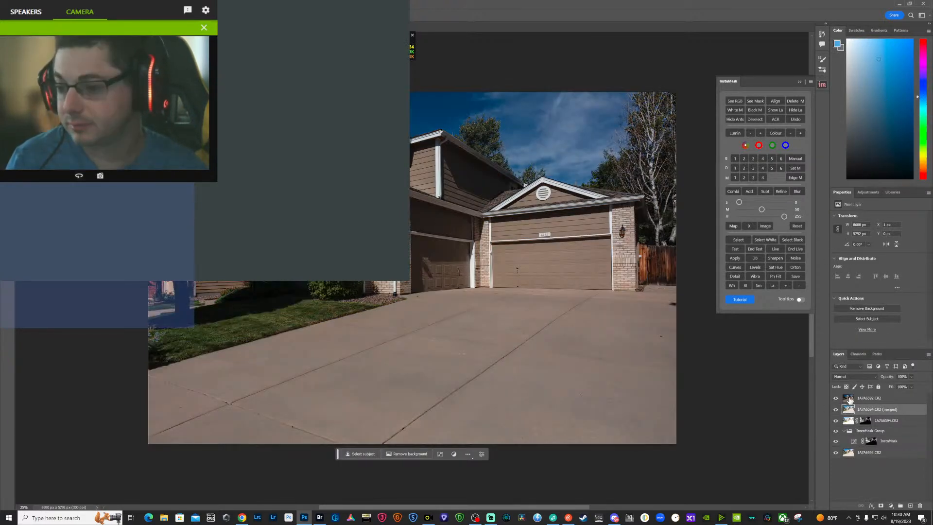
left_click(848, 398)
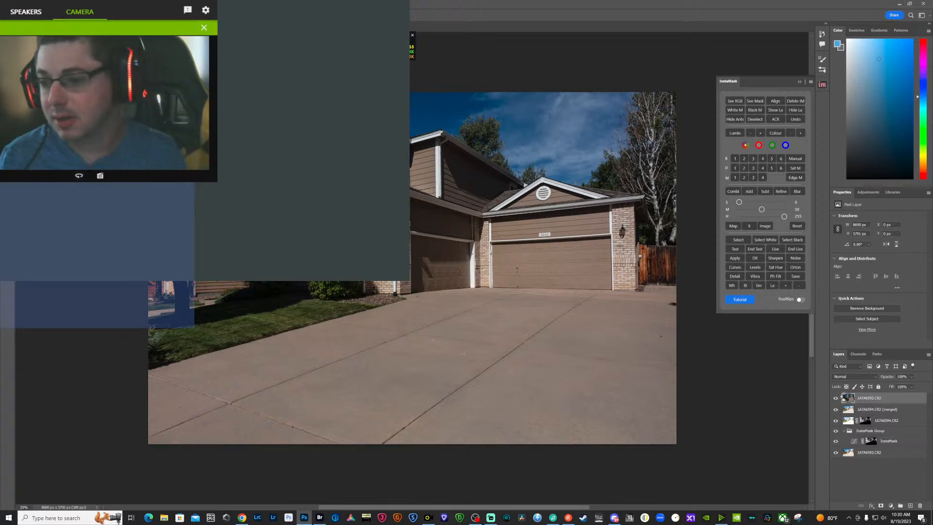
key("ctrl+shift+a")
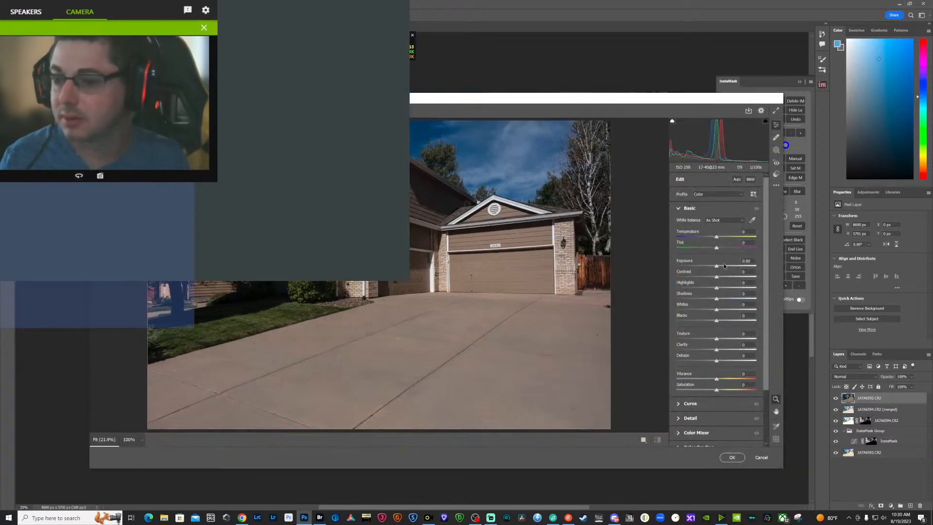
left_click_drag(717, 267, 724, 267)
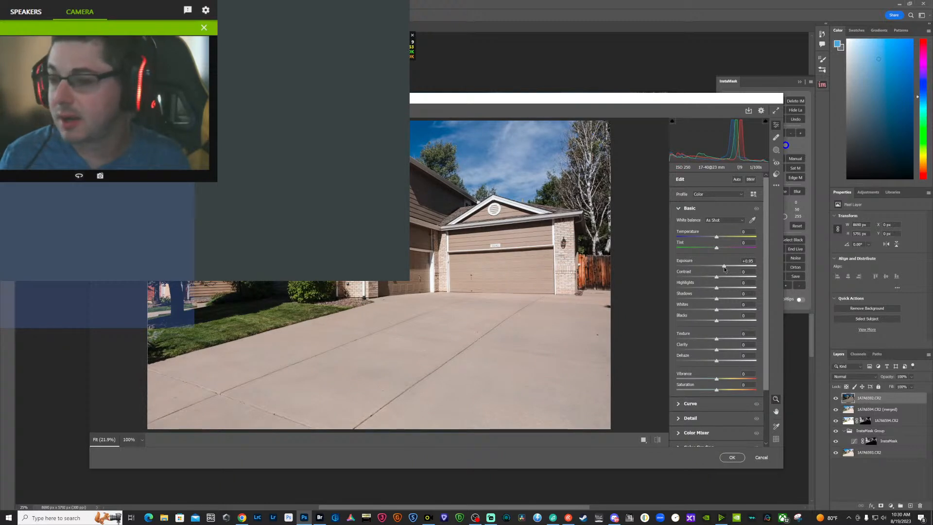
left_click_drag(724, 267, 709, 278)
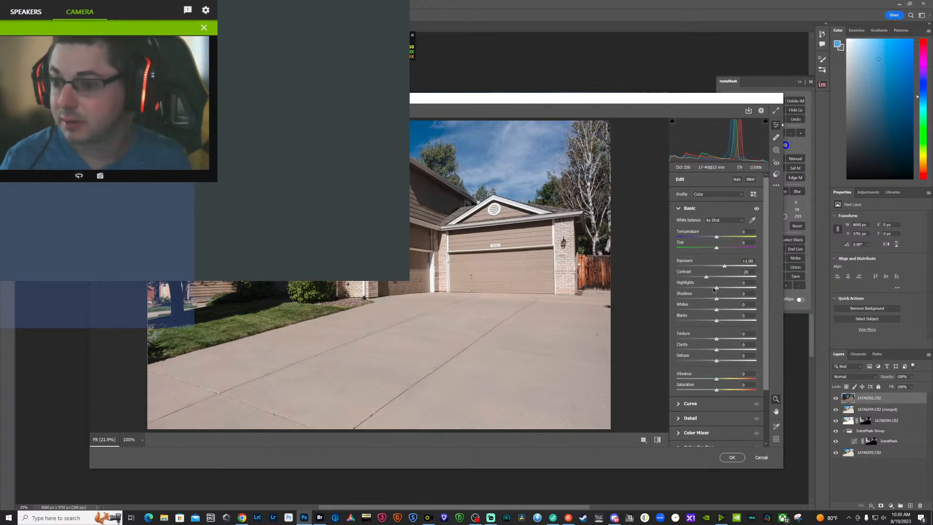
left_click_drag(717, 290, 708, 291)
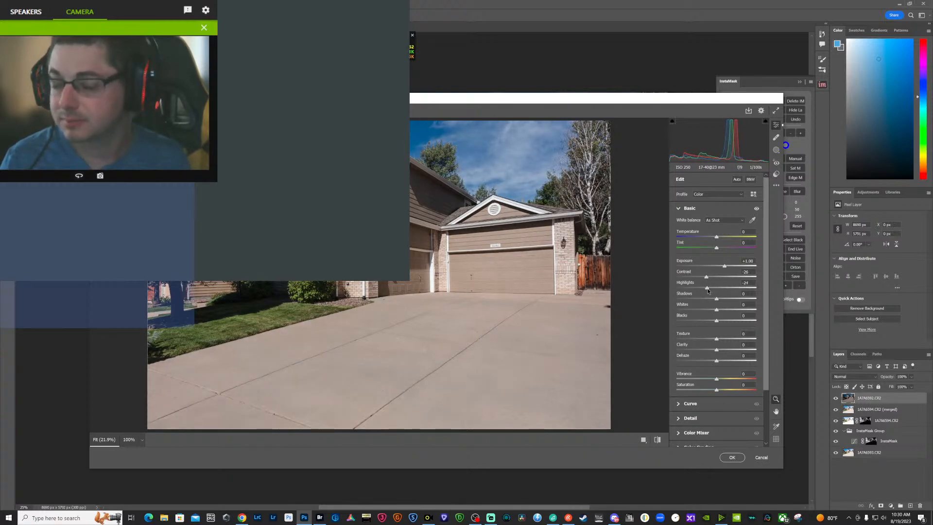
left_click(734, 458)
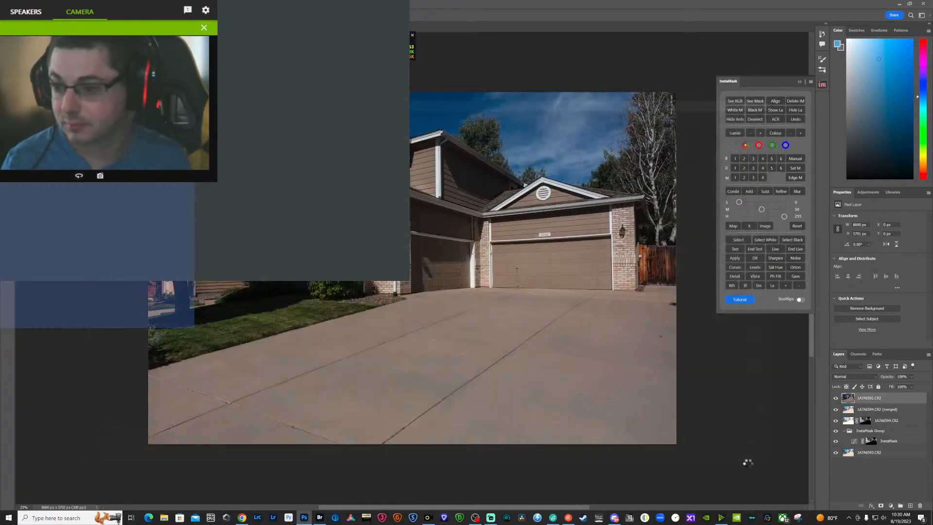
- Hide the 1A7A6592.CR2 layer and make the merged layer below it active
left_click(837, 399)
left_click(850, 411)
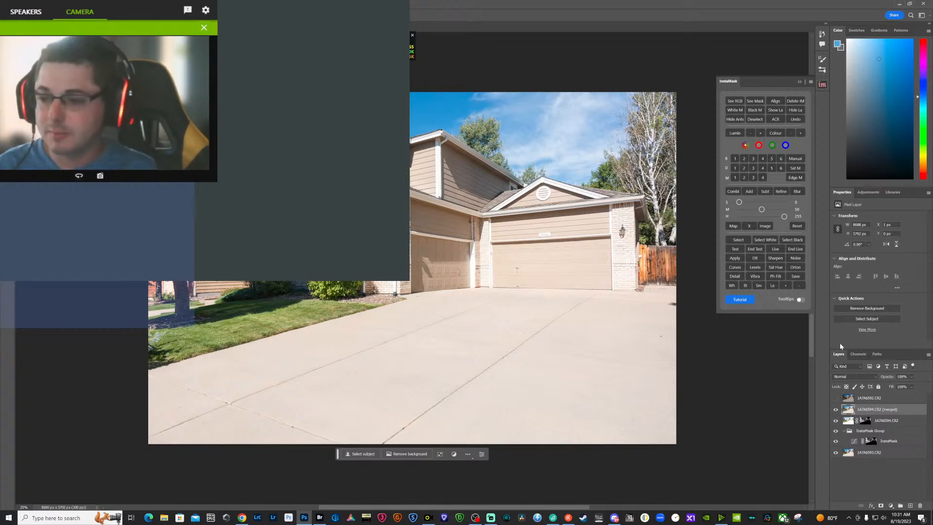
left_click(837, 399)
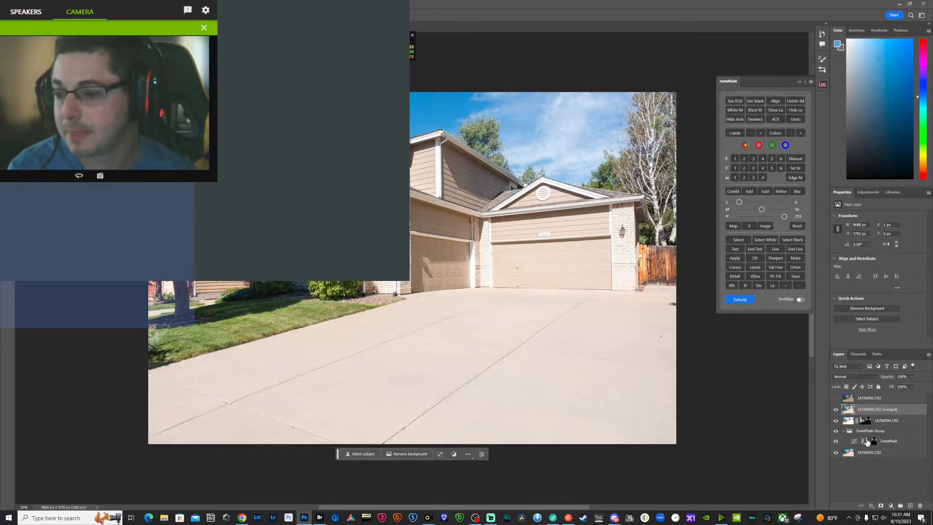
left_click(871, 441, "ctrl")
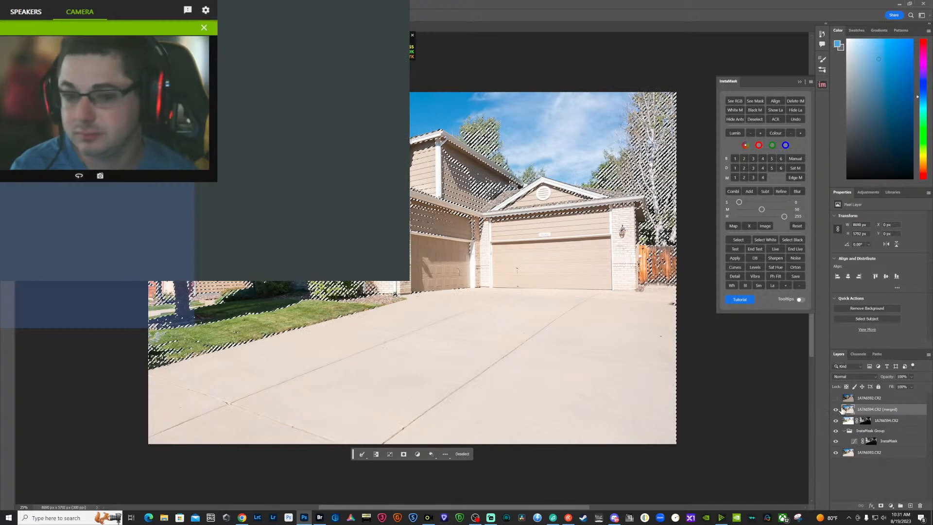
key("ctrl+d")
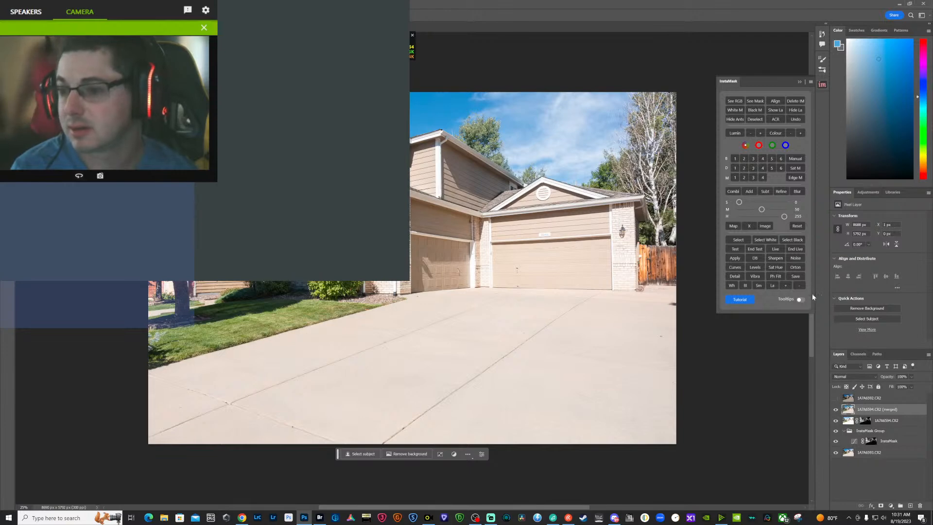
- Generate InstaMask's B 3 luminosity mask from the merged layer and apply it as a layer mask on the visible 1A7A6592.CR2 layer
left_click(753, 159)
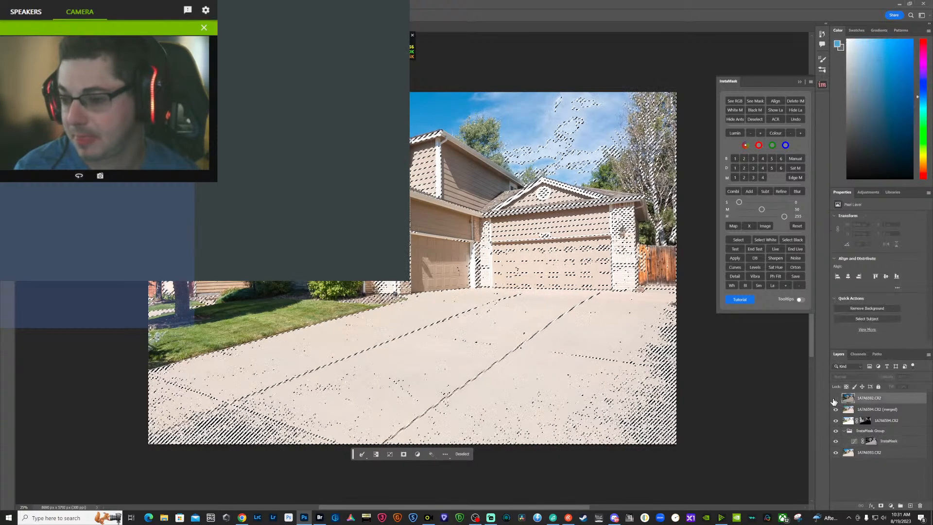
left_click(881, 506)
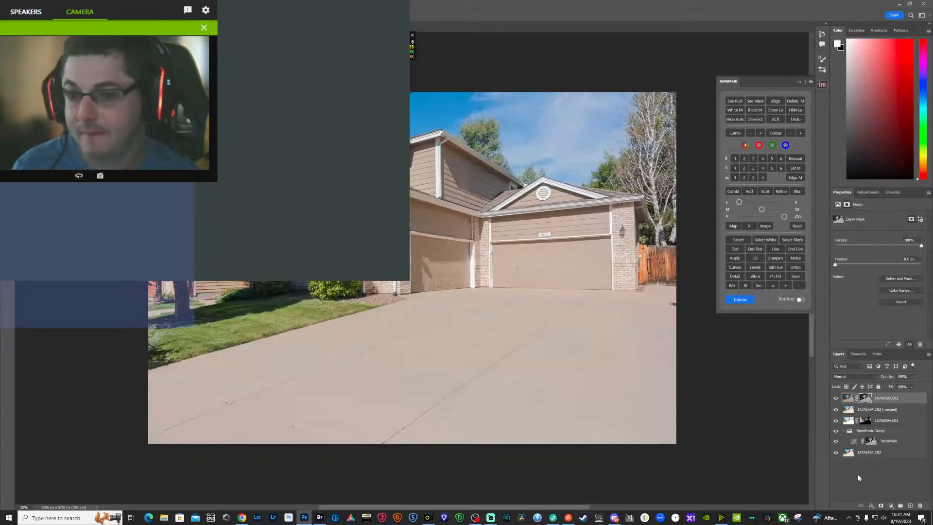
- Stamp the full visible stack, from 1A7A6593.CR2 to the masked 1A7A6592.CR2, into a new merged layer on top
left_click(870, 455)
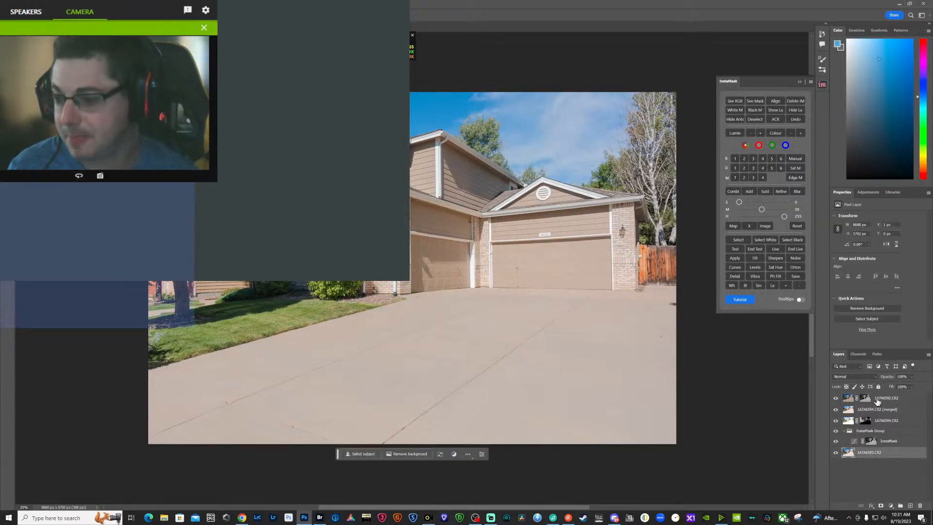
left_click(878, 400, "shift")
right_click(878, 400)
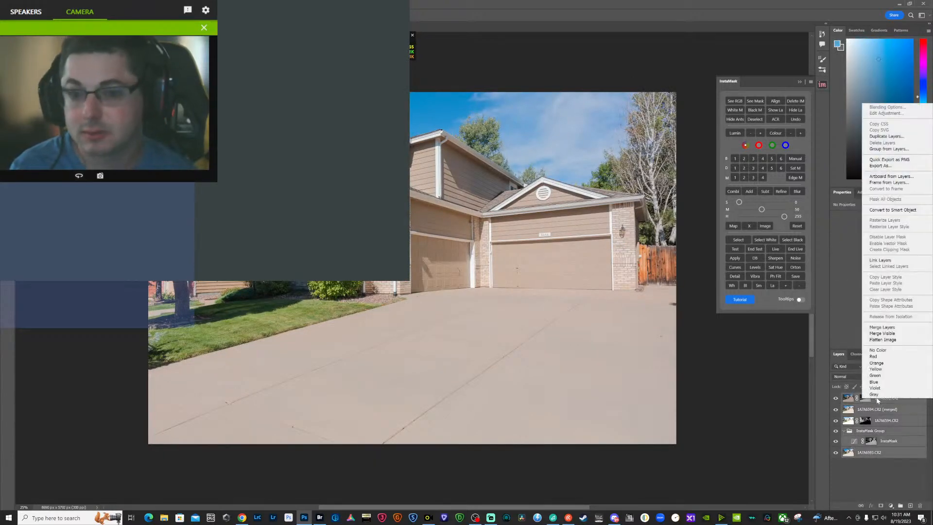
left_click(882, 334)
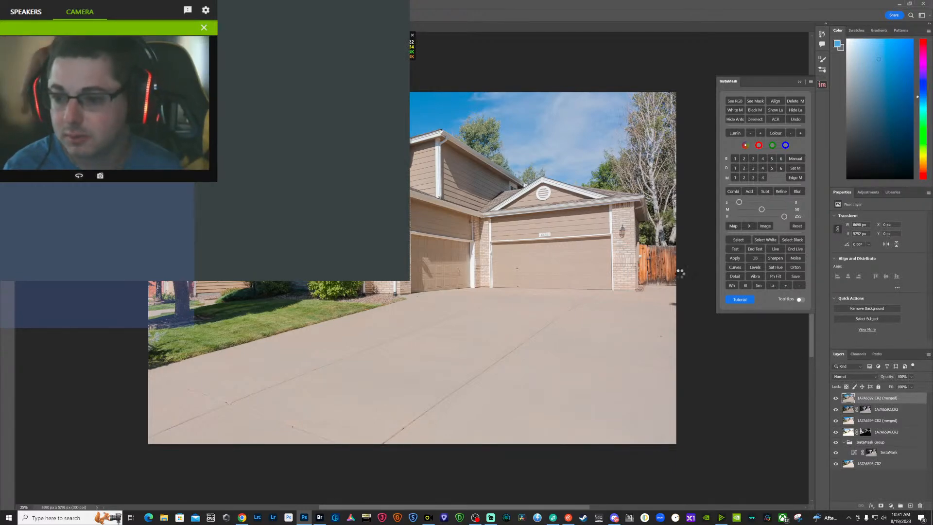
- In Camera Raw, set the top merged layer to Exposure +0.14, Contrast +20, Highlights -22, Shadows +26 and Blacks +11
left_click_drag(716, 277, 725, 276)
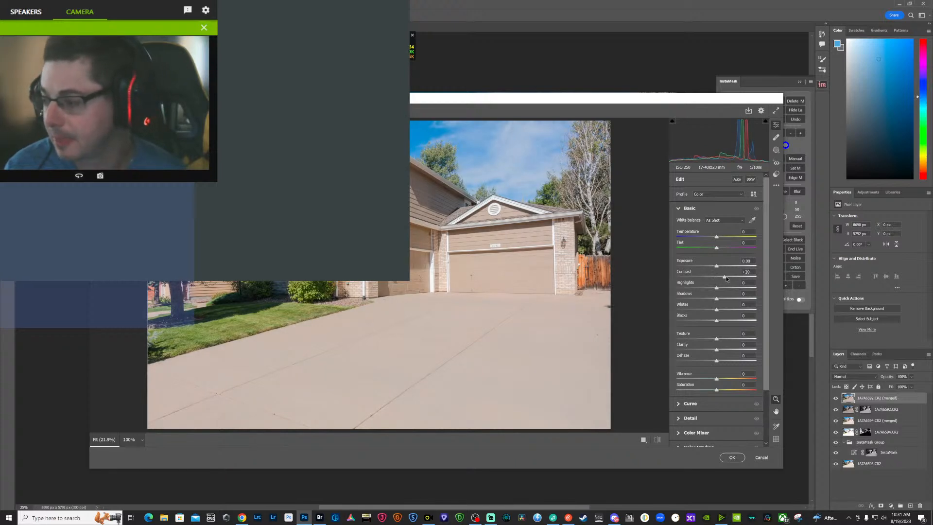
left_click_drag(717, 136, 721, 137)
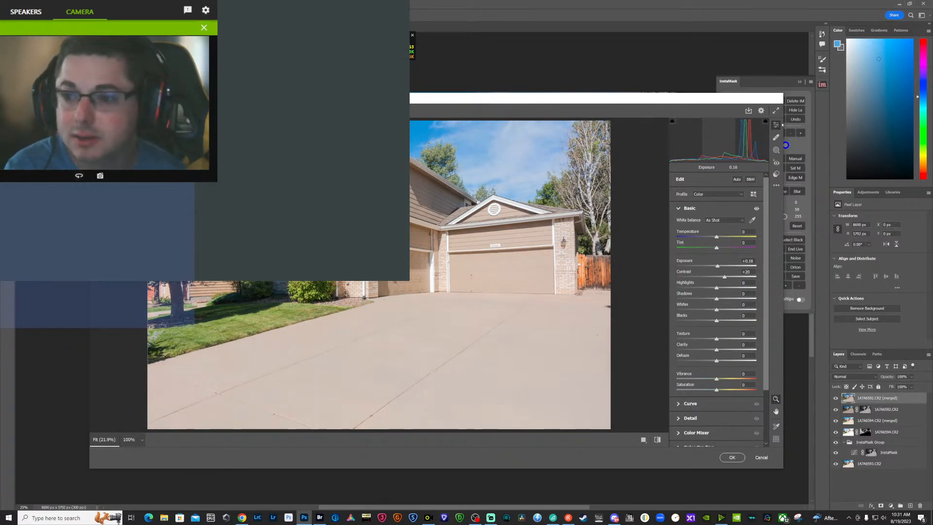
left_click_drag(720, 137, 702, 144)
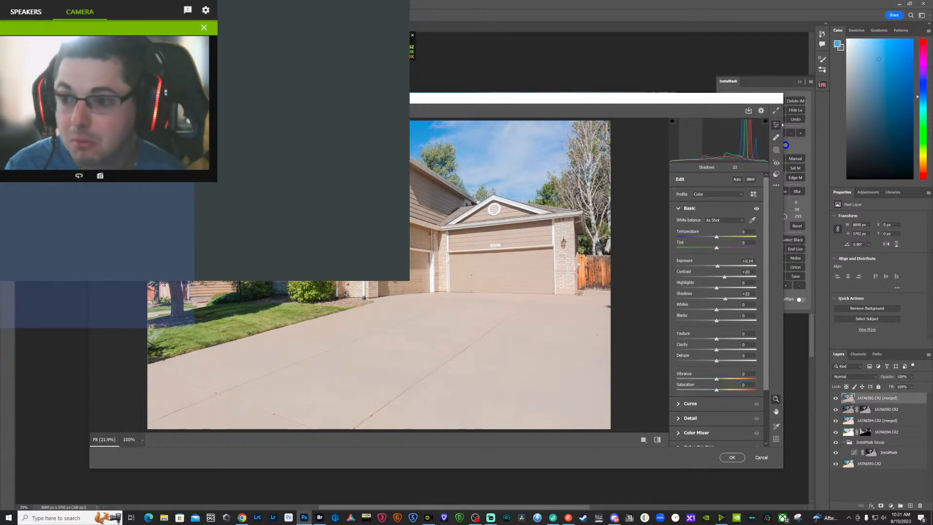
left_click_drag(670, 145, 671, 144)
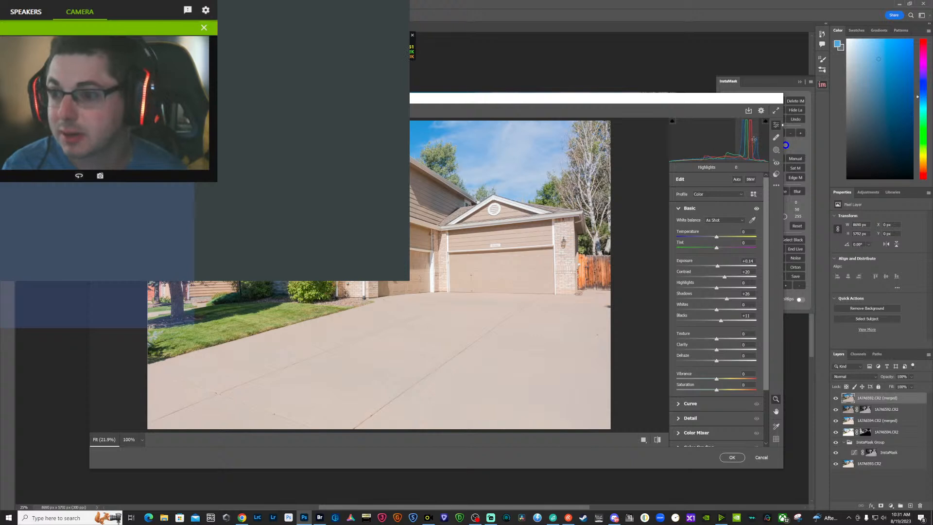
left_click_drag(752, 141, 750, 141)
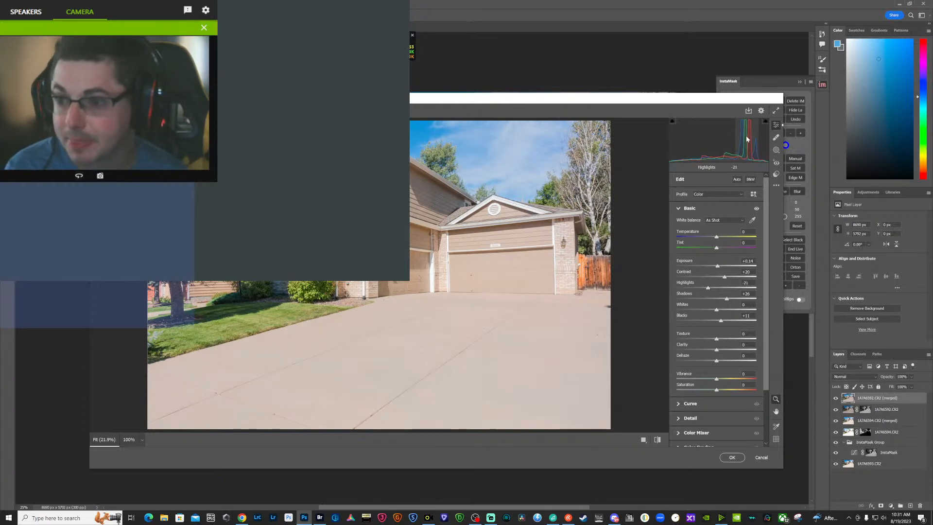
left_click_drag(747, 140, 746, 139)
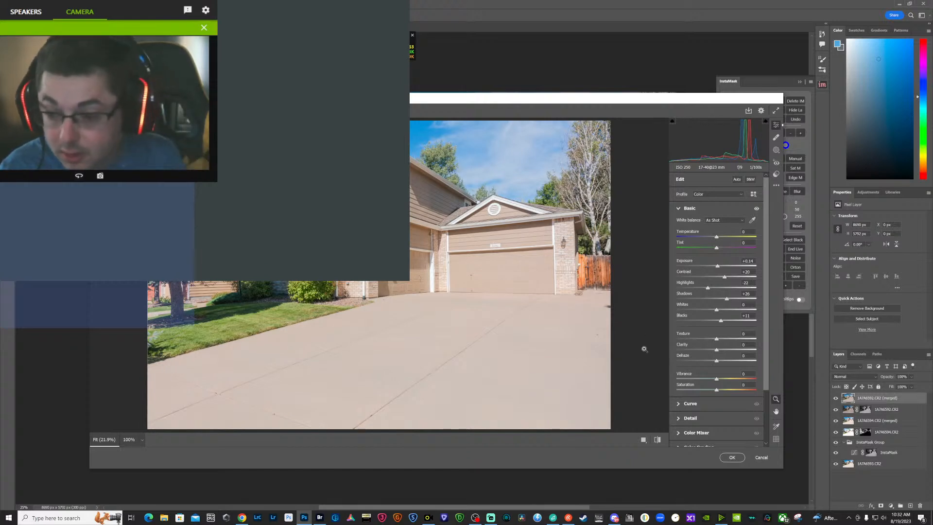
- In the Camera Raw detail settings for the merged layer, set Sharpening to 90 and Masking to 78
scroll(700, 350, "down", 3)
left_click(678, 352)
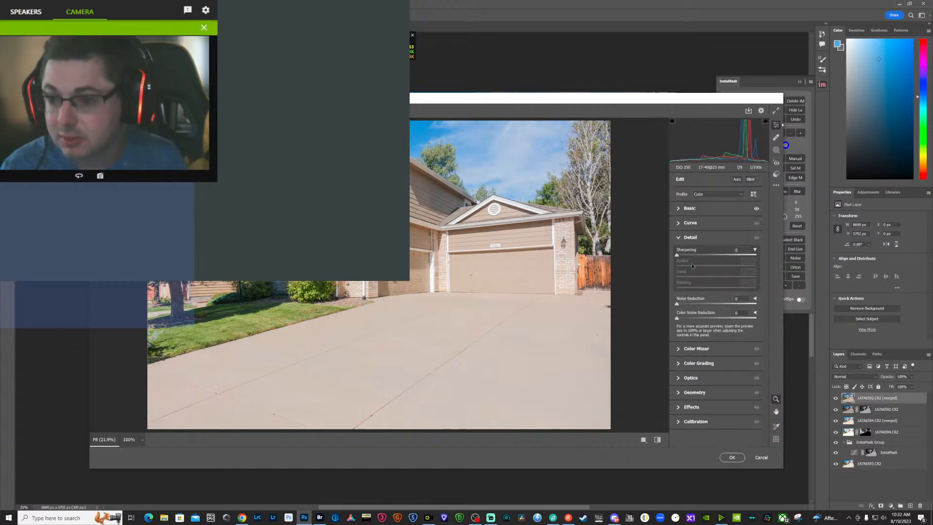
left_click_drag(677, 254, 727, 259)
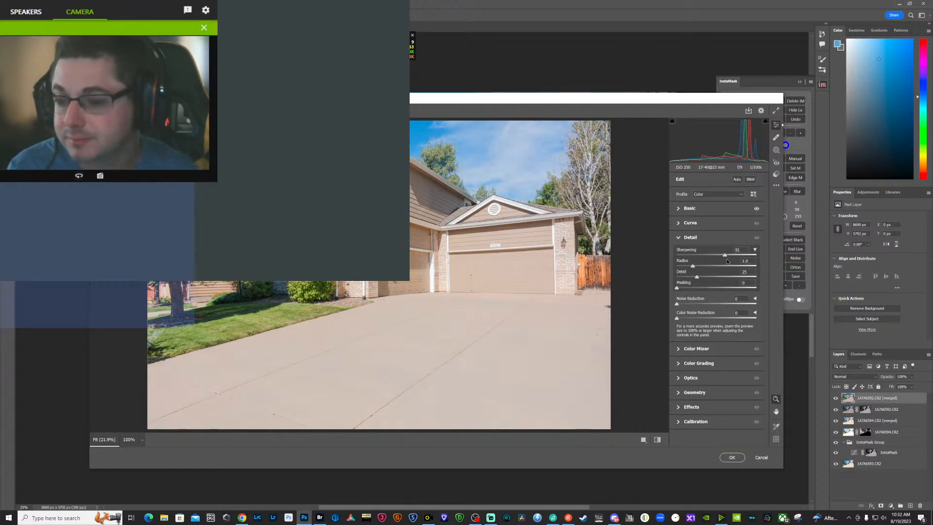
left_click_drag(677, 291, 740, 291)
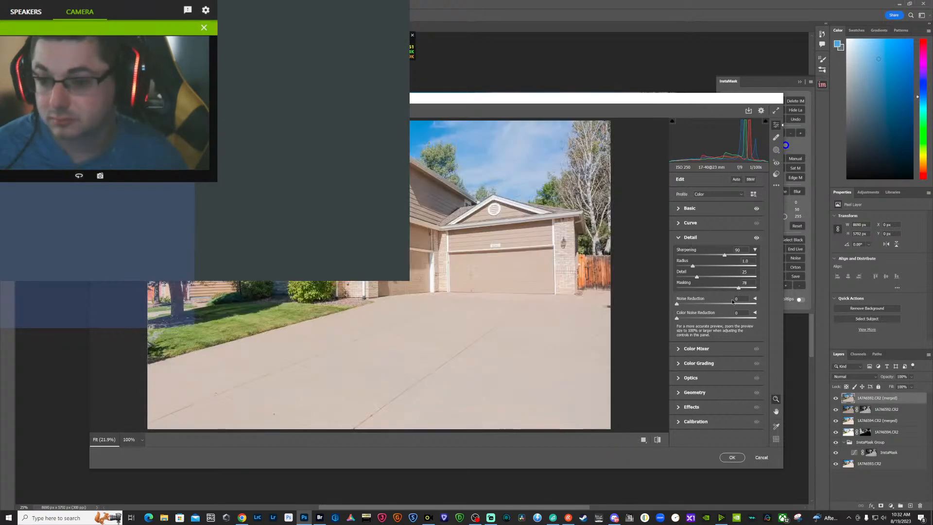
- Apply the Vertical Upright correction to straighten the house and review the Basic and Geometry settings
left_click(678, 396)
left_click(729, 310)
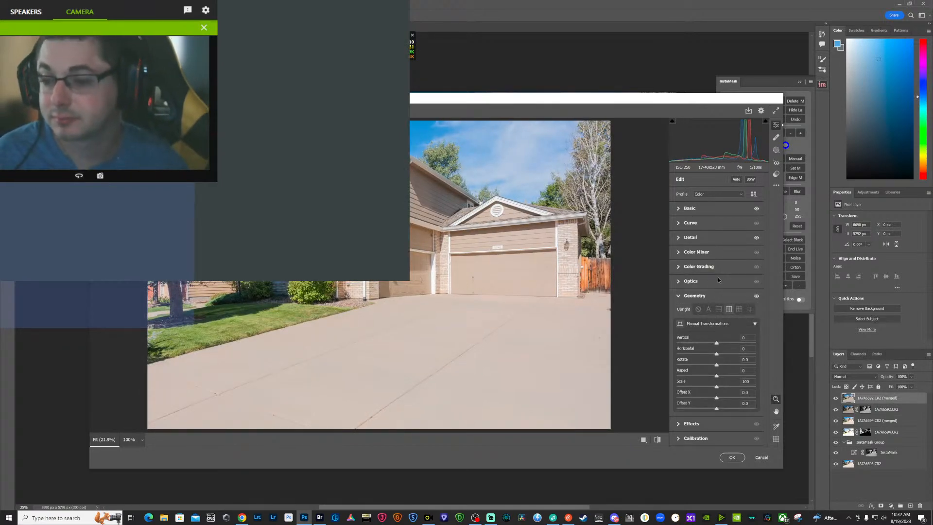
left_click(678, 209)
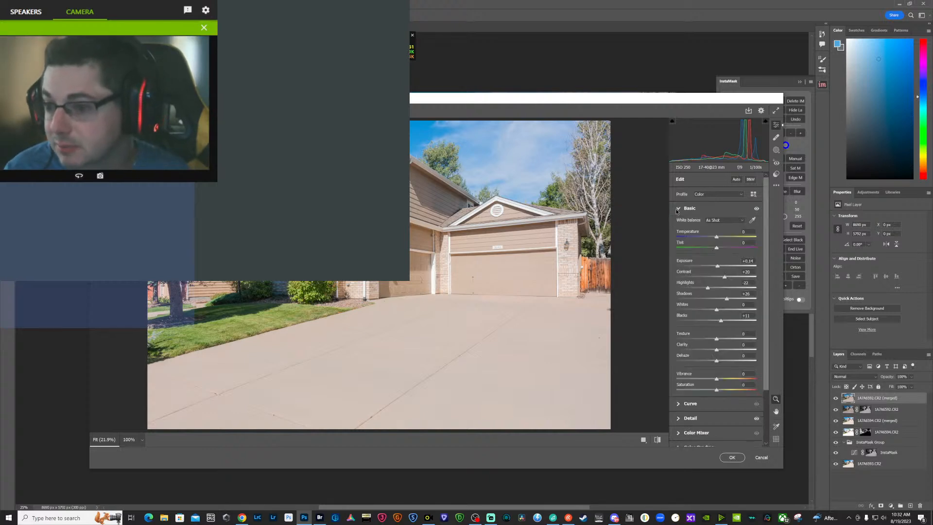
left_click(678, 209)
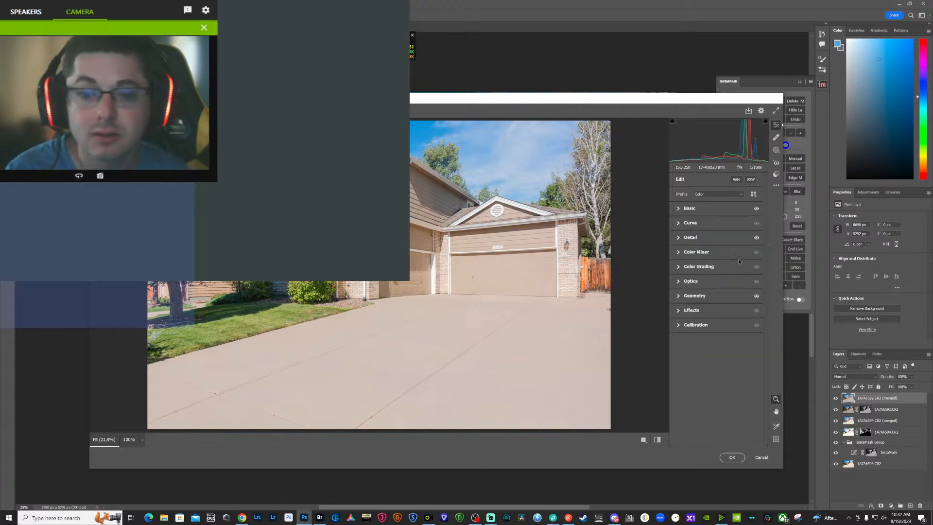
left_click(680, 296)
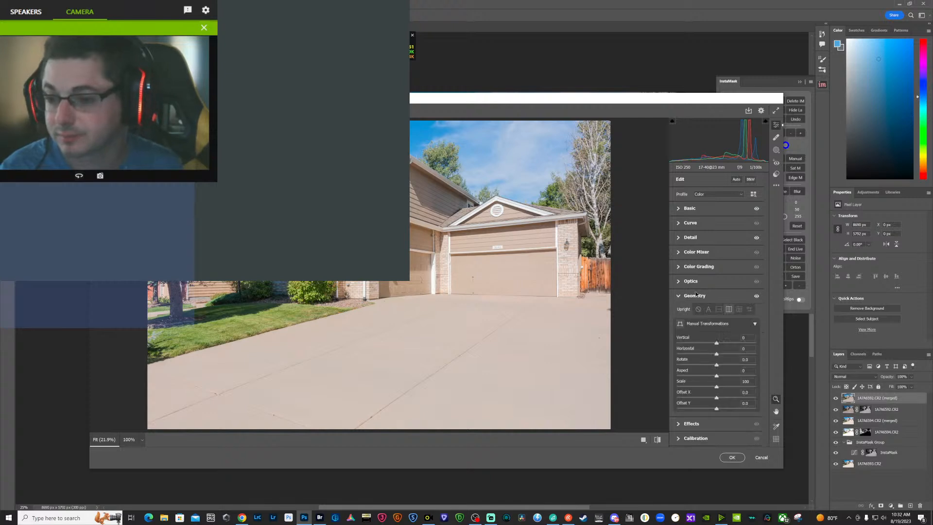
- Sample the shrub with the targeted Color Mixer adjustment to raise Greens saturation to +13, lifting Yellows and Aquas slightly
left_click(679, 252)
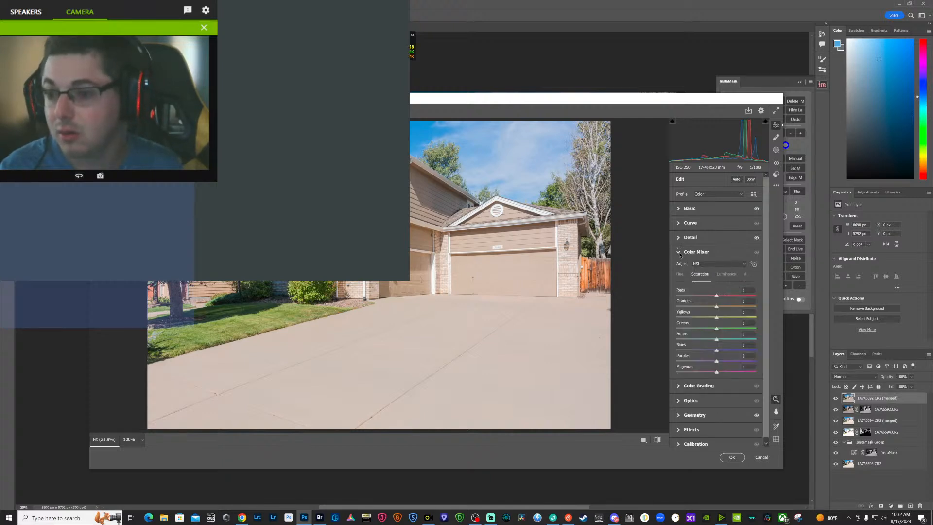
left_click(754, 264)
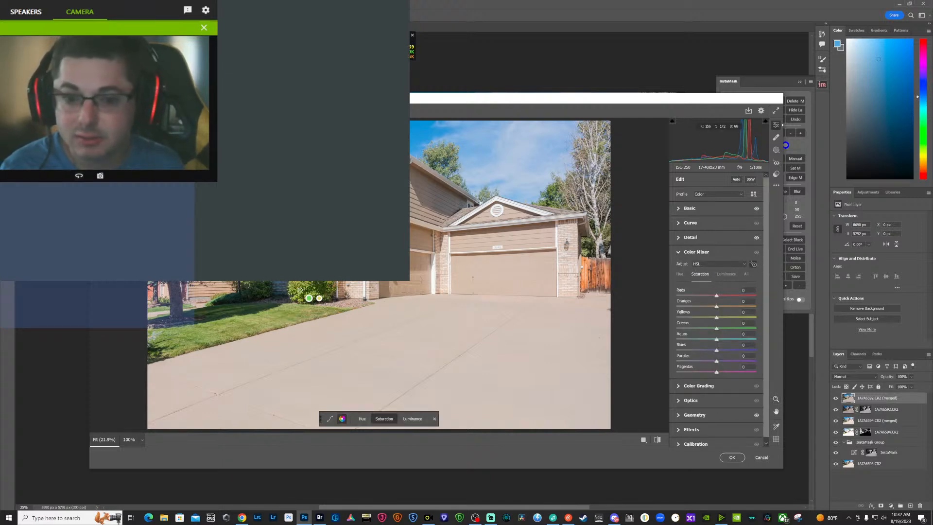
left_click_drag(300, 290, 309, 289)
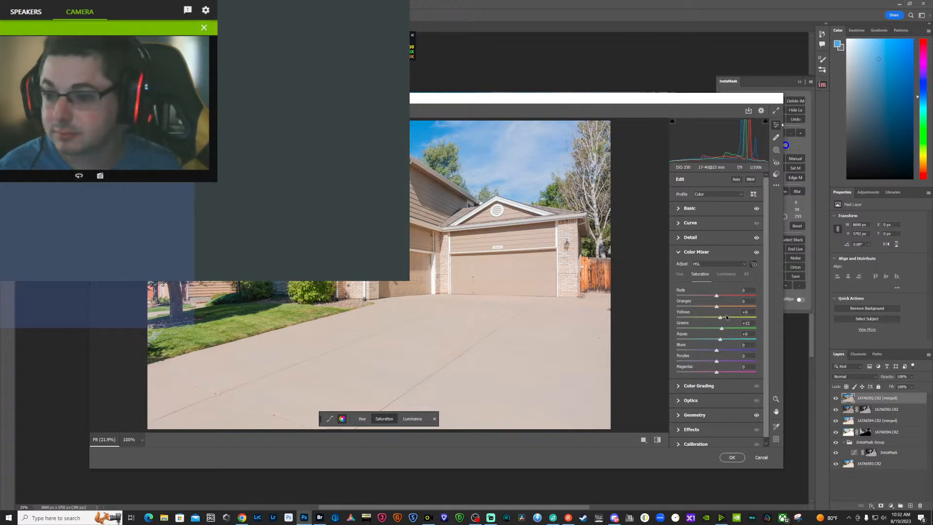
- Sample the driveway and garage to set the Color Mixer luminance to Oranges -3 and Yellows -11
left_click(729, 275)
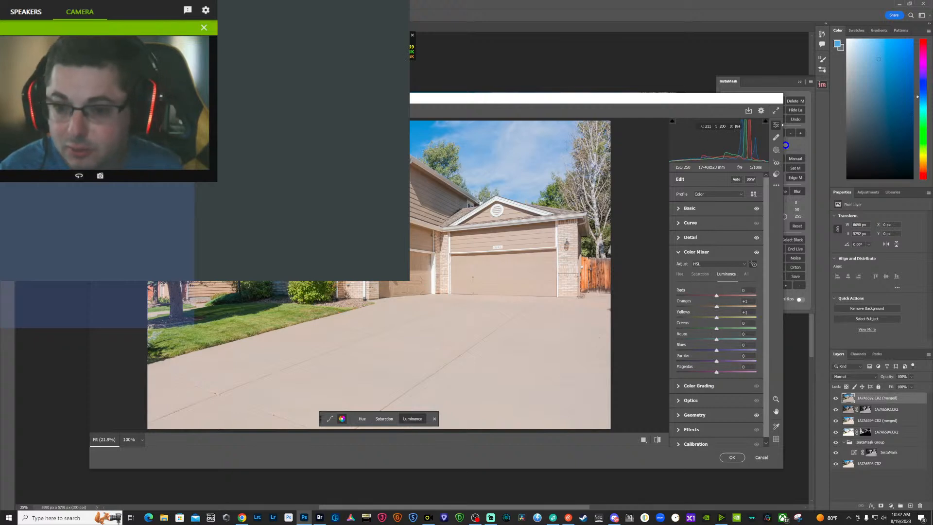
left_click_drag(505, 336, 501, 335)
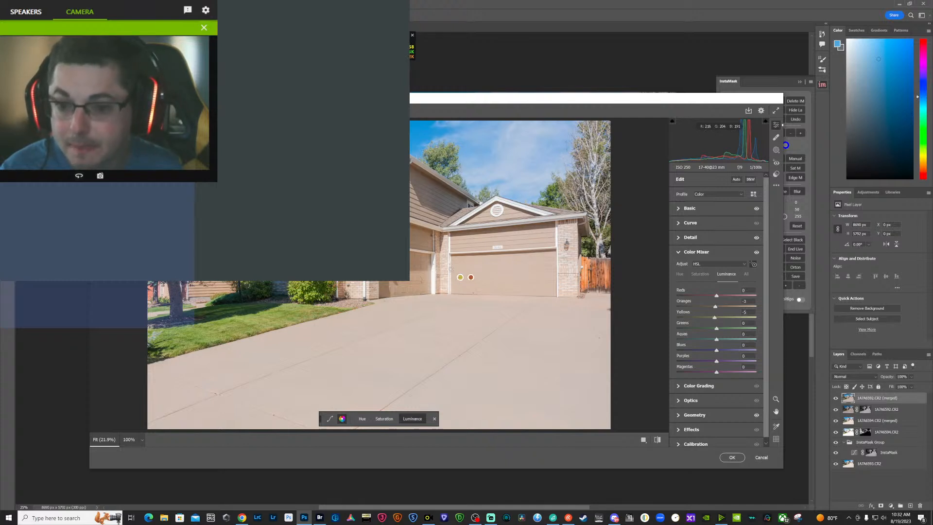
left_click_drag(450, 268, 447, 268)
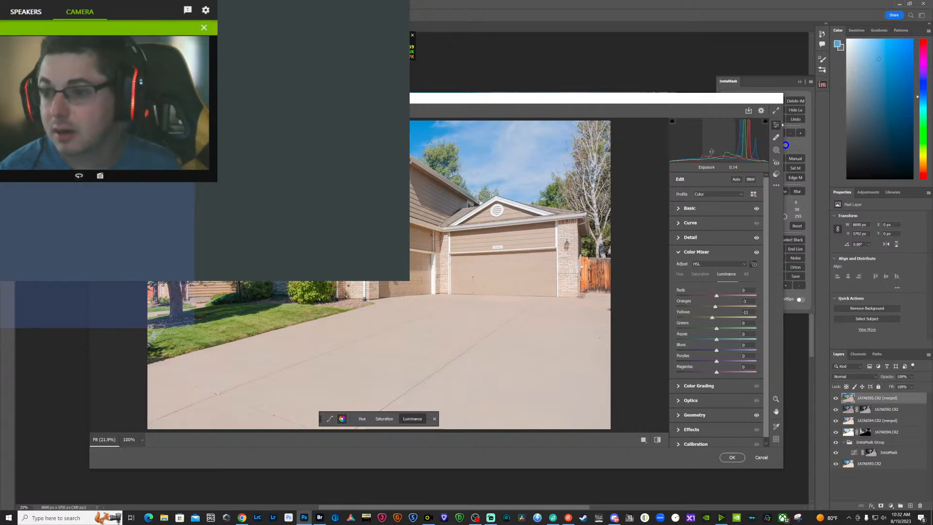
- Apply the Camera Raw edits with Exposure lowered to +0.13, and save the document's changes on closing it
left_click_drag(744, 140, 743, 139)
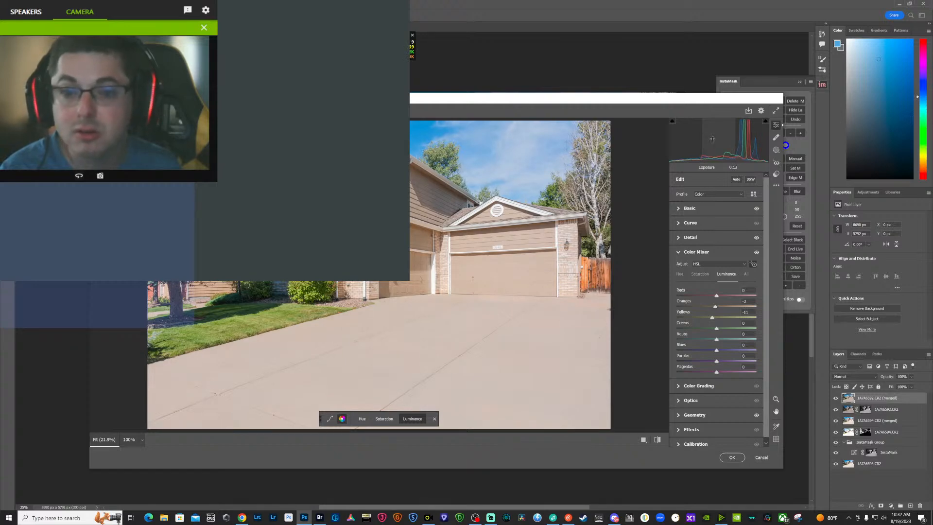
left_click(732, 457)
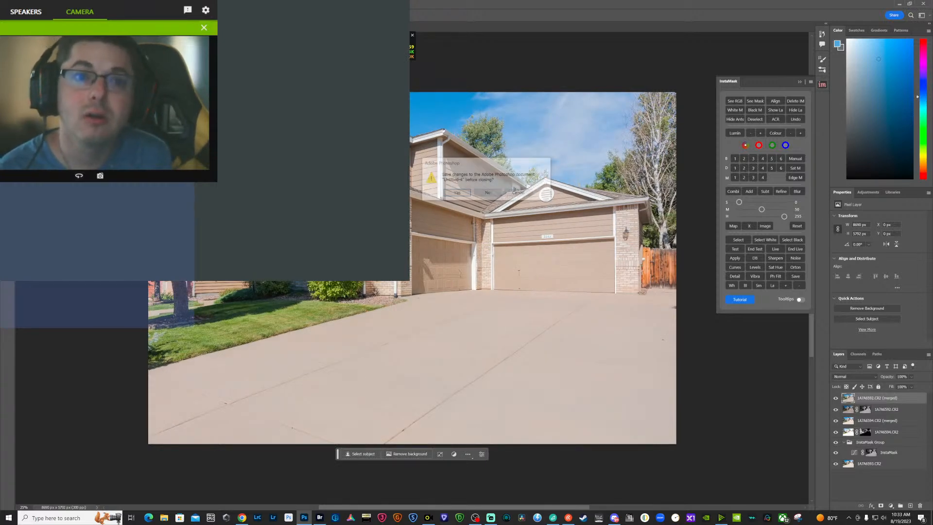
key("Return")
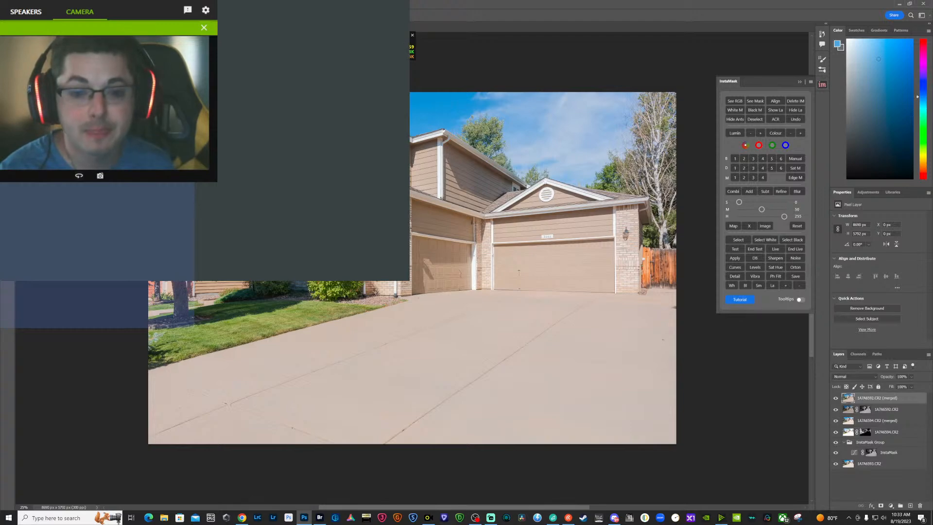
- In Bridge, label the finished bracket 1A7A6590.CR2 through 1A7A6594.CR2 as Approved
left_click(320, 517)
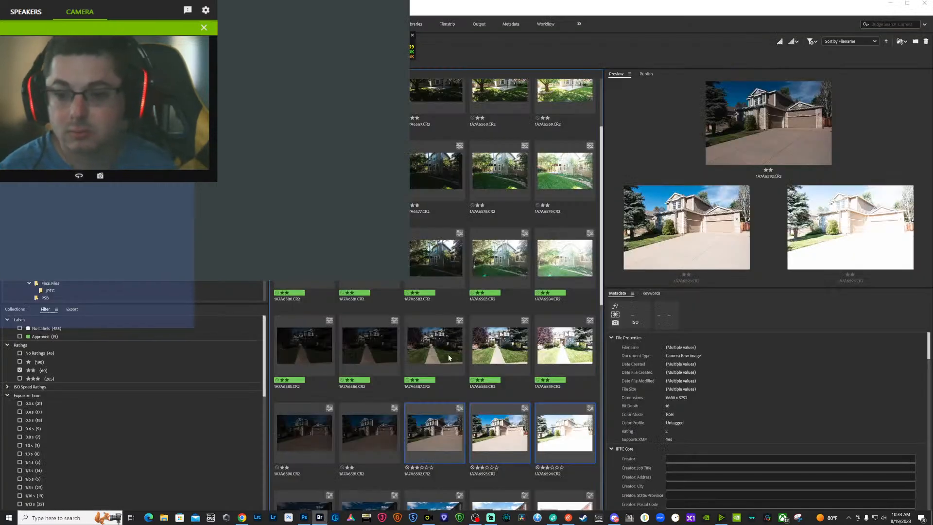
left_click(294, 430)
scroll(469, 420, "down", 1)
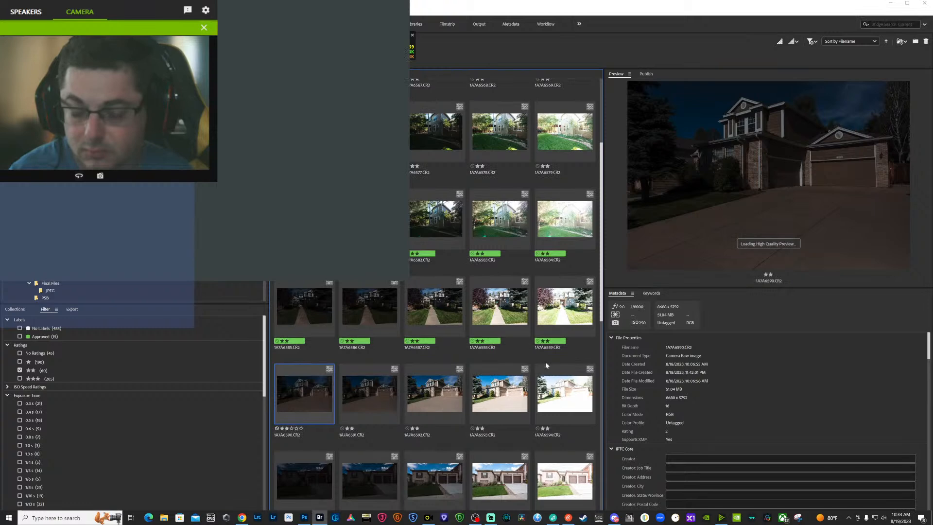
left_click(559, 392, "shift")
right_click(553, 401)
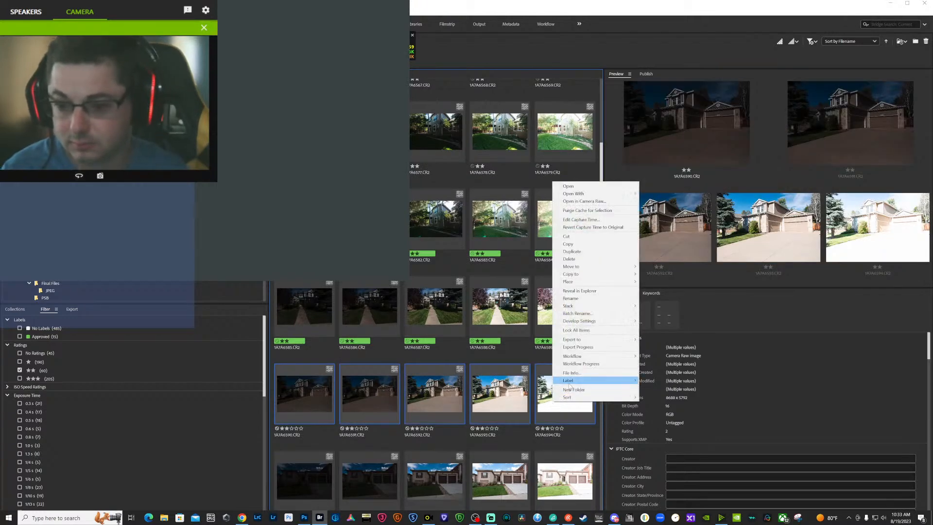
mouse_move(569, 385)
left_click(654, 401)
- Select 1A7A6597.CR2 through 1A7A6599.CR2 in Bridge and load them into one Photoshop document as layers
scroll(588, 447, "down", 1)
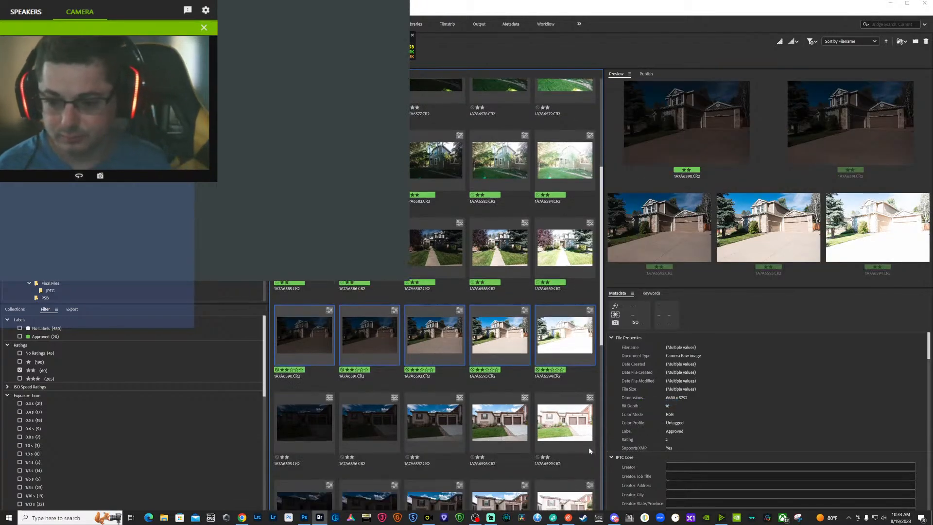
scroll(588, 447, "down", 2)
left_click(451, 361)
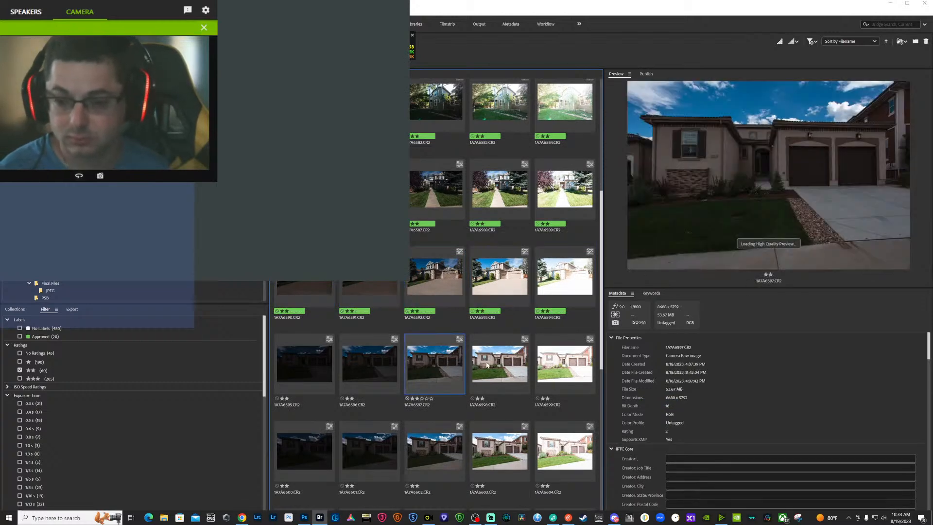
left_click(561, 373, "shift")
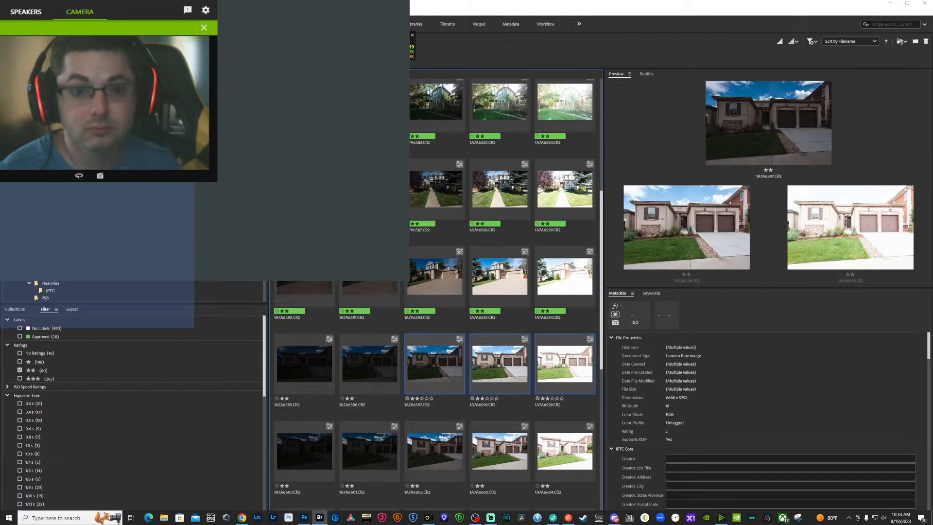
key("alt+Tab")
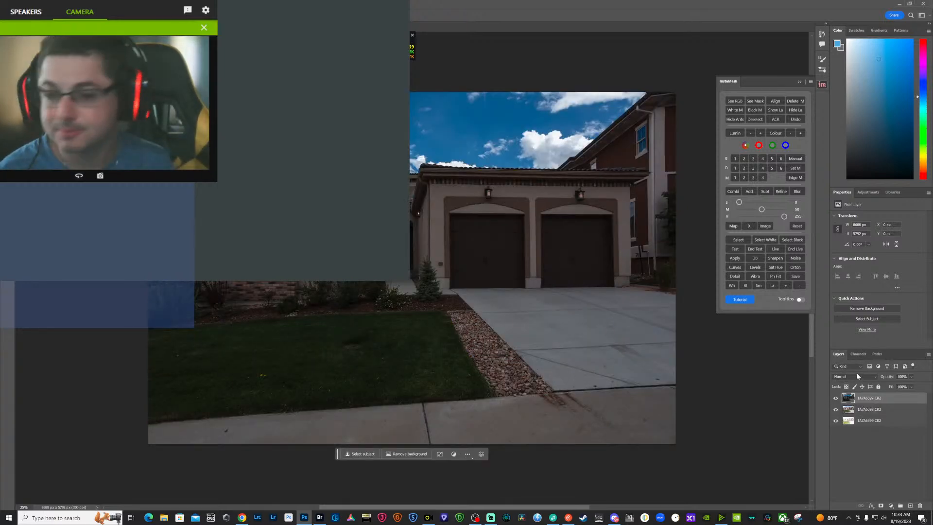
- Move the 1A7A6598.CR2 layer to the bottom of the stack and align all three exposure layers with InstaMask
left_click(836, 398)
left_click_drag(850, 411, 856, 437)
left_click(836, 398)
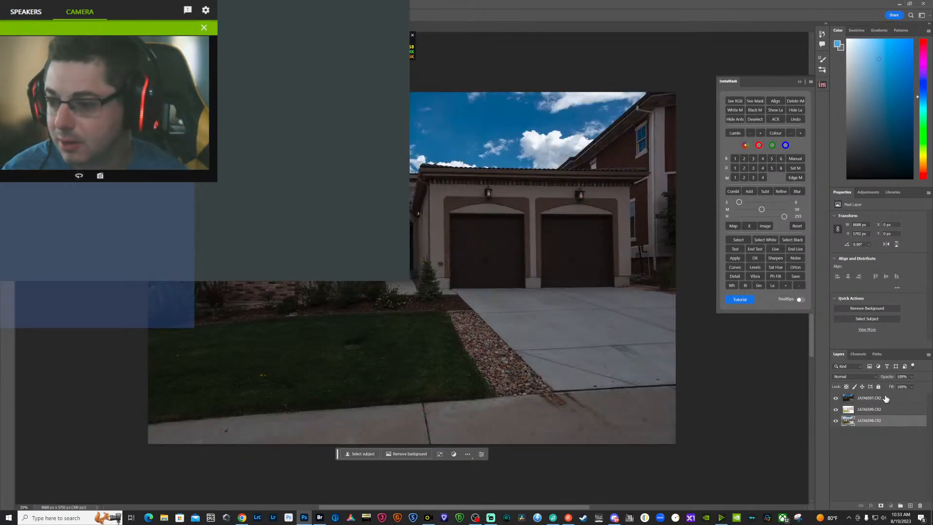
left_click(888, 400)
left_click(885, 420, "shift")
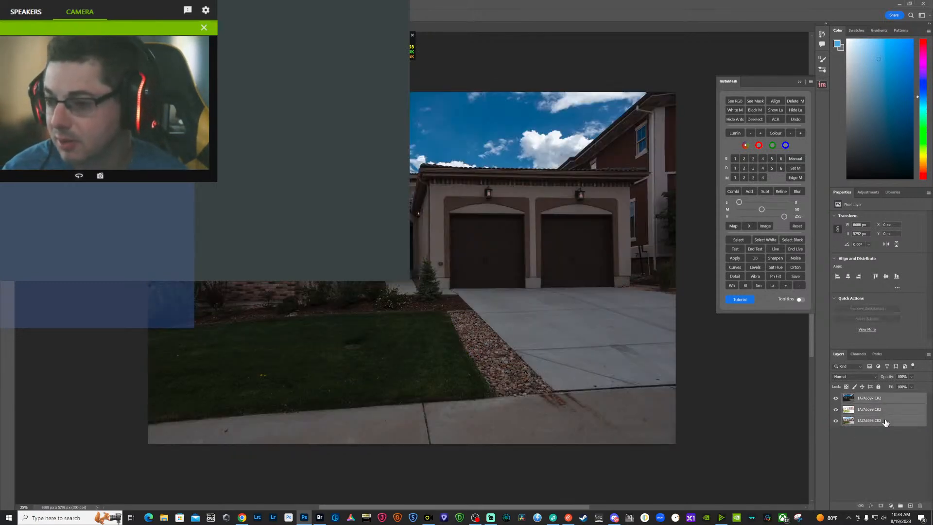
left_click(776, 101)
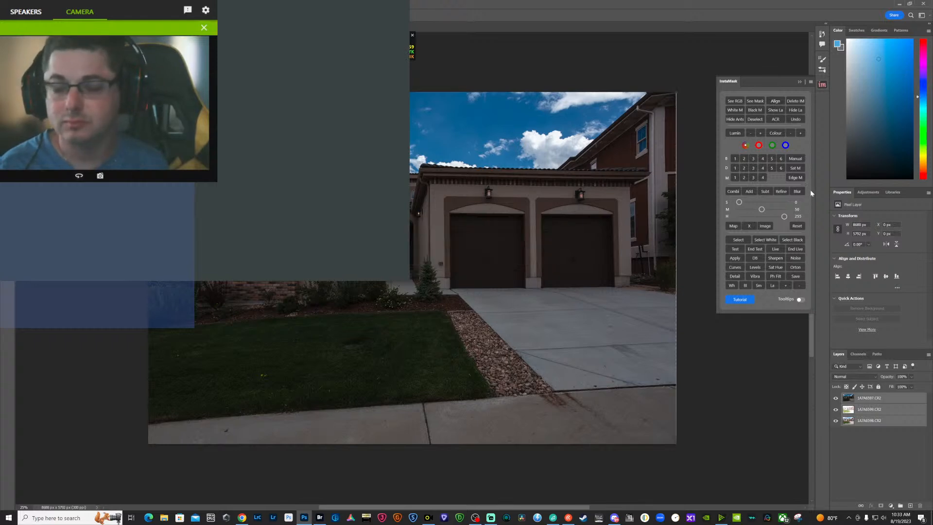
- Compare the exposures and hide only the 1A7A6599.CR2 layer, leaving 1A7A6597.CR2 visible above 1A7A6598.CR2
left_click(836, 398)
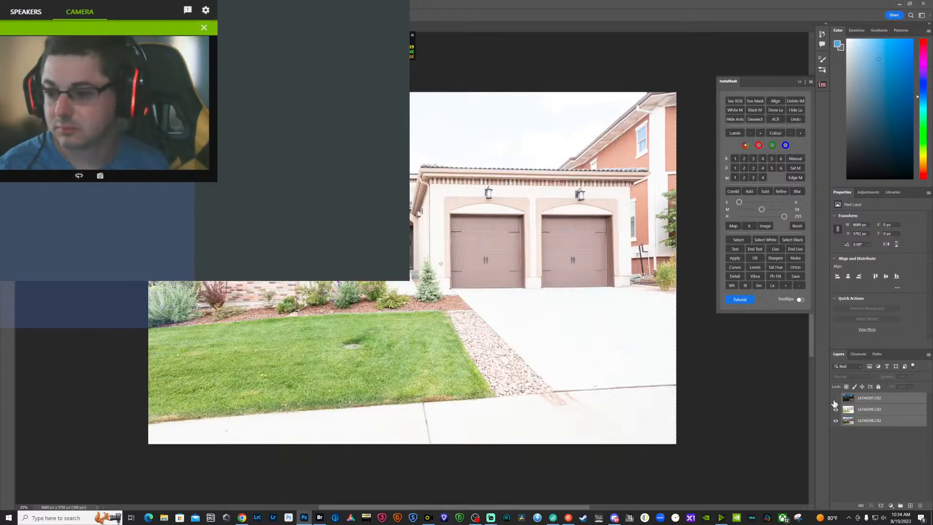
left_click(836, 409)
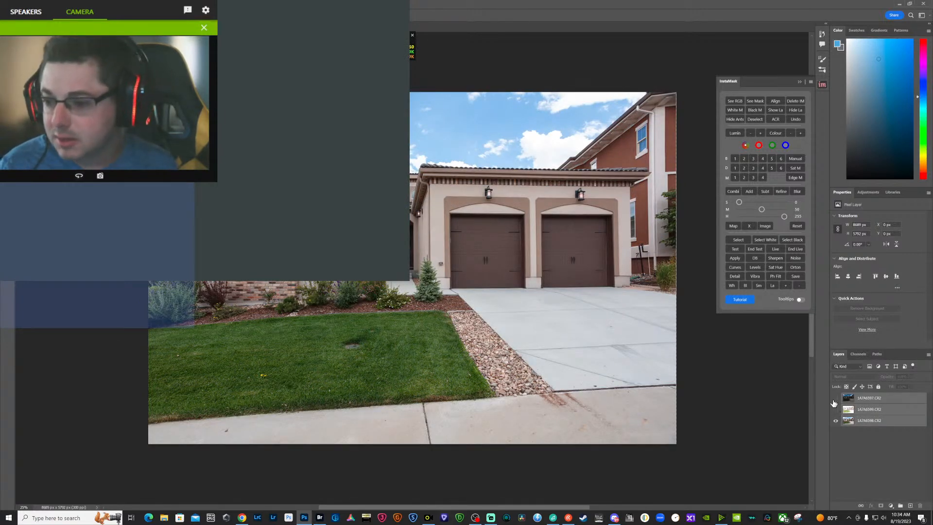
left_click(836, 398)
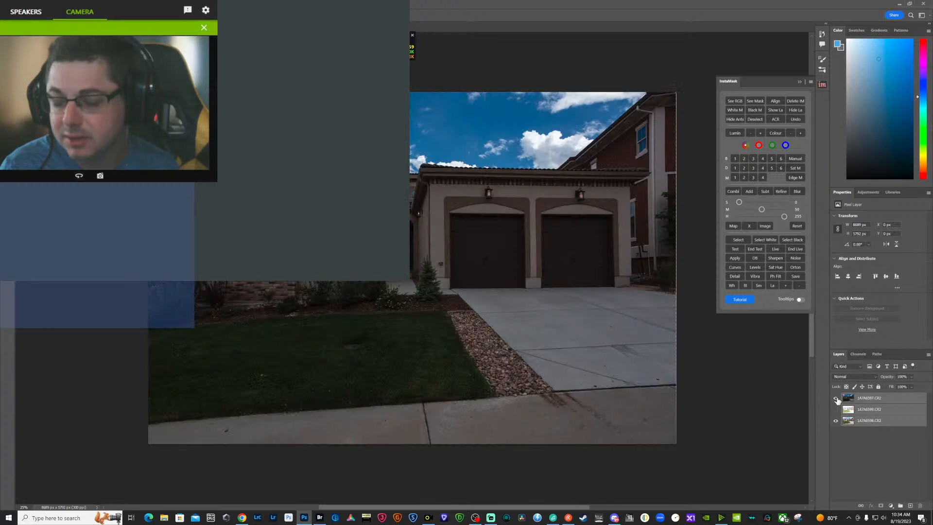
- Select the sky on the 1A7A6597.CR2 layer and turn the selection into a layer mask
left_click(850, 403)
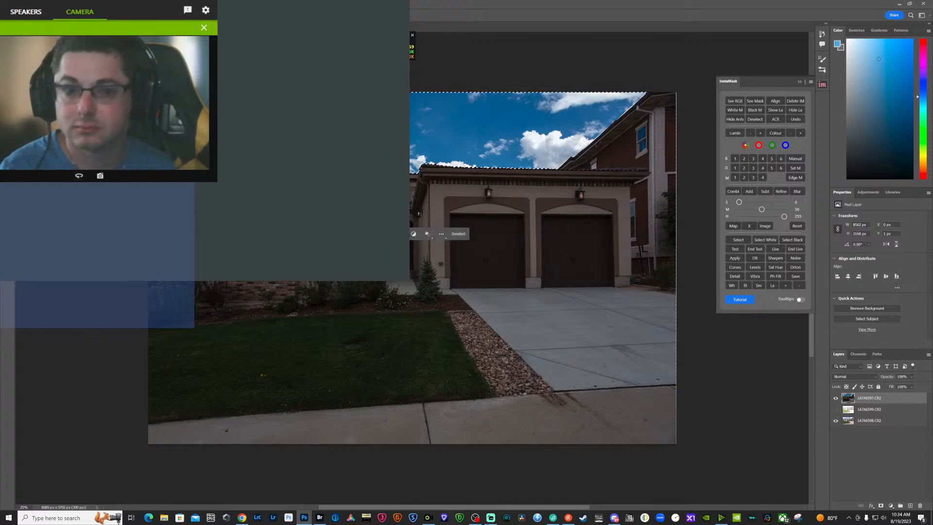
left_click(881, 505)
- In Camera Raw, adjust the image of the sky-masked 1A7A6597.CR2 layer to Exposure +0.50, Shadows +26 and Blacks +31
left_click(847, 400)
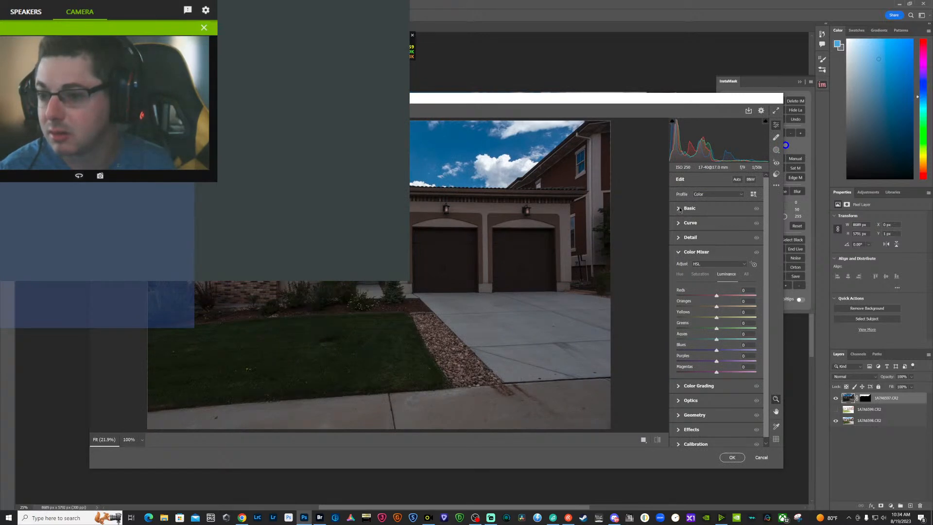
left_click(679, 209)
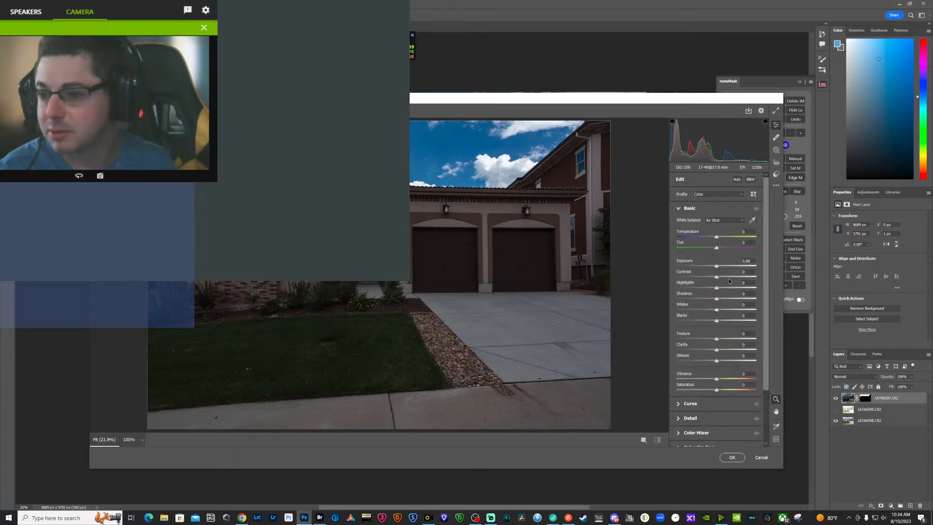
left_click_drag(717, 266, 720, 265)
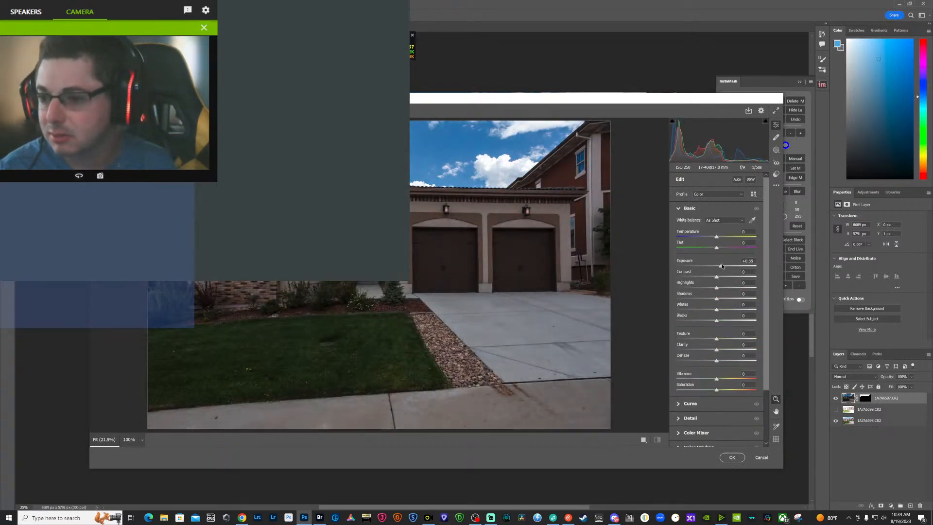
left_click_drag(718, 300, 729, 322)
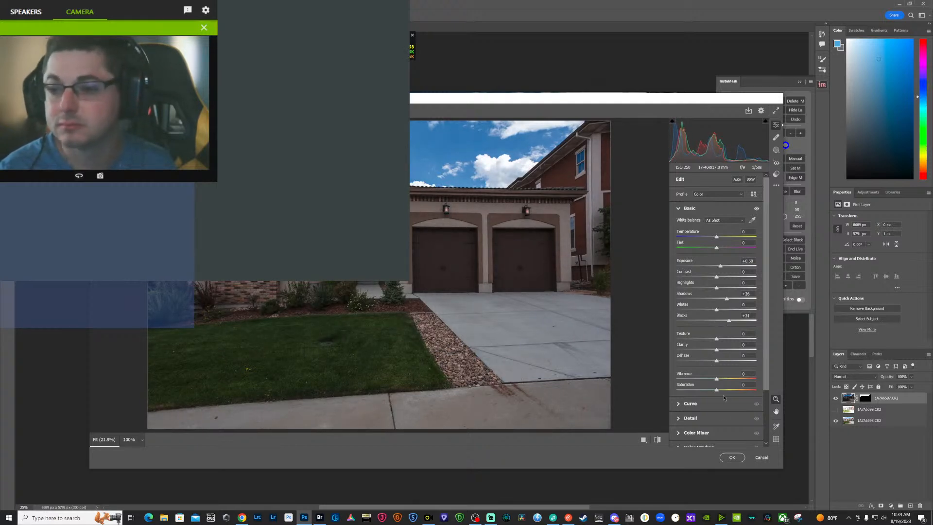
left_click(732, 458)
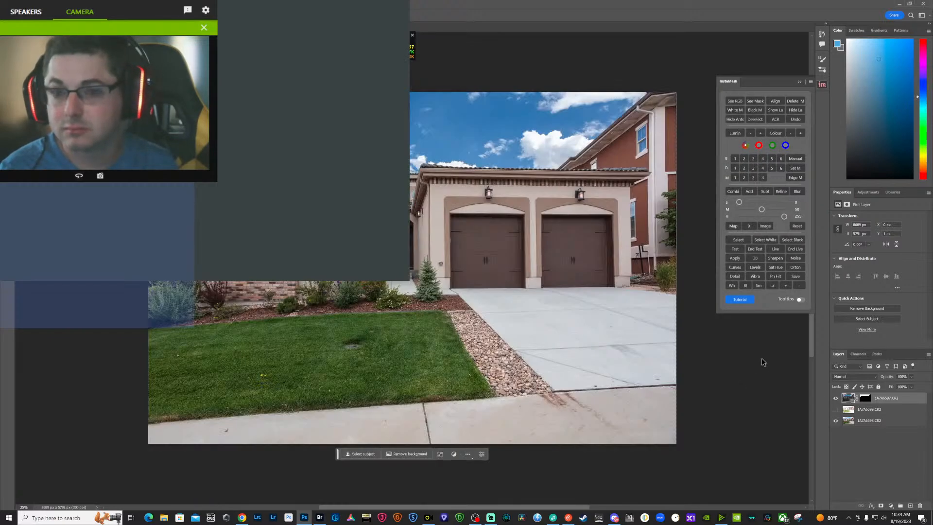
- Compare the blend with and without the bright 1A7A6599.CR2 exposure, leaving that layer visible
left_click(836, 409)
left_click(837, 409)
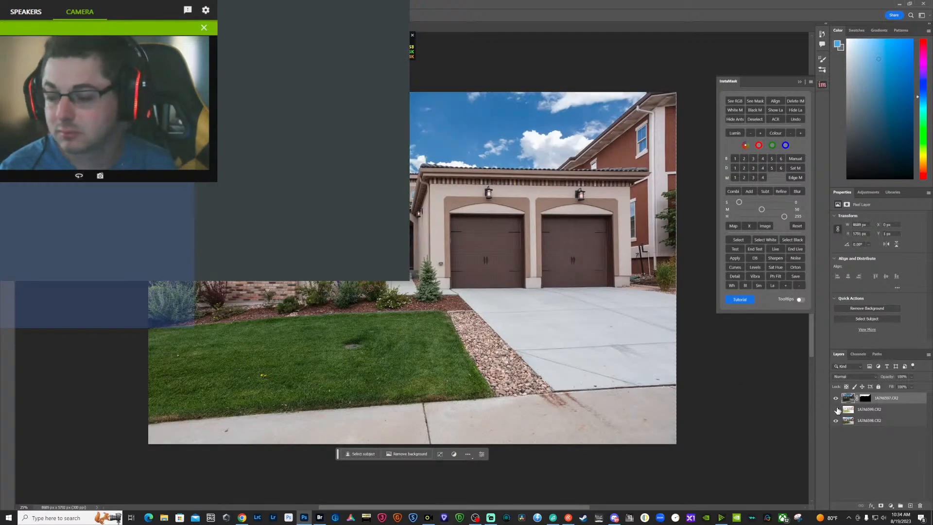
left_click(836, 409)
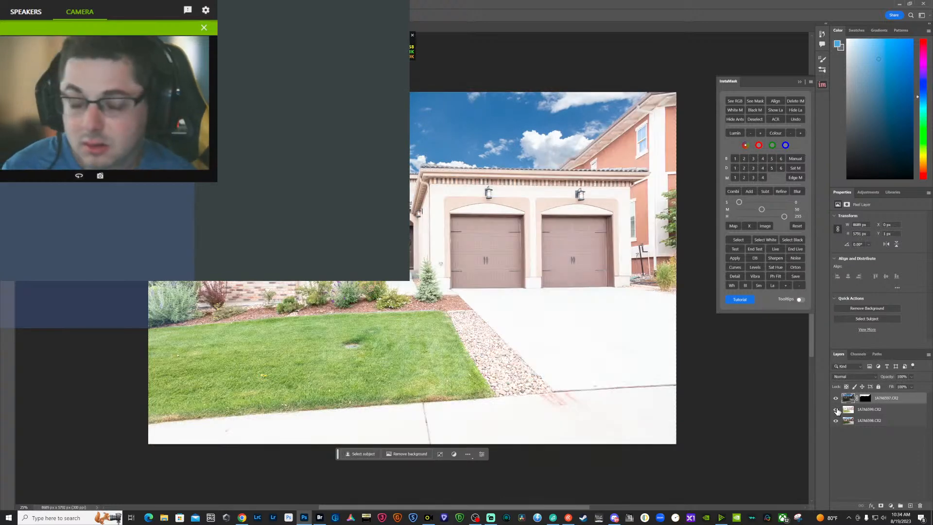
left_click(837, 410)
left_click(836, 409)
- In Camera Raw, adjust the 1A7A6599.CR2 layer to Exposure -1.00 and Contrast +26
left_click(850, 410)
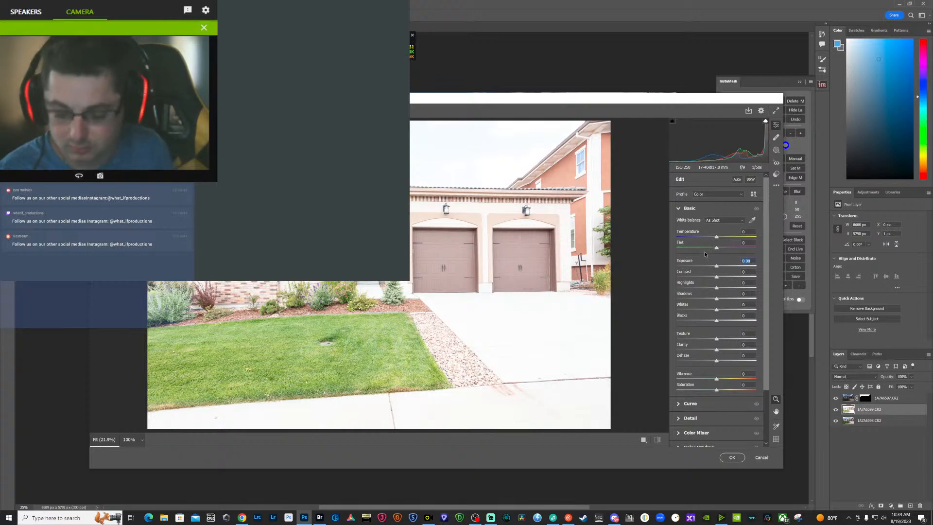
type("-1")
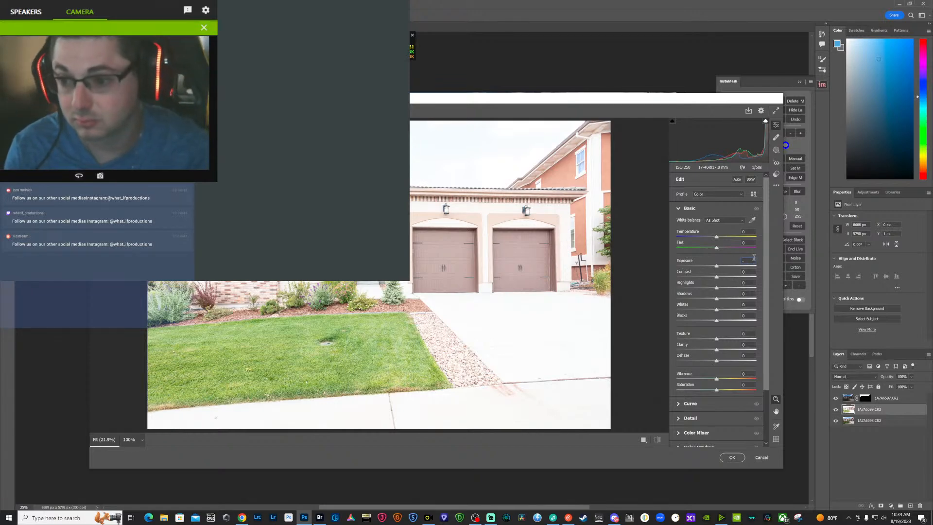
key("Tab")
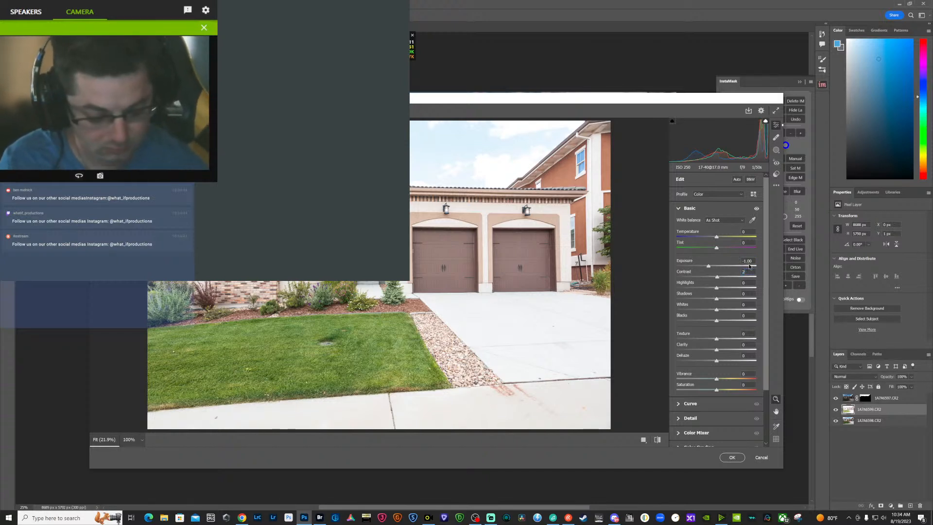
type("20")
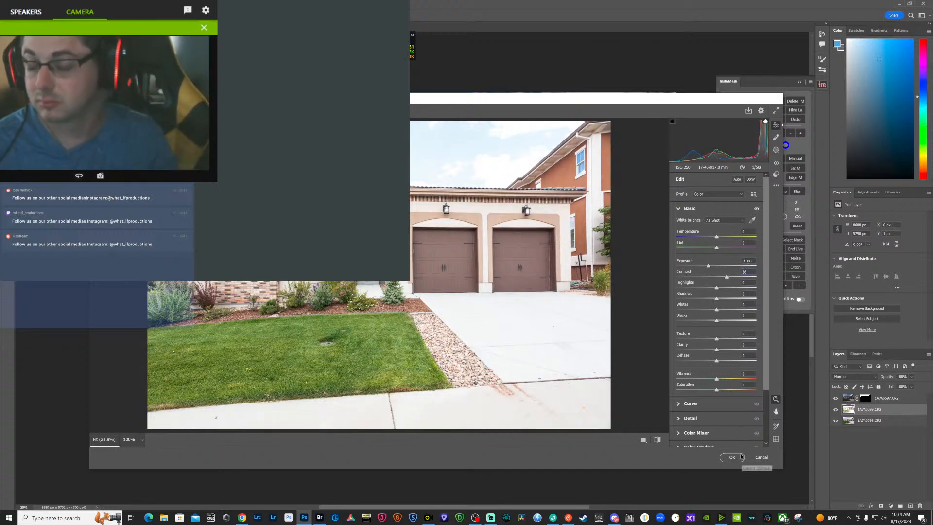
left_click(732, 457)
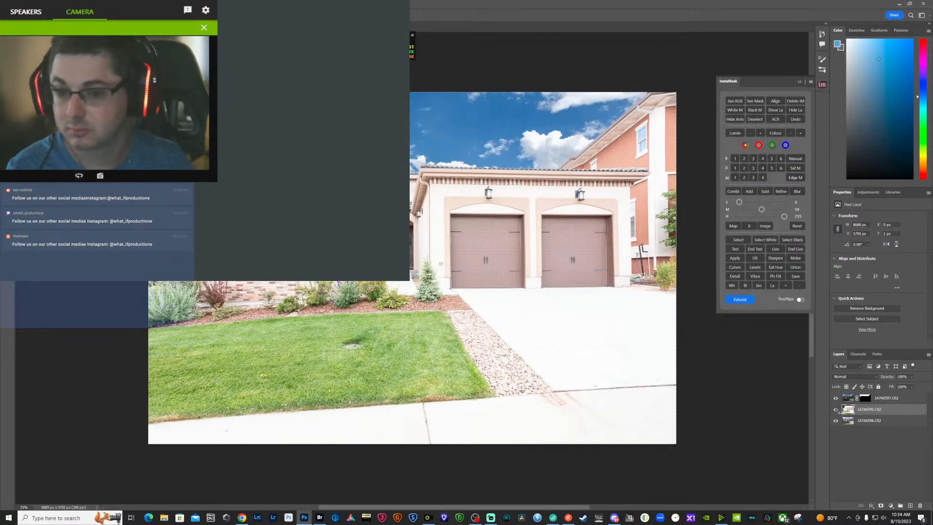
- Generate a level 3 darks InstaMask from the 1A7A6598.CR2 exposure and apply it as a layer mask on 1A7A6599.CR2
left_click(837, 409)
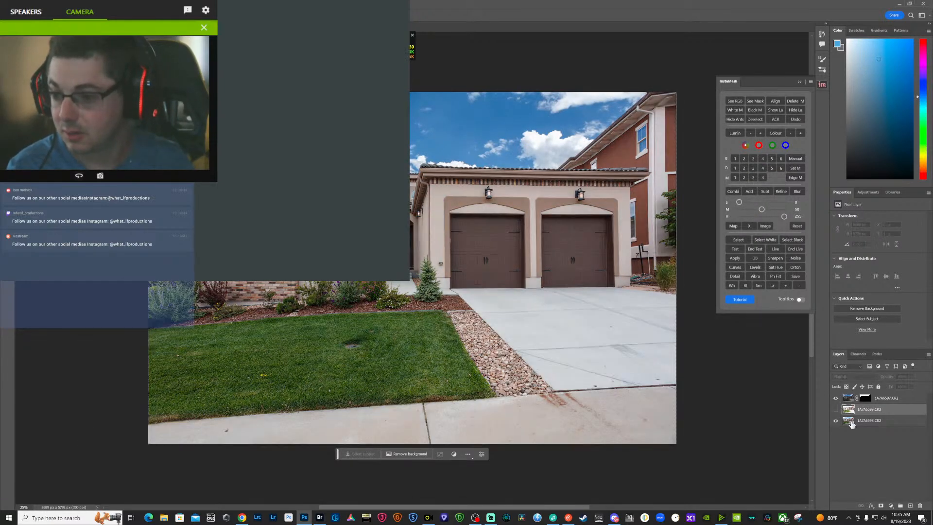
left_click(753, 168)
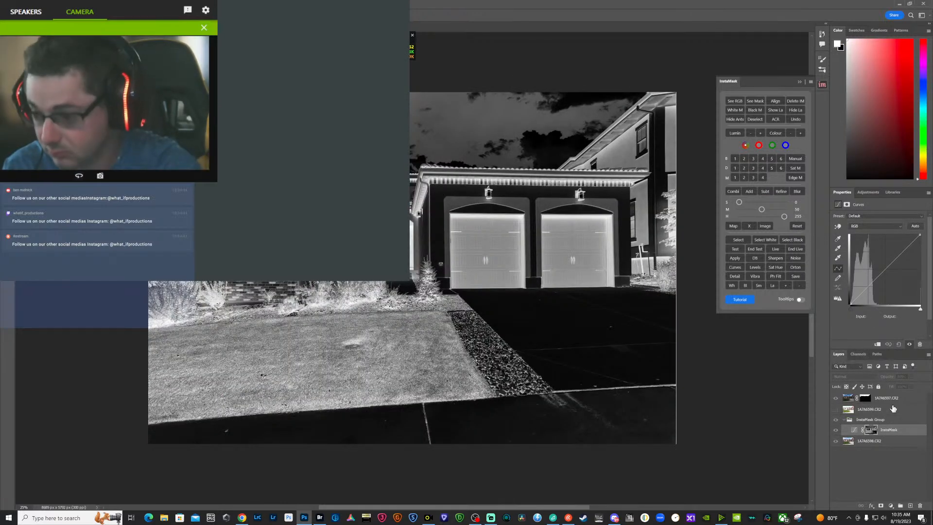
left_click(868, 437)
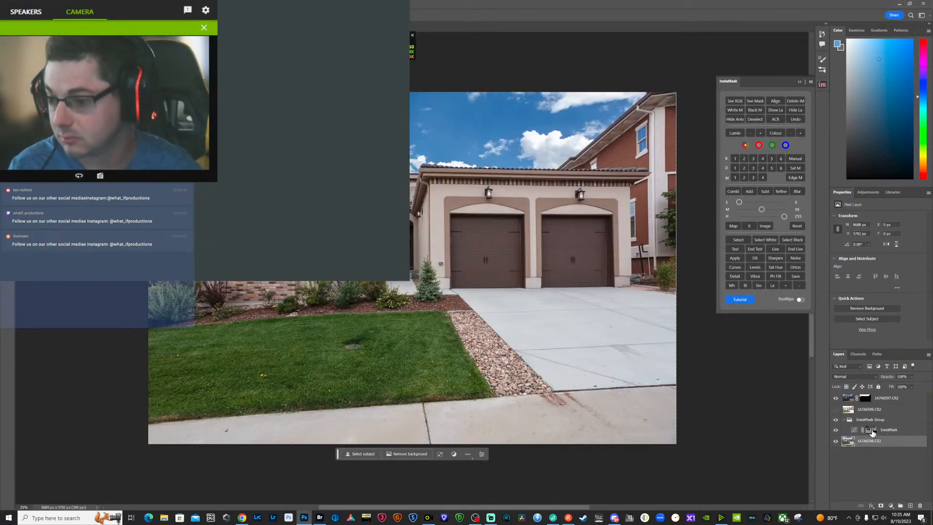
left_click(872, 431, "ctrl")
left_click(848, 409)
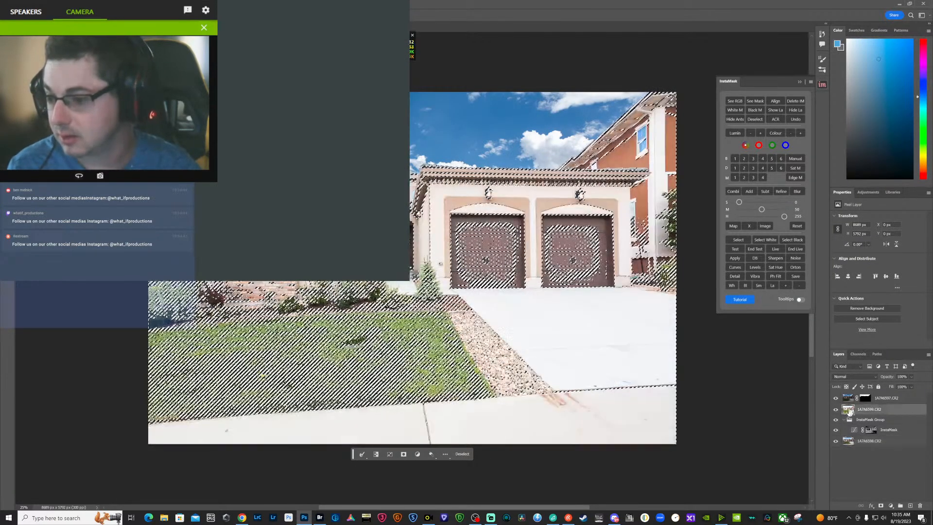
left_click(881, 506)
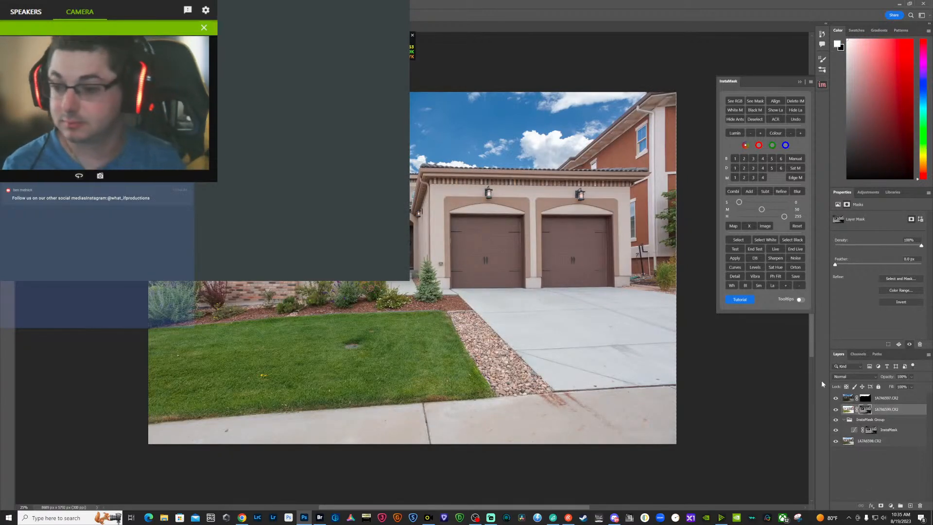
- Merge all the exposure layers and the InstaMask group into a new top layer, keeping the original layers underneath
left_click(875, 441)
left_click(885, 399, "shift")
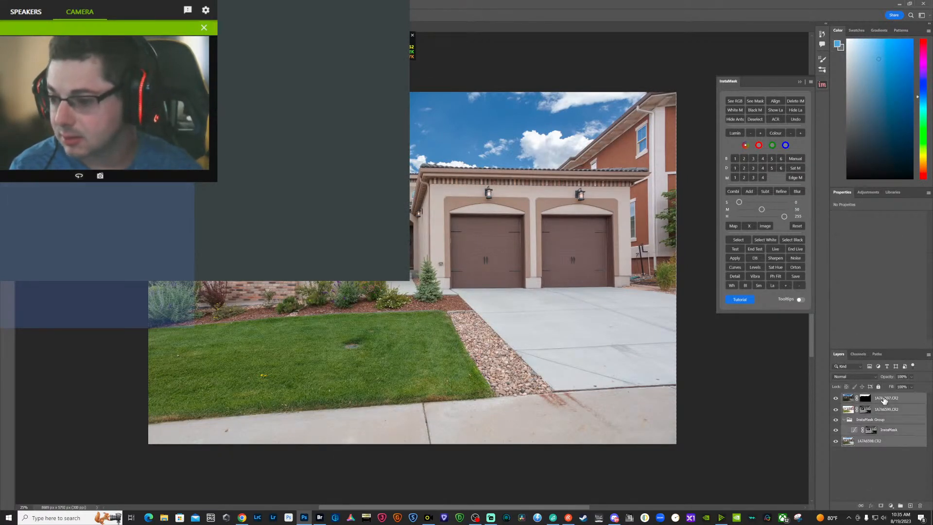
right_click(884, 398)
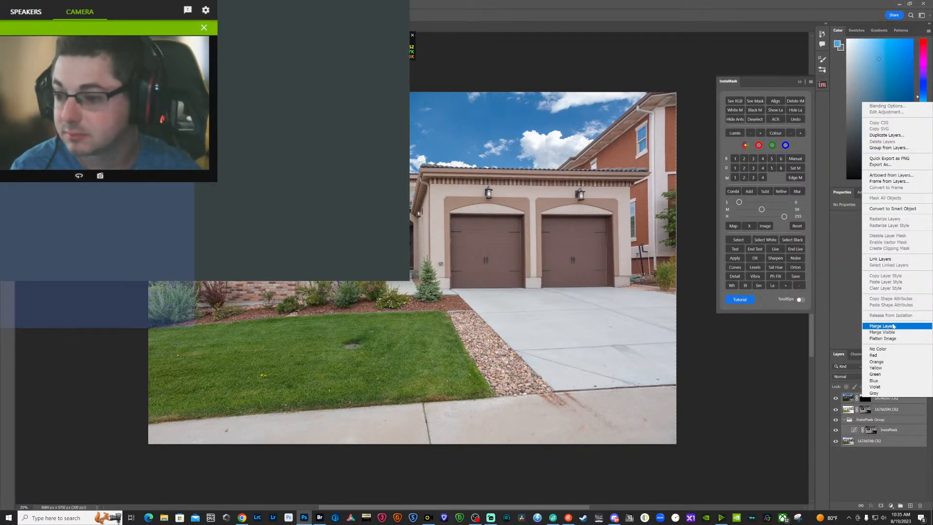
left_click(893, 326)
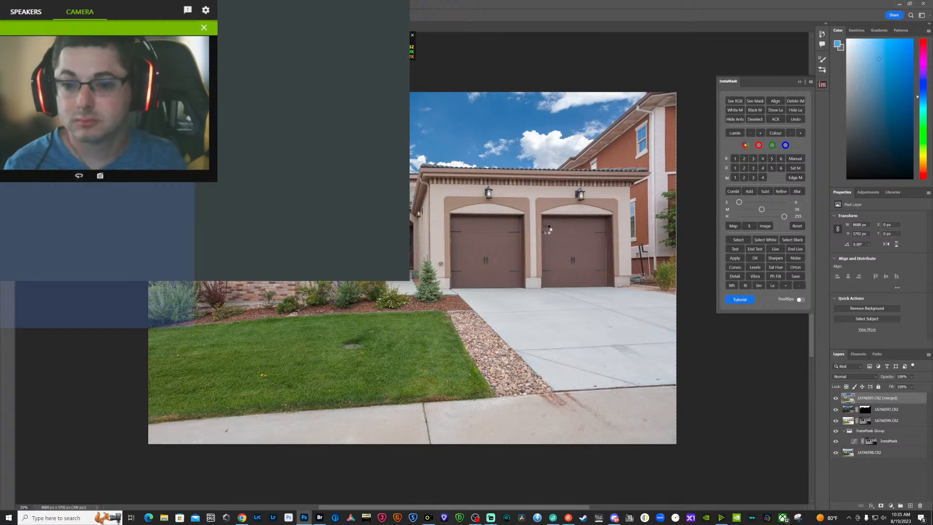
- In Camera Raw, set the merged layer to Exposure +0.43, Contrast +20, Highlights -13, Shadows +16, Whites +1 and Blacks +4
left_click_drag(717, 277, 725, 276)
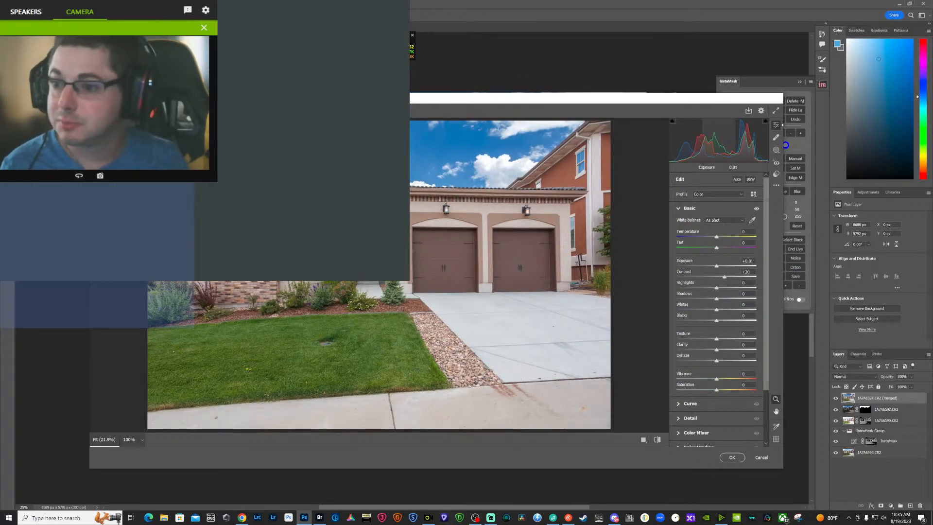
left_click_drag(717, 134, 727, 134)
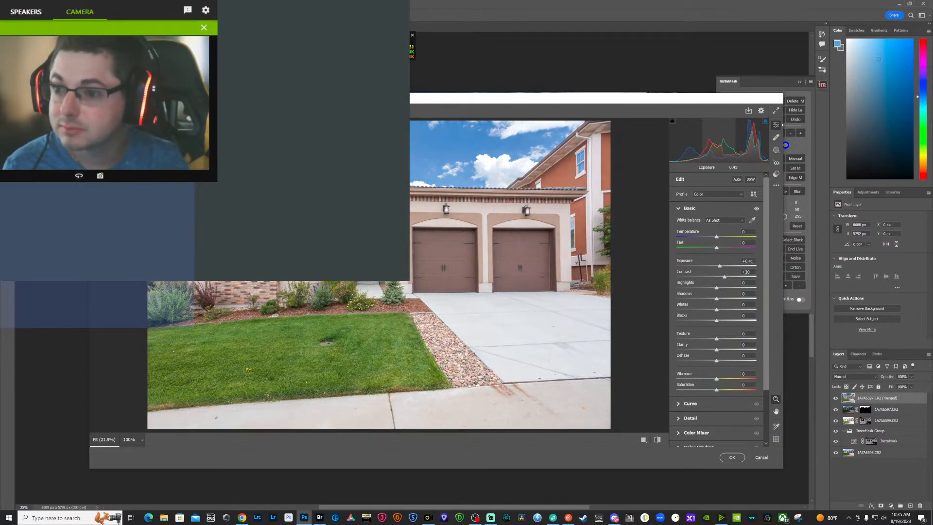
left_click_drag(728, 135, 728, 134)
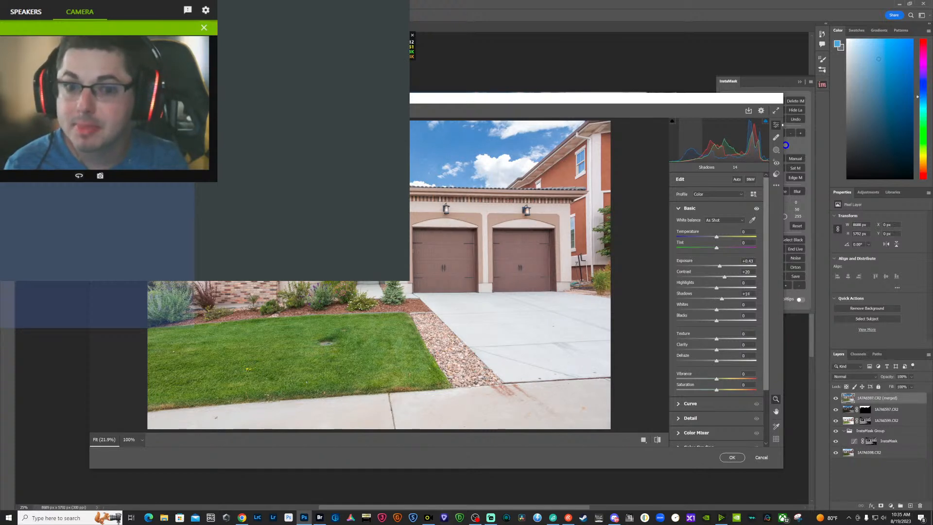
left_click_drag(667, 140, 674, 142)
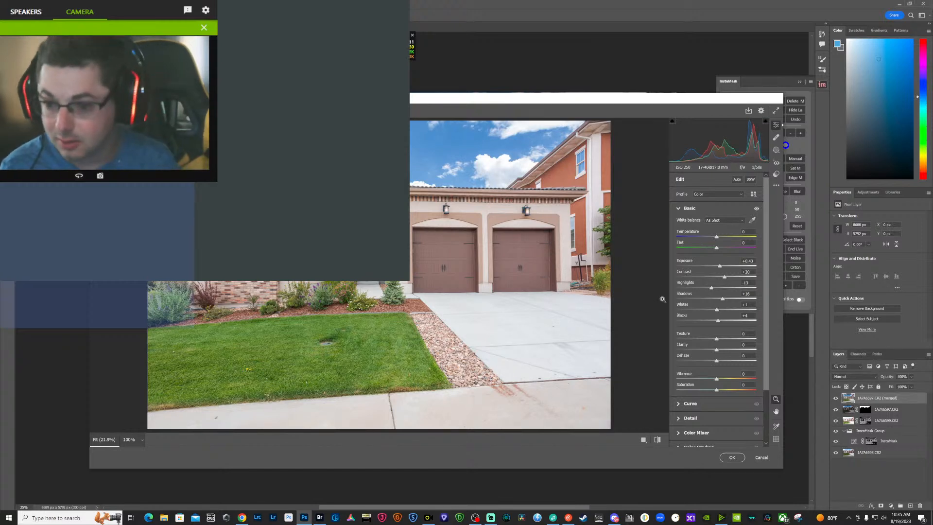
- Use targeted adjustments on the lawn and plants to set color saturation to Reds +7, Oranges +9, Yellows +6, Greens +12 and Purples +5
scroll(691, 428, "down", 2)
scroll(691, 427, "down", 1)
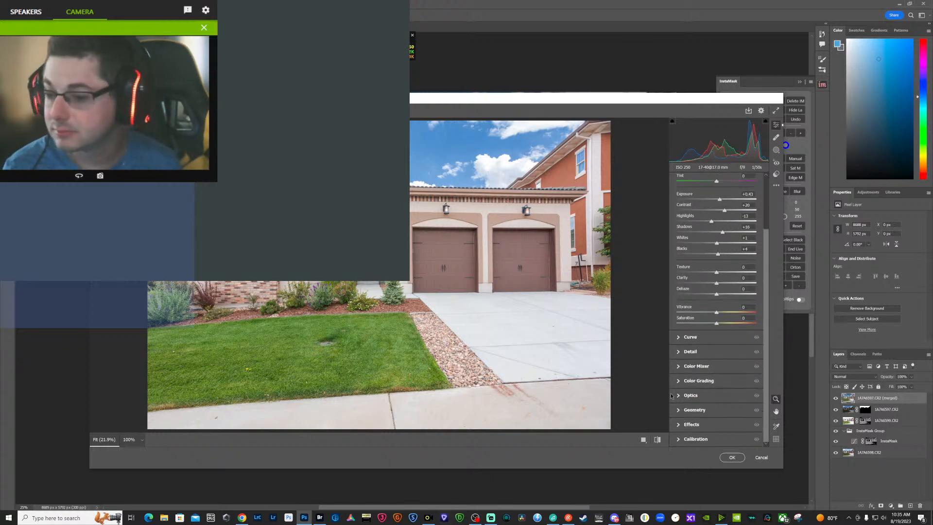
left_click(680, 366)
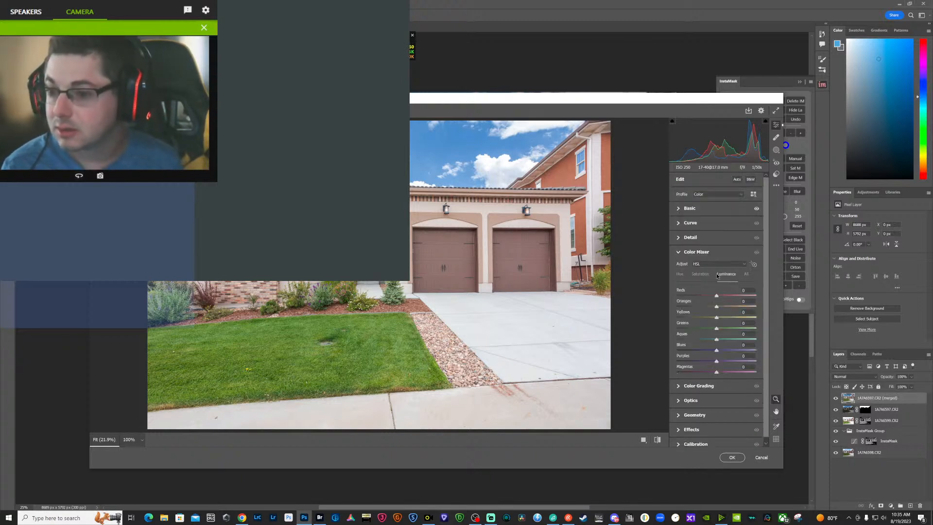
left_click(700, 274)
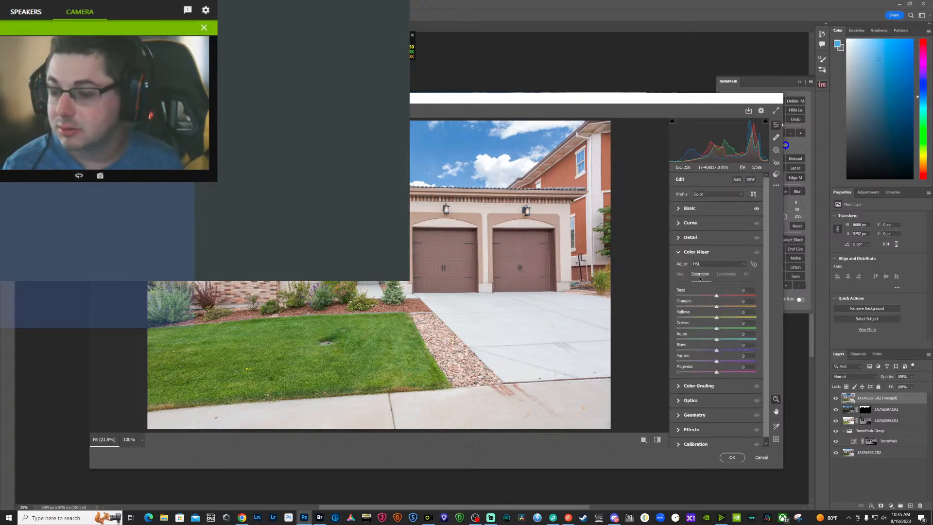
left_click(753, 264)
left_click_drag(275, 348, 304, 348)
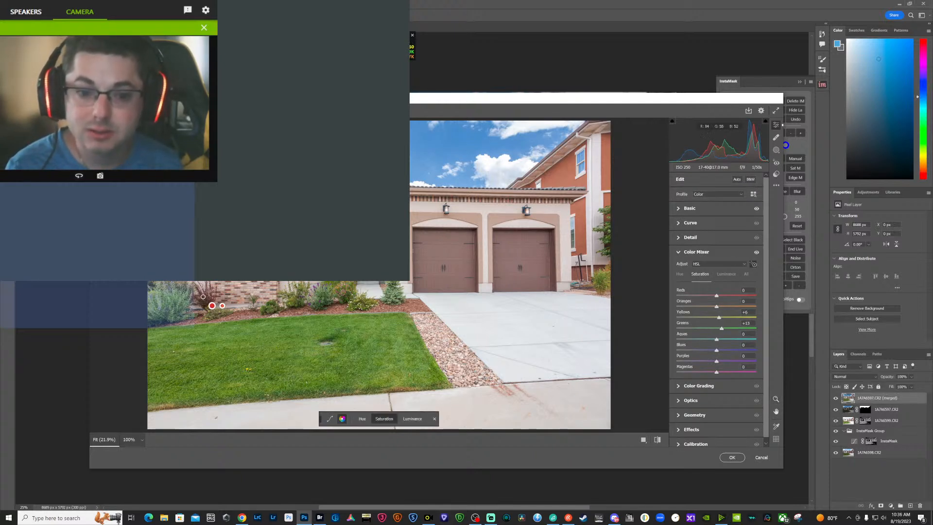
left_click_drag(197, 298, 207, 295)
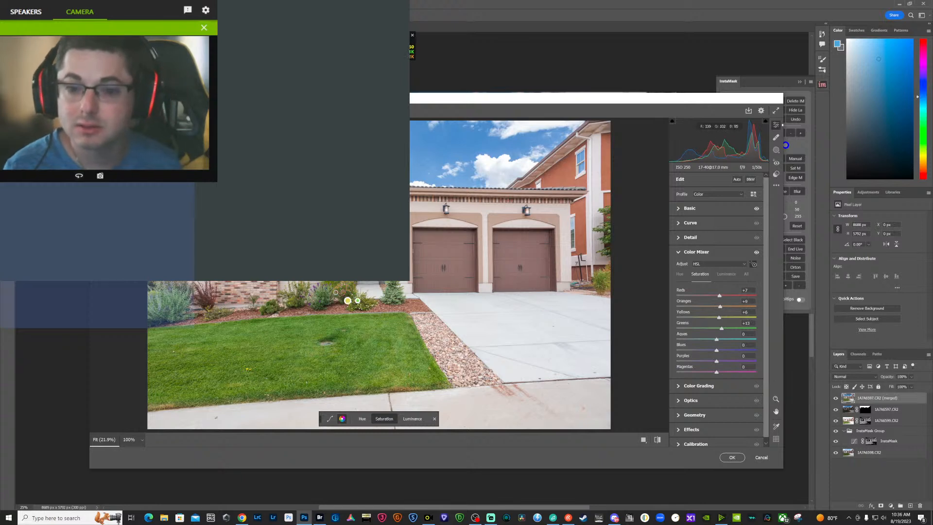
mouse_move(321, 295)
left_mouse_down()
mouse_move(347, 286)
mouse_move(556, 326)
left_mouse_up()
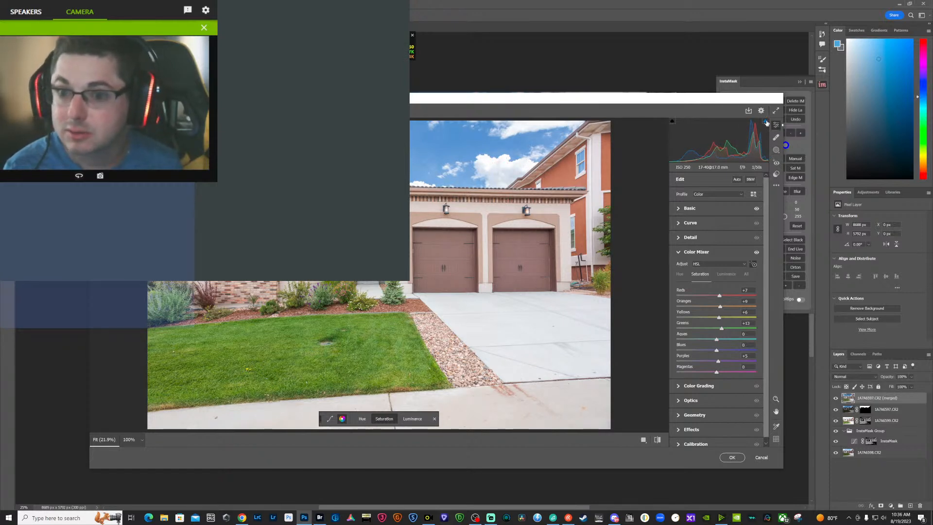
left_click_drag(759, 135, 756, 135)
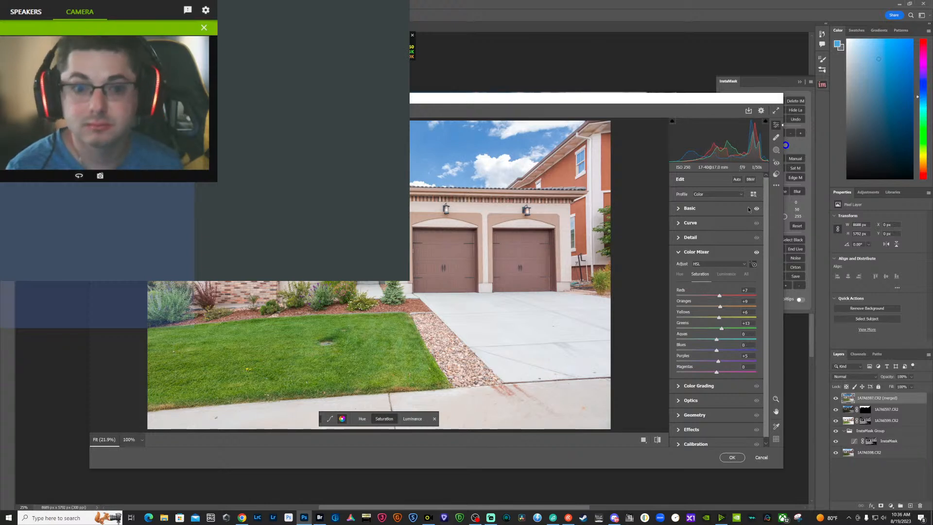
- Straighten the perspective with Guided Upright, placing one vertical guide along the garage's right corner and another along the brick facade at left
left_click(678, 415)
left_click(729, 309)
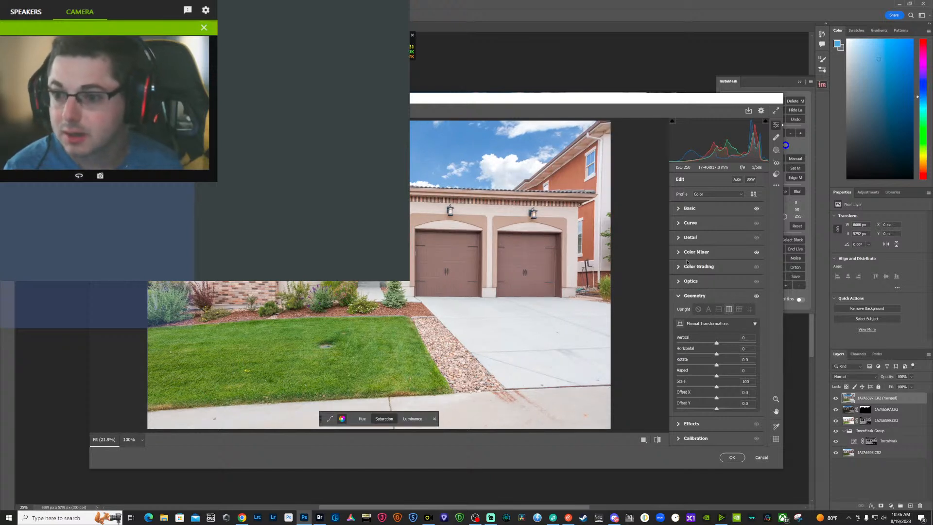
left_click(698, 309)
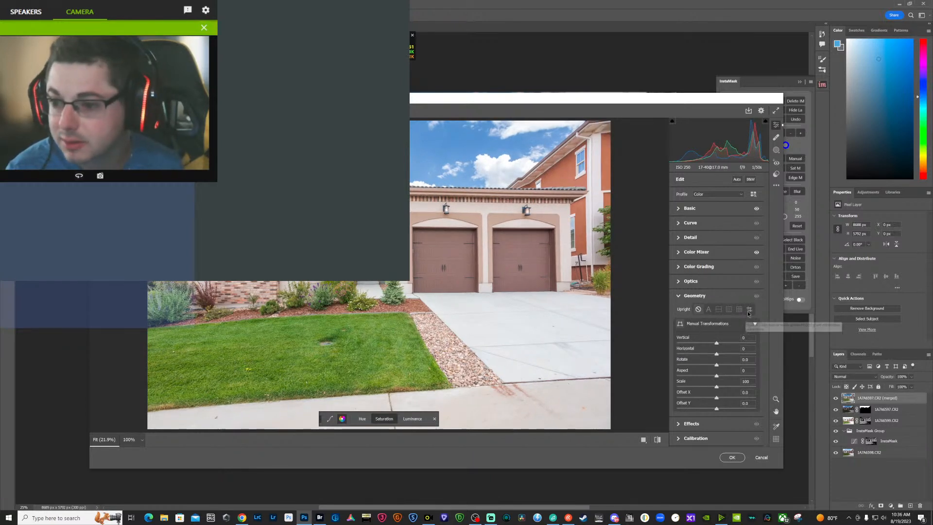
key("shift+t")
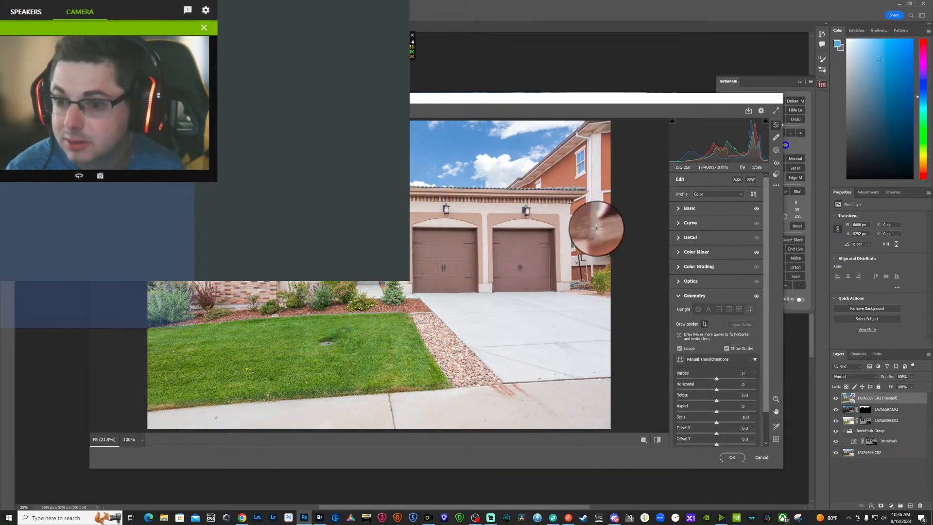
left_click_drag(570, 201, 572, 281)
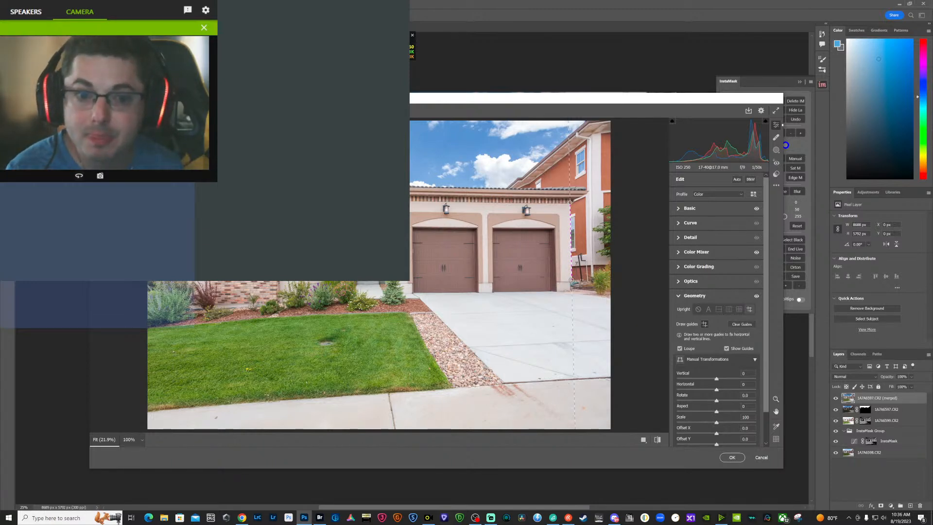
left_click_drag(207, 282, 186, 286)
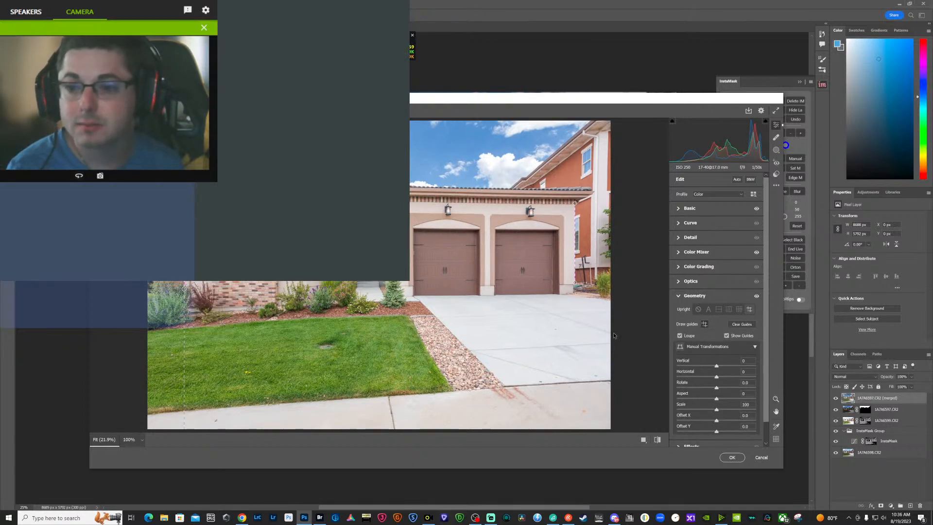
- Set Sharpening to 82 with Masking 50 and apply the Camera Raw edits to the merged layer
left_click(677, 240)
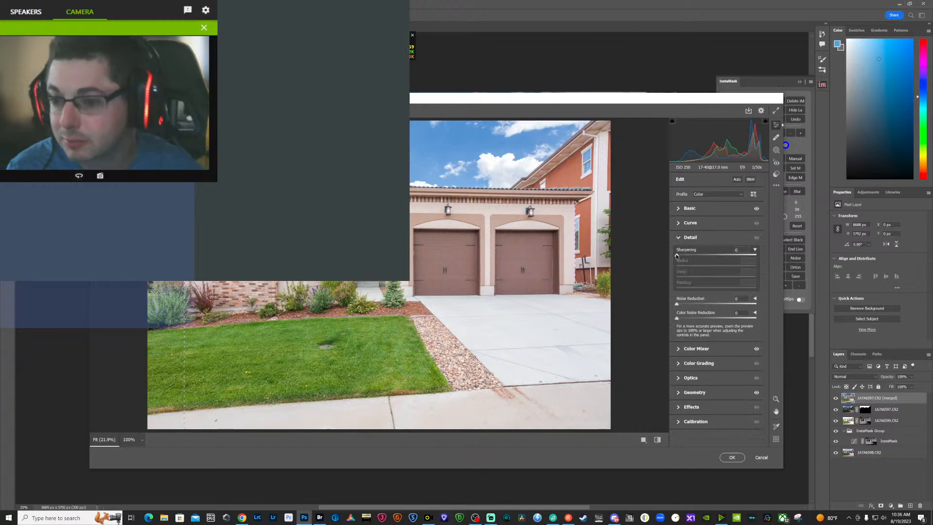
left_click_drag(714, 255, 720, 261)
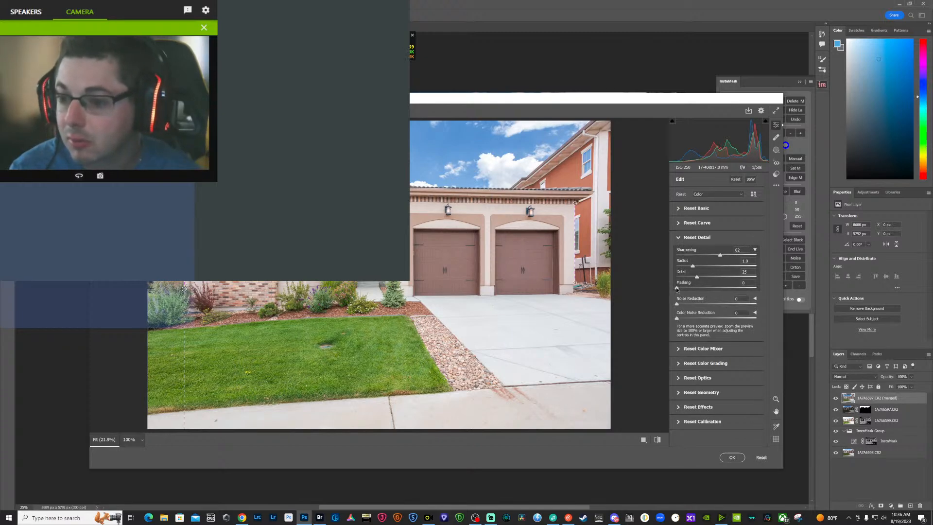
left_click_drag(677, 288, 716, 289)
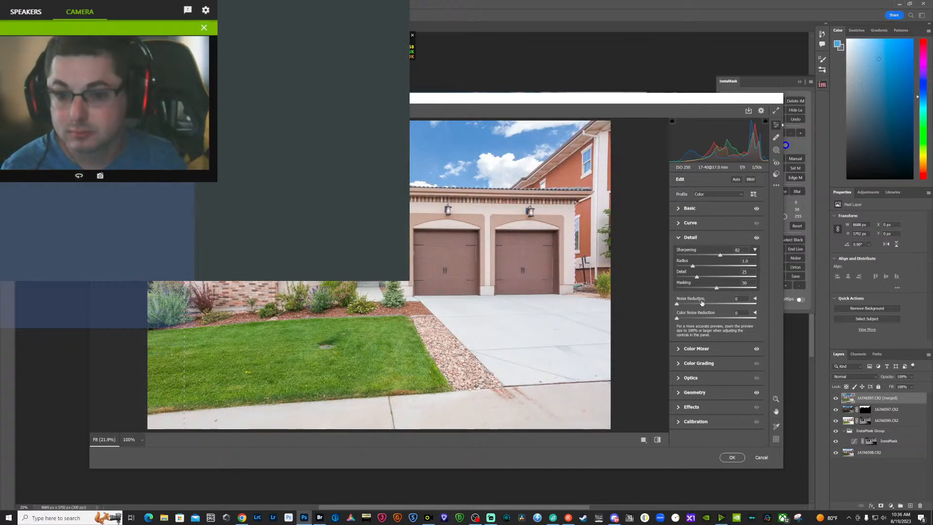
left_click(734, 457)
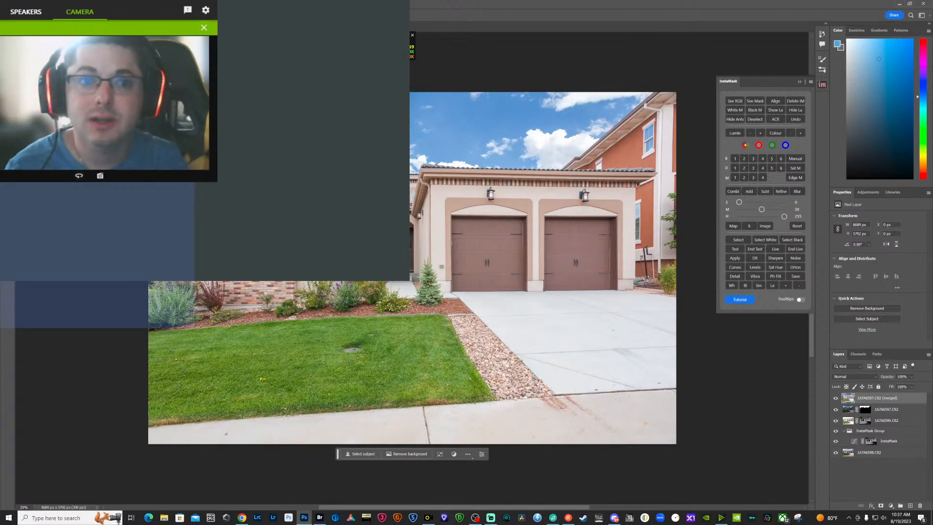
- Save the finished image, switch to Bridge and select the exposures 1A7A6602 to 1A7A6604 of the next bracket
key("Return")
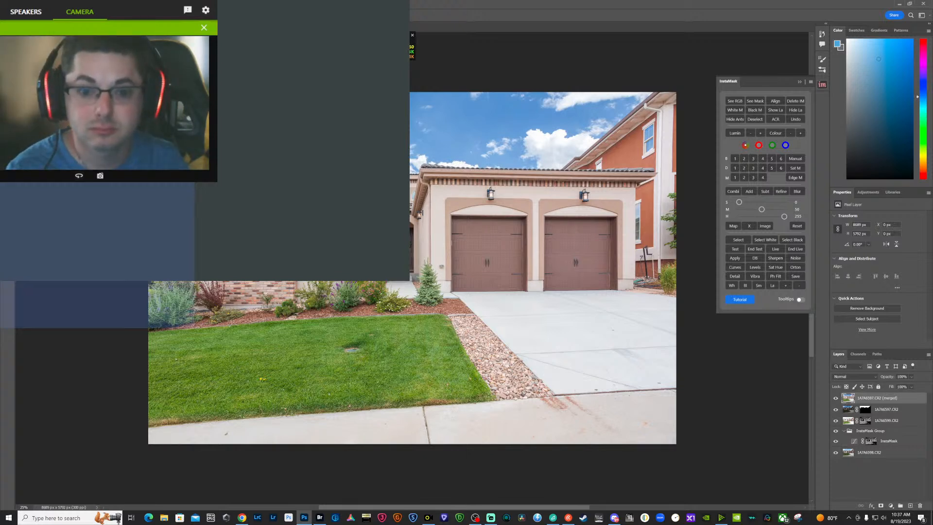
left_click(319, 518)
scroll(428, 417, "down", 2)
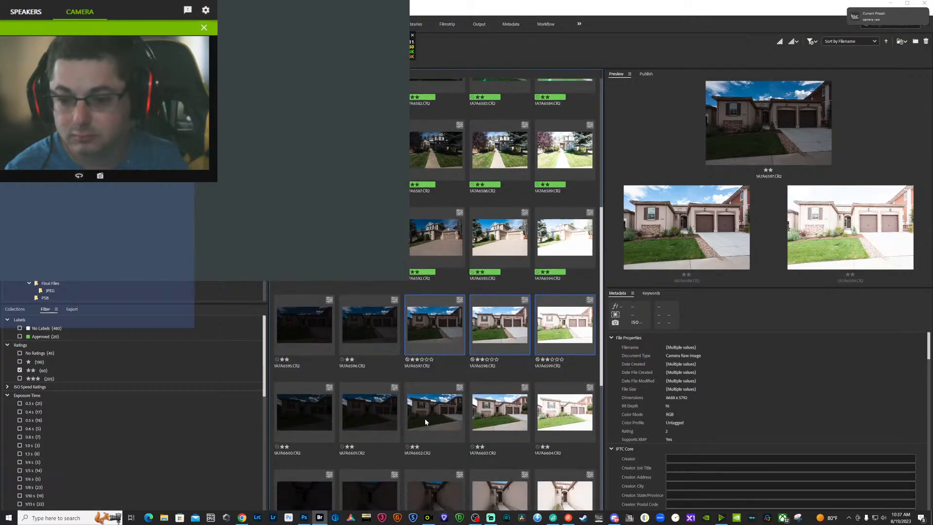
scroll(424, 418, "down", 1)
left_click(436, 378)
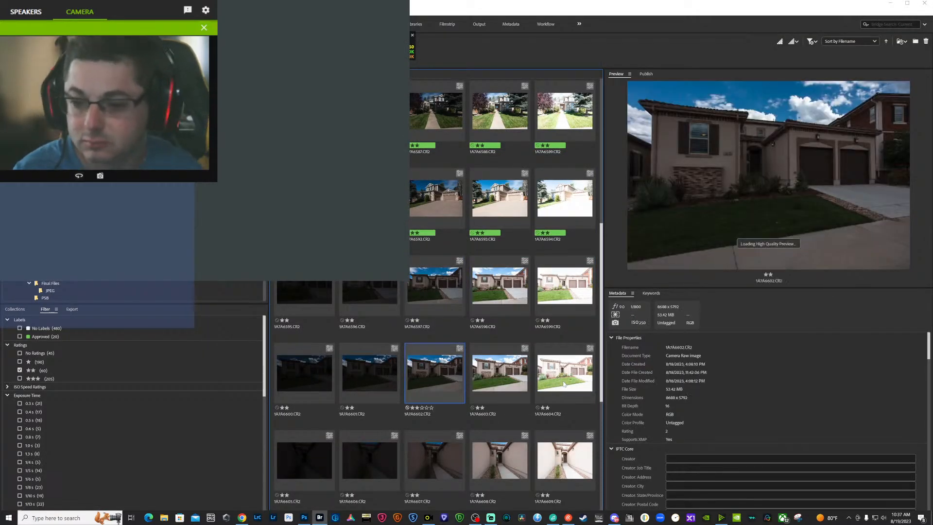
left_click(564, 383)
left_click(448, 378)
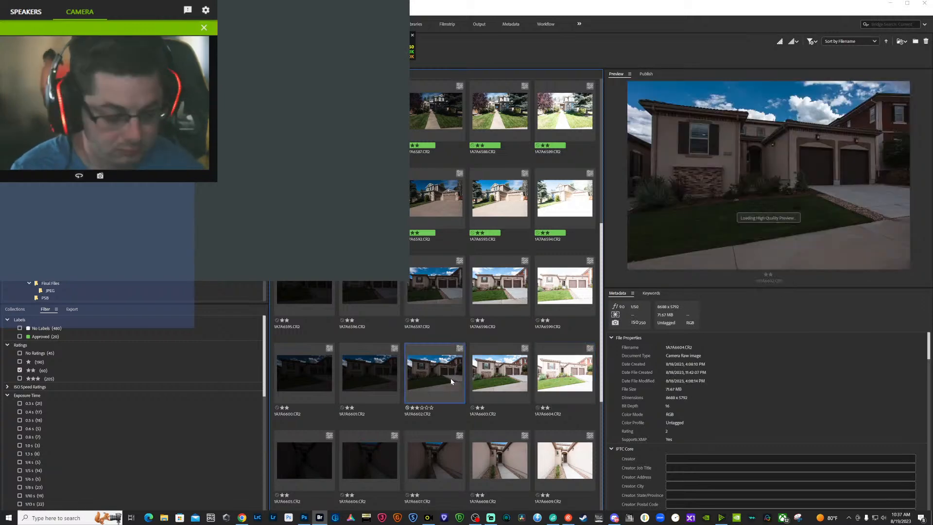
left_click(559, 377, "shift")
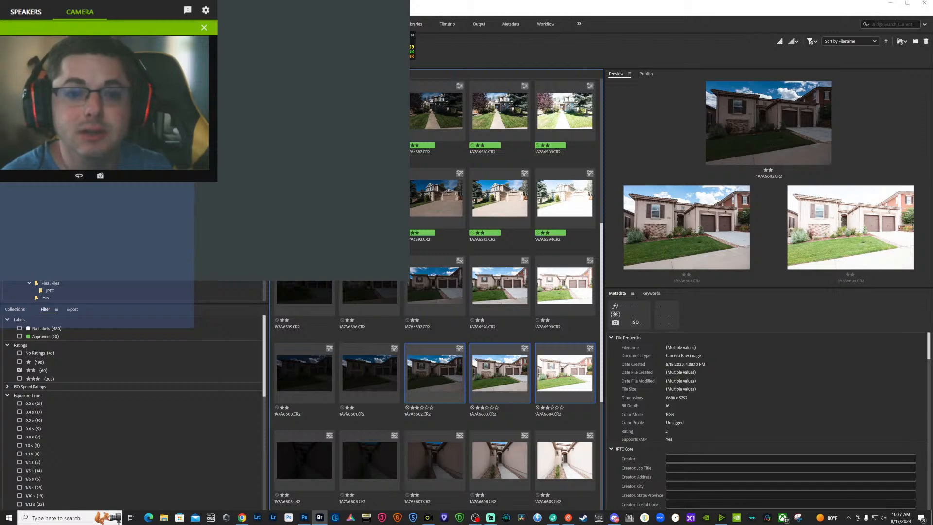
- Return to Photoshop and close the finished house document
key("alt+Tab")
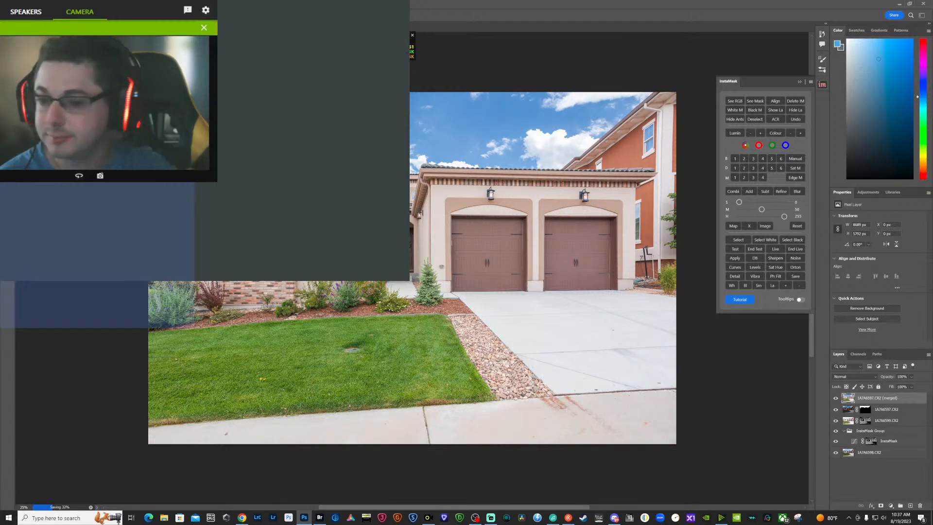
key("ctrl+w")
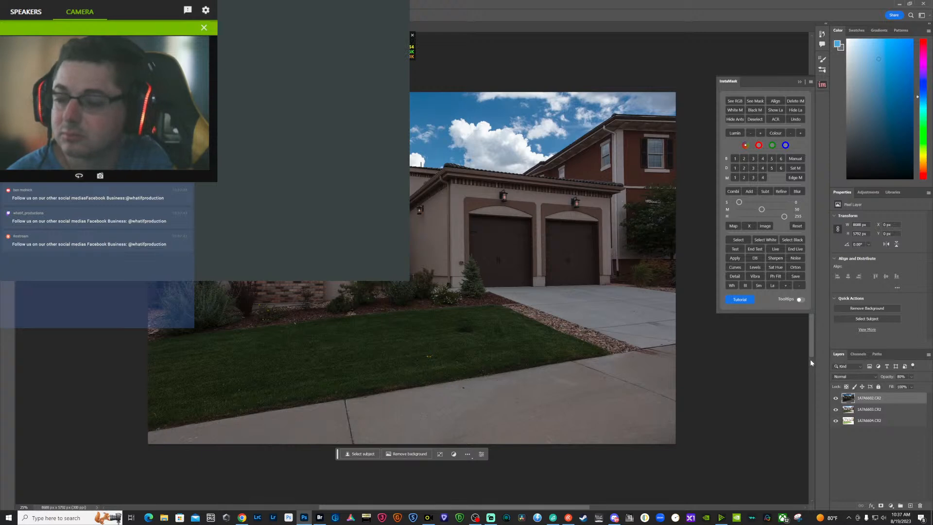
- Move the 1A7A6603 layer to the bottom of the stack and set its opacity to 100%
left_click_drag(867, 410, 877, 436)
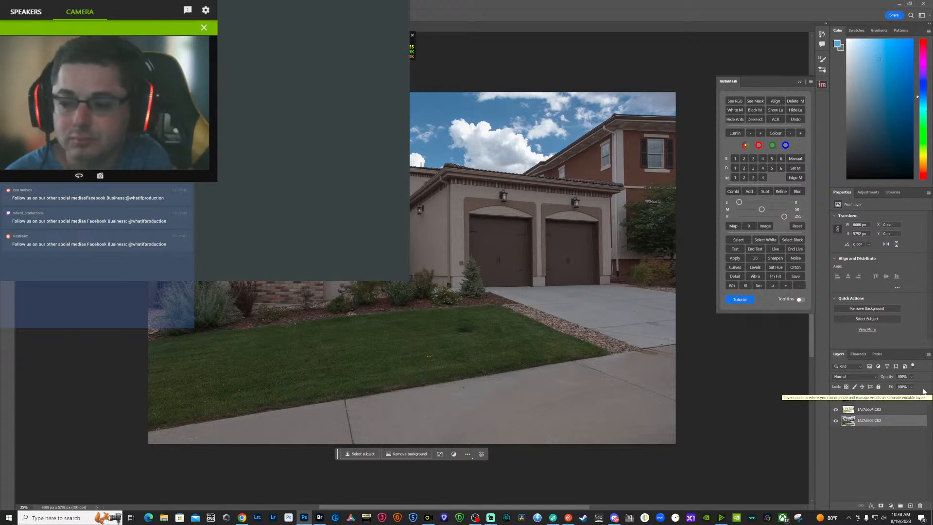
key("8")
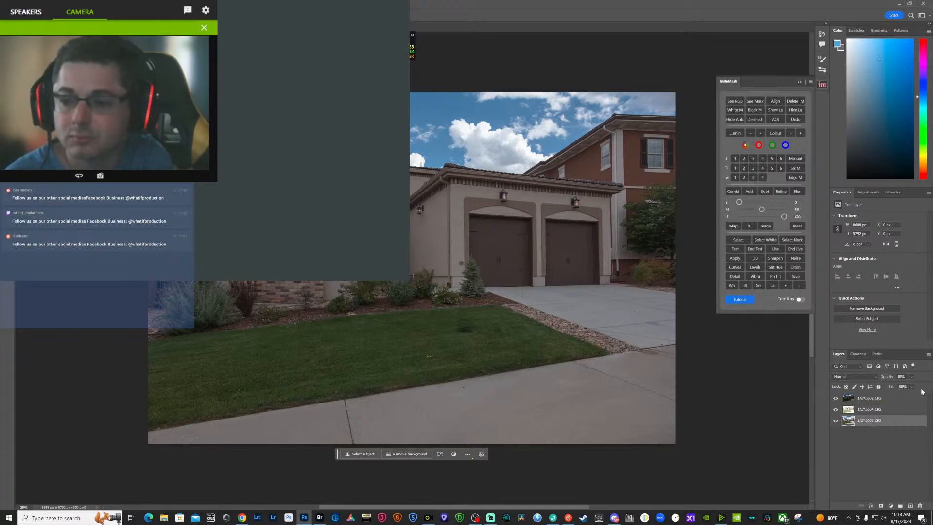
left_click(836, 398)
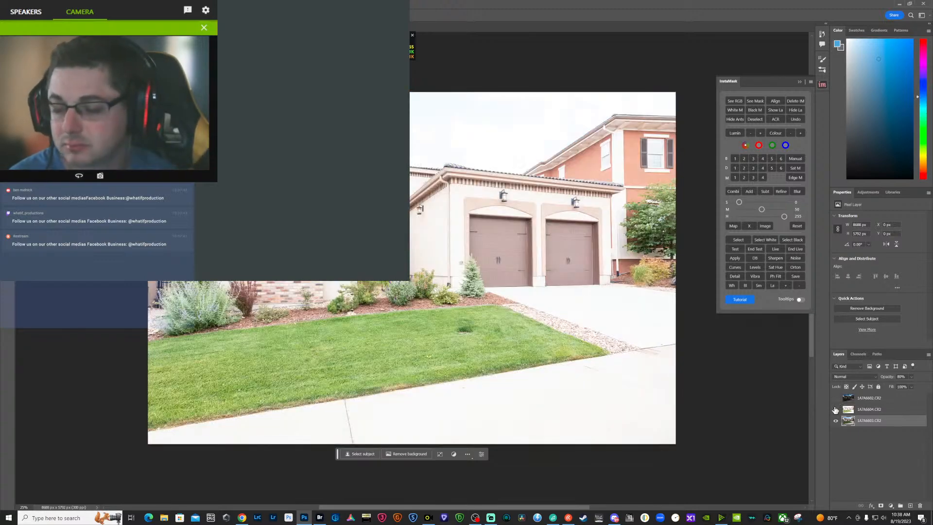
left_click(836, 410)
left_click(836, 410)
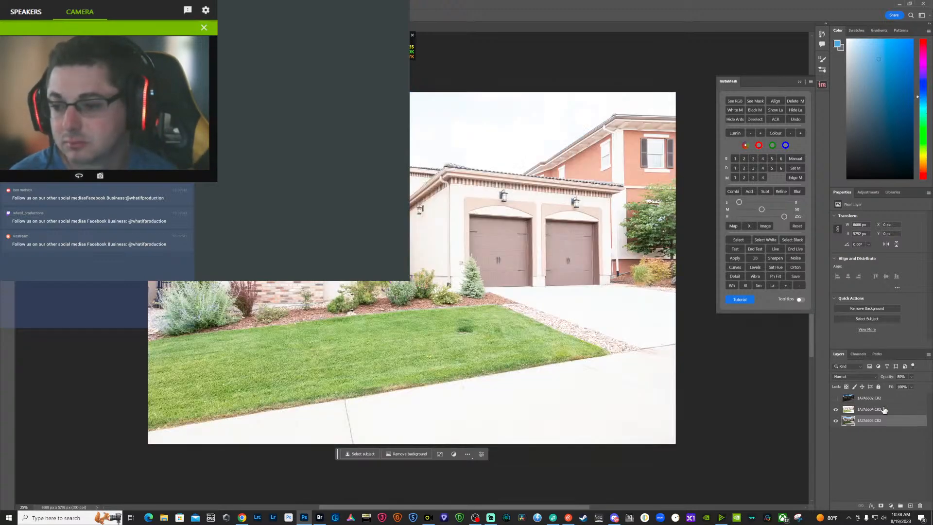
left_click(911, 378)
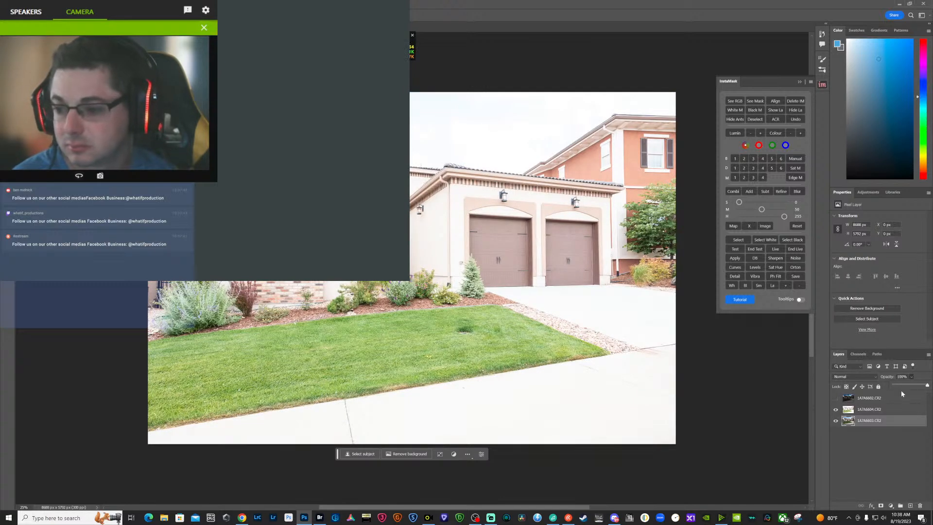
- Show the dark 1A7A6602 layer and mask it so that only its sky remains
left_click(835, 398)
left_click(870, 398)
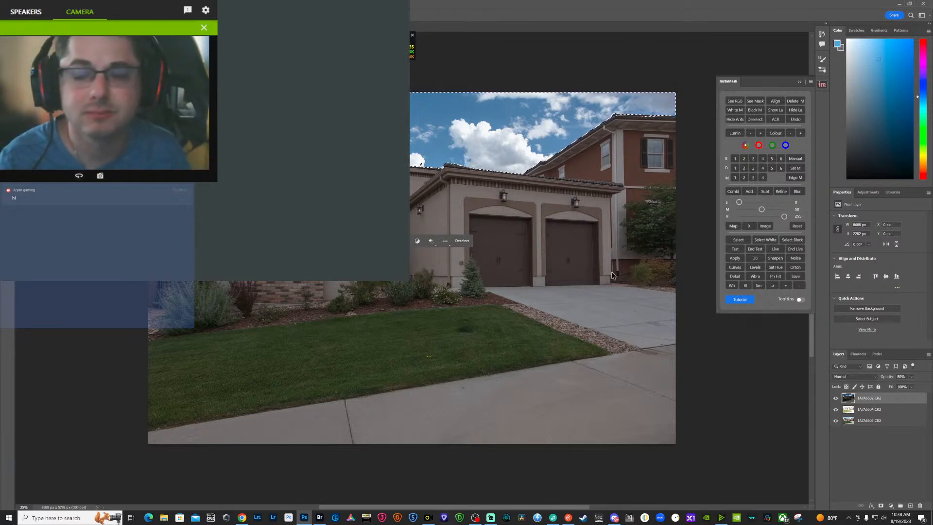
left_click(880, 506)
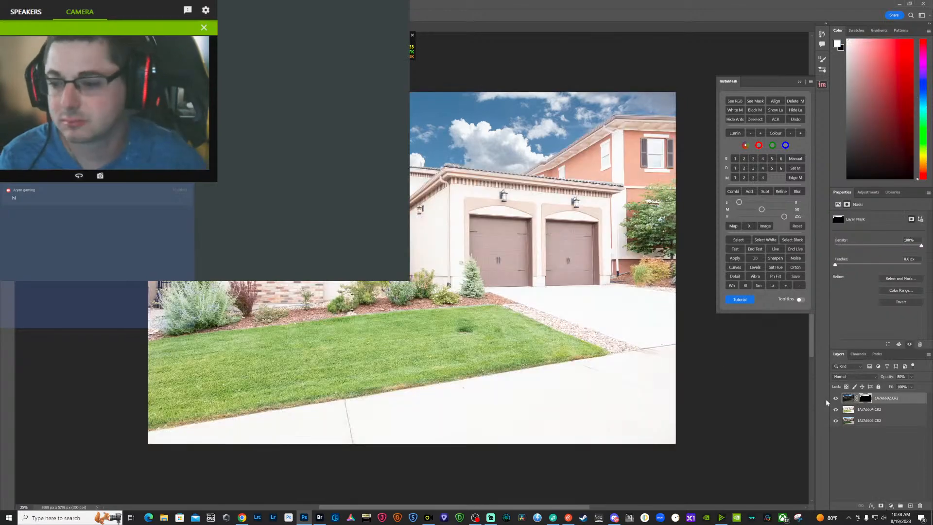
- Apply Camera Raw to the 1A7A6602 sky layer's image with Exposure +0.50, Shadows +42 and Blacks +35, and compare with the layer hidden
left_click(847, 399)
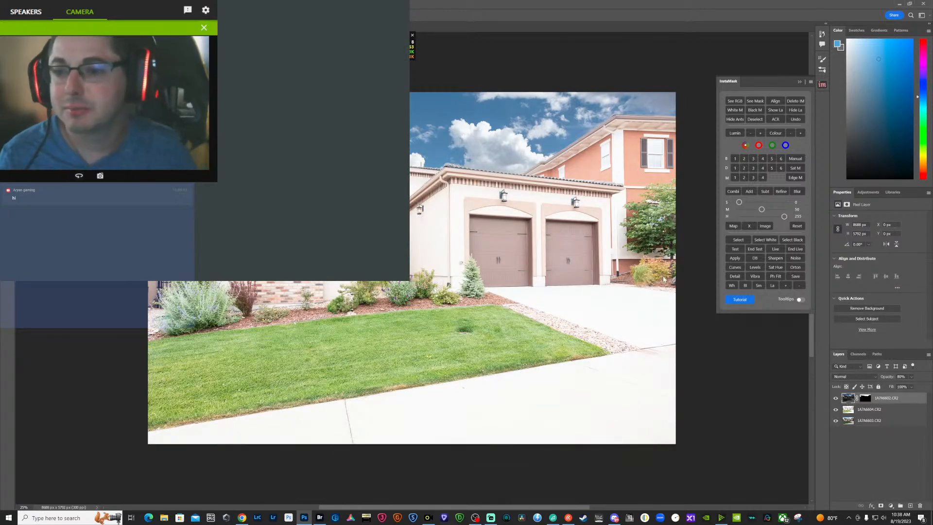
key("ctrl+shift+a")
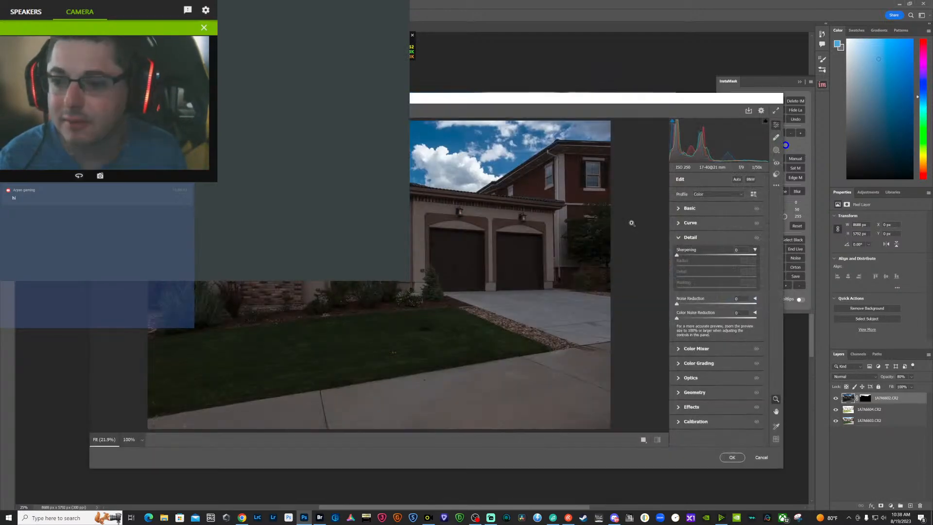
left_click(680, 209)
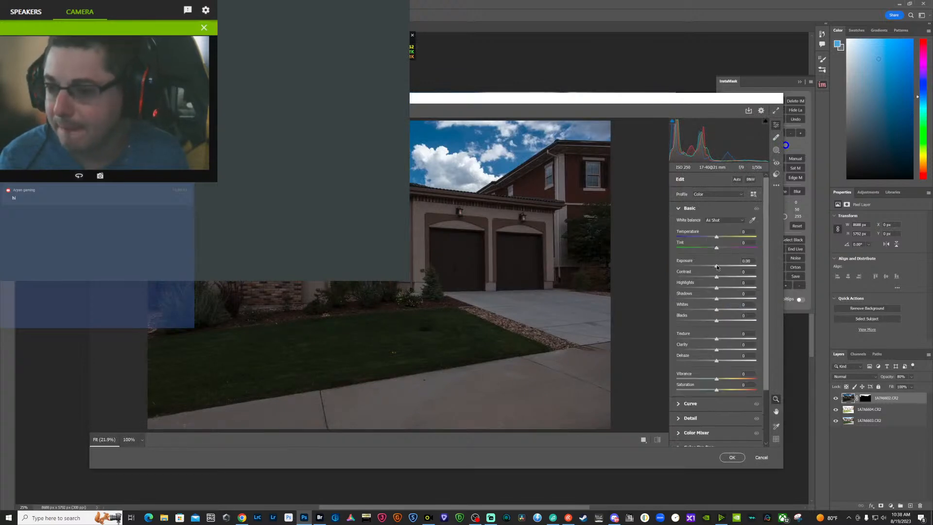
left_click_drag(716, 267, 720, 266)
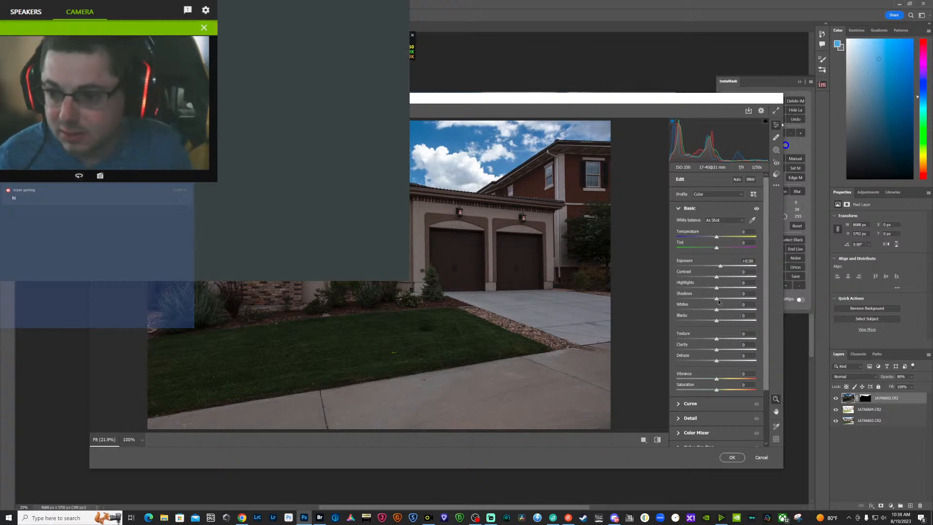
left_click_drag(716, 298, 728, 319)
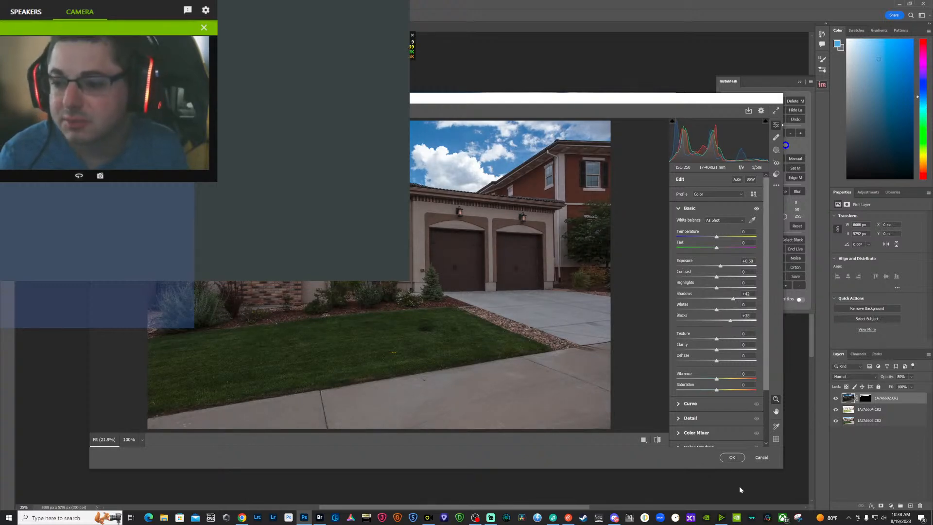
left_click(732, 458)
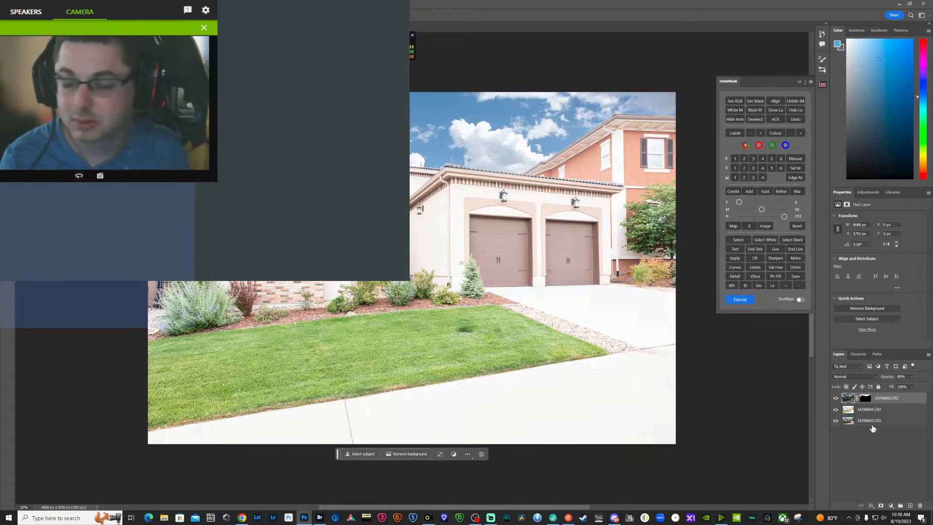
left_click(836, 399)
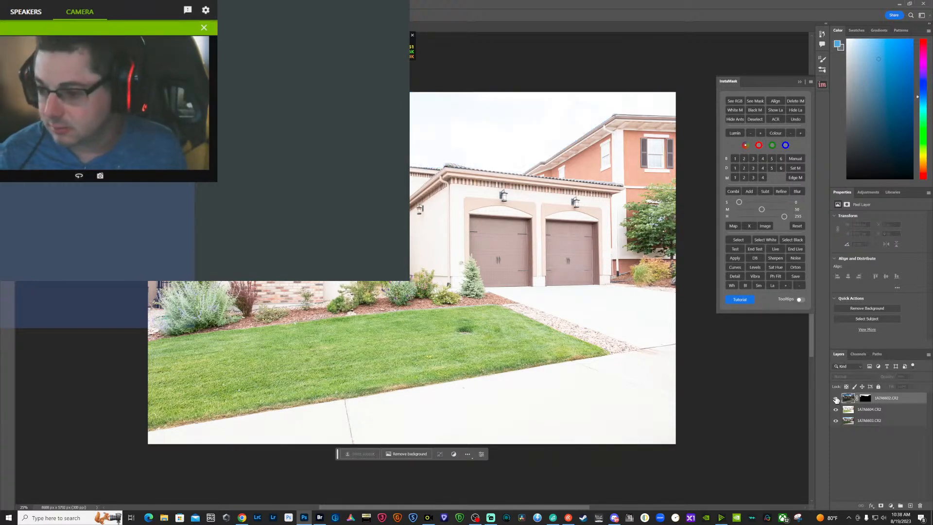
left_click(836, 399)
- Apply Camera Raw to the bright 1A7A6604 layer with Exposure -1.00 and Contrast +26
left_click(848, 410)
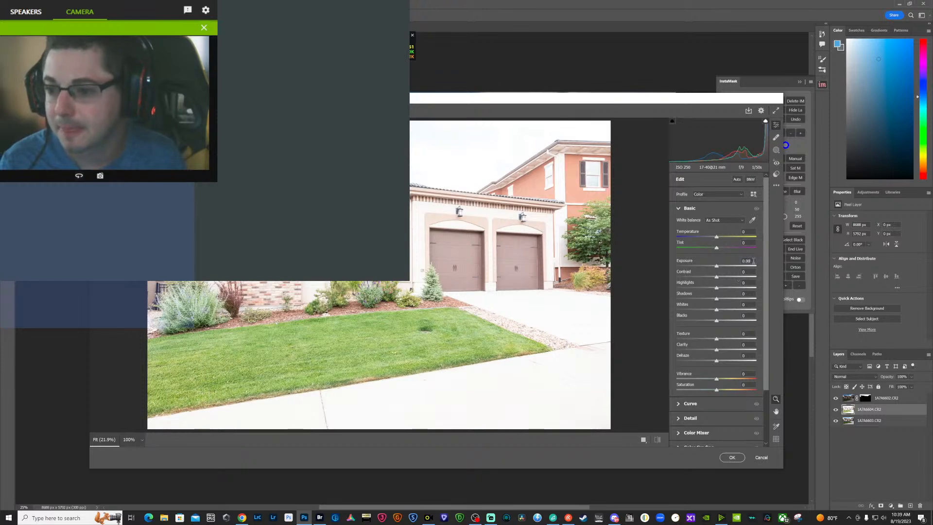
left_click(746, 261)
type("-1")
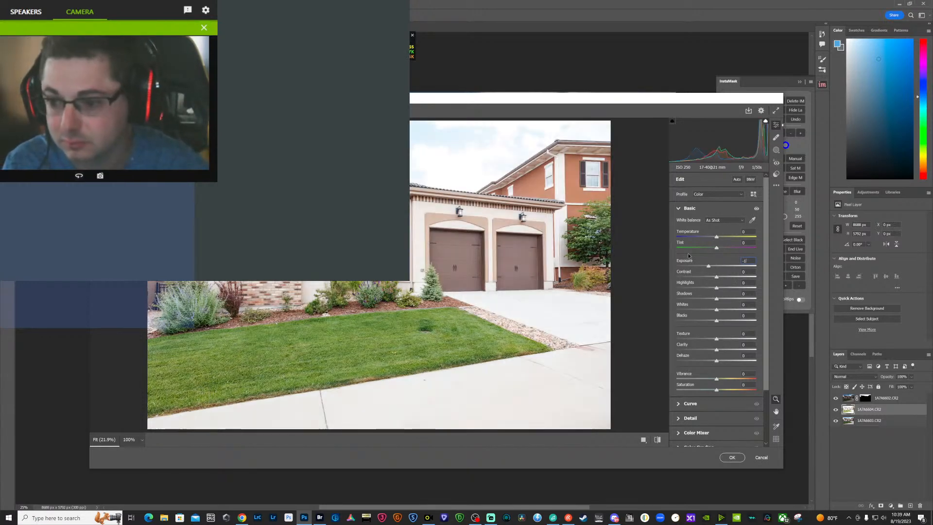
key("Tab")
type("2")
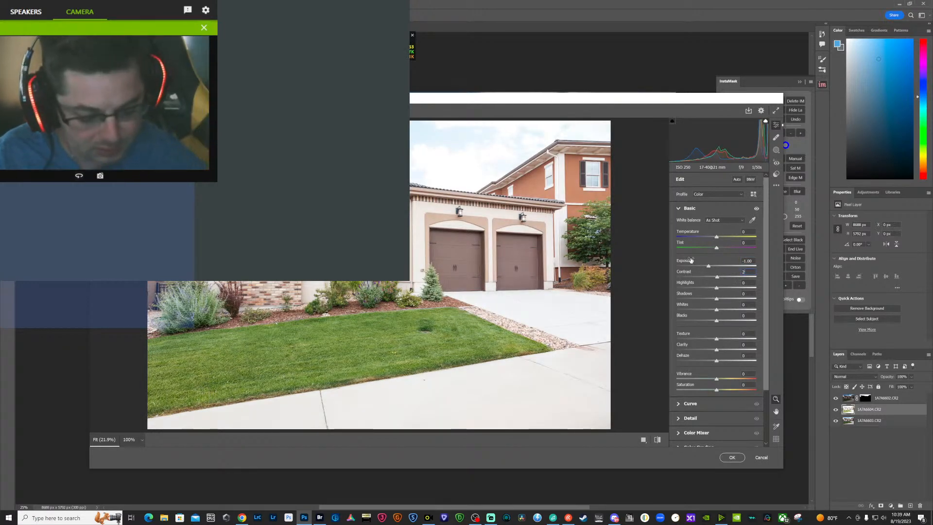
type("6")
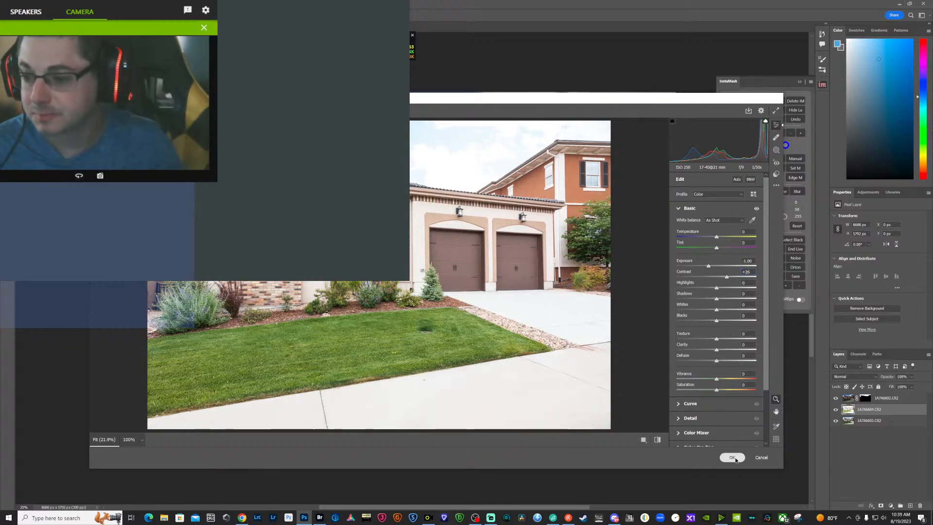
left_click(732, 457)
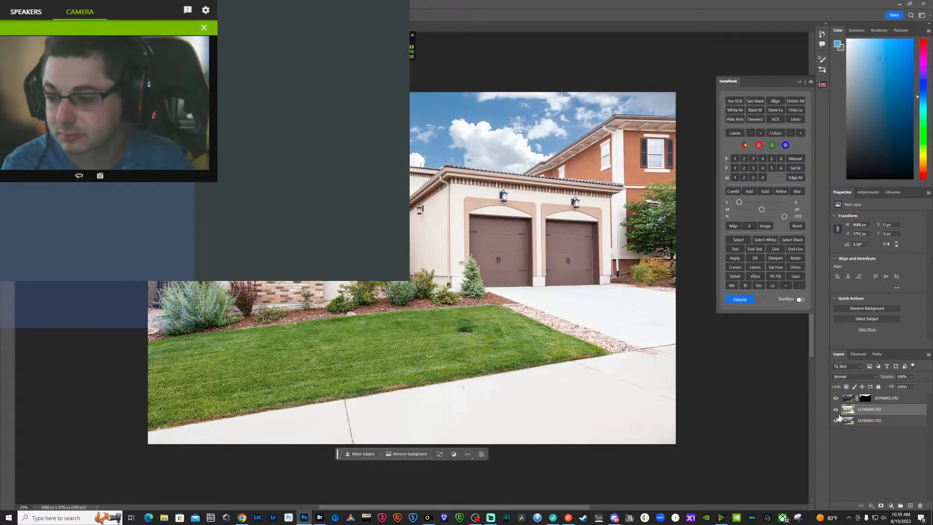
- Generate the Darks 3 InstaMask from the 1A7A6603 layer and apply it as a layer mask on the bright 1A7A6604 layer
left_click(835, 410)
left_click(848, 420)
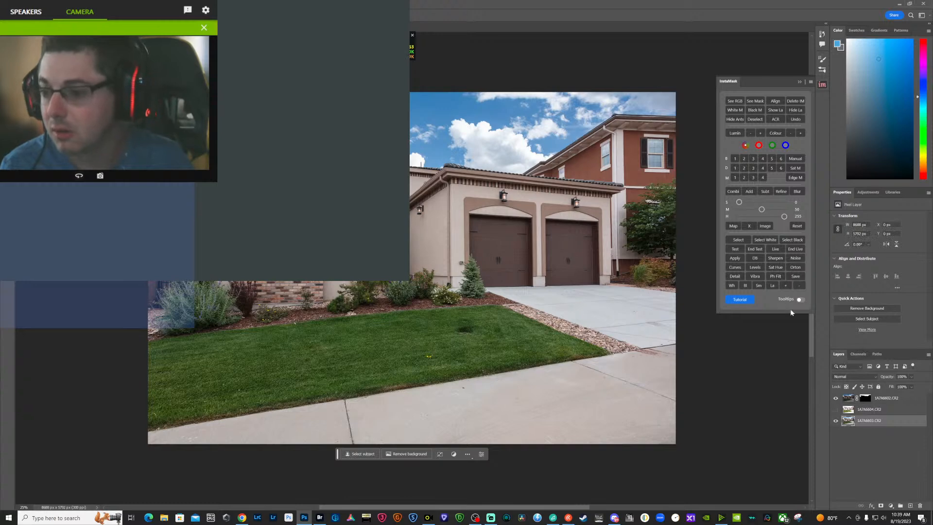
left_click(754, 168)
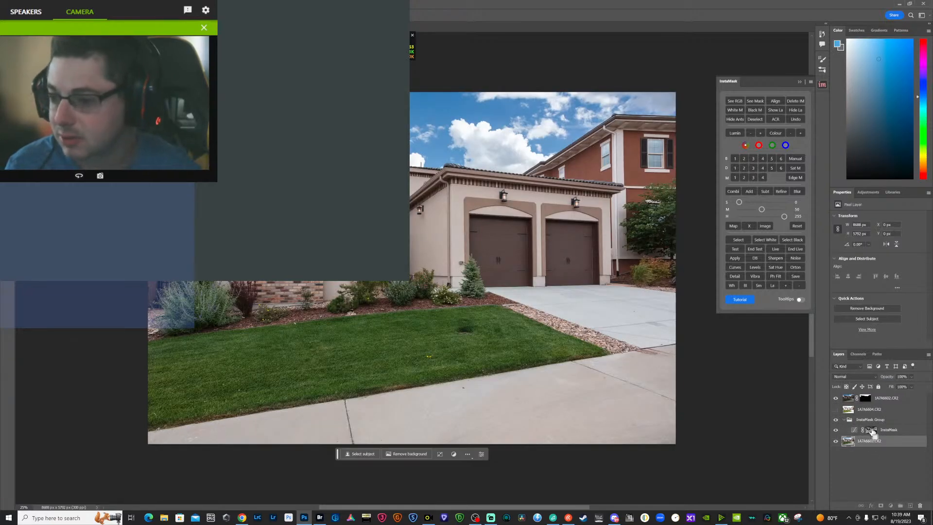
left_click(872, 430, "ctrl")
left_click(836, 409)
left_click(852, 410)
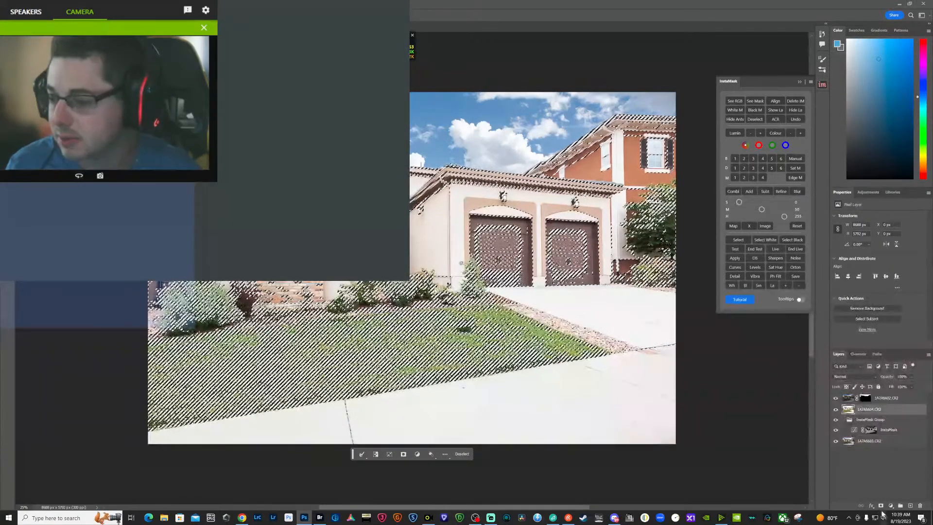
left_click(880, 505)
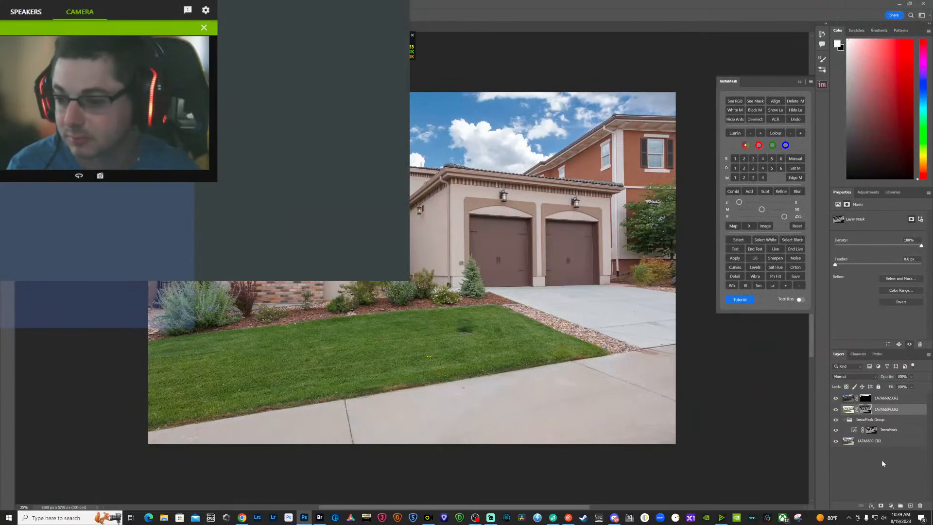
- Merge all layers into a new layer at the top of the stack, keeping the originals
left_click(873, 443)
left_click(889, 398, "shift")
right_click(890, 399)
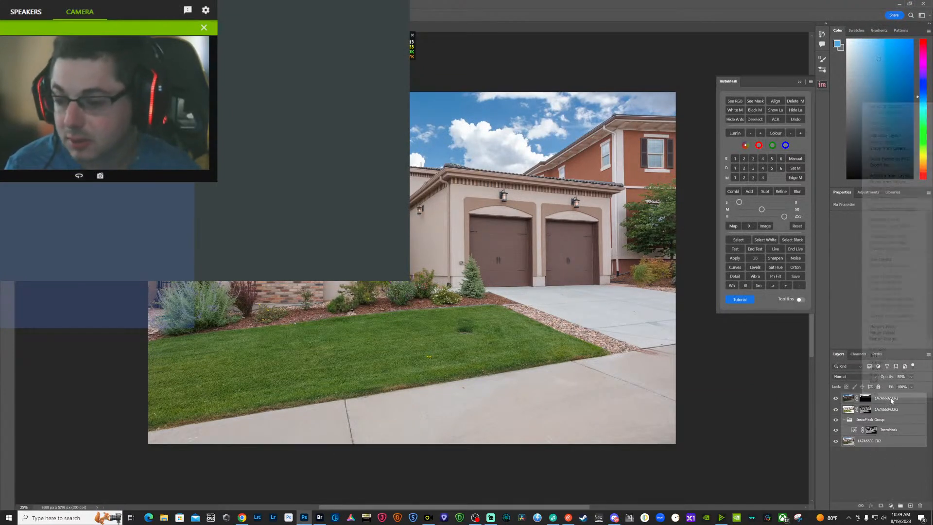
left_click(891, 327, "alt")
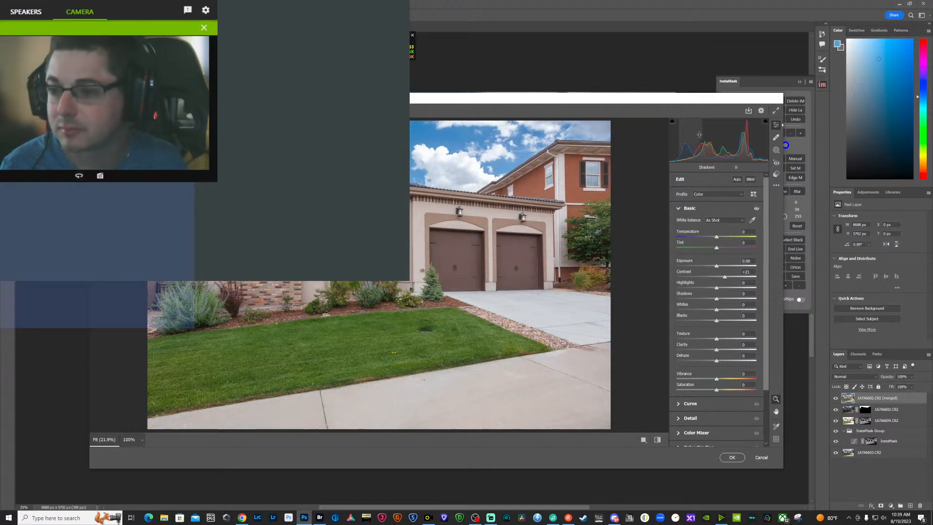
- In Camera Raw, set the merged layer to Exposure +0.58, Contrast +21, Highlights -35, Shadows +30, Whites 0 and Blacks +24
mouse_move(702, 146)
left_mouse_down()
mouse_move(722, 146)
mouse_move(704, 146)
left_mouse_up()
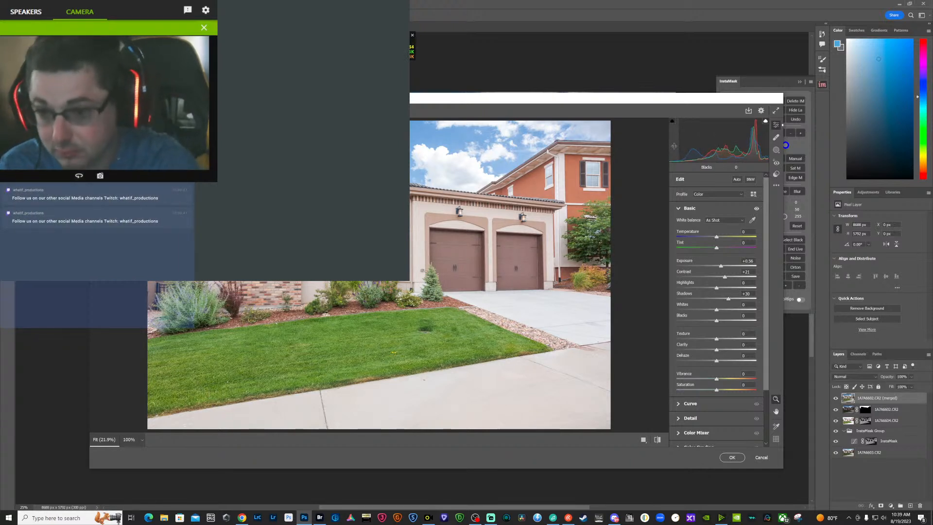
left_click_drag(683, 146, 687, 146)
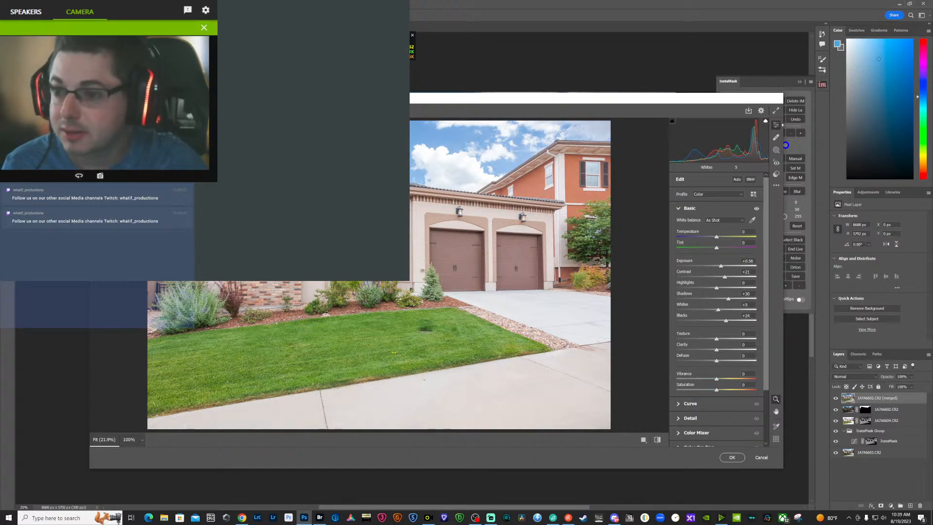
left_click_drag(758, 141, 756, 141)
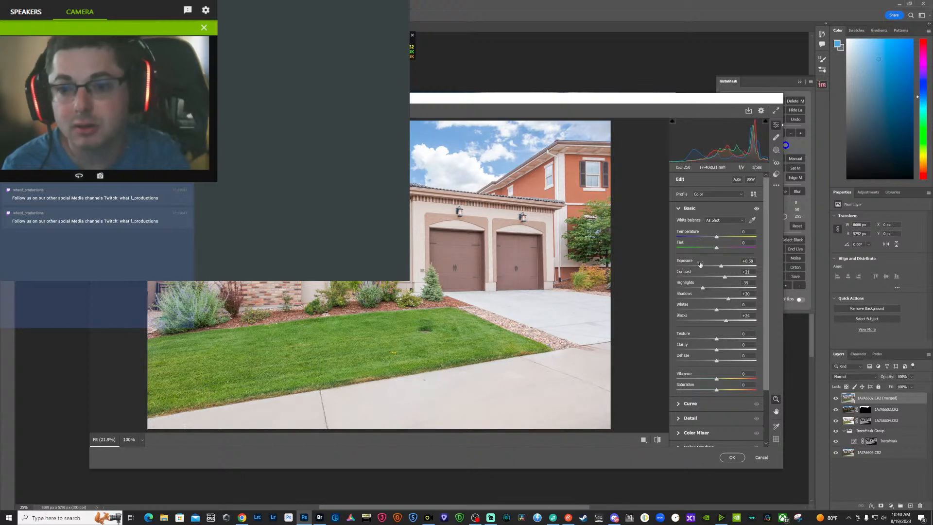
- Sharpen the merged layer with Sharpening 91 and Masking 56
scroll(703, 404, "down", 2)
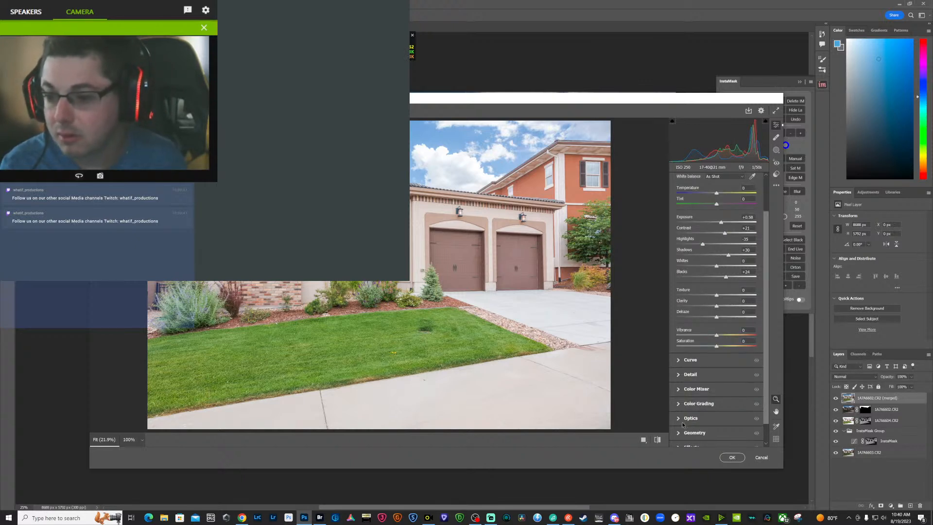
left_click(691, 375)
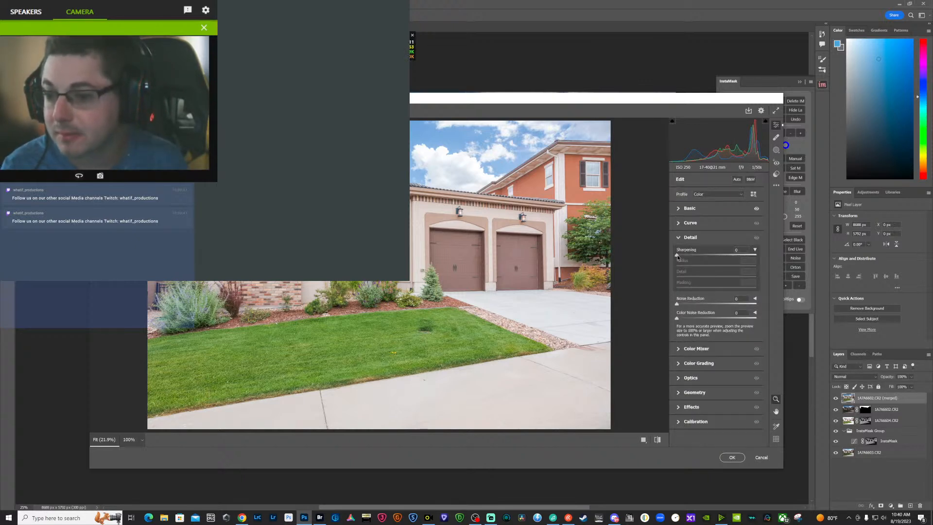
left_click_drag(678, 256, 725, 255)
key("alt")
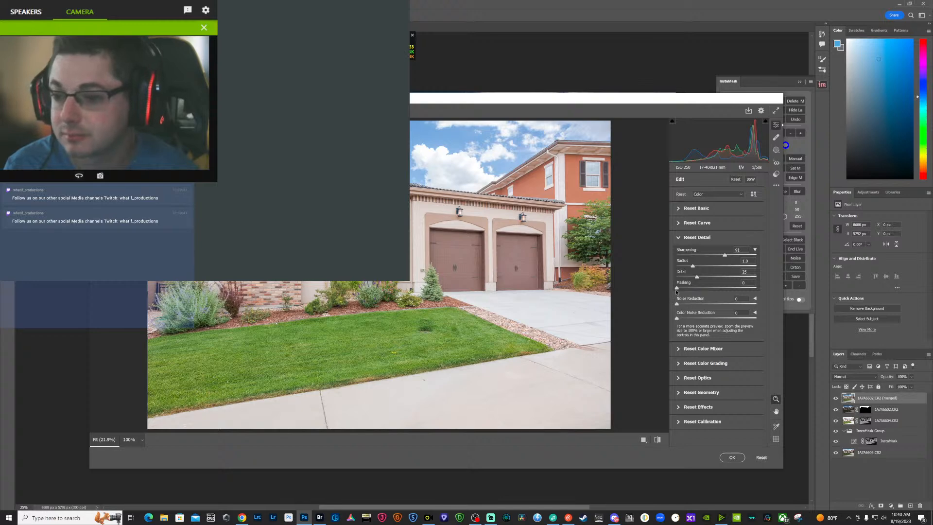
left_click_drag(676, 290, 719, 293)
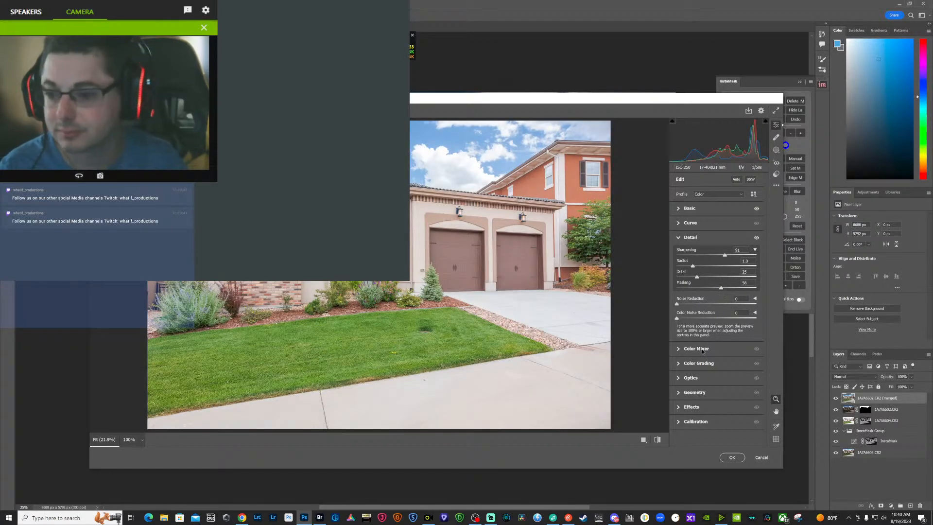
- Correct the perspective with guided Upright, drawing one vertical guide near the photo's left side and another along the garage's right corner
left_click(690, 393)
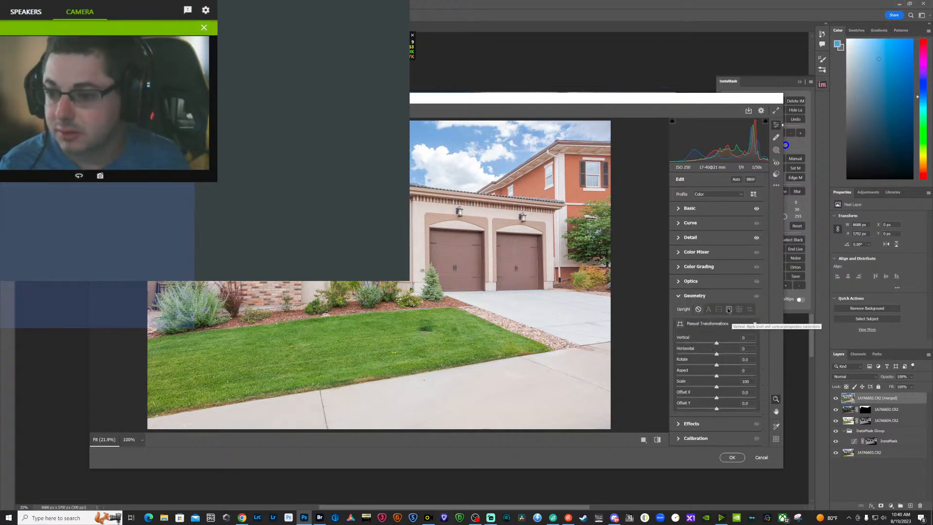
left_click(729, 309)
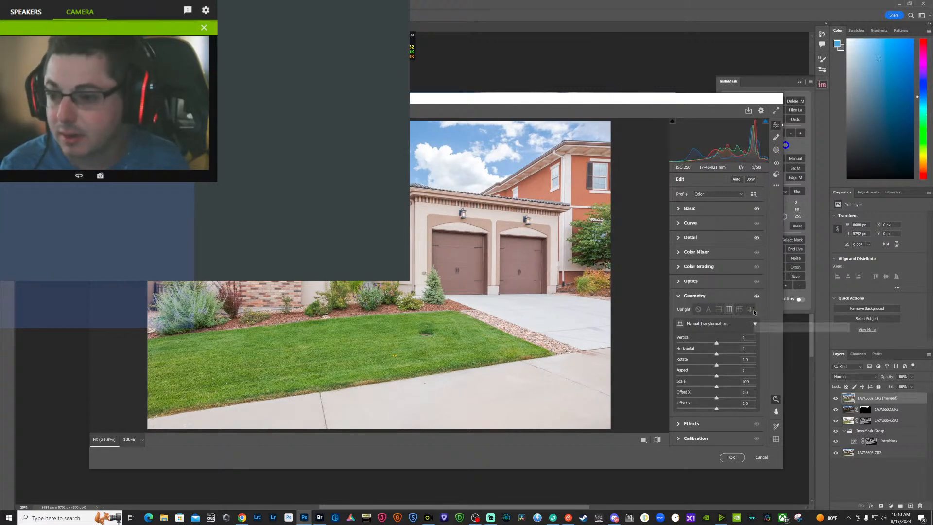
left_click(749, 310)
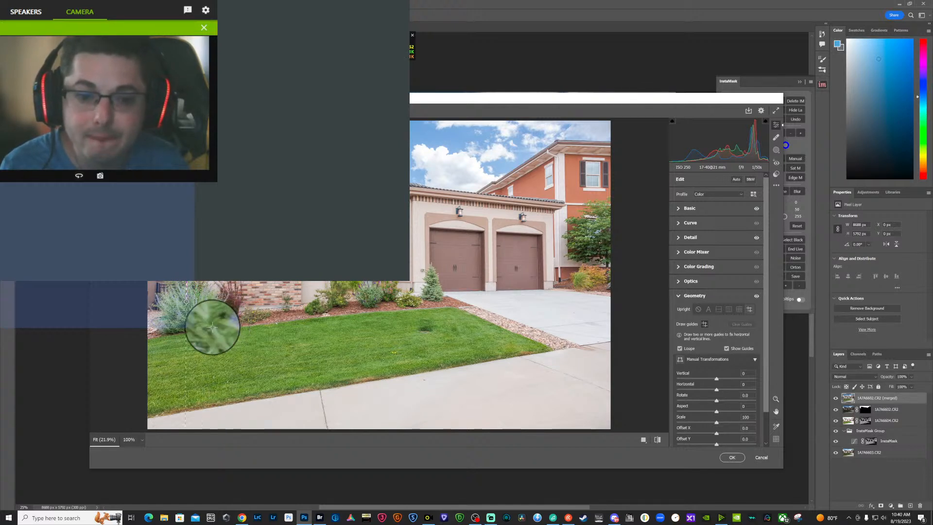
left_click_drag(184, 301, 185, 309)
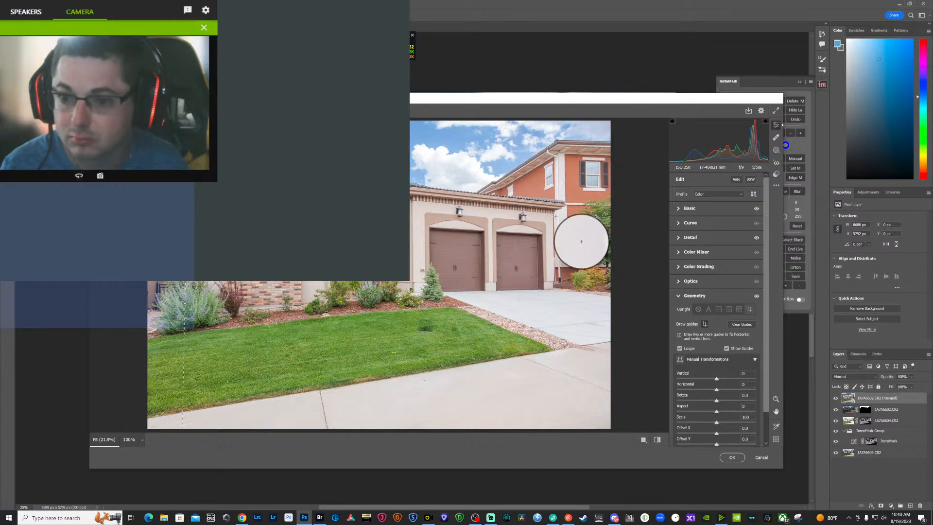
left_click_drag(553, 213, 556, 287)
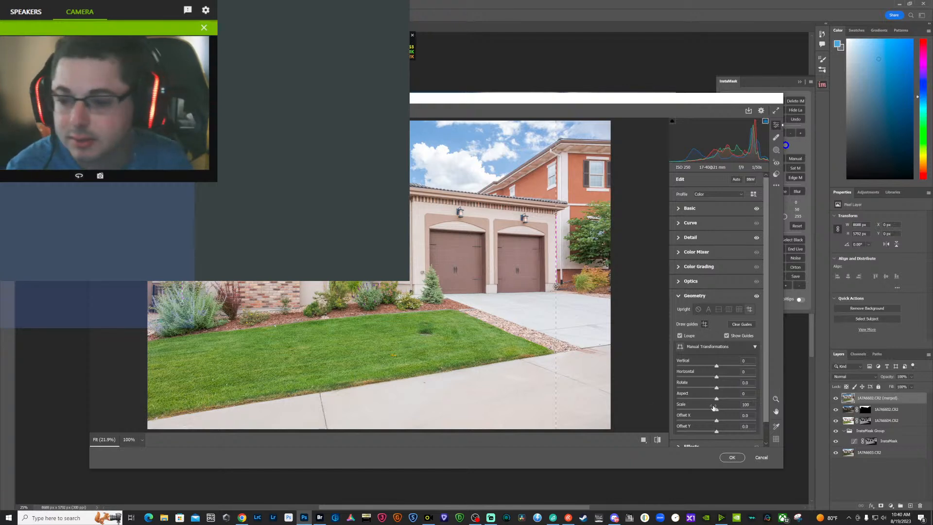
- Activate the Color Mixer's targeted adjustment tool for HSL Saturation
left_click(682, 255)
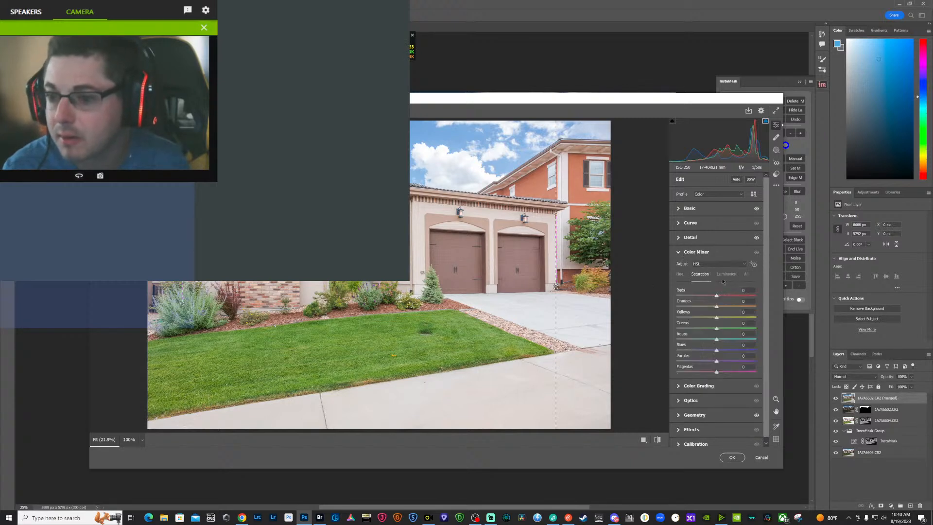
left_click(752, 265)
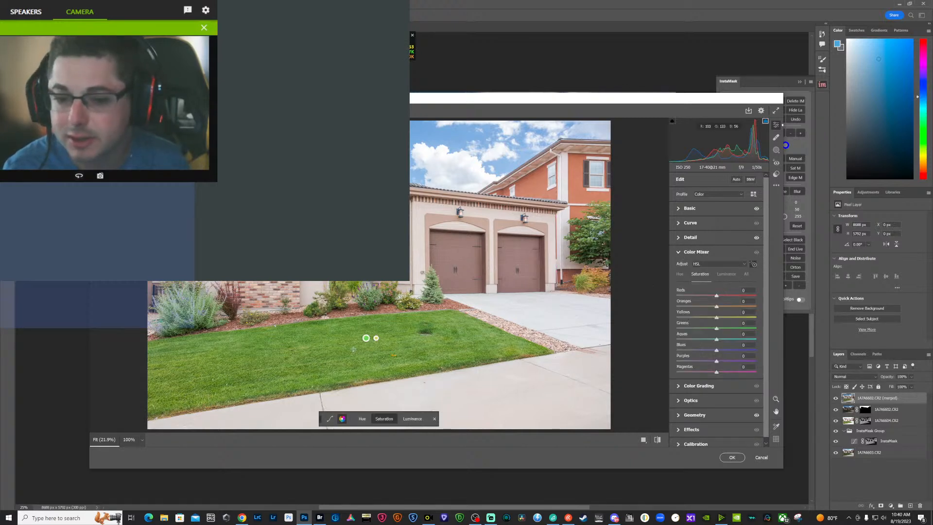